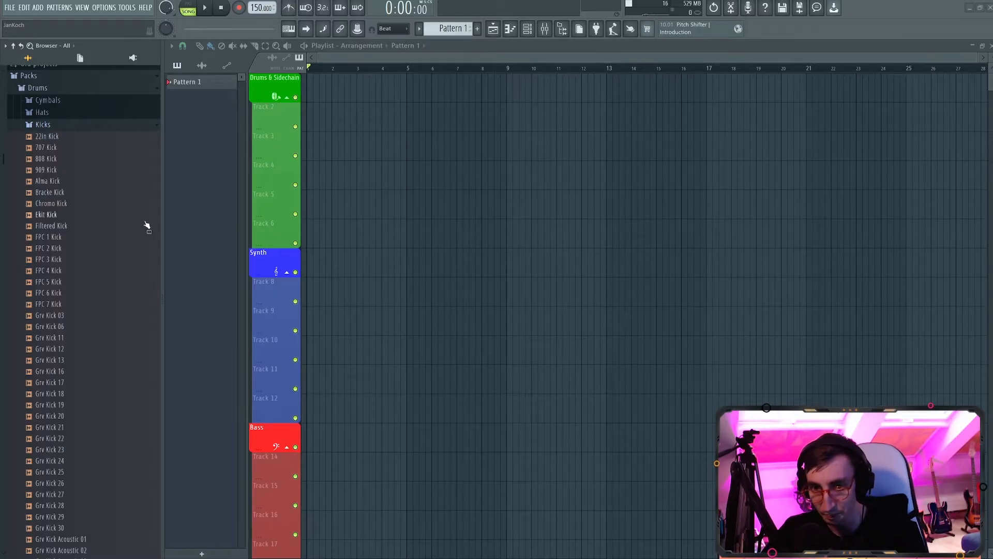
Preview the 909 Kick sample and place it on Track 2 at the very start of bar 1
{"action": "left_click", "coordinate": [41, 171]}
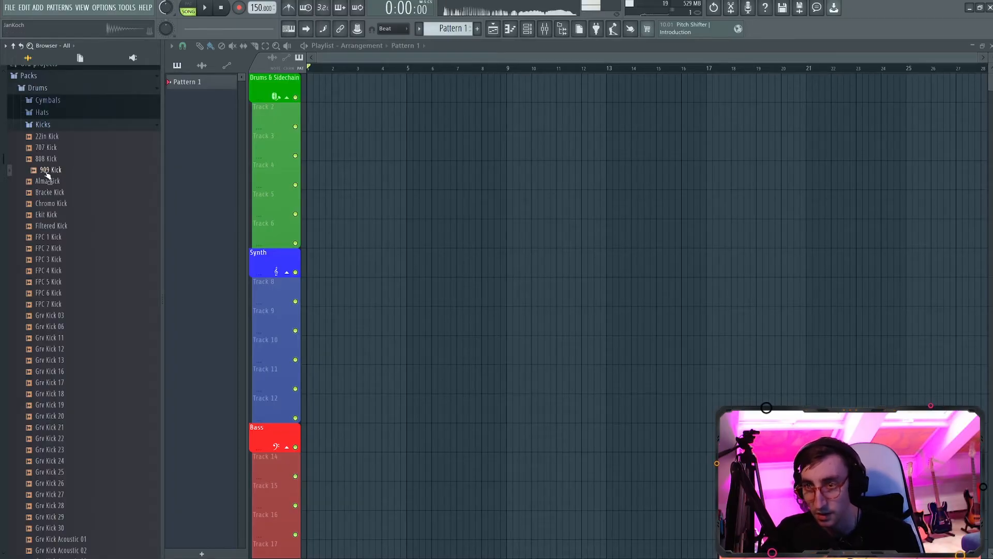
{"action": "left_click_drag", "start_coordinate": [46, 169], "coordinate": [358, 110]}
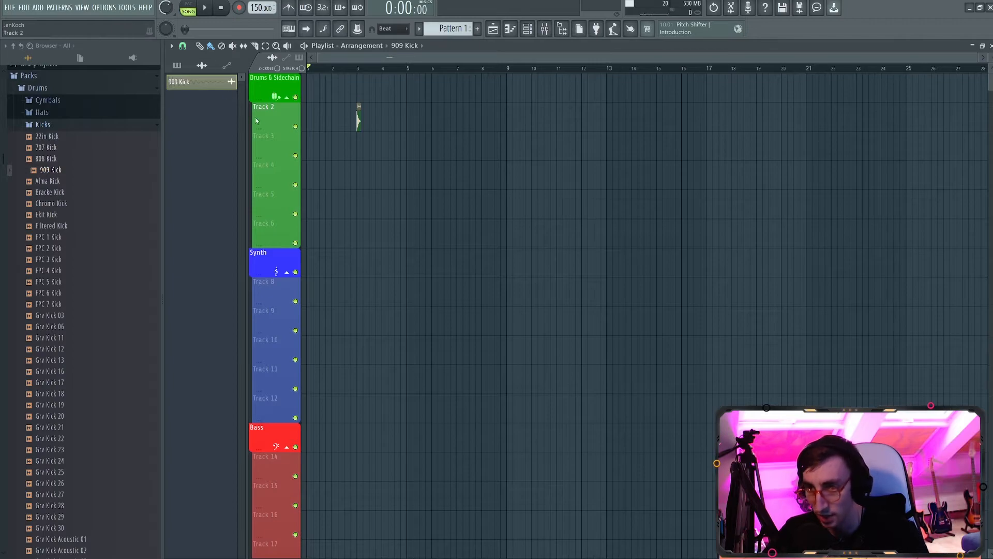
{"action": "scroll", "coordinate": [221, 137], "scroll_direction": "up", "scroll_amount": 5}
{"action": "left_click_drag", "start_coordinate": [571, 120], "coordinate": [321, 120]}
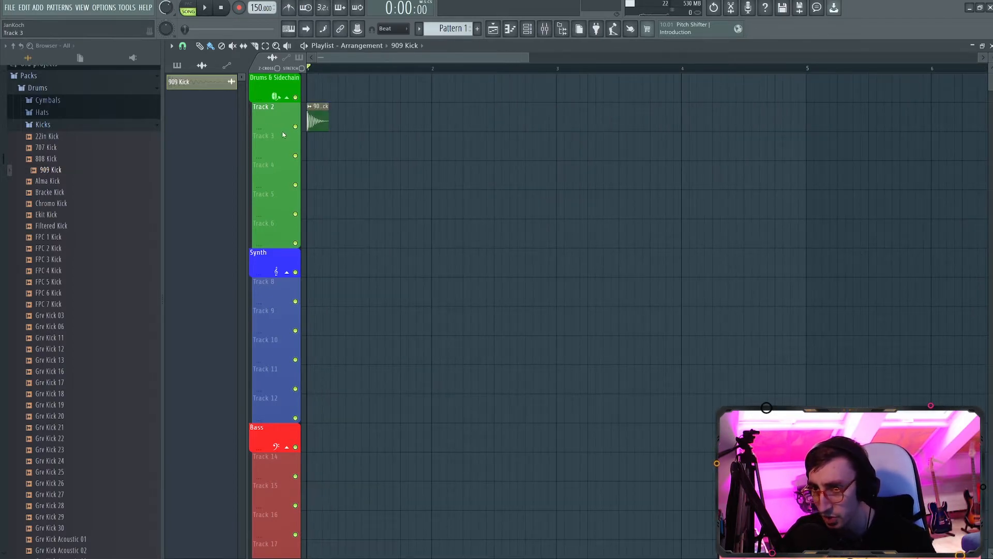
{"action": "scroll", "coordinate": [265, 142], "scroll_direction": "up", "scroll_amount": 4}
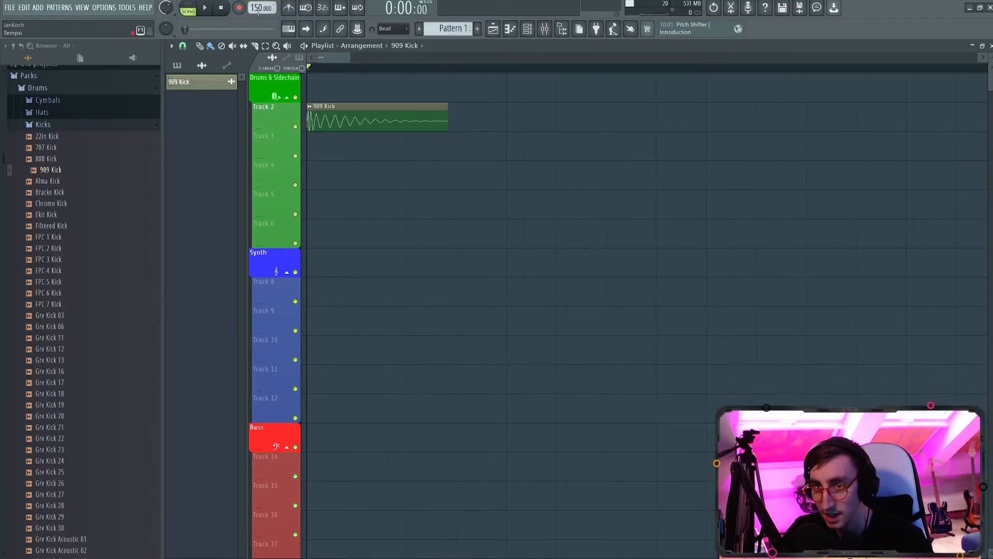
Set the project tempo to 200 BPM and stretch the 909 Kick clip to exactly one beat
{"action": "left_click_drag", "start_coordinate": [262, 8], "coordinate": [261, 6]}
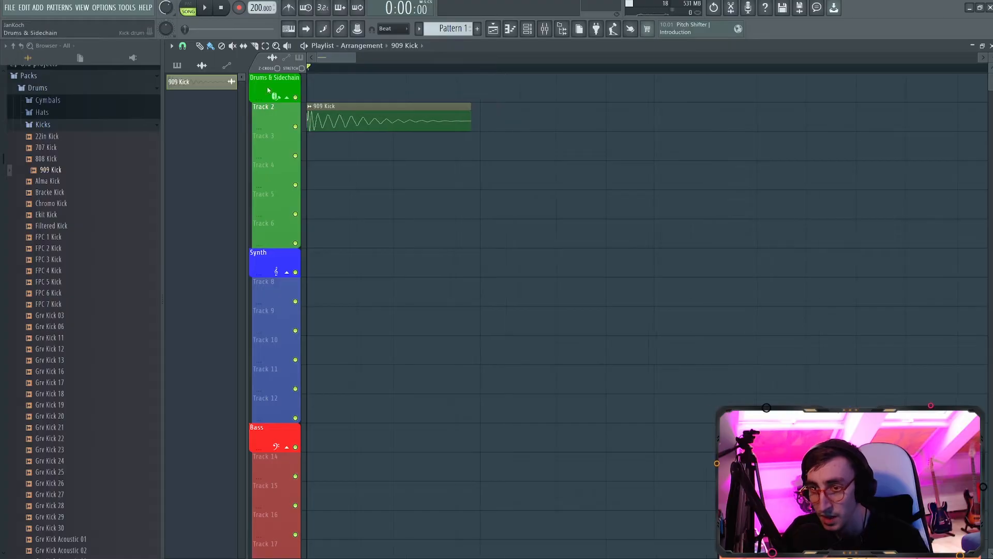
{"action": "left_click_drag", "start_coordinate": [502, 112], "coordinate": [561, 113]}
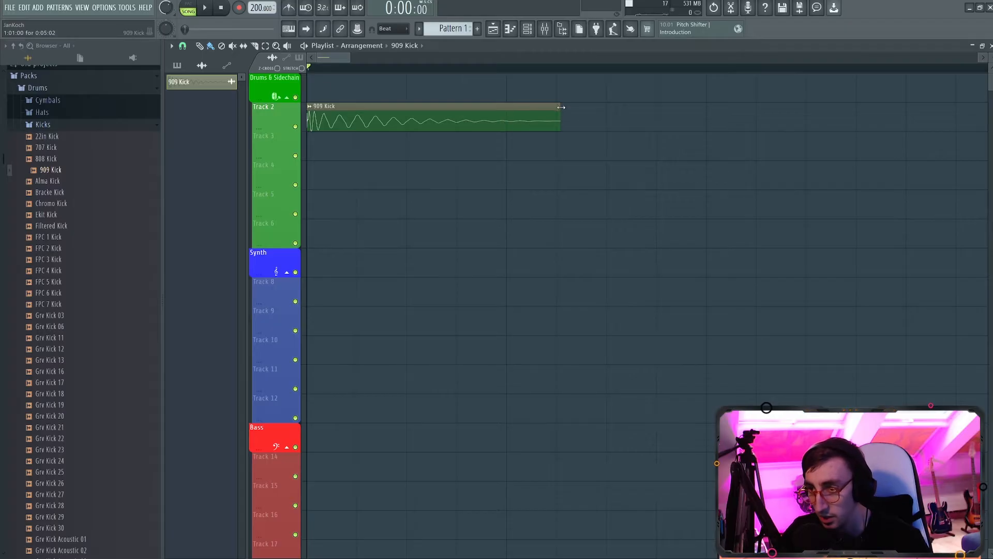
{"action": "left_click_drag", "start_coordinate": [561, 107], "coordinate": [506, 108]}
{"action": "scroll", "coordinate": [494, 77], "scroll_direction": "down", "scroll_amount": 1}
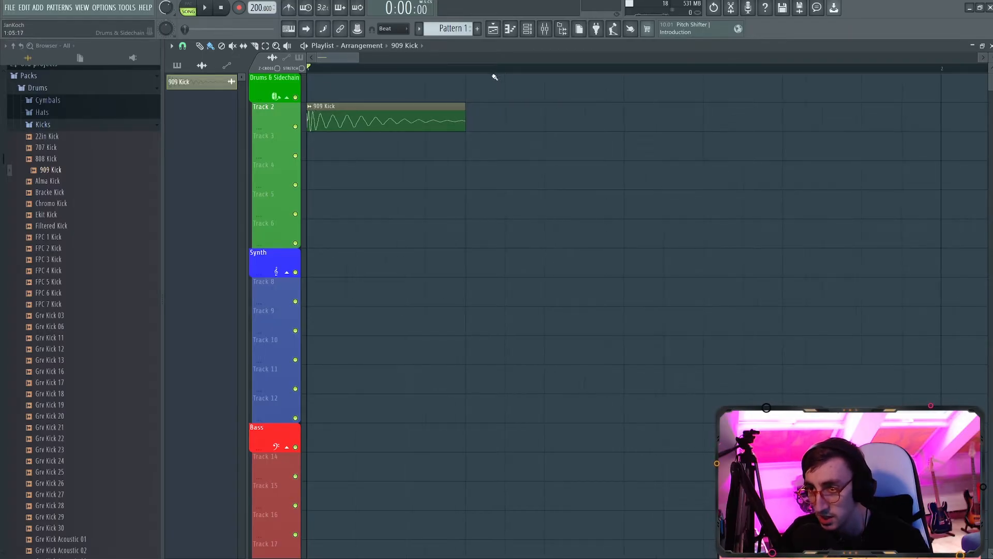
Select the first beat of the timeline around the kick clip as a loop and audition it
{"action": "left_click_drag", "start_coordinate": [460, 76], "coordinate": [394, 230]}
{"action": "scroll", "coordinate": [375, 227], "scroll_direction": "down", "scroll_amount": 3}
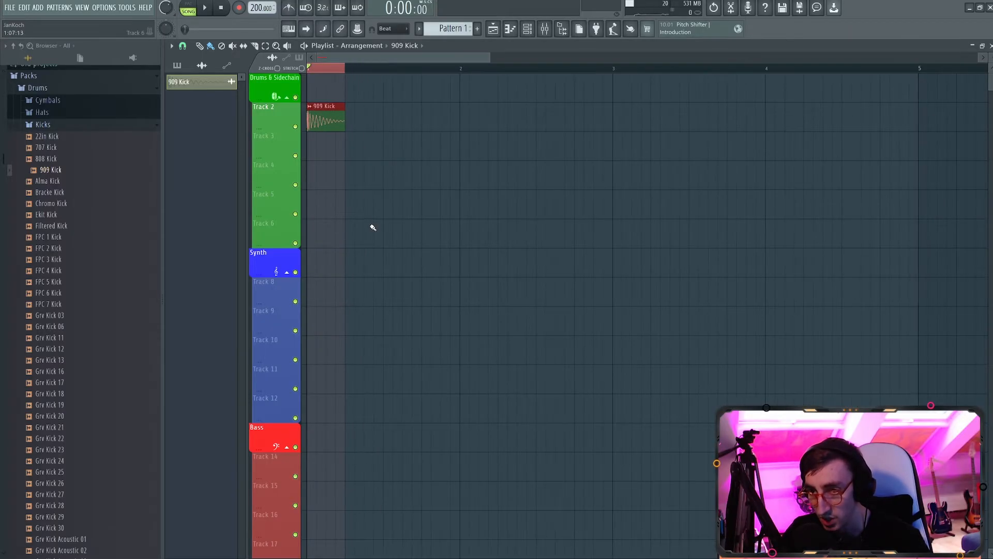
{"action": "key", "text": "space"}
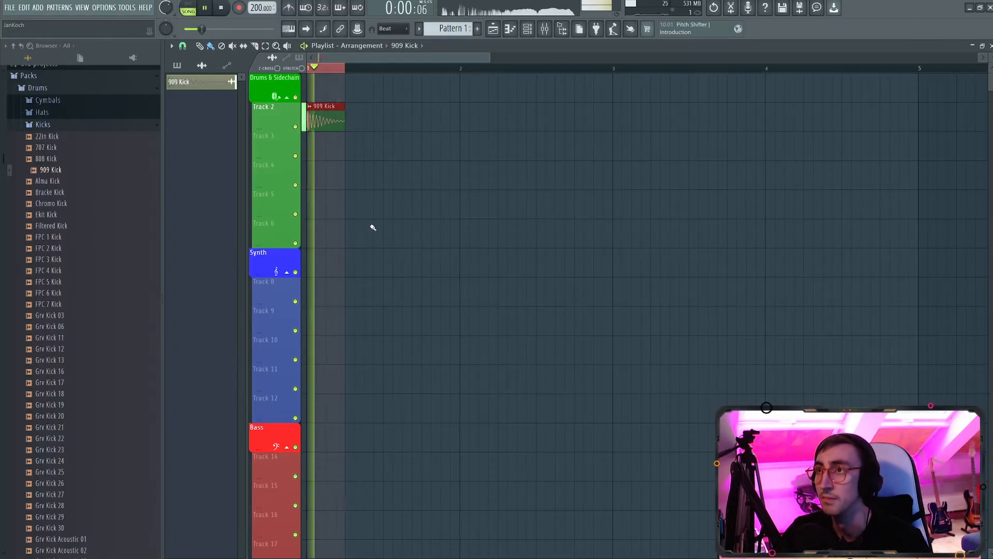
{"action": "key", "text": "space"}
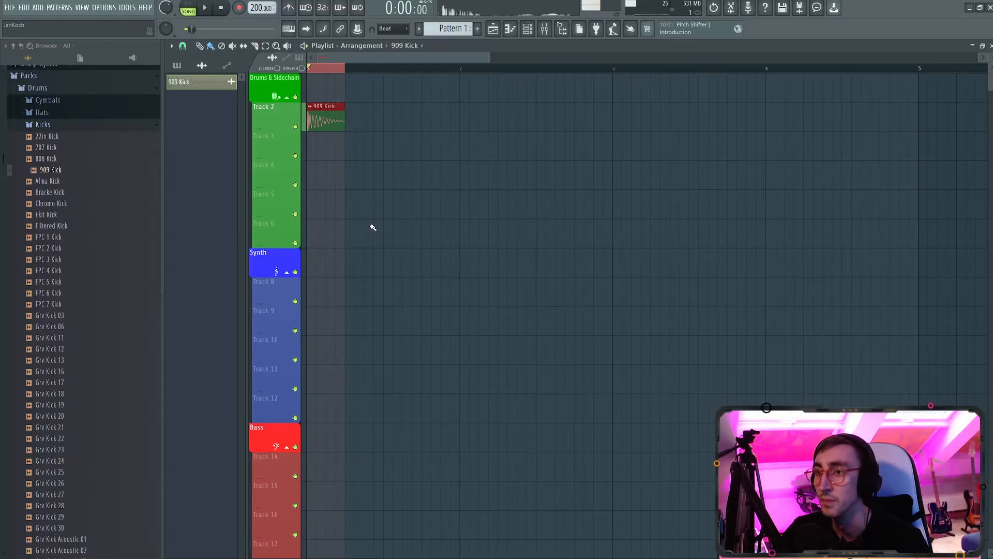
Route the 909 Kick clip to its own mixer track and load Fruity parametric EQ 2 in slot 1
{"action": "double_click", "coordinate": [329, 129]}
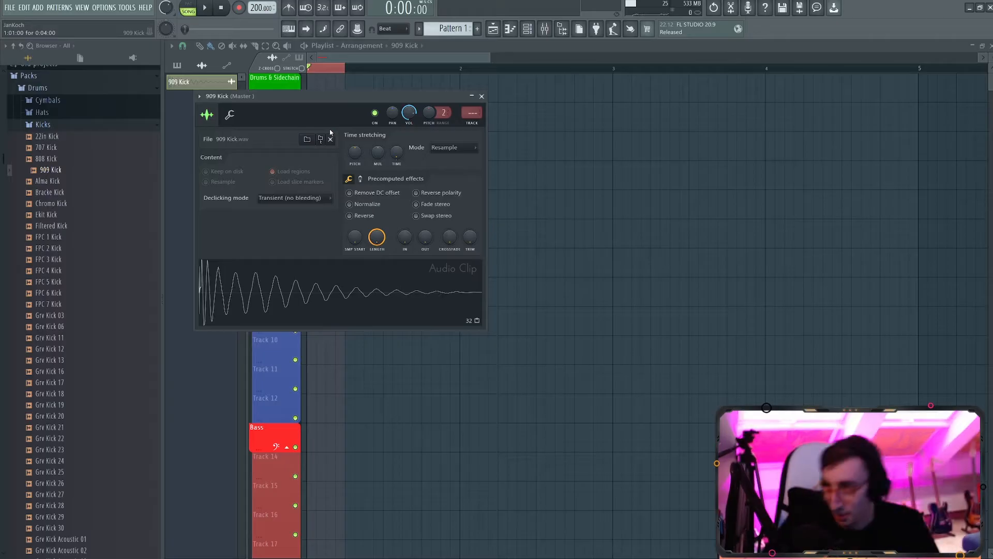
{"action": "left_click", "coordinate": [472, 113]}
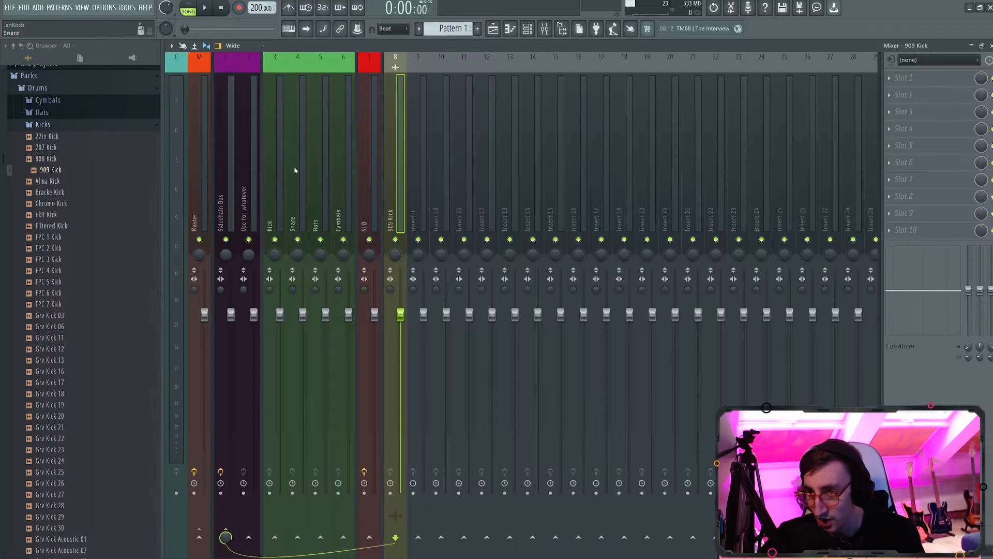
{"action": "left_click", "coordinate": [915, 77]}
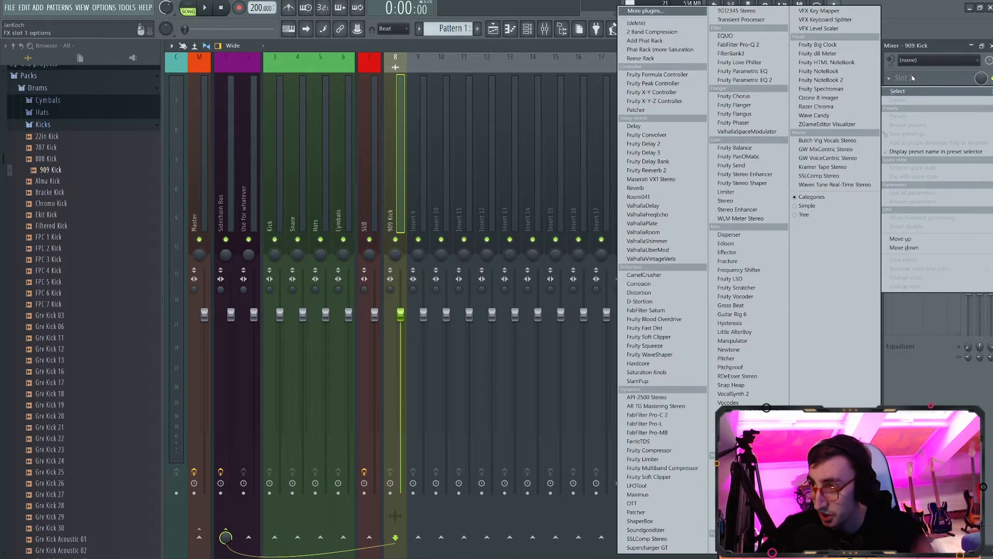
{"action": "left_click", "coordinate": [748, 80]}
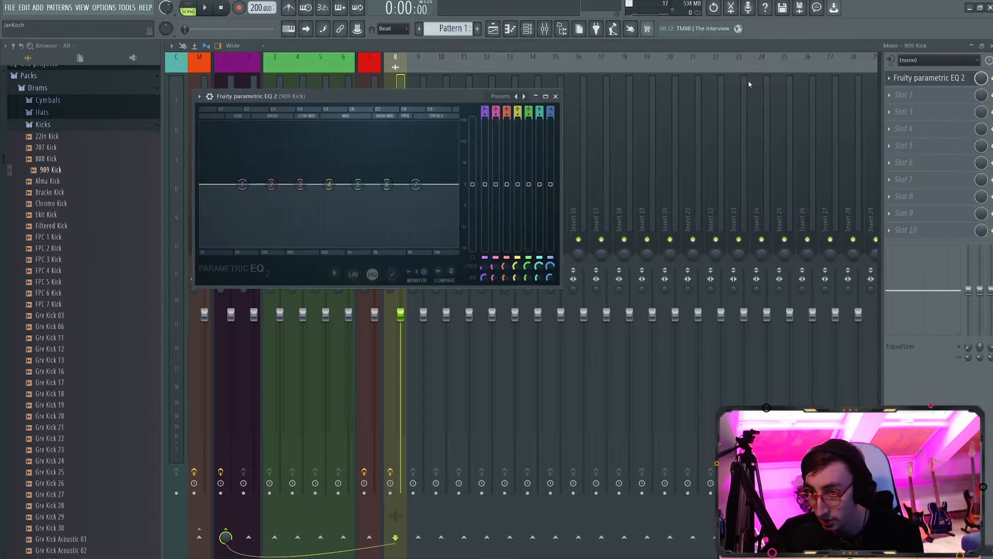
{"action": "left_click_drag", "start_coordinate": [410, 100], "coordinate": [568, 180]}
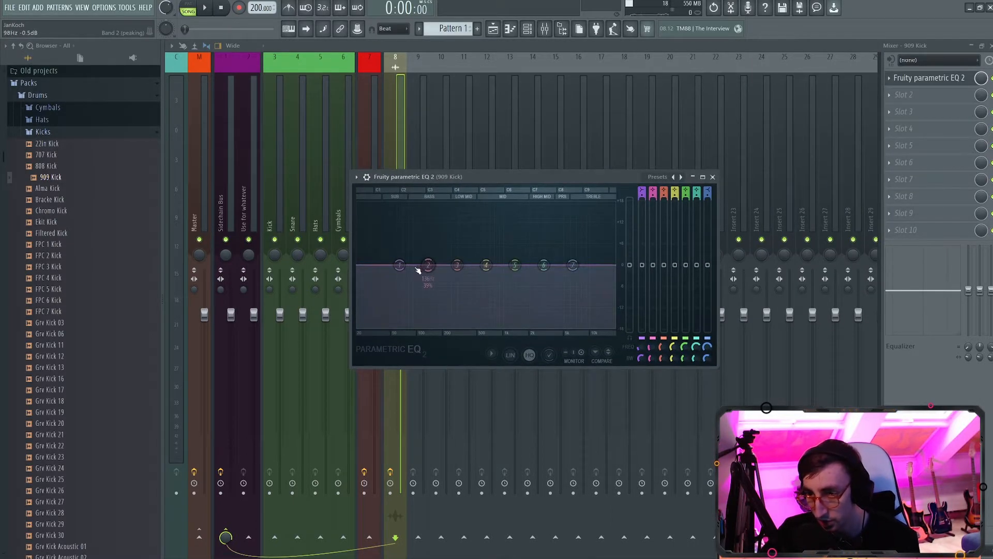
Try raising EQ band 2 to about 6.8 dB near 74 Hz and inspect the filter types of bands 1 and 2
{"action": "left_click_drag", "start_coordinate": [428, 265], "coordinate": [405, 241]}
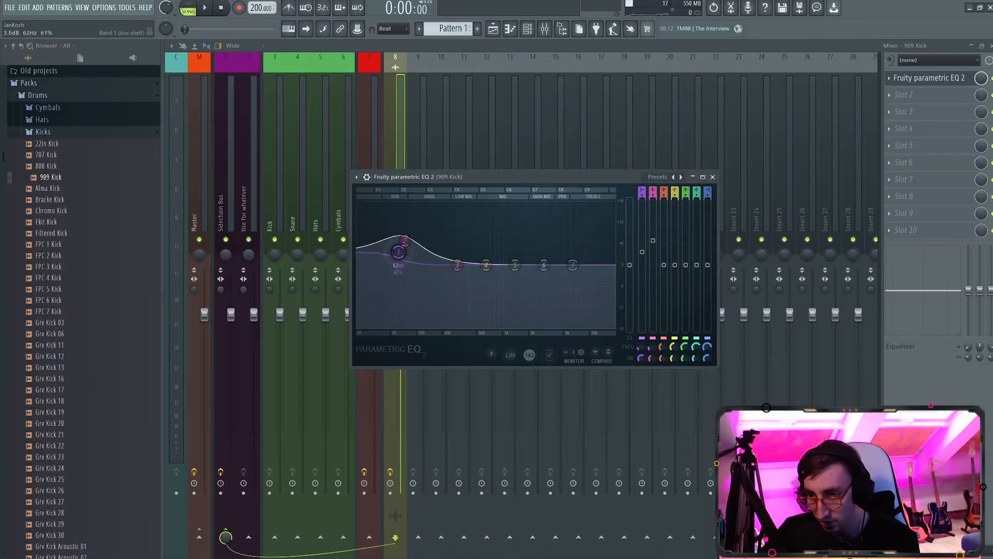
{"action": "right_click", "coordinate": [402, 266]}
{"action": "mouse_move", "coordinate": [420, 290]}
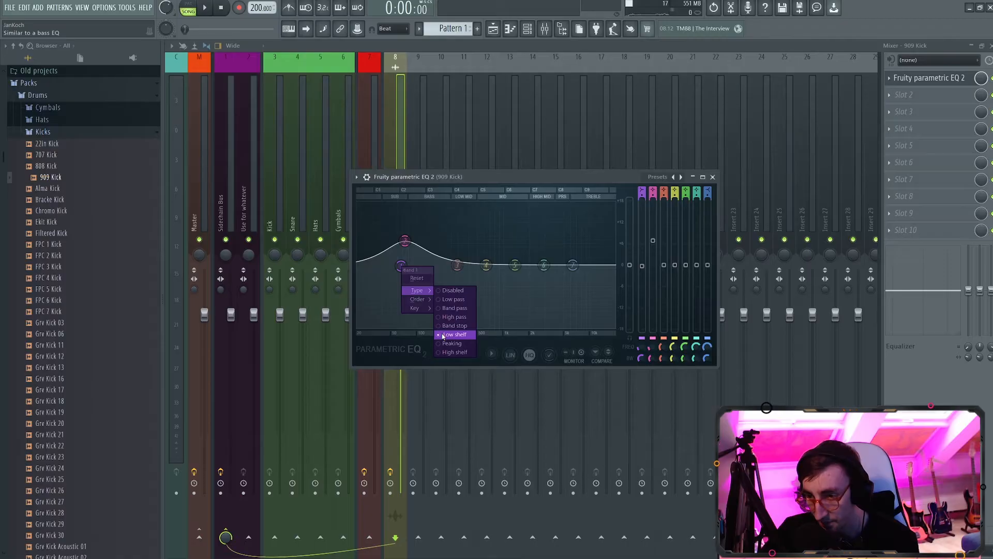
{"action": "left_click", "coordinate": [403, 233]}
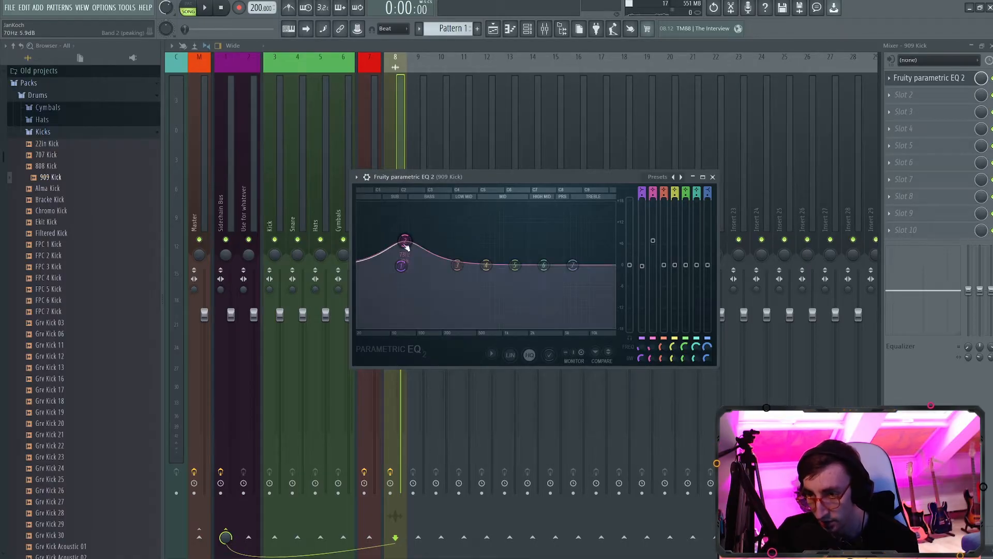
{"action": "right_click", "coordinate": [406, 241]}
{"action": "mouse_move", "coordinate": [422, 265]}
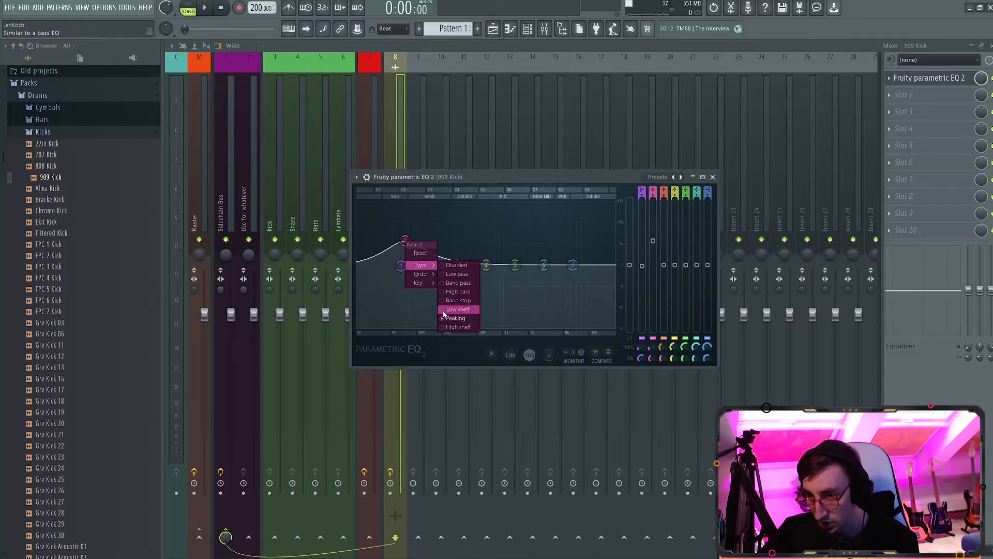
{"action": "left_click", "coordinate": [458, 231]}
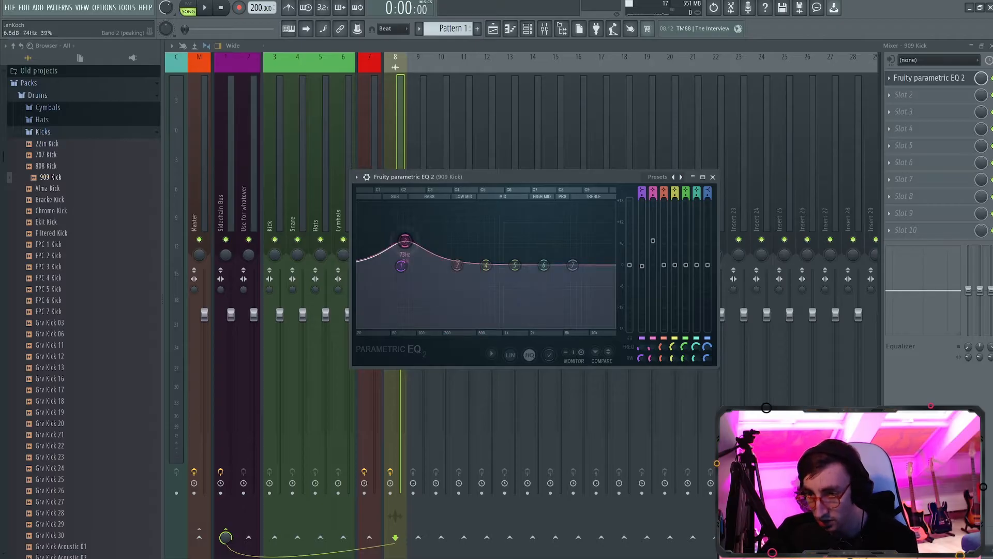
Shape EQ band 2 into a narrow boost in the sub range while auditioning the looped kick
{"action": "mouse_move", "coordinate": [405, 241]}
{"action": "left_mouse_down"}
{"action": "mouse_move", "coordinate": [451, 215]}
{"action": "mouse_move", "coordinate": [490, 211]}
{"action": "left_mouse_up"}
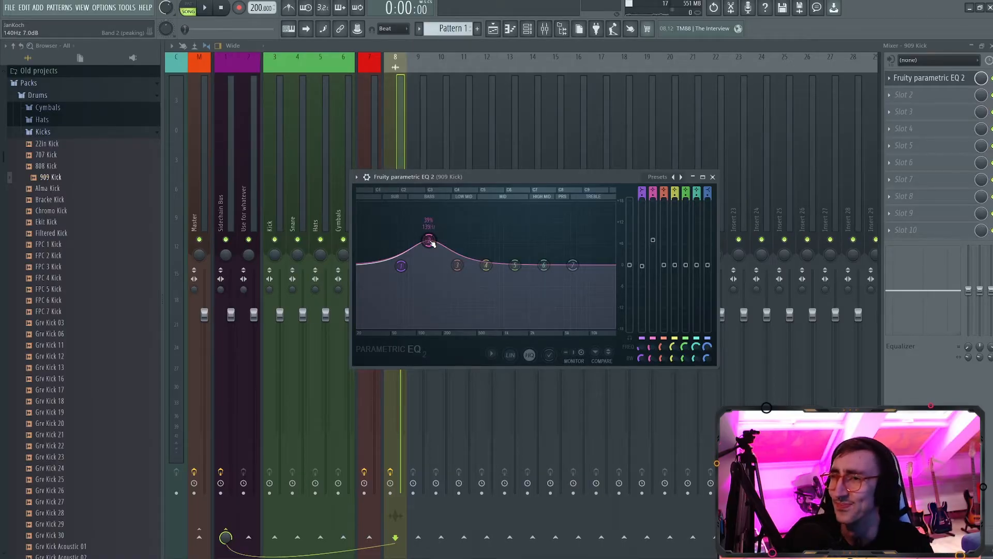
{"action": "key", "text": "space"}
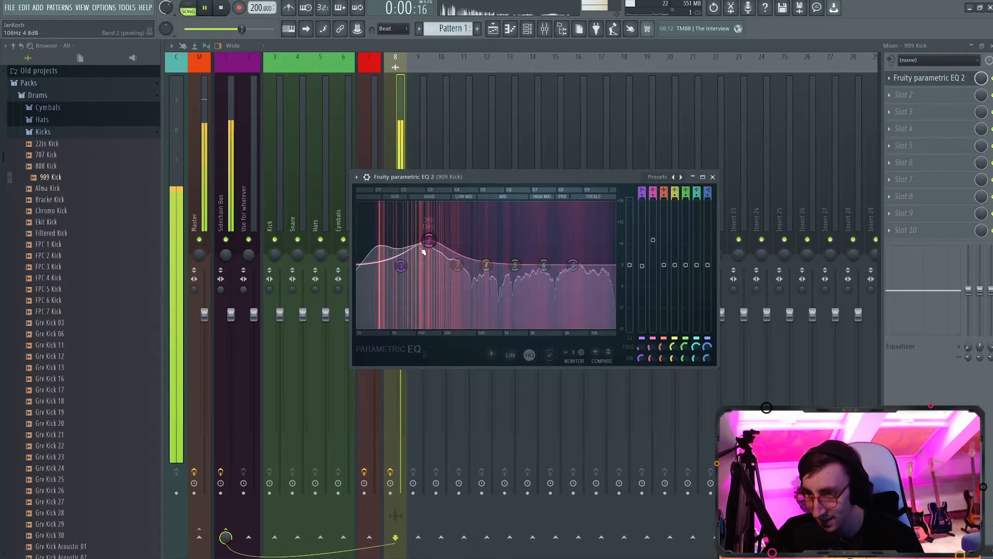
{"action": "left_click_drag", "start_coordinate": [429, 242], "coordinate": [402, 234]}
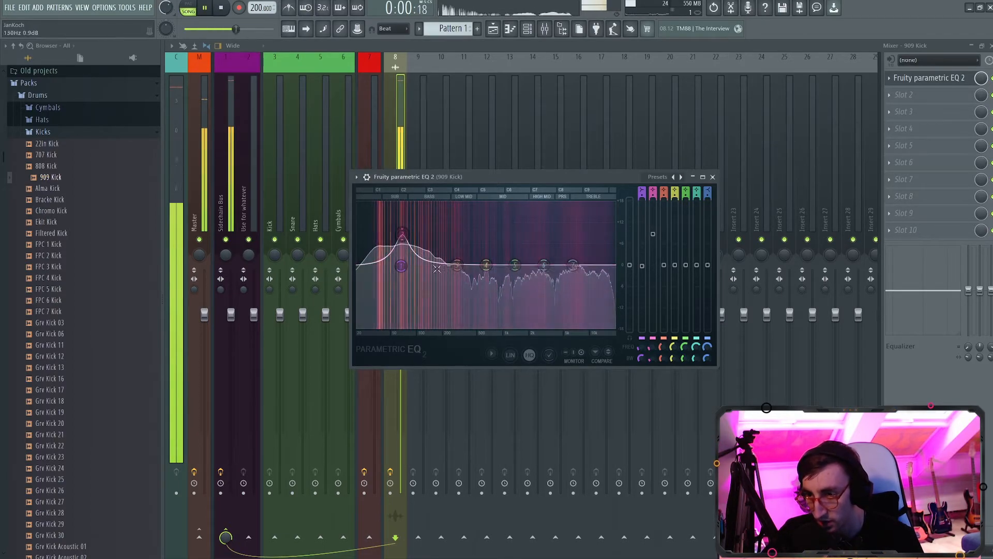
{"action": "key", "text": "space"}
Pull EQ band 3 down into a deep, narrow notch near 157 Hz while auditioning the kick
{"action": "left_click_drag", "start_coordinate": [457, 265], "coordinate": [450, 278]}
{"action": "scroll", "coordinate": [451, 281], "scroll_direction": "down", "scroll_amount": 4}
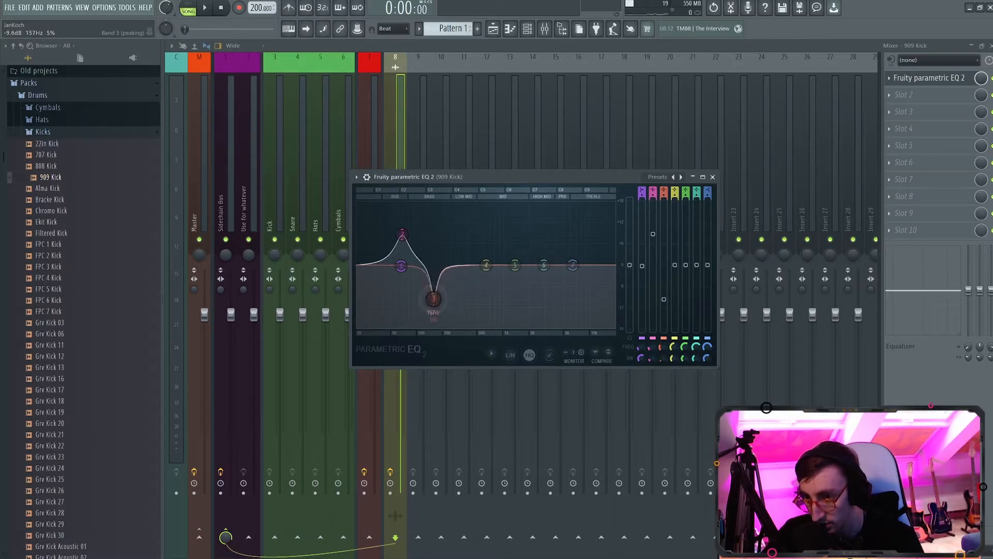
{"action": "key", "text": "space"}
{"action": "left_click_drag", "start_coordinate": [427, 315], "coordinate": [432, 315]}
{"action": "key", "text": "space"}
Boost the mids with EQ bands 4 and 5, band 5 at about 1290 Hz, audition the kick and close the EQ
{"action": "mouse_move", "coordinate": [486, 265]}
{"action": "left_mouse_down"}
{"action": "mouse_move", "coordinate": [487, 235]}
{"action": "mouse_move", "coordinate": [484, 247]}
{"action": "left_mouse_up"}
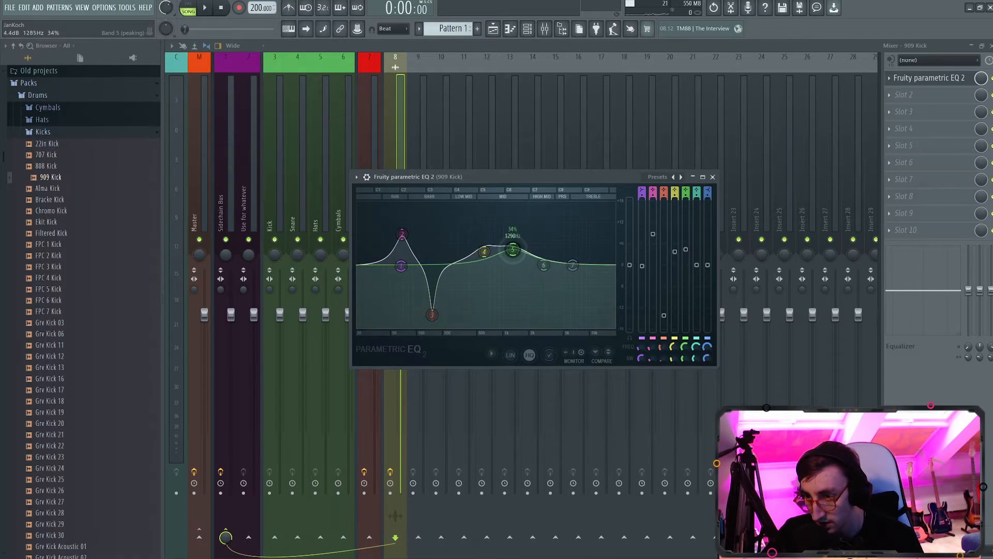
{"action": "scroll", "coordinate": [511, 253], "scroll_direction": "up", "scroll_amount": 3}
{"action": "left_click_drag", "start_coordinate": [511, 252], "coordinate": [488, 247]}
{"action": "key", "text": "space"}
{"action": "key", "text": "space"}
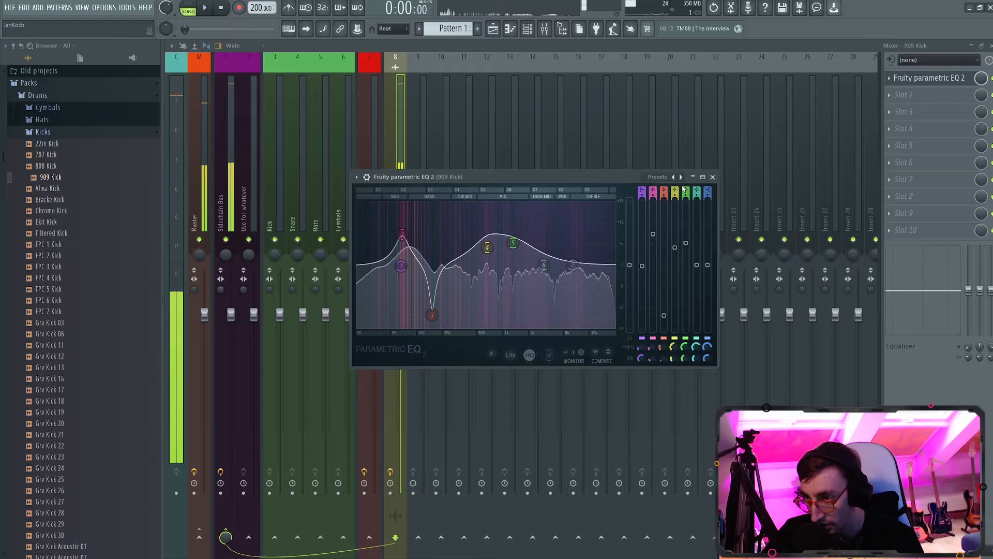
{"action": "left_click", "coordinate": [713, 177]}
Load Fruity Fast Dist in slot 2 of the kick's mixer track and set its distortion type to B
{"action": "left_click", "coordinate": [910, 100]}
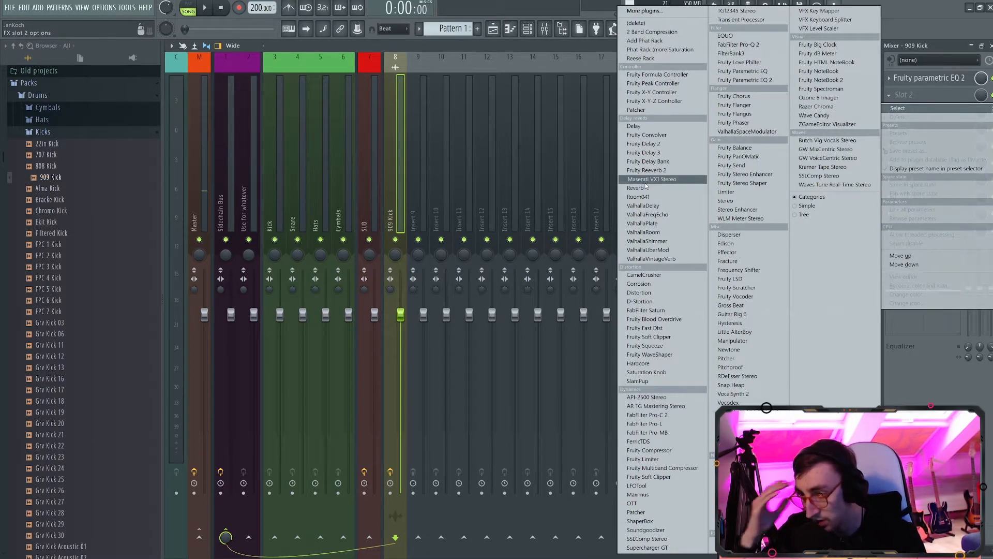
{"action": "left_click", "coordinate": [664, 329]}
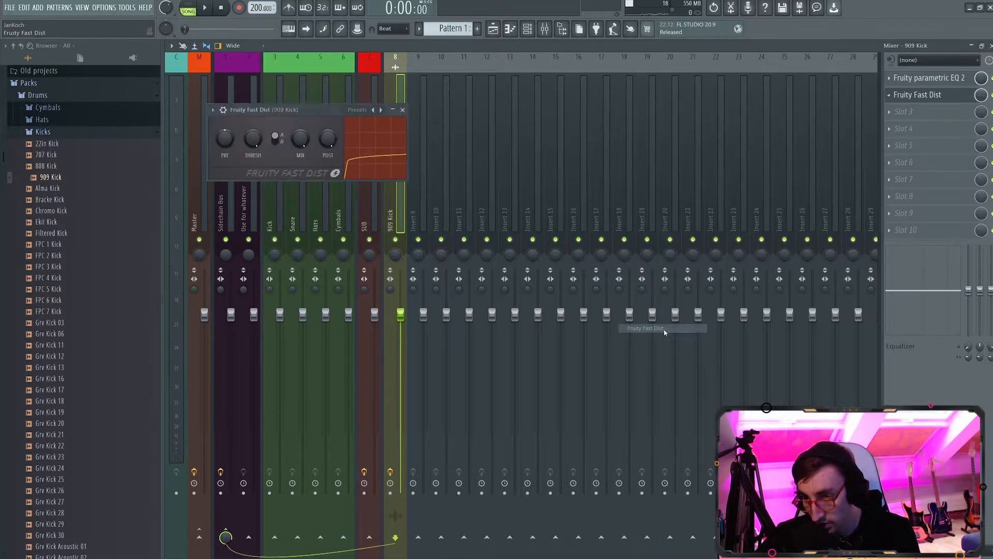
{"action": "left_click", "coordinate": [279, 146]}
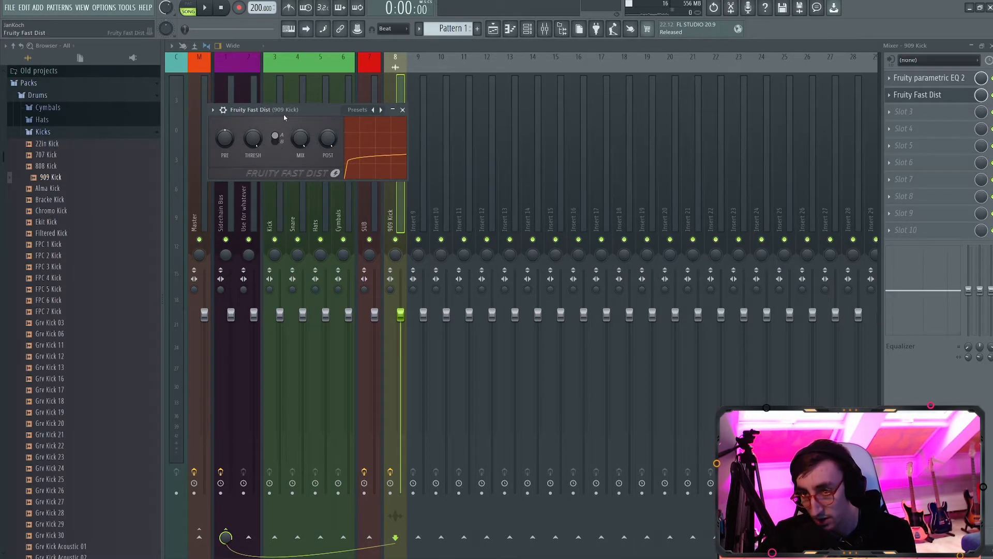
{"action": "left_click_drag", "start_coordinate": [284, 117], "coordinate": [377, 150]}
{"action": "left_click", "coordinate": [370, 173]}
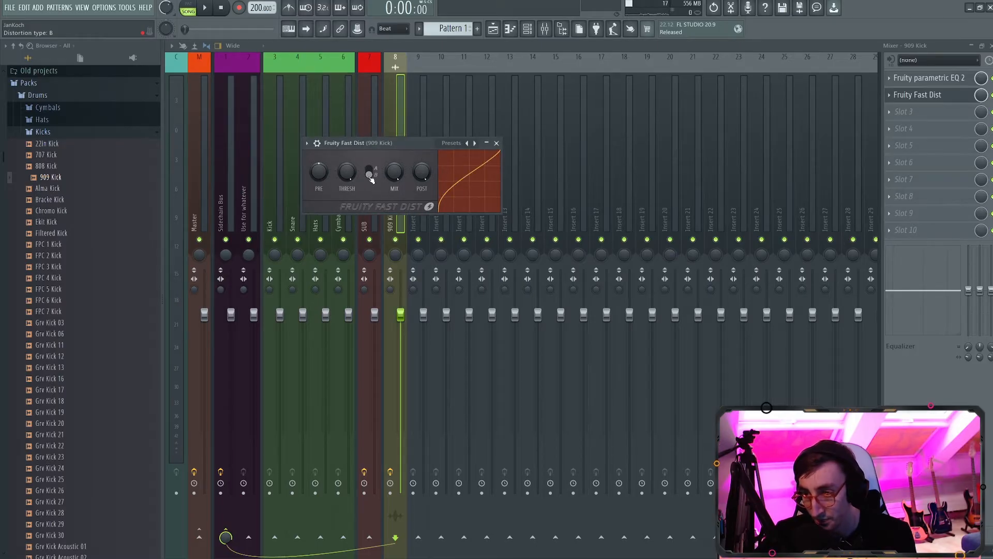
Loop the kick, set the distortion's pre amp to about 69% while keeping type B, and close the plugin
{"action": "left_click", "coordinate": [207, 9]}
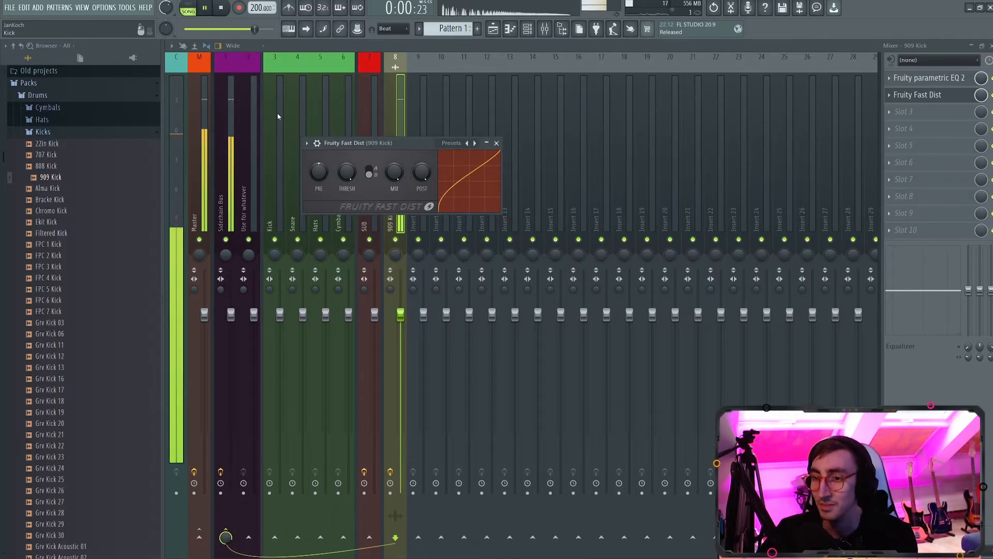
{"action": "left_click", "coordinate": [371, 171]}
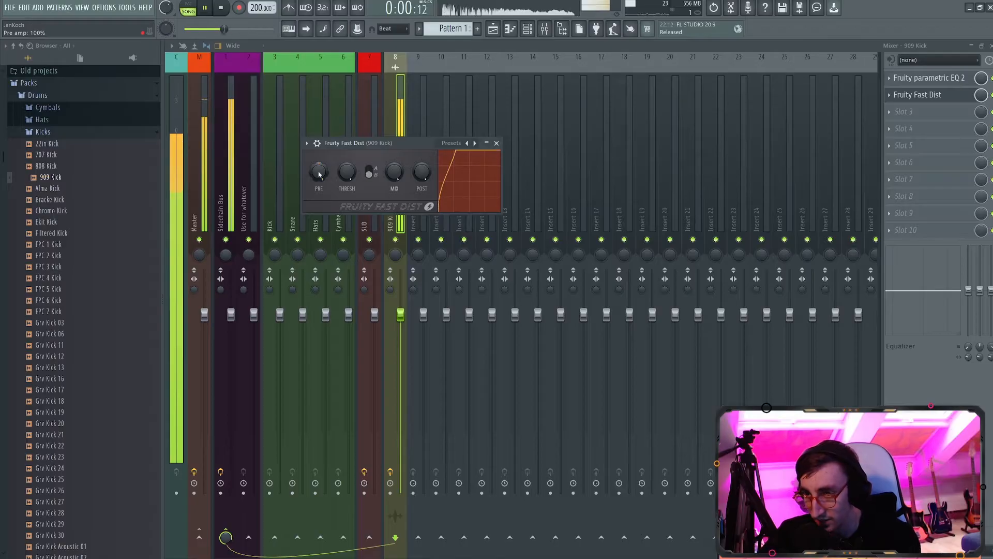
{"action": "left_click", "coordinate": [371, 172]}
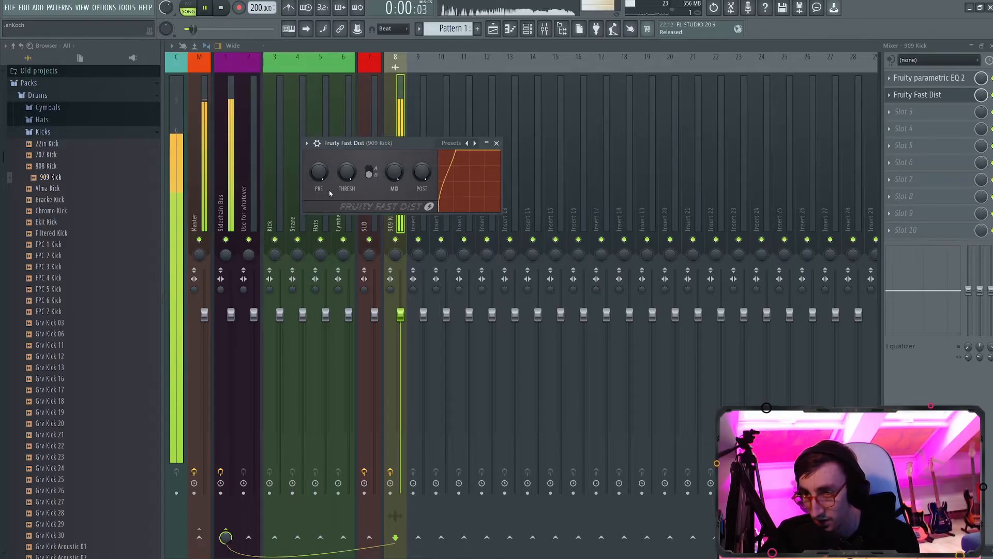
{"action": "left_click_drag", "start_coordinate": [319, 173], "coordinate": [351, 161]}
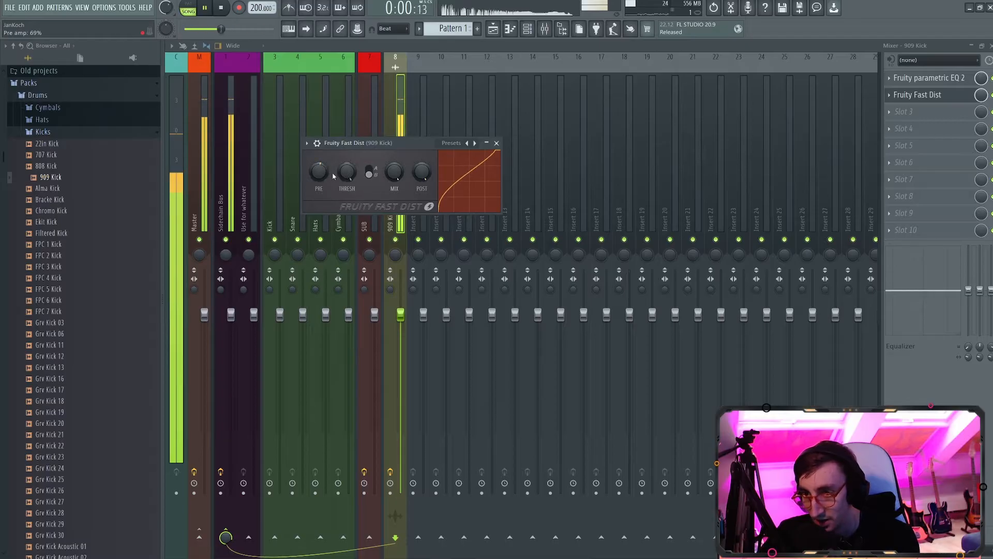
{"action": "left_click", "coordinate": [497, 144]}
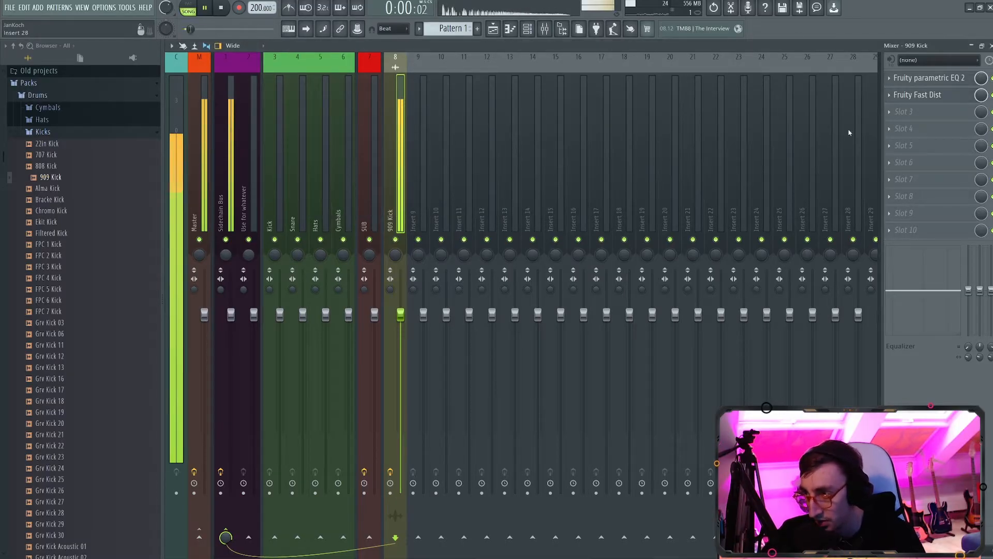
Load Fruity Parametric EQ 2 in slot 3 of the kick's mixer track and position its window for editing
{"action": "key", "text": "space"}
{"action": "left_click", "coordinate": [900, 114]}
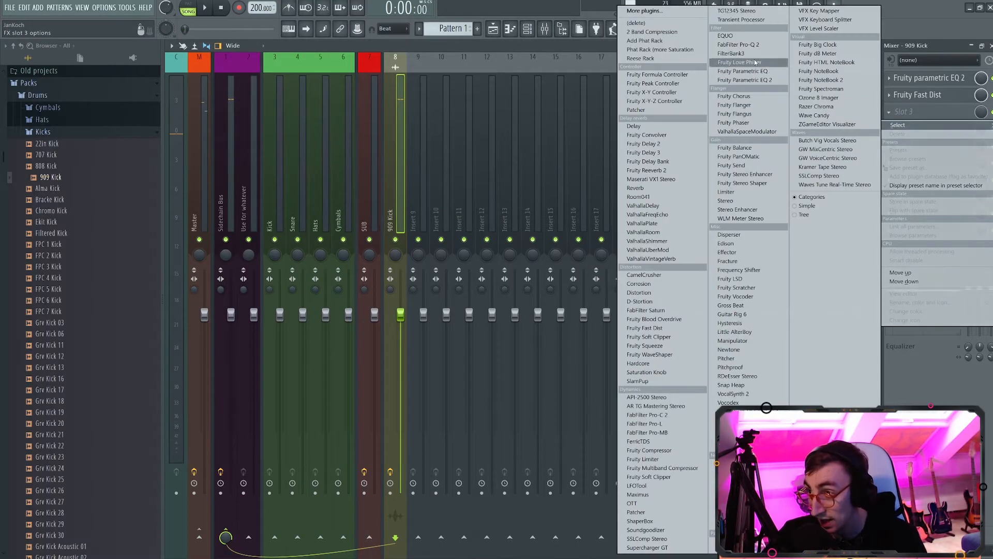
{"action": "left_click", "coordinate": [749, 81]}
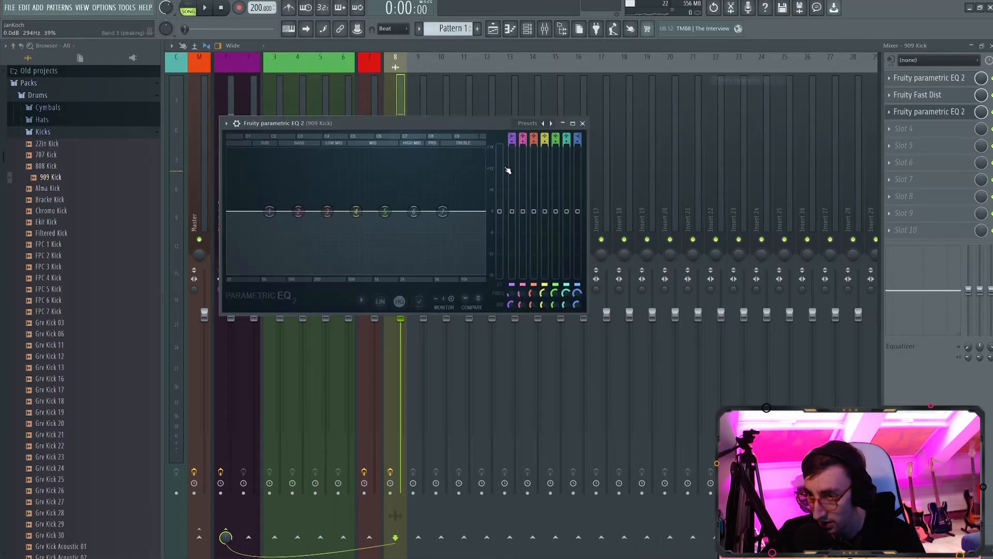
{"action": "left_click_drag", "start_coordinate": [368, 122], "coordinate": [588, 156]}
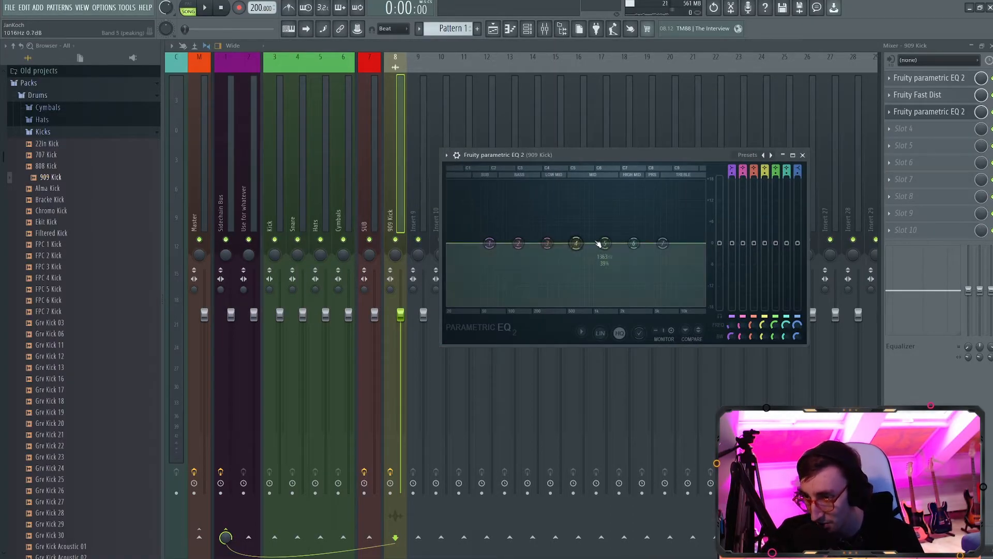
Boost band 5 of the slot 3 EQ about 13.2 dB in a narrow peak near 1439 Hz, auditioning the kick
{"action": "left_click_drag", "start_coordinate": [604, 243], "coordinate": [606, 198]}
{"action": "key", "text": "space"}
{"action": "scroll", "coordinate": [615, 207], "scroll_direction": "up", "scroll_amount": 3}
{"action": "key", "text": "space"}
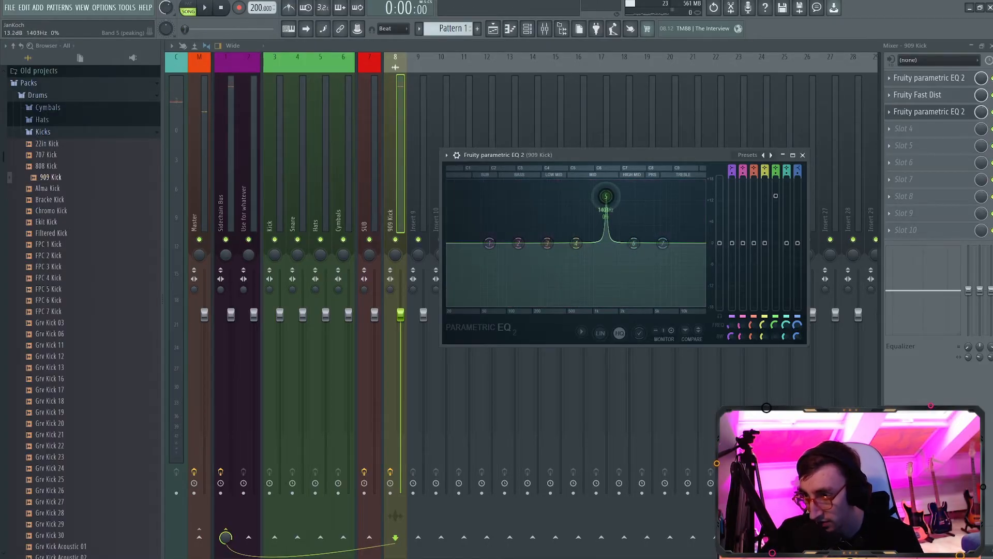
{"action": "key", "text": "space"}
{"action": "left_click_drag", "start_coordinate": [606, 196], "coordinate": [607, 196]}
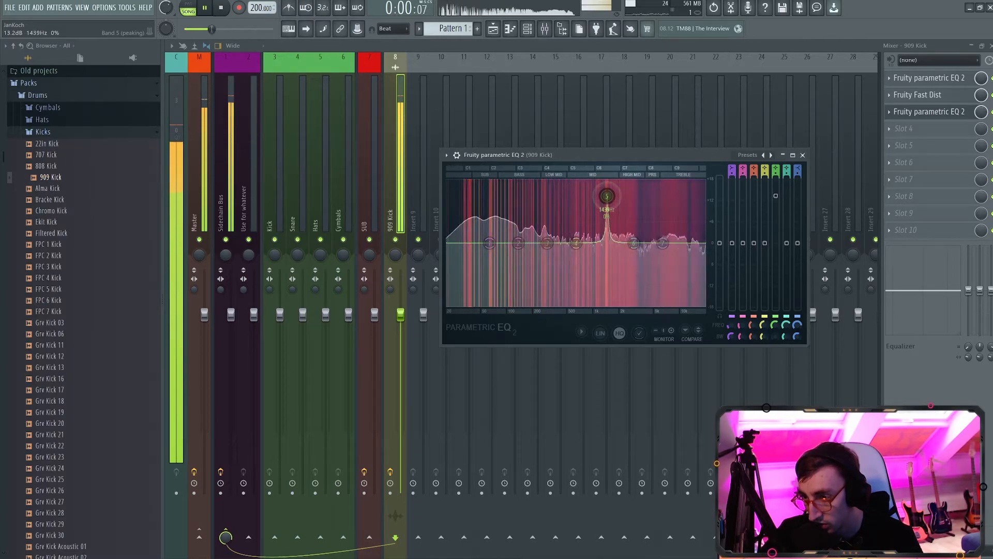
{"action": "key", "text": "space"}
Raise band 4 about 7 dB beneath the band 5 peak, boost the low end with band 2 and close the EQ
{"action": "mouse_move", "coordinate": [576, 242]}
{"action": "left_mouse_down"}
{"action": "mouse_move", "coordinate": [605, 214]}
{"action": "mouse_move", "coordinate": [594, 238]}
{"action": "left_mouse_up"}
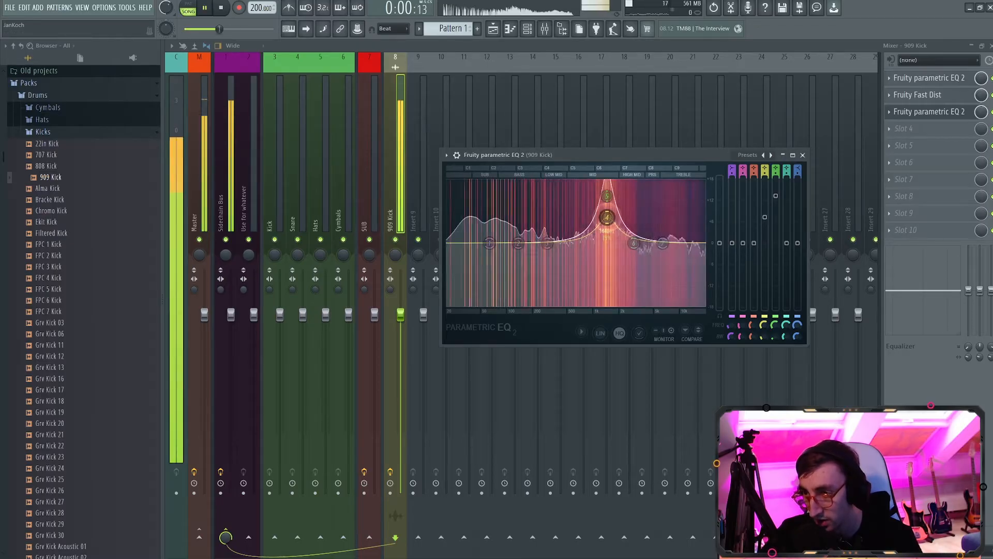
{"action": "left_click_drag", "start_coordinate": [519, 243], "coordinate": [487, 223]}
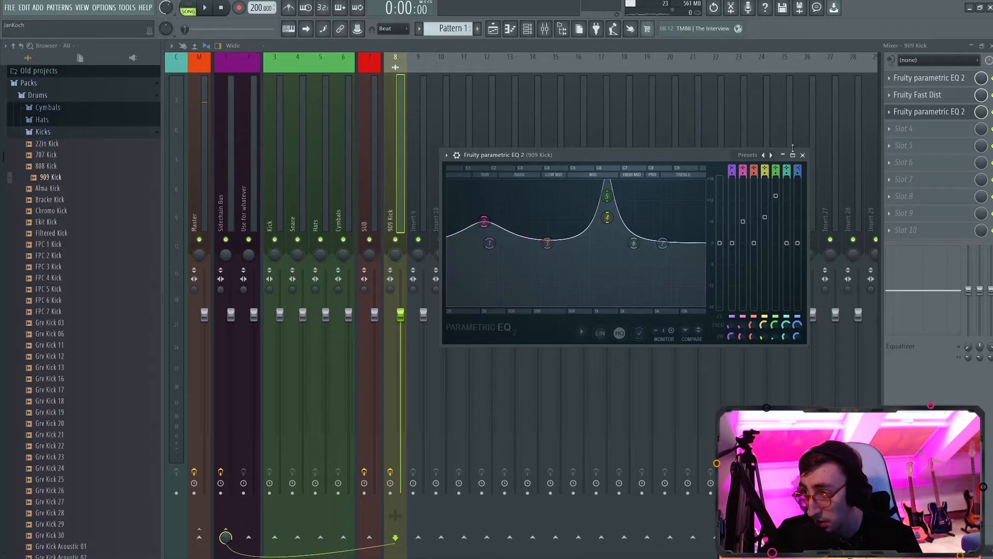
{"action": "left_click", "coordinate": [802, 154]}
Load Fruity Fast Dist in slot 4 of the kick's mixer track, audition the kick and close the plugin
{"action": "left_click", "coordinate": [912, 128]}
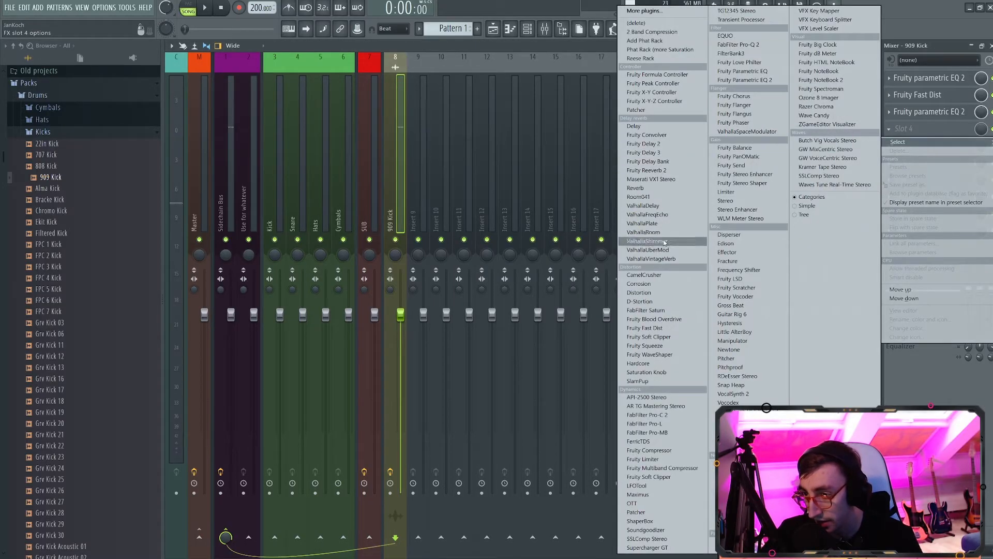
{"action": "left_click", "coordinate": [652, 328]}
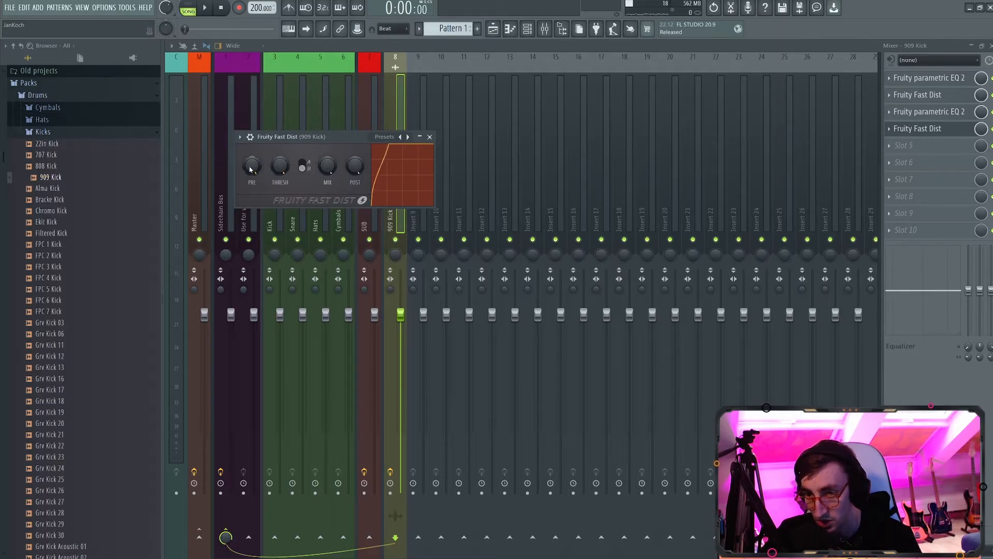
{"action": "left_click", "coordinate": [207, 10]}
{"action": "left_click", "coordinate": [429, 136]}
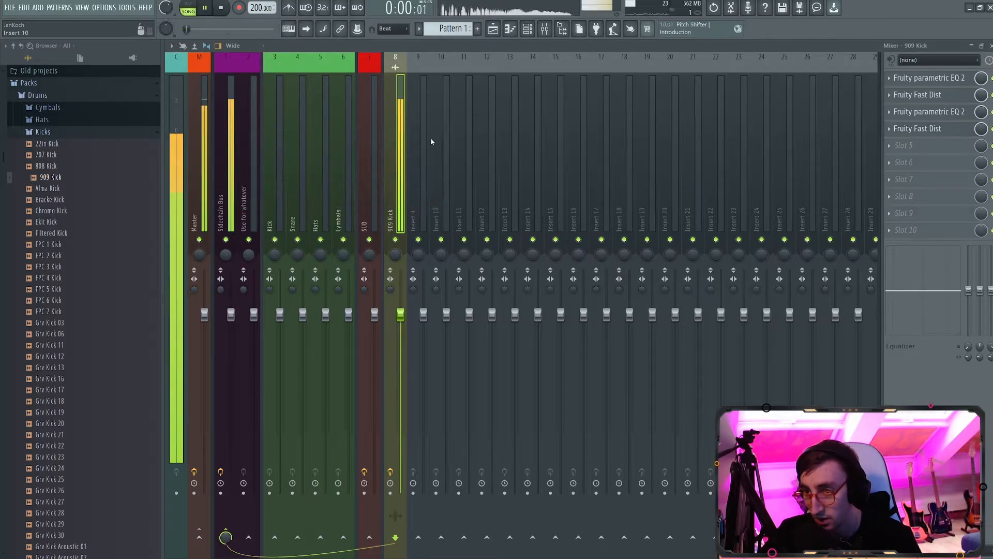
In the slot 3 EQ, raise band 4 further and stack band 3 onto the mid peak while auditioning the kick
{"action": "left_click", "coordinate": [926, 112]}
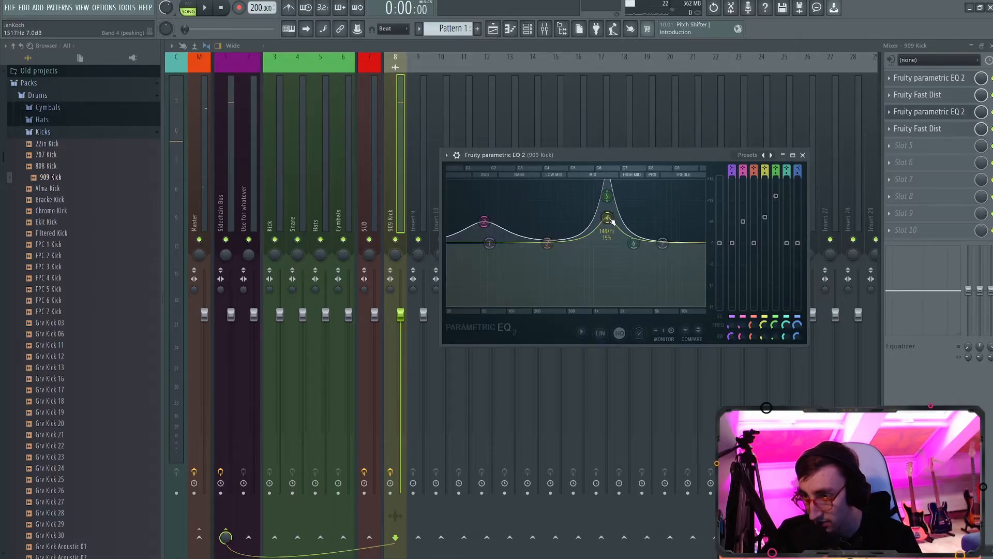
{"action": "key", "text": "space"}
{"action": "left_click_drag", "start_coordinate": [610, 219], "coordinate": [608, 186]}
{"action": "left_click_drag", "start_coordinate": [547, 243], "coordinate": [615, 214]}
{"action": "key", "text": "space"}
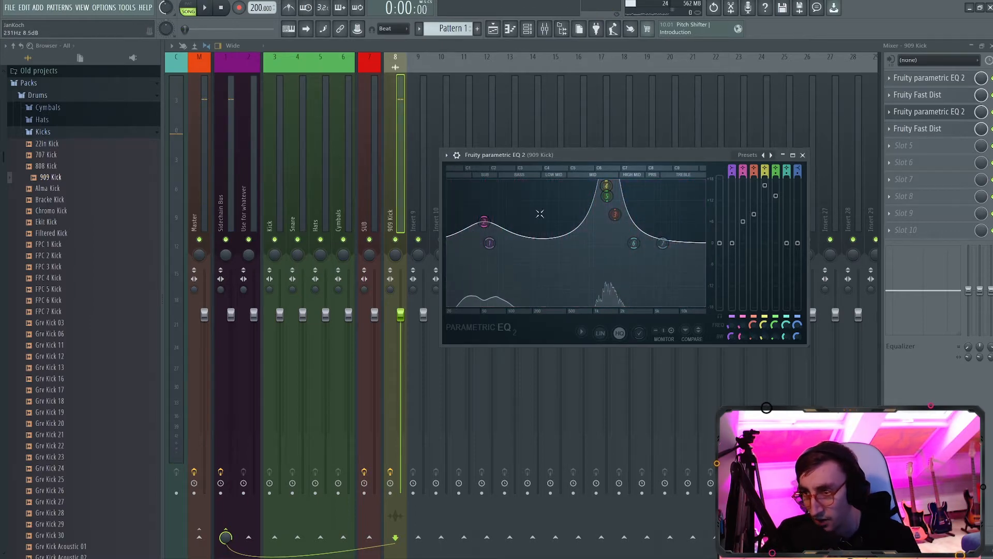
{"action": "key", "text": "space"}
{"action": "left_click_drag", "start_coordinate": [604, 207], "coordinate": [607, 192]}
{"action": "key", "text": "space"}
Cut a deep notch in the bass range with band 6, boost band 2 strongly in the sub range and close the EQ
{"action": "left_click_drag", "start_coordinate": [634, 243], "coordinate": [525, 306]}
{"action": "key", "text": "space"}
{"action": "key", "text": "space"}
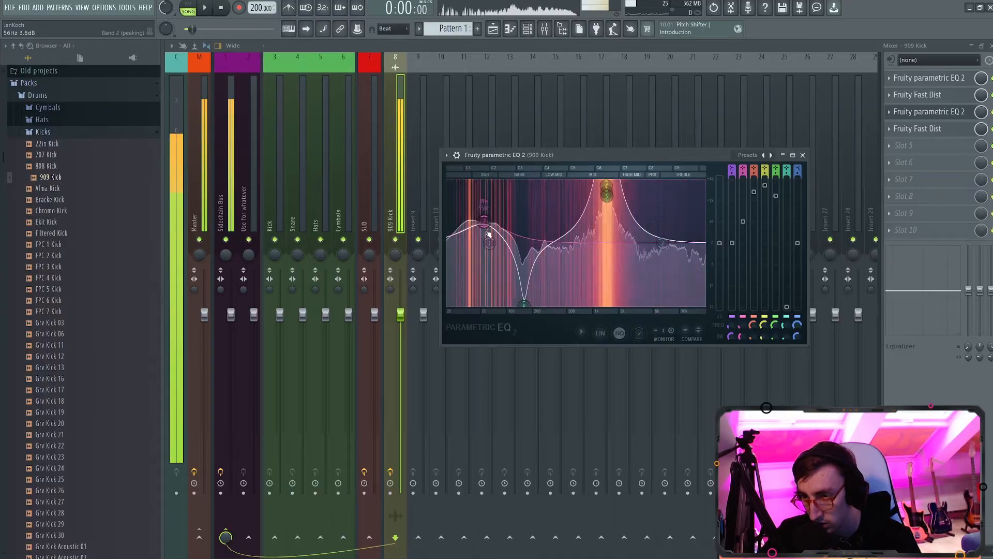
{"action": "left_click_drag", "start_coordinate": [485, 222], "coordinate": [471, 187]}
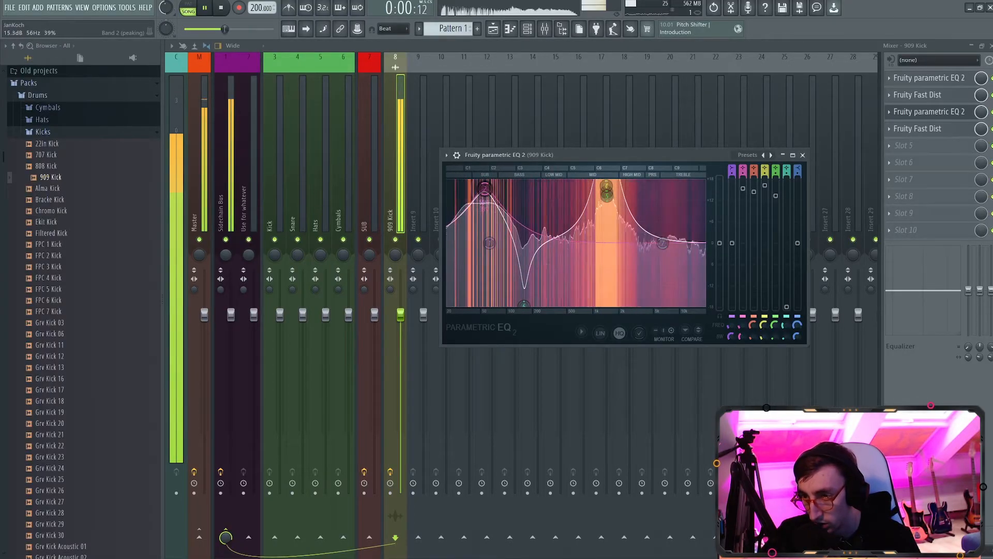
{"action": "key", "text": "space"}
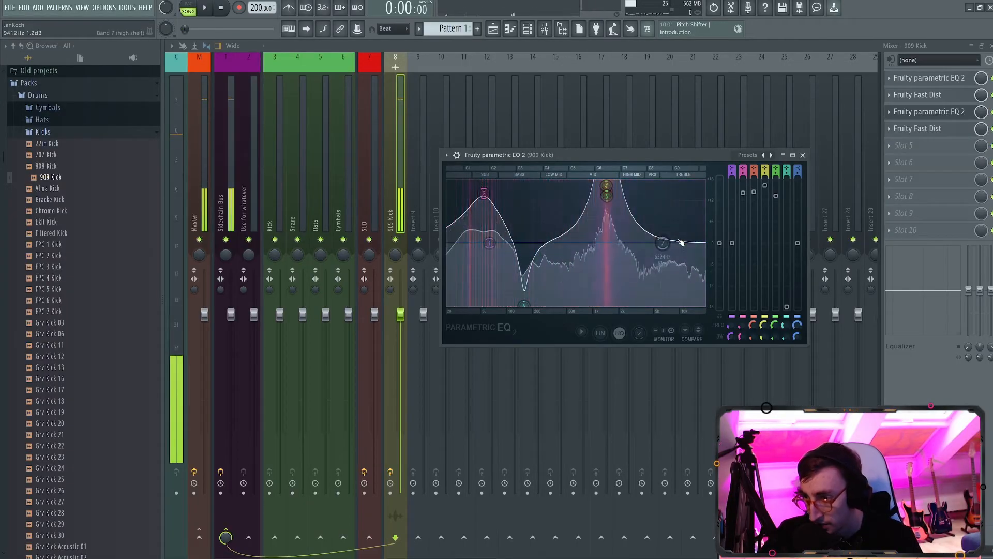
{"action": "left_click", "coordinate": [803, 155]}
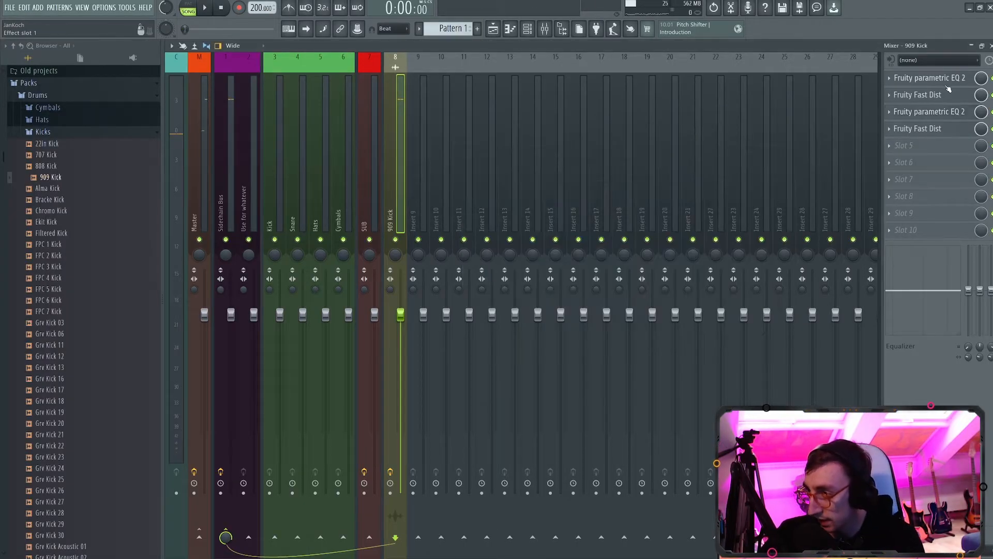
In the slot 1 EQ, shift band 3's notch down to about 90 Hz and pull band 2 lower while auditioning
{"action": "left_click", "coordinate": [927, 78]}
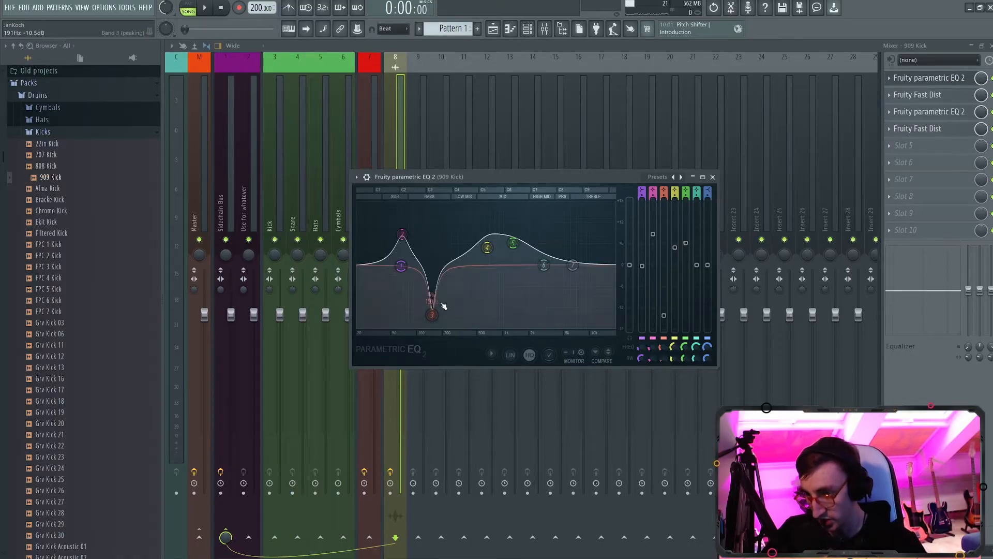
{"action": "key", "text": "space"}
{"action": "left_click_drag", "start_coordinate": [437, 313], "coordinate": [413, 323]}
{"action": "key", "text": "space"}
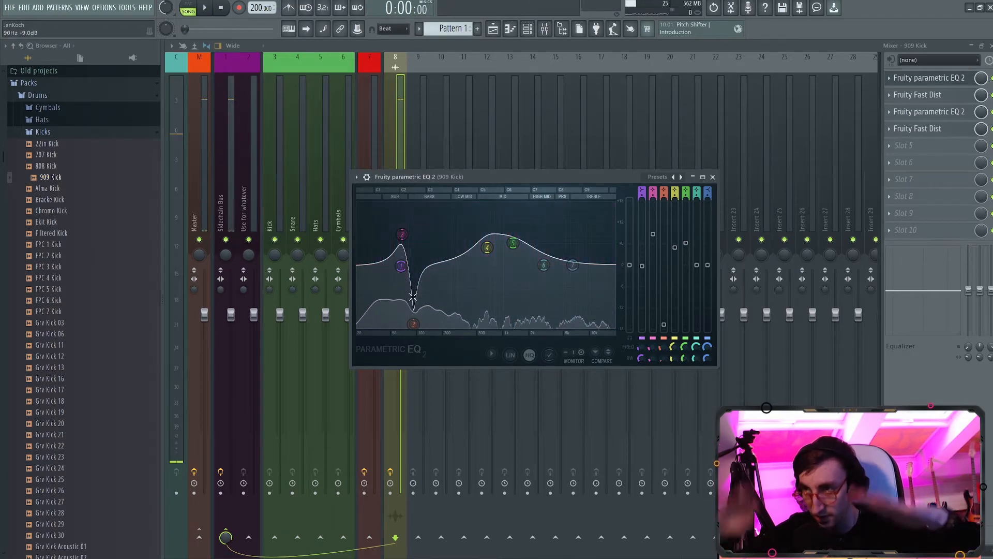
{"action": "key", "text": "space"}
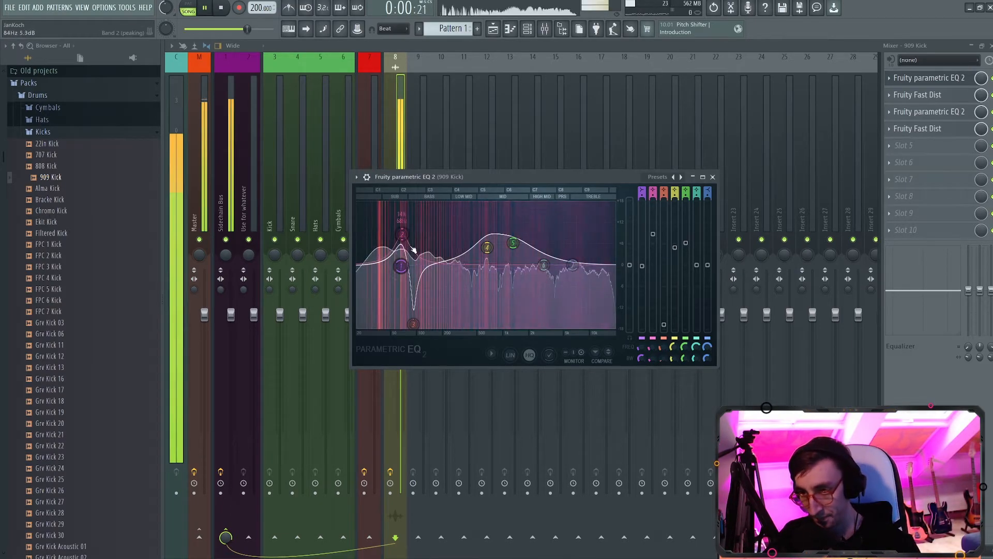
{"action": "left_click_drag", "start_coordinate": [402, 234], "coordinate": [379, 312]}
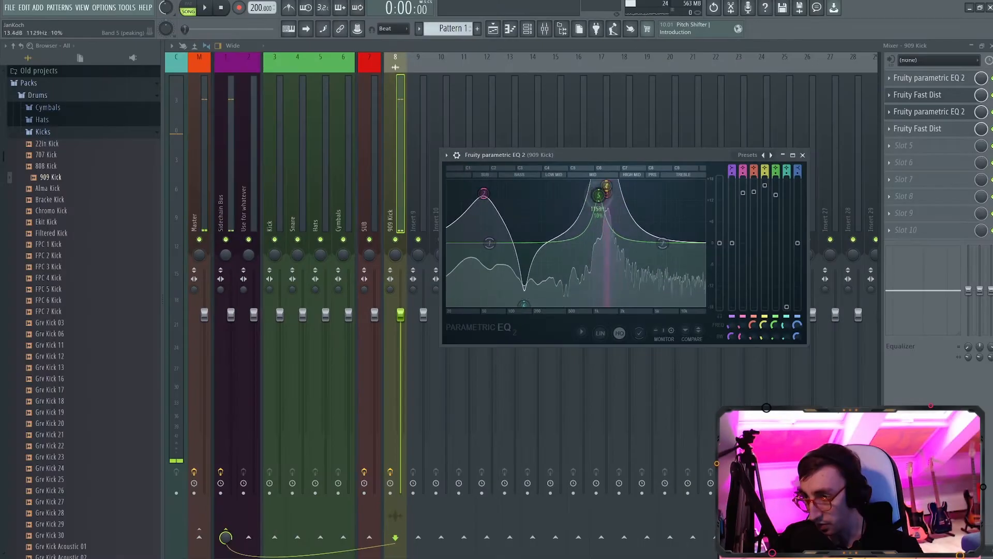
Shift the stacked mid peak of the slot 3 EQ down to around 1 kHz, move band 2 slightly lower and close the EQ
{"action": "left_click_drag", "start_coordinate": [595, 193], "coordinate": [594, 187]}
{"action": "key", "text": "space"}
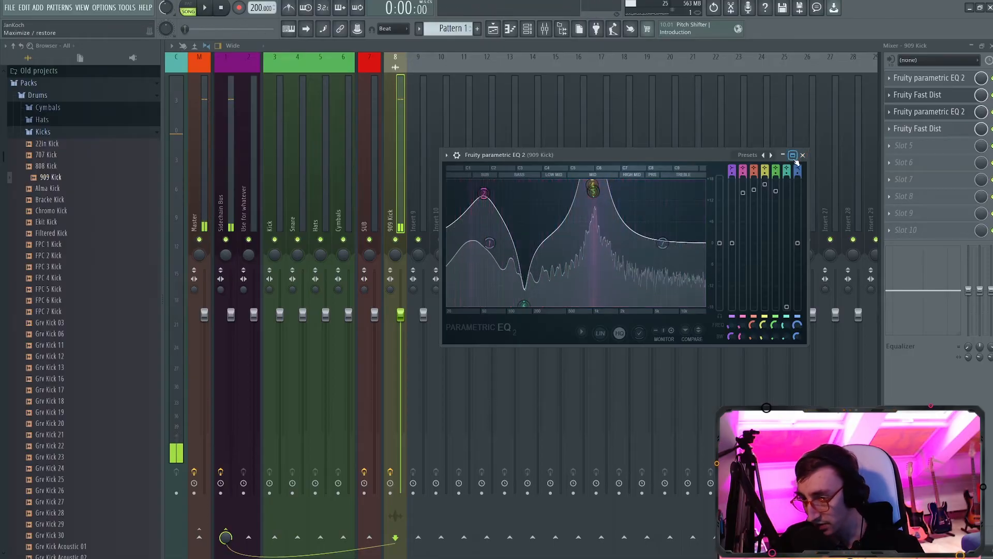
{"action": "mouse_move", "coordinate": [484, 193]}
{"action": "left_mouse_down"}
{"action": "mouse_move", "coordinate": [471, 195]}
{"action": "mouse_move", "coordinate": [476, 189]}
{"action": "left_mouse_up"}
{"action": "key", "text": "space"}
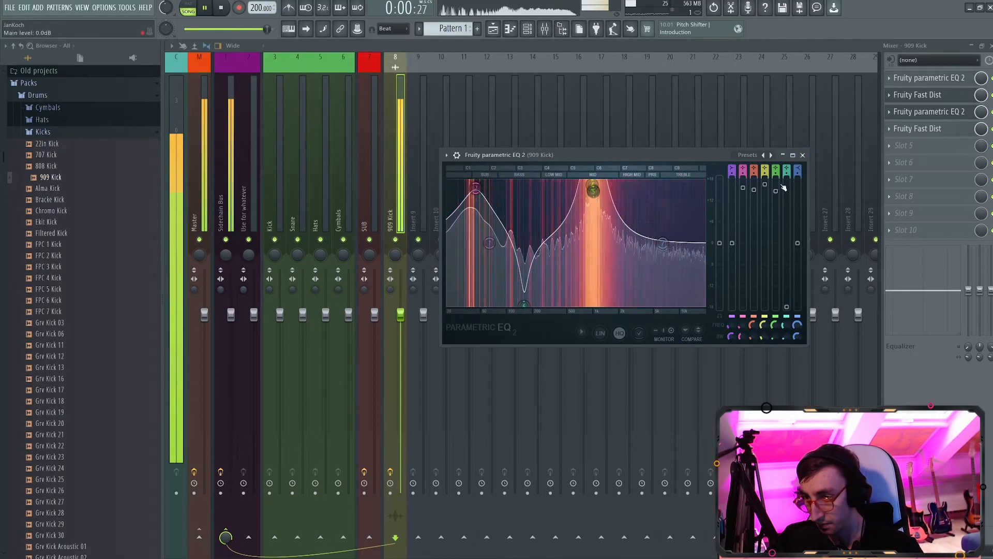
{"action": "left_click", "coordinate": [803, 156]}
Load Edison in slot 5 of the kick's mixer track and arm it to record on input
{"action": "left_click", "coordinate": [905, 145]}
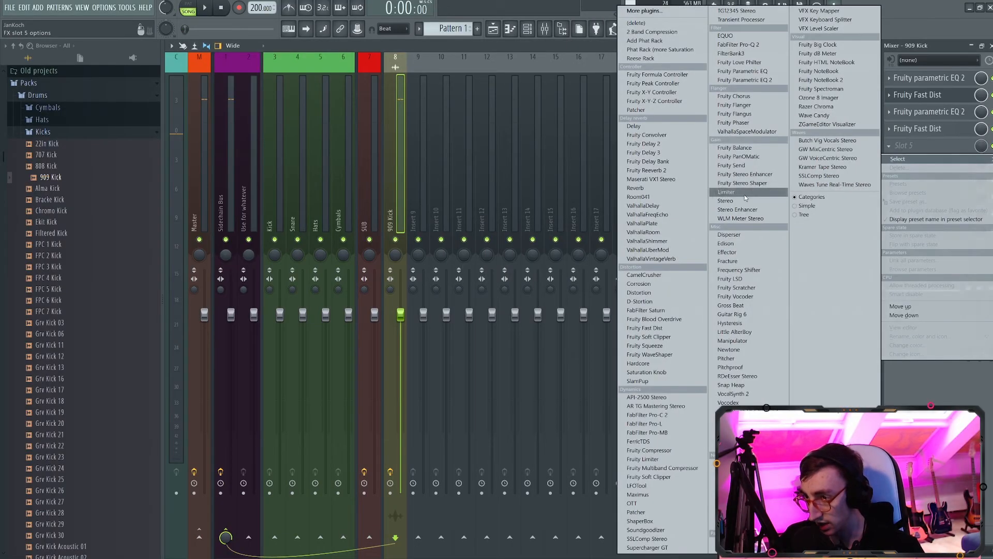
{"action": "left_click", "coordinate": [726, 244]}
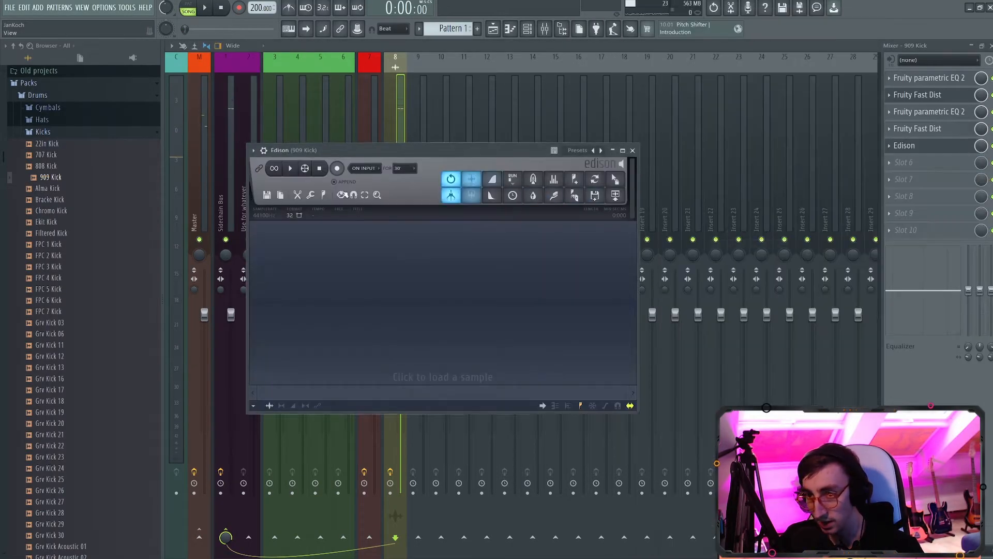
{"action": "left_click", "coordinate": [336, 169]}
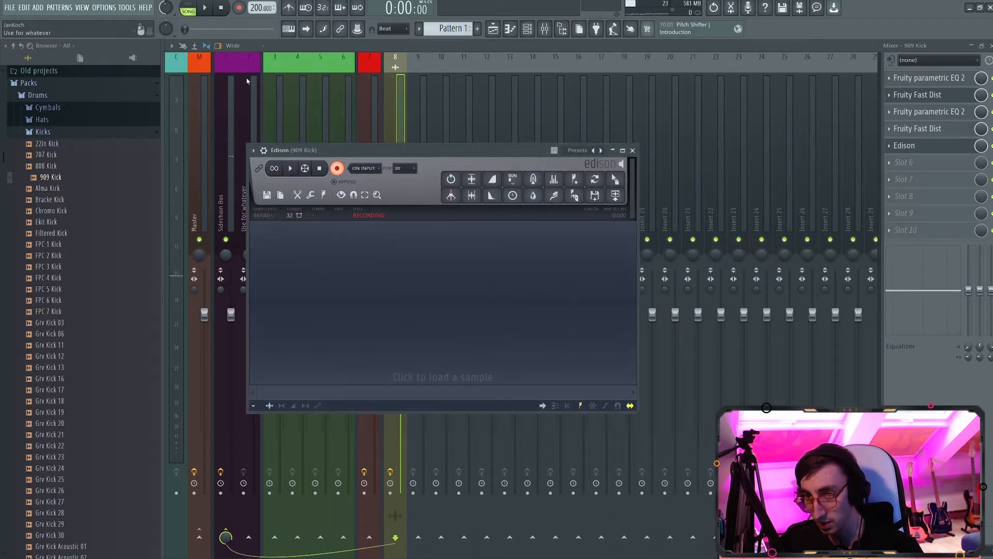
Return to the playlist and lengthen the 909 Kick clip on Track 2 so its full tail plays
{"action": "left_click", "coordinate": [973, 47]}
{"action": "left_click_drag", "start_coordinate": [350, 73], "coordinate": [562, 108]}
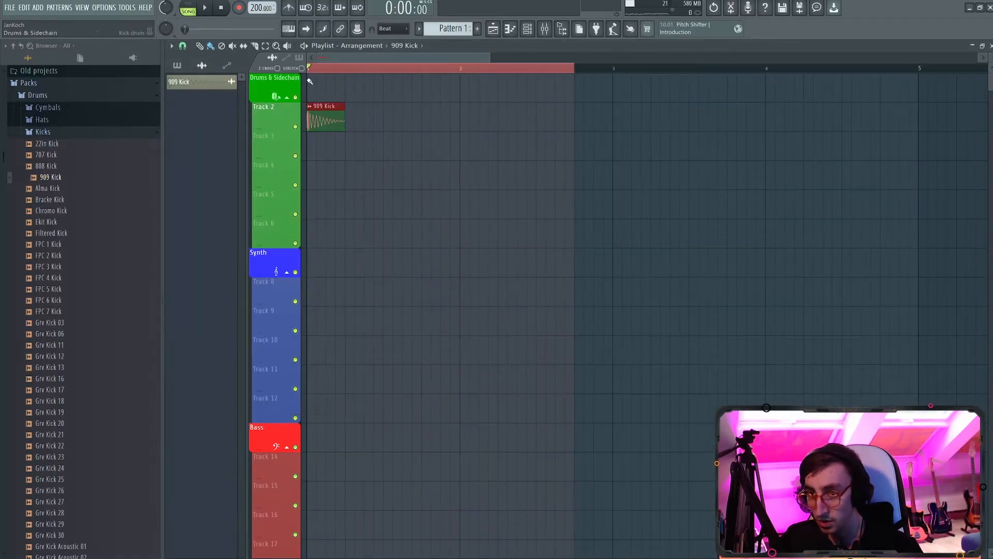
{"action": "left_click_drag", "start_coordinate": [381, 116], "coordinate": [413, 116]}
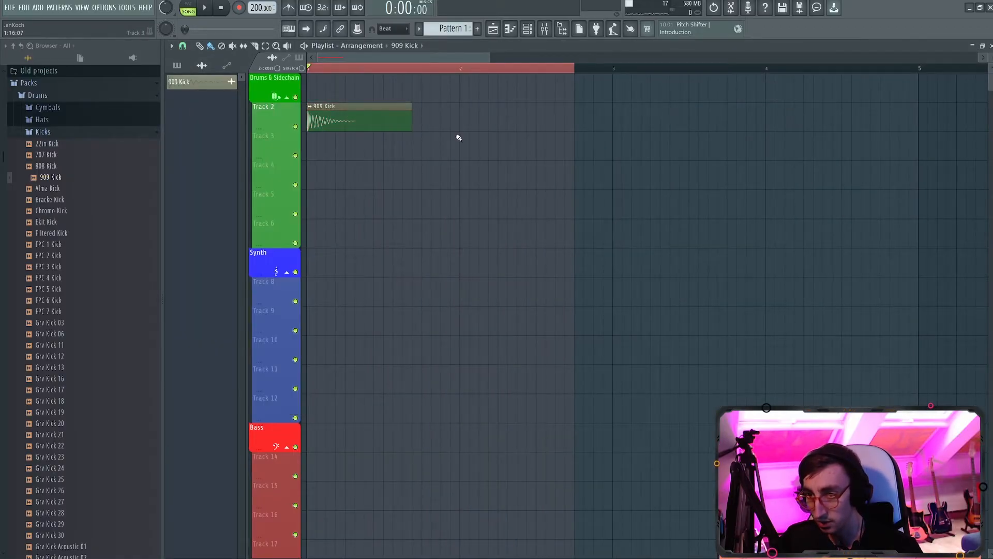
Record one pass of the processed kick into Edison and trim the side noise from the recording
{"action": "left_click", "coordinate": [547, 29]}
{"action": "left_click", "coordinate": [794, 92]}
{"action": "left_click", "coordinate": [905, 145]}
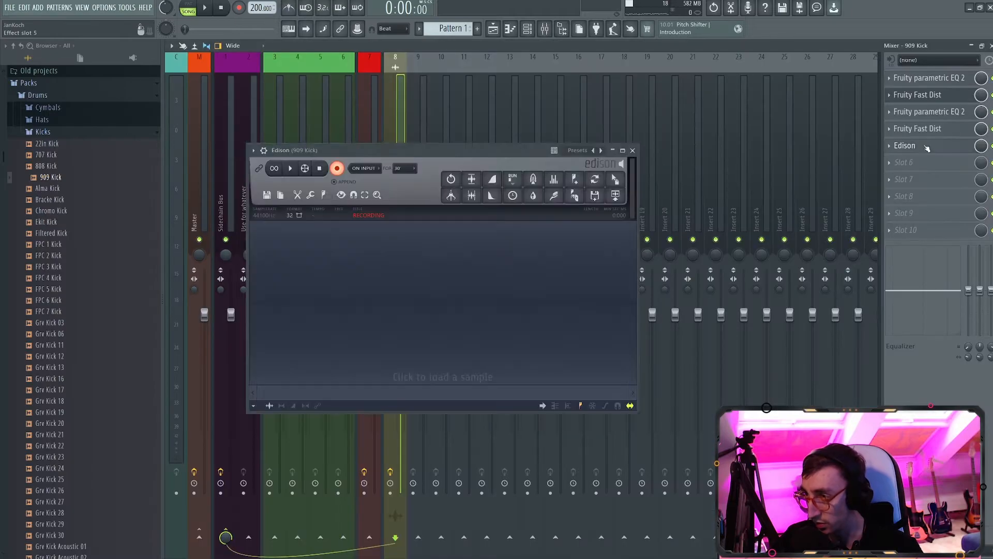
{"action": "left_click", "coordinate": [205, 7]}
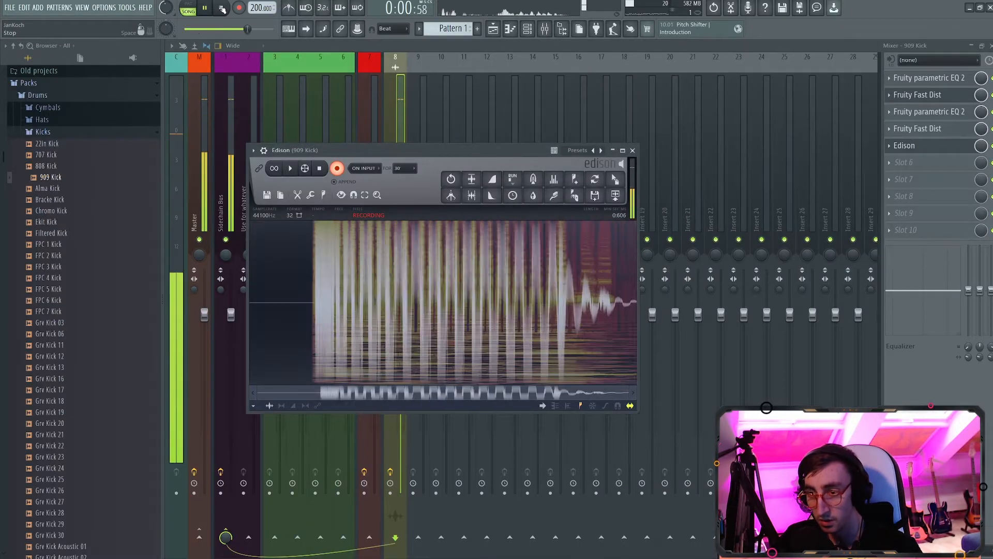
{"action": "left_click", "coordinate": [221, 7]}
{"action": "left_click", "coordinate": [319, 169]}
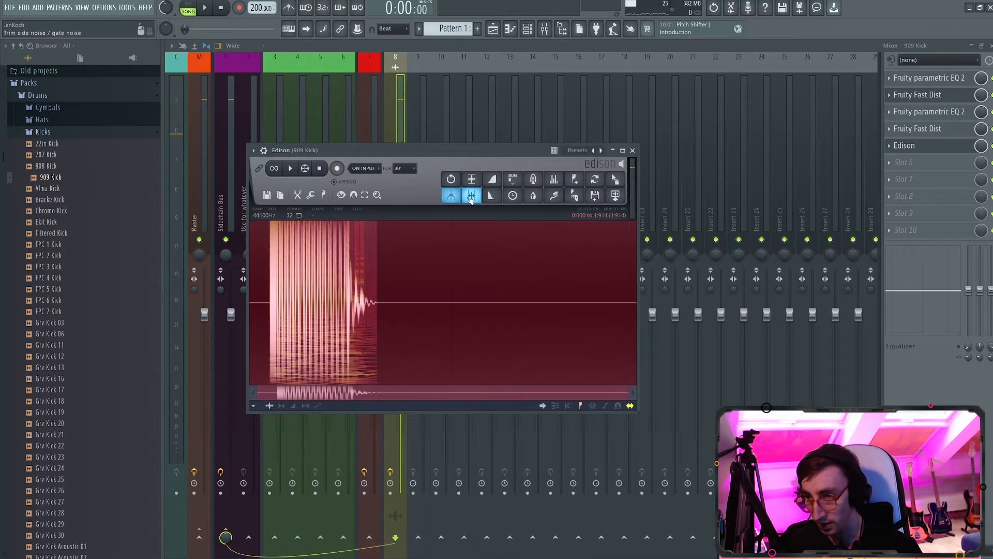
{"action": "left_click", "coordinate": [451, 195]}
Place the Edison recording at the start of playlist Track 4 and delete the 909 Kick clip from Track 2
{"action": "left_click", "coordinate": [975, 48]}
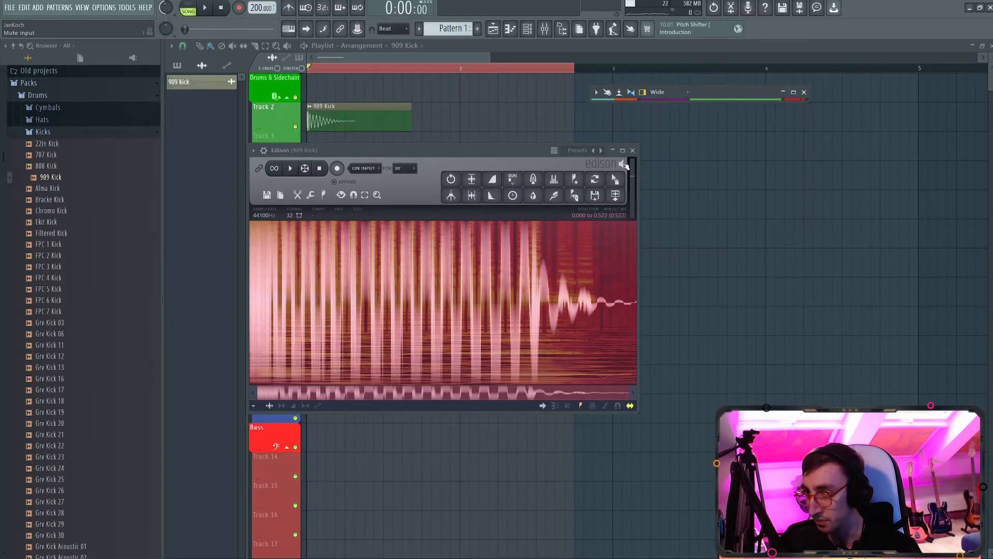
{"action": "left_click_drag", "start_coordinate": [621, 163], "coordinate": [372, 176]}
{"action": "right_click", "coordinate": [361, 123]}
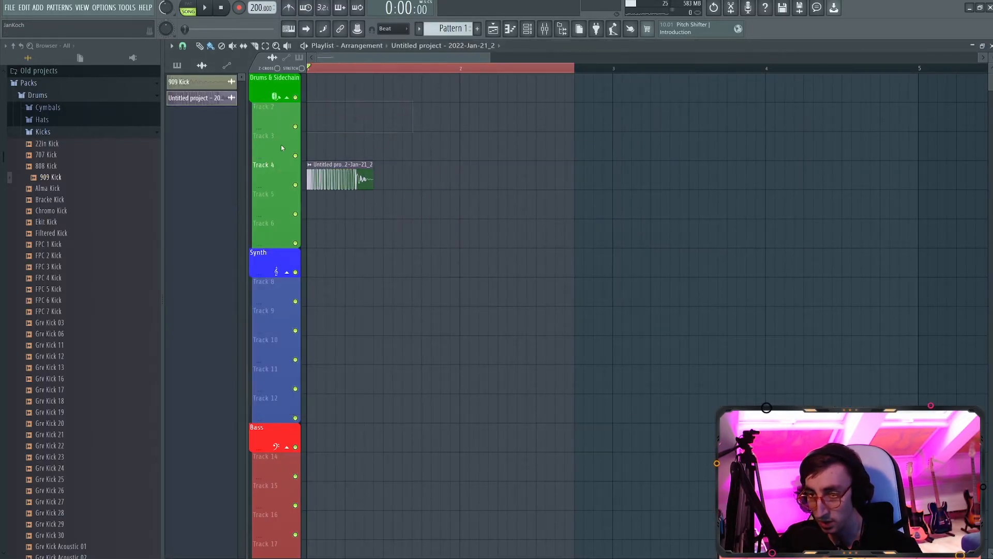
Shorten the recorded kick clip on Track 4 to one beat and slice its opening transient at 1:01:14
{"action": "scroll", "coordinate": [311, 216], "scroll_direction": "up", "scroll_amount": 6}
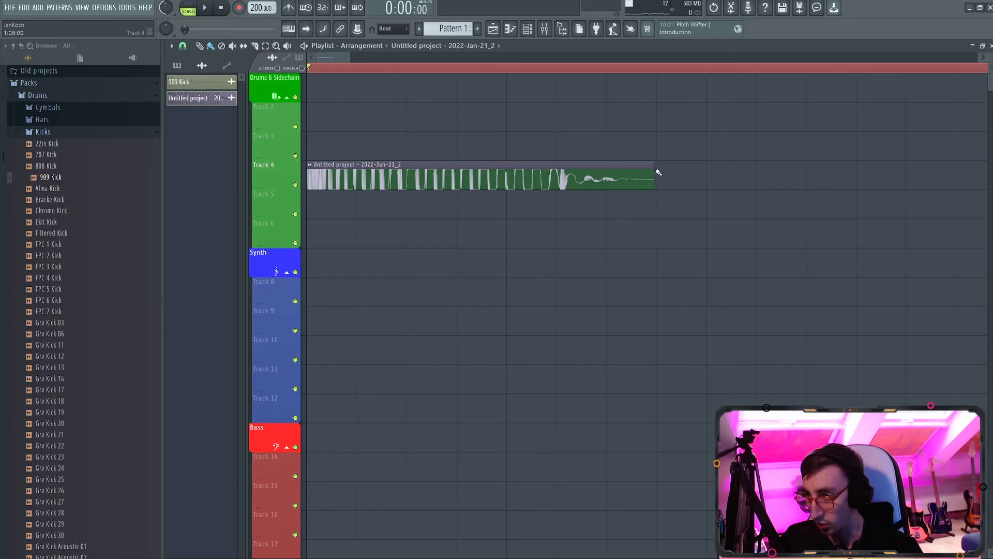
{"action": "left_click_drag", "start_coordinate": [653, 168], "coordinate": [520, 186]}
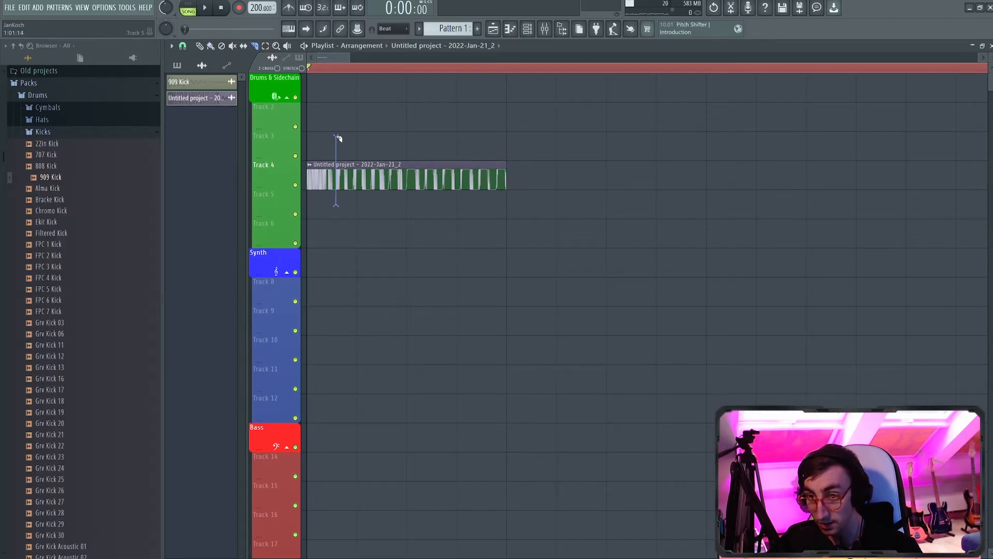
{"action": "left_click", "coordinate": [310, 165]}
{"action": "left_click", "coordinate": [336, 237]}
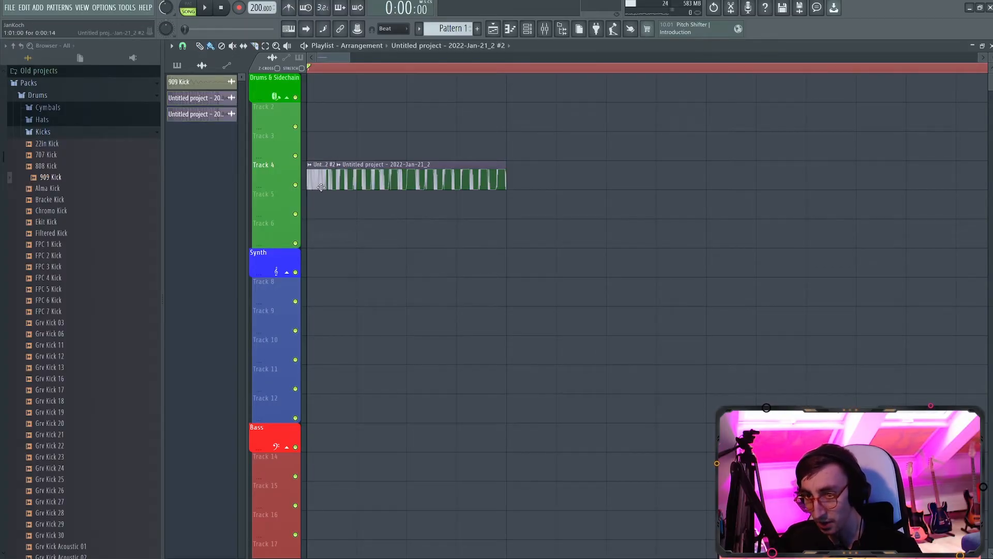
Move the sliced transient clip up to Track 3, set its pitch shift to -1200 cents and audition it
{"action": "left_click_drag", "start_coordinate": [319, 177], "coordinate": [318, 148]}
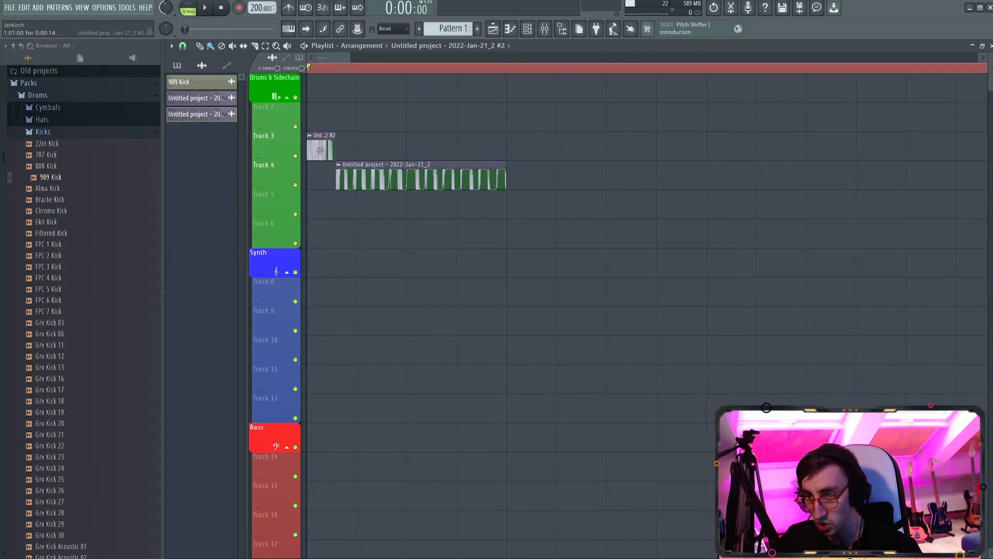
{"action": "double_click", "coordinate": [321, 150]}
{"action": "left_click_drag", "start_coordinate": [373, 119], "coordinate": [604, 167]}
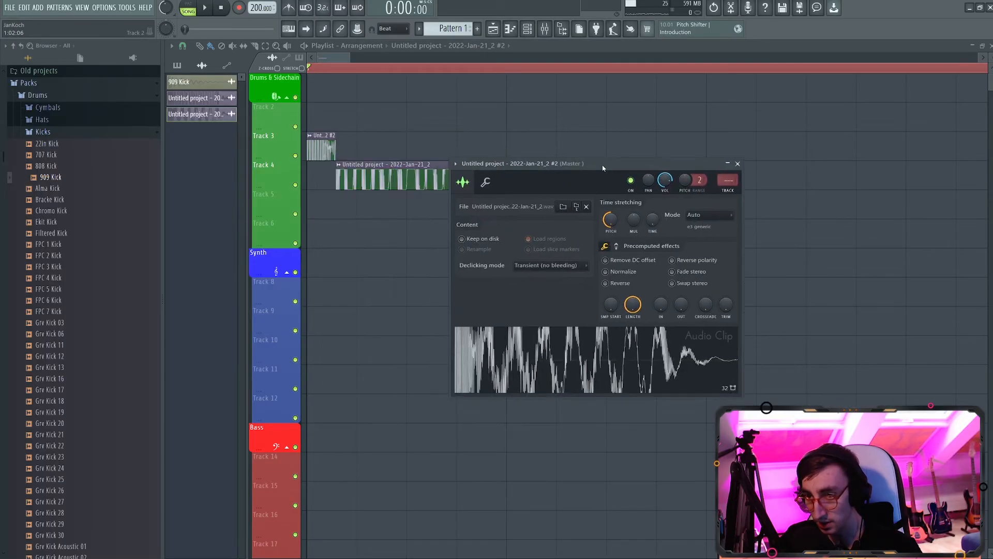
{"action": "key", "text": "space"}
{"action": "key", "text": "space"}
{"action": "key", "text": "space"}
{"action": "key", "text": "space"}
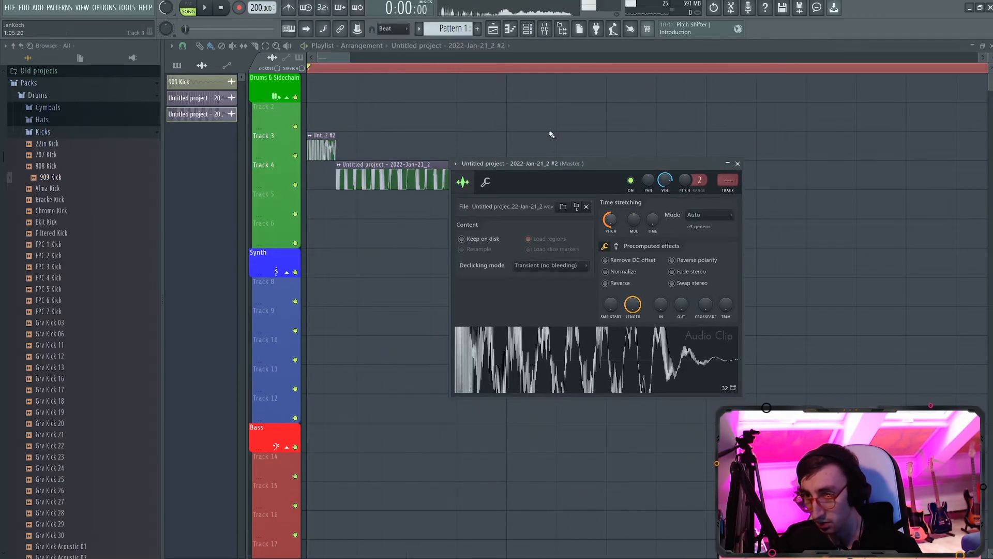
{"action": "right_click", "coordinate": [544, 124]}
Select the time range from 1:01:00 to 1:05:00 over both kick clips and play it back
{"action": "scroll", "coordinate": [431, 85], "scroll_direction": "down", "scroll_amount": 3}
{"action": "left_click_drag", "start_coordinate": [916, 68], "coordinate": [398, 71]}
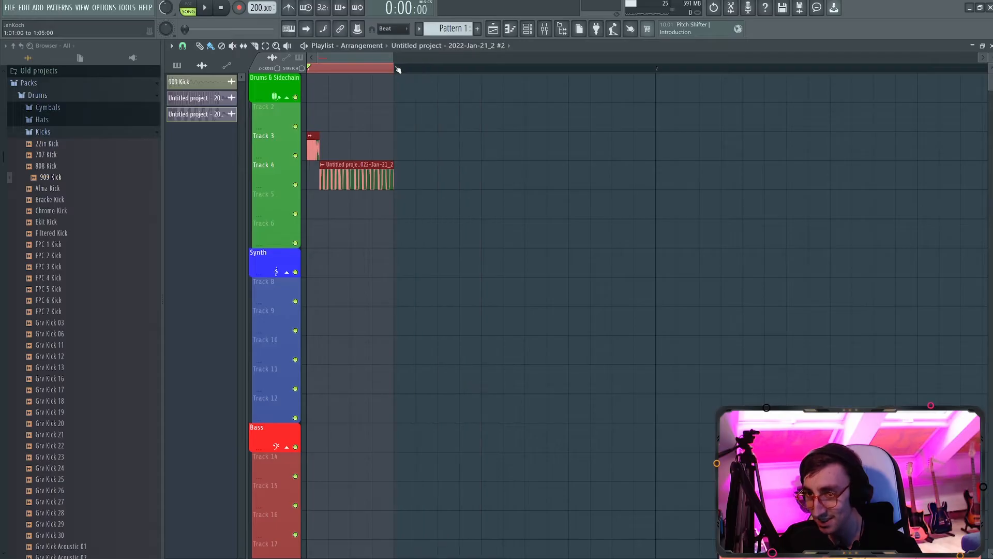
{"action": "scroll", "coordinate": [305, 186], "scroll_direction": "up", "scroll_amount": 3}
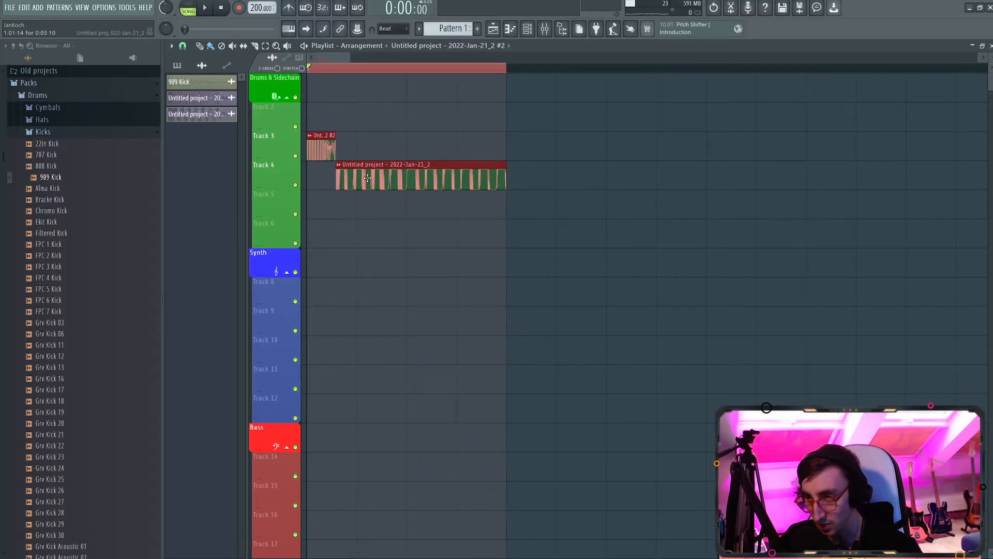
{"action": "left_click", "coordinate": [387, 170]}
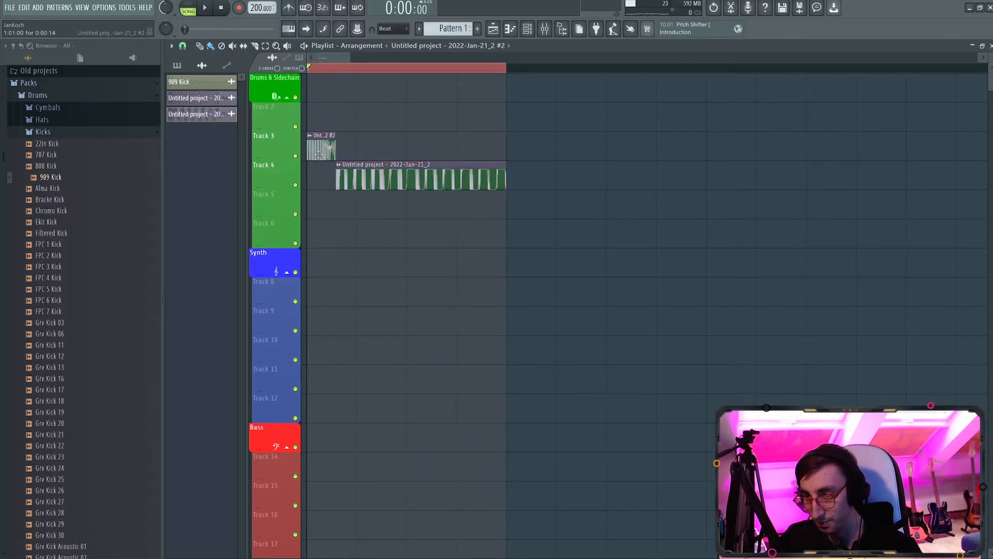
{"action": "key", "text": "space"}
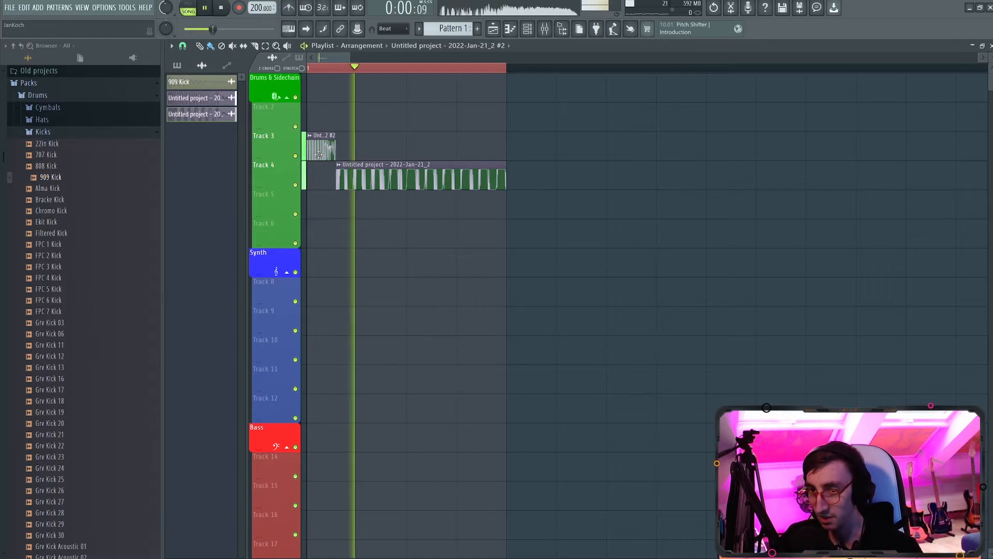
{"action": "key", "text": "space"}
Reset the Track 3 transient clip's pitch shift to 0 cents and audition it
{"action": "double_click", "coordinate": [319, 154]}
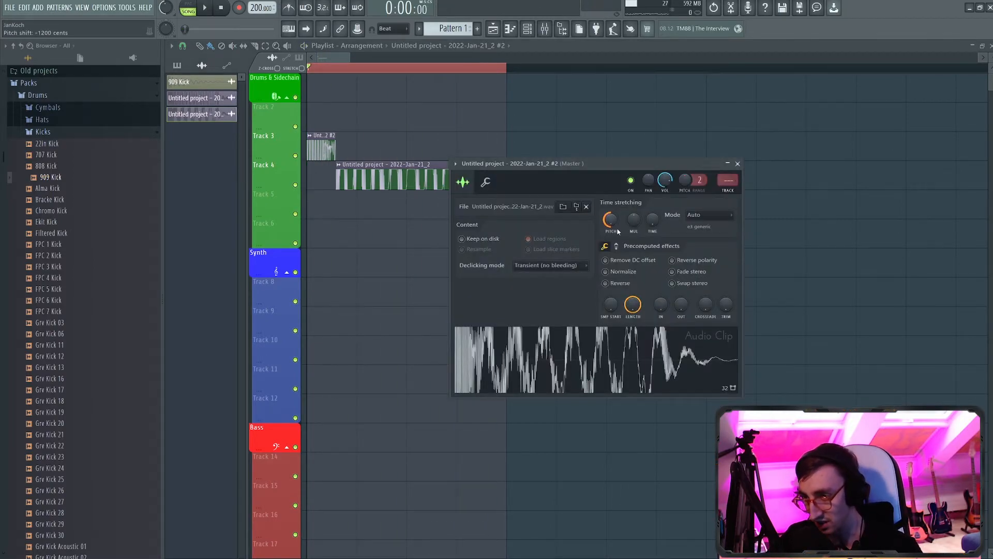
{"action": "left_click_drag", "start_coordinate": [617, 231], "coordinate": [616, 225]}
{"action": "key", "text": "space"}
{"action": "left_click", "coordinate": [612, 221], "text": "alt"}
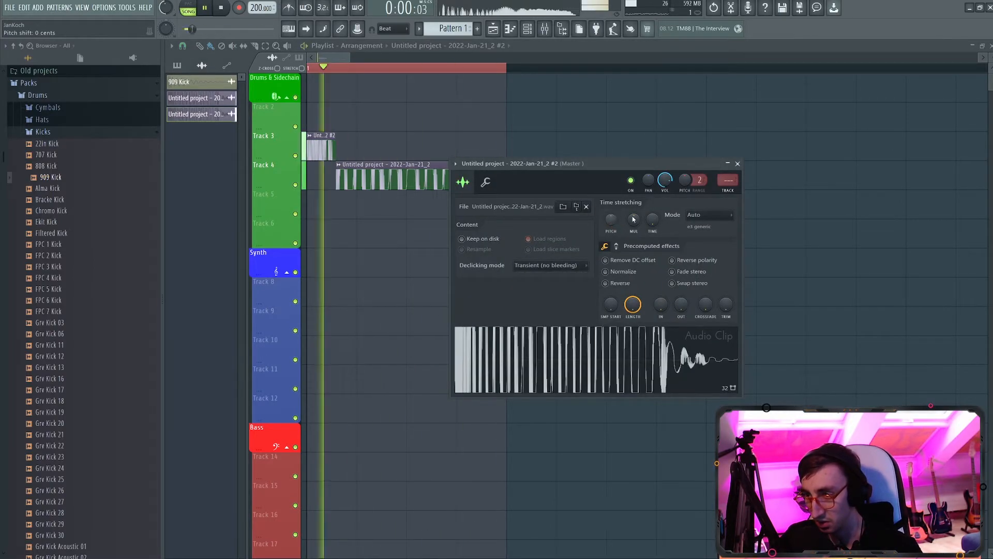
{"action": "key", "text": "space"}
Try Stretch Pro mode with the Pogo effect at -100% on the transient clip and listen to it
{"action": "left_click", "coordinate": [709, 214]}
{"action": "left_click", "coordinate": [680, 295]}
{"action": "left_click_drag", "start_coordinate": [731, 311], "coordinate": [727, 309]}
{"action": "key", "text": "space"}
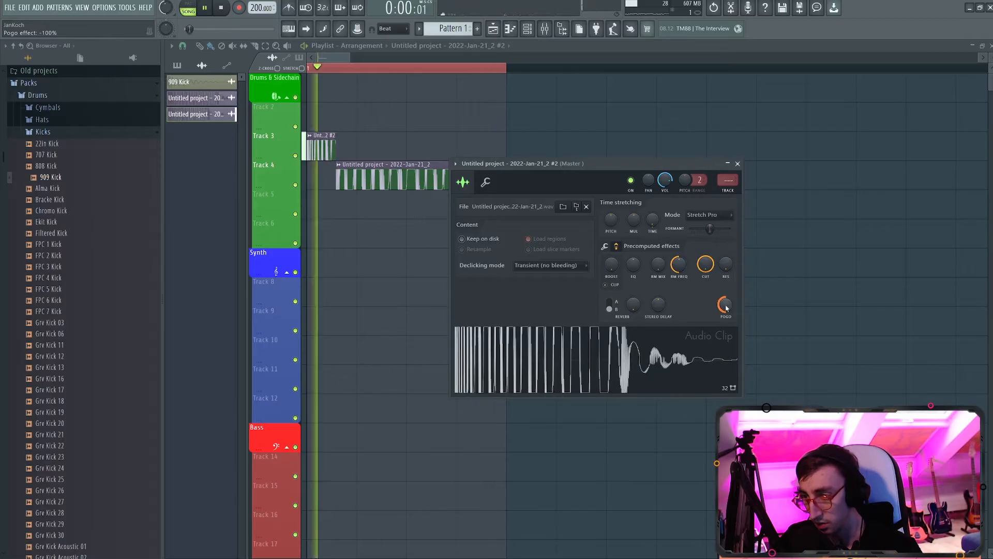
{"action": "key", "text": "space"}
Reset the transient clip's Pogo effect and set its time-stretching mode to Resample
{"action": "right_click", "coordinate": [727, 307]}
{"action": "left_click", "coordinate": [740, 308]}
{"action": "left_click", "coordinate": [710, 214]}
{"action": "left_click", "coordinate": [700, 233]}
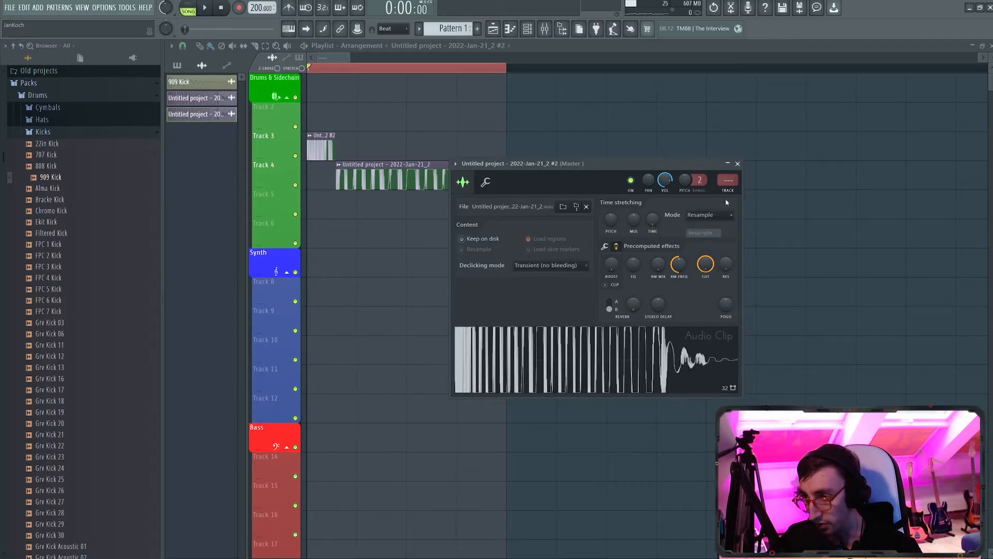
{"action": "left_click", "coordinate": [738, 164]}
Try the Pogo effect at 100% on the Track 4 kick body clip, audition it, and reset the effect
{"action": "double_click", "coordinate": [416, 185]}
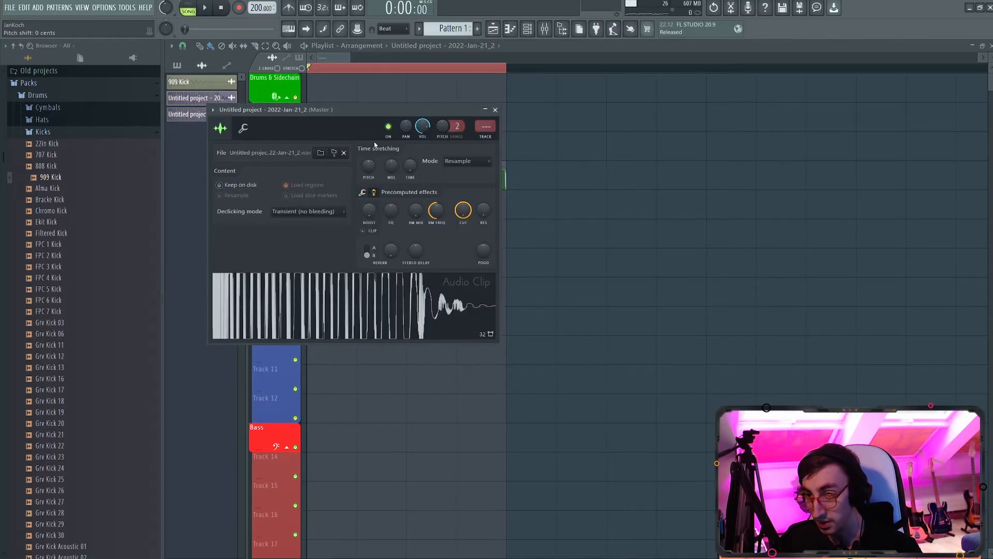
{"action": "left_click_drag", "start_coordinate": [362, 62], "coordinate": [756, 157]}
{"action": "left_click_drag", "start_coordinate": [879, 306], "coordinate": [879, 303]}
{"action": "key", "text": "space"}
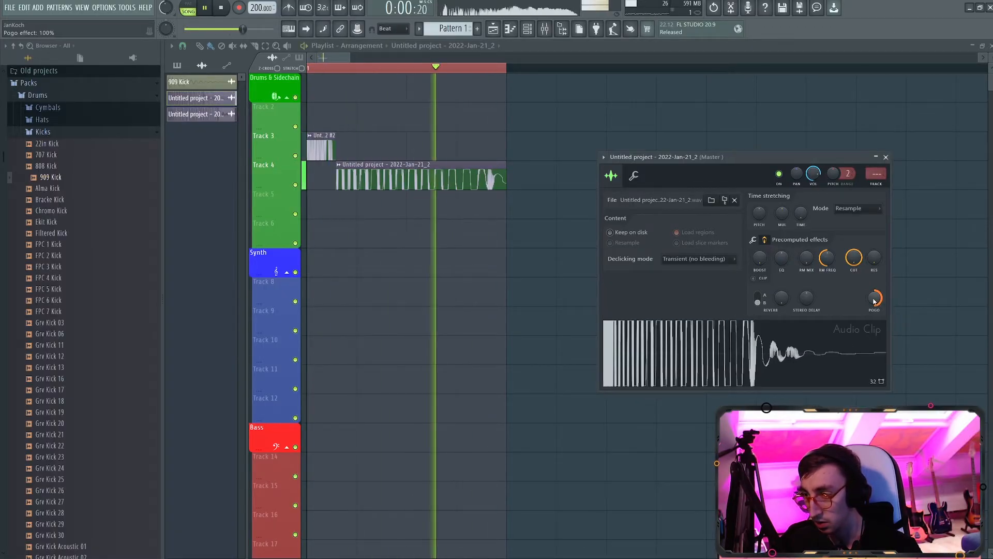
{"action": "key", "text": "space"}
{"action": "right_click", "coordinate": [879, 302]}
{"action": "left_click", "coordinate": [888, 304]}
{"action": "left_click", "coordinate": [886, 157]}
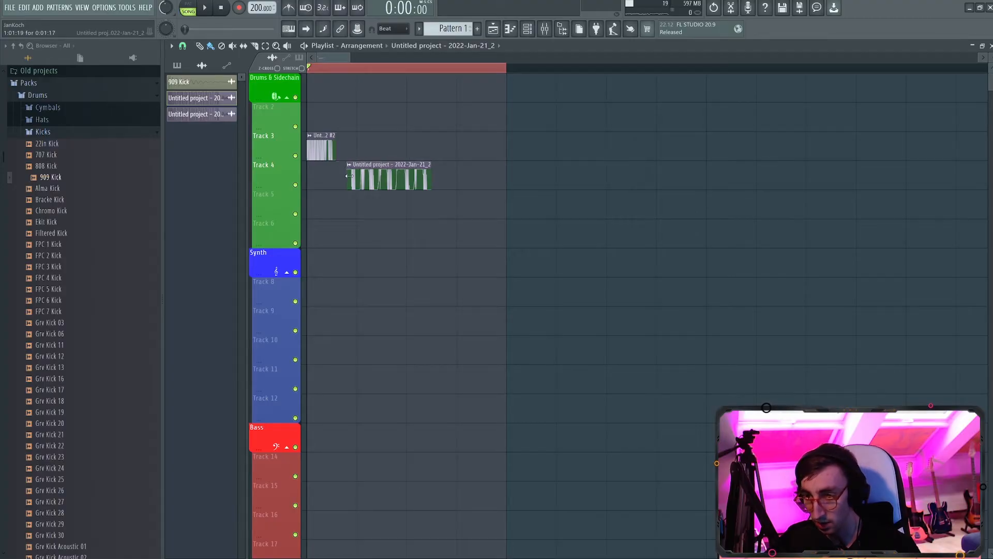
Try trimming the Track 4 kick body to a 6-tick slice repeated up to 1:05:00, and play the result
{"action": "left_click_drag", "start_coordinate": [349, 176], "coordinate": [416, 180]}
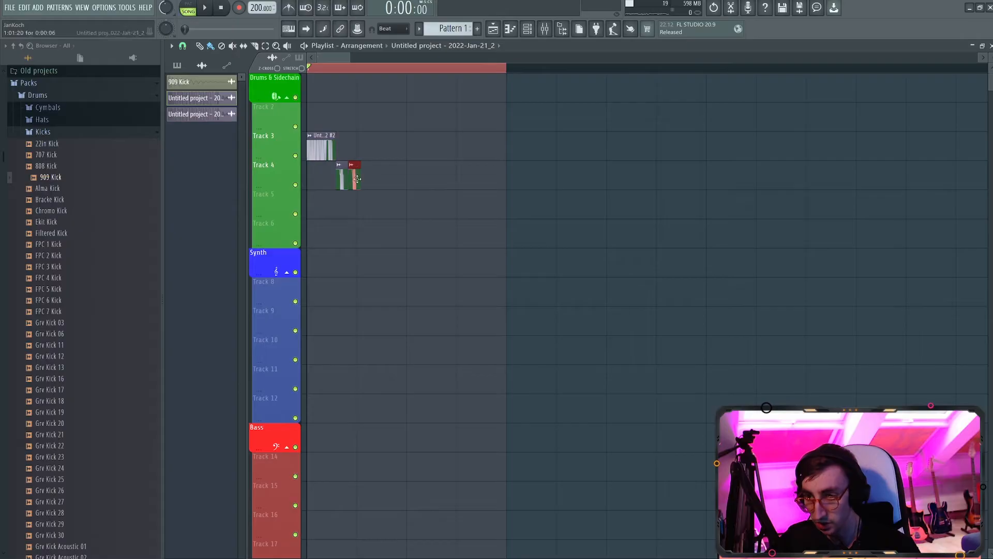
{"action": "mouse_move", "coordinate": [368, 179]}
{"action": "left_mouse_down"}
{"action": "mouse_move", "coordinate": [340, 179]}
{"action": "mouse_move", "coordinate": [495, 178]}
{"action": "left_mouse_up"}
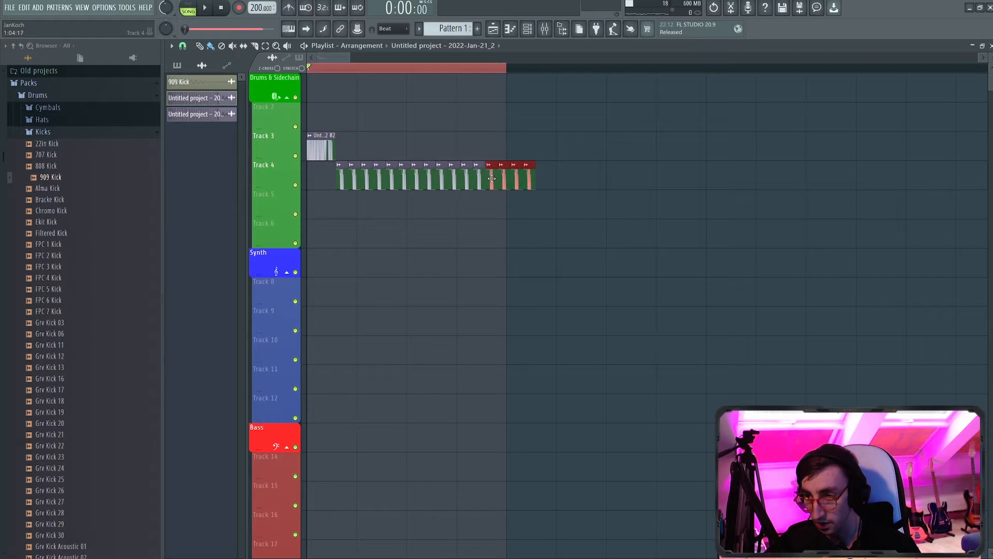
{"action": "right_click", "coordinate": [517, 180]}
{"action": "right_click", "coordinate": [531, 181]}
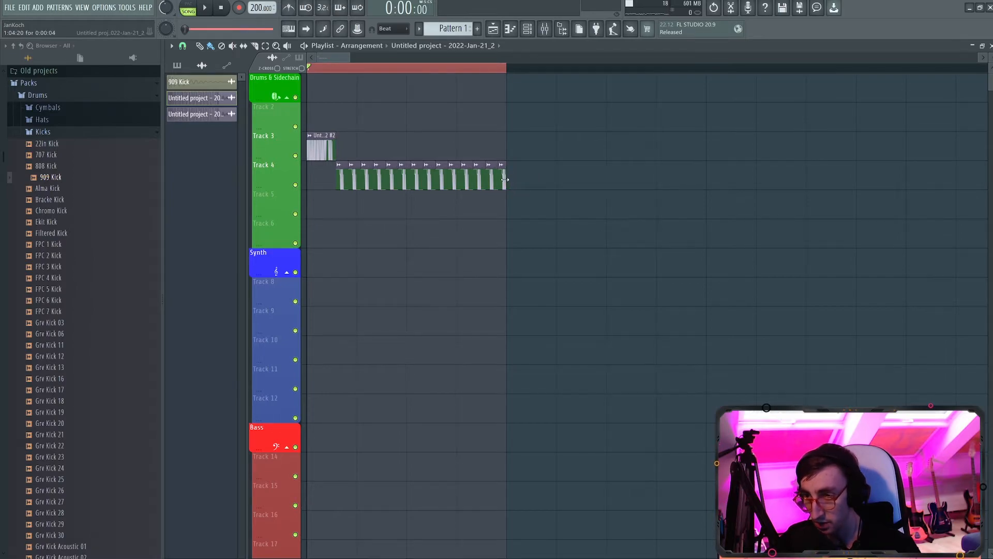
{"action": "key", "text": "space"}
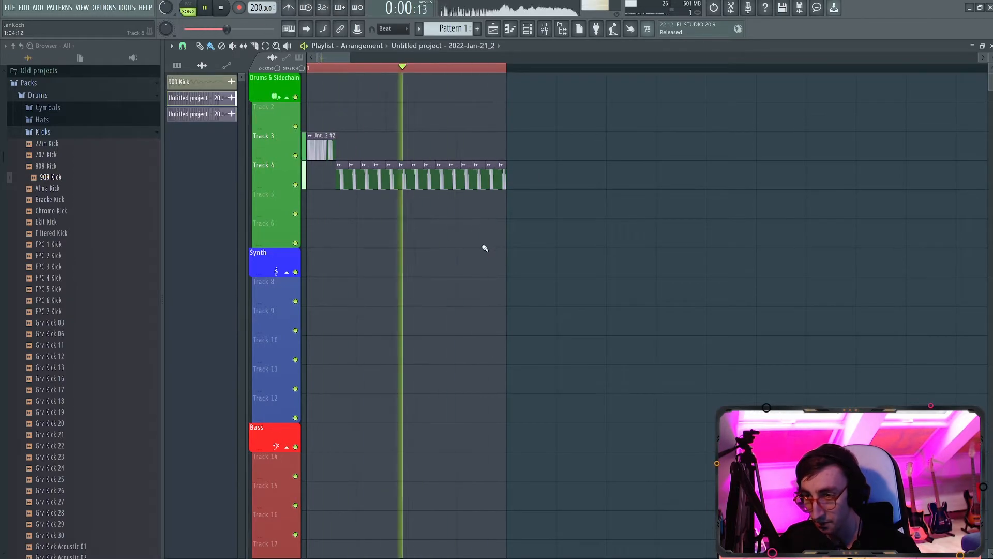
{"action": "key", "text": "space"}
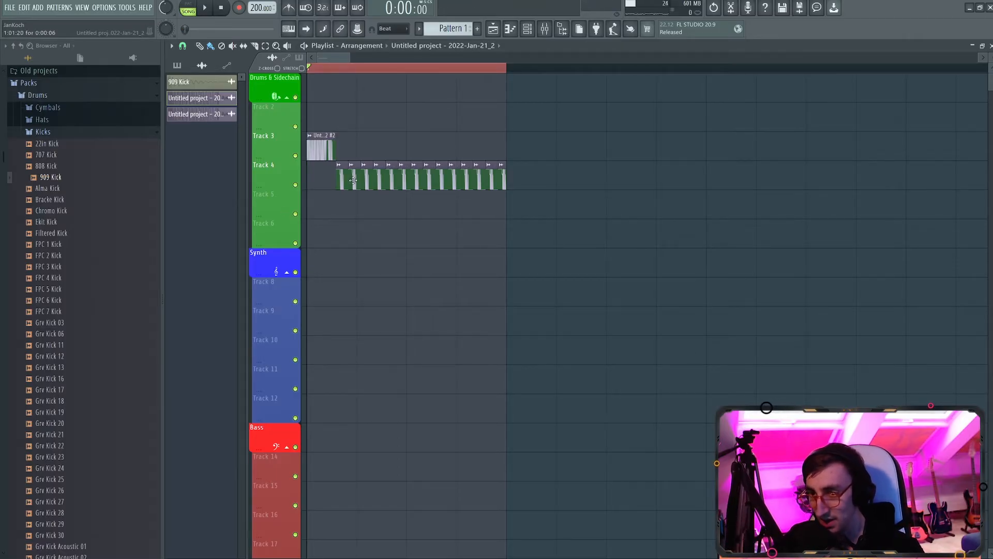
Clear the time selection and try a 7-tick kick body slice repeated along Track 4 up to 1:05:00
{"action": "left_click", "coordinate": [319, 62]}
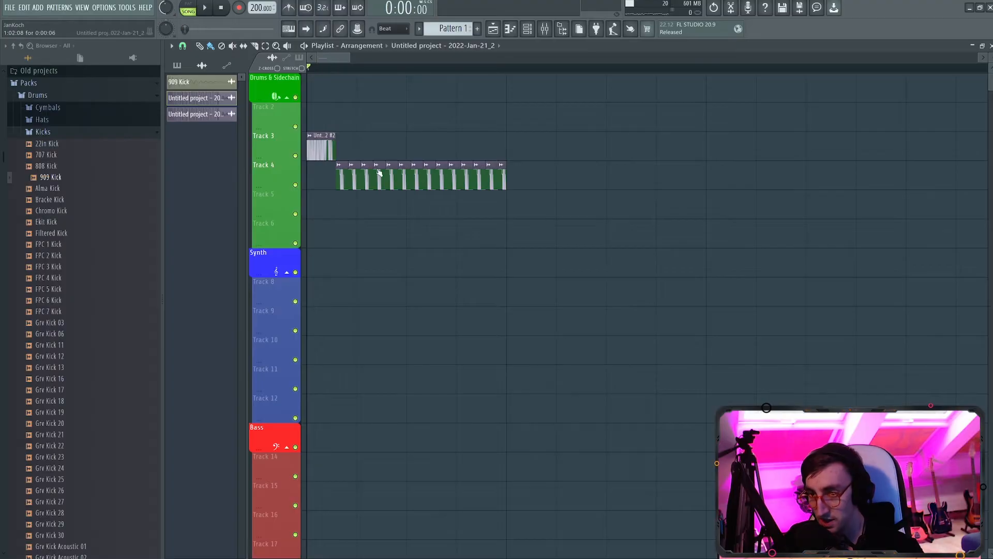
{"action": "left_click_drag", "start_coordinate": [352, 174], "coordinate": [592, 188]}
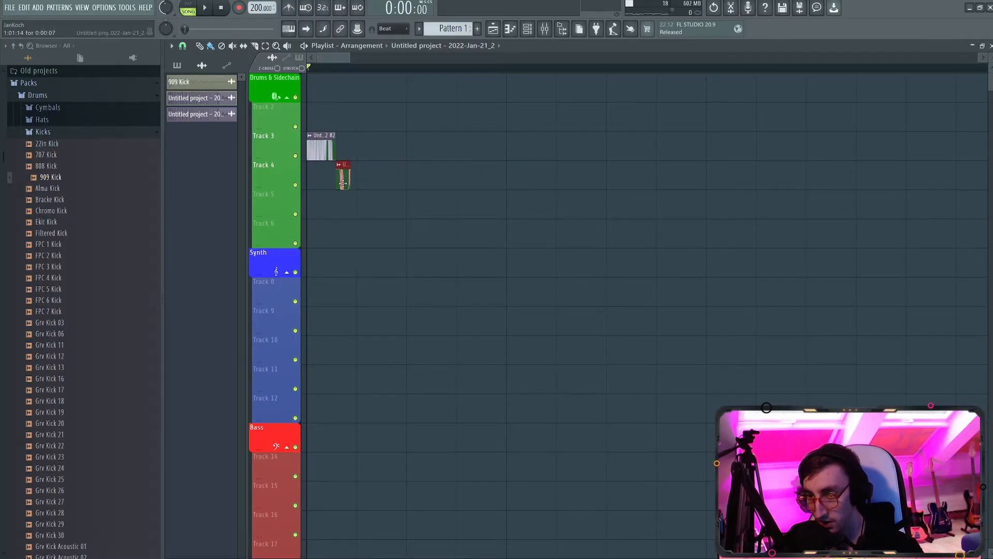
{"action": "key", "text": "ctrl+b"}
{"action": "key", "text": "ctrl+b"}
{"action": "key", "text": "ctrl+b"}
{"action": "key", "text": "ctrl+b"}
{"action": "key", "text": "ctrl+b"}
{"action": "key", "text": "ctrl+b"}
{"action": "key", "text": "ctrl+b"}
{"action": "key", "text": "ctrl+b"}
{"action": "key", "text": "ctrl+b"}
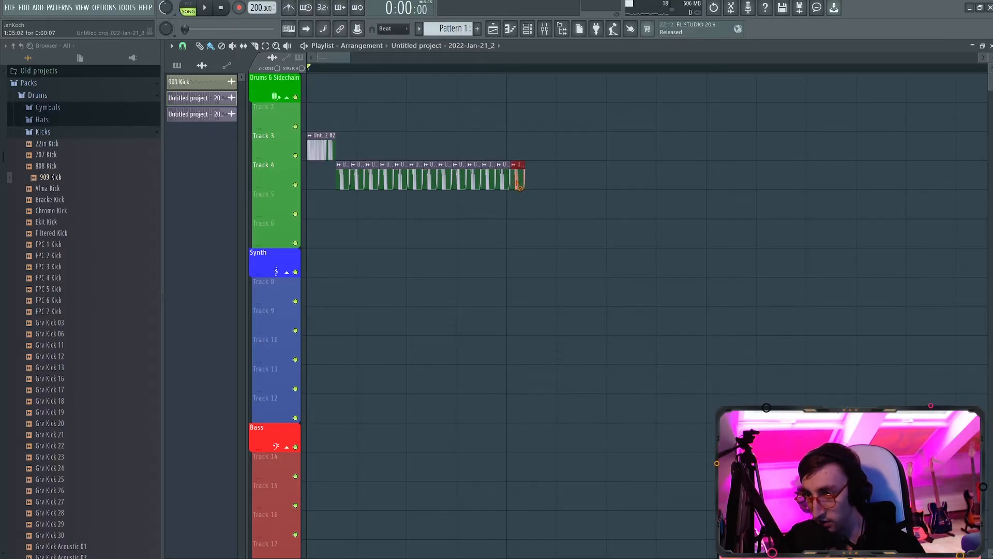
{"action": "key", "text": "space"}
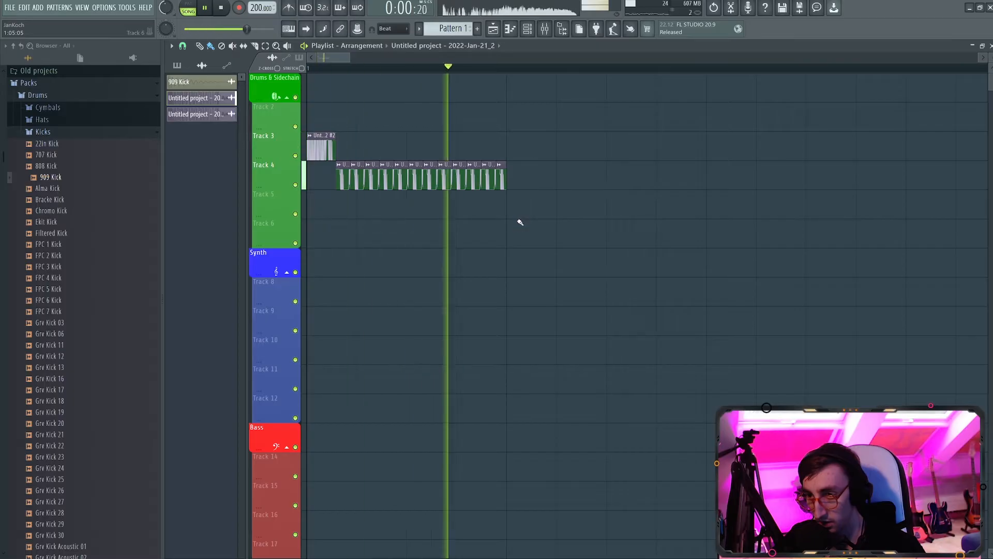
{"action": "key", "text": "space"}
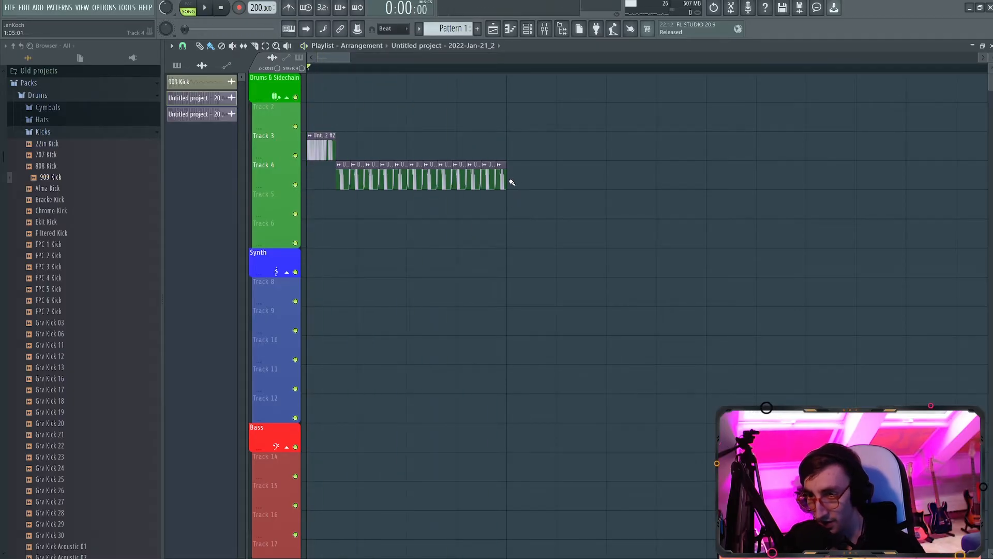
Reduce Track 4 to one 8-tick kick body slice, repeat it up to 1:05:00 and audition the roll
{"action": "left_click_drag", "start_coordinate": [511, 182], "coordinate": [362, 186]}
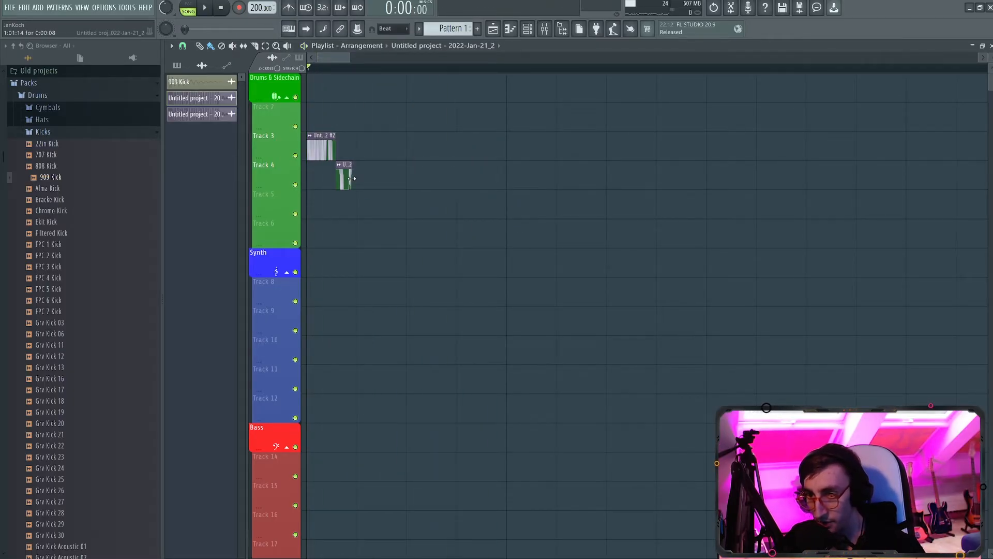
{"action": "key", "text": "ctrl+b"}
{"action": "key", "text": "ctrl+b"}
{"action": "key", "text": "ctrl+b"}
{"action": "key", "text": "ctrl+b"}
{"action": "key", "text": "ctrl+b"}
{"action": "key", "text": "ctrl+b"}
{"action": "key", "text": "ctrl+b"}
{"action": "key", "text": "ctrl+b"}
{"action": "key", "text": "ctrl+b"}
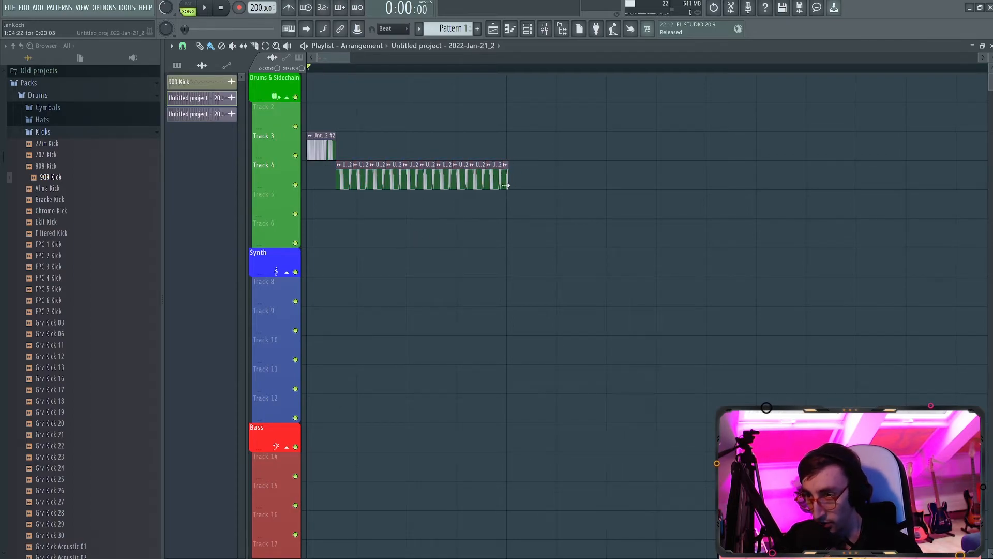
{"action": "key", "text": "space"}
{"action": "key", "text": "space"}
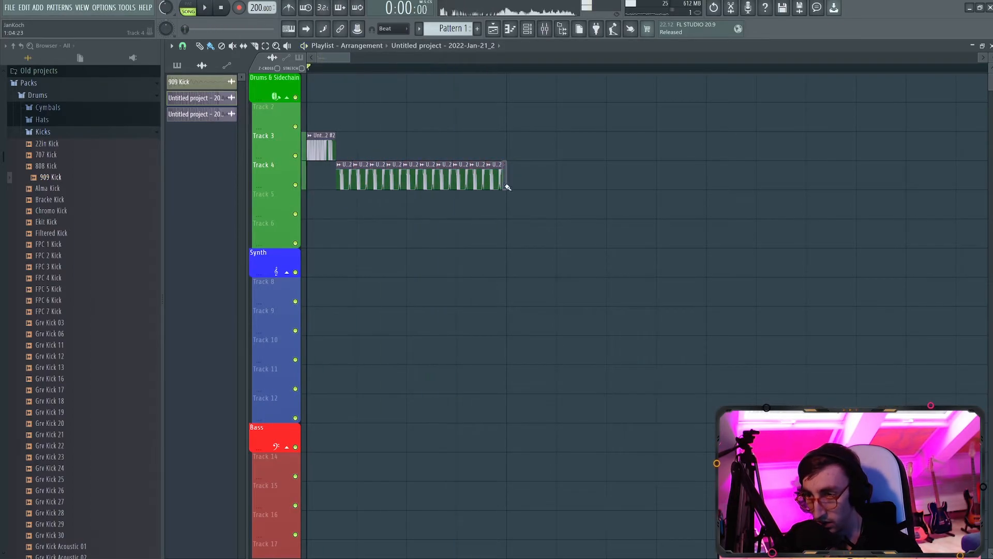
{"action": "key", "text": "space"}
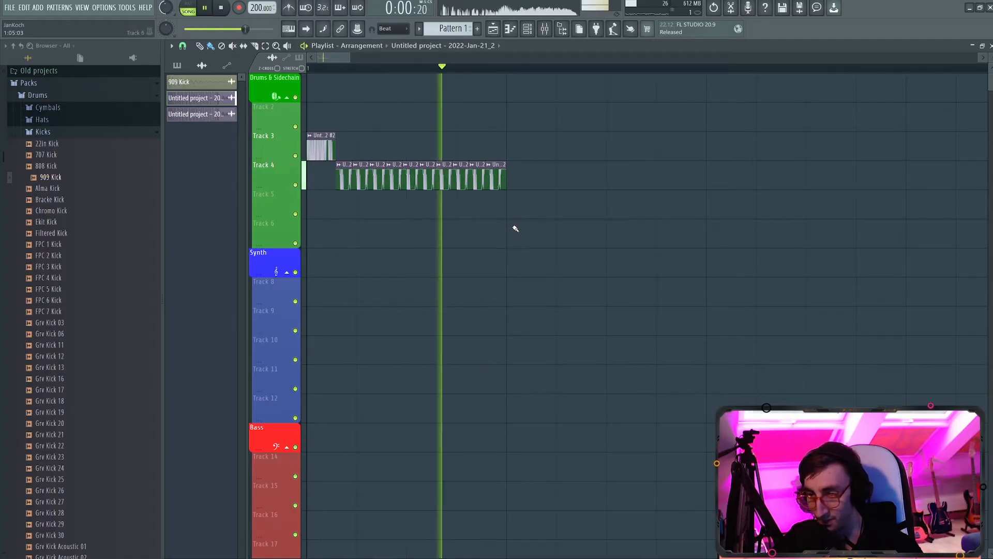
{"action": "key", "text": "space"}
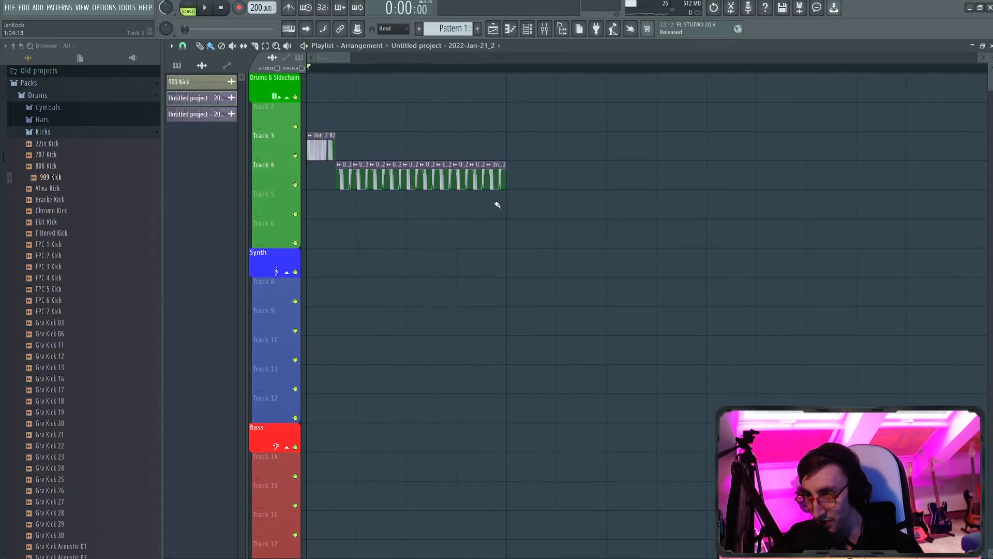
Select all Track 4 slices and slip their audio content during playback to find a better repeating portion of the kick
{"action": "left_click_drag", "start_coordinate": [533, 192], "coordinate": [330, 165]}
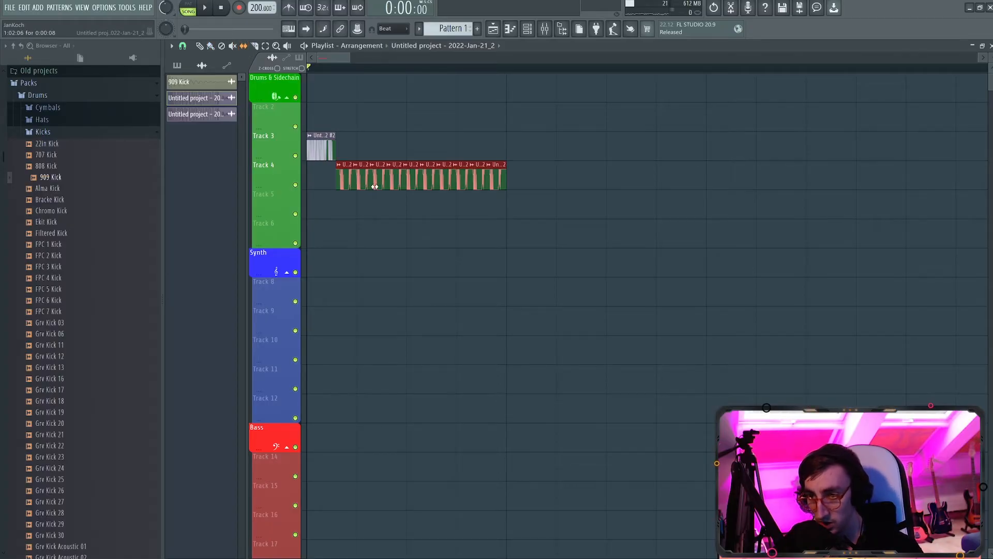
{"action": "left_click_drag", "start_coordinate": [375, 186], "coordinate": [399, 186]}
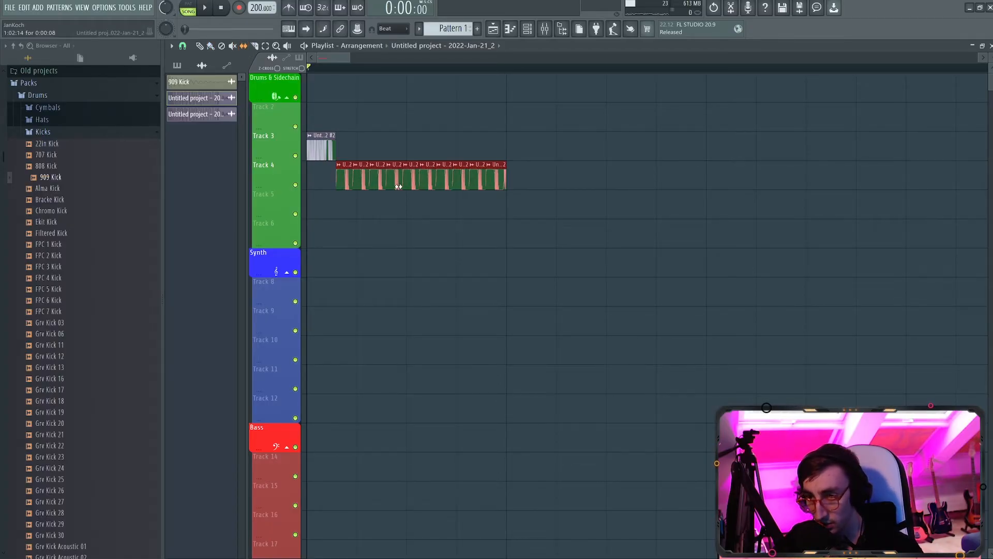
{"action": "key", "text": "space"}
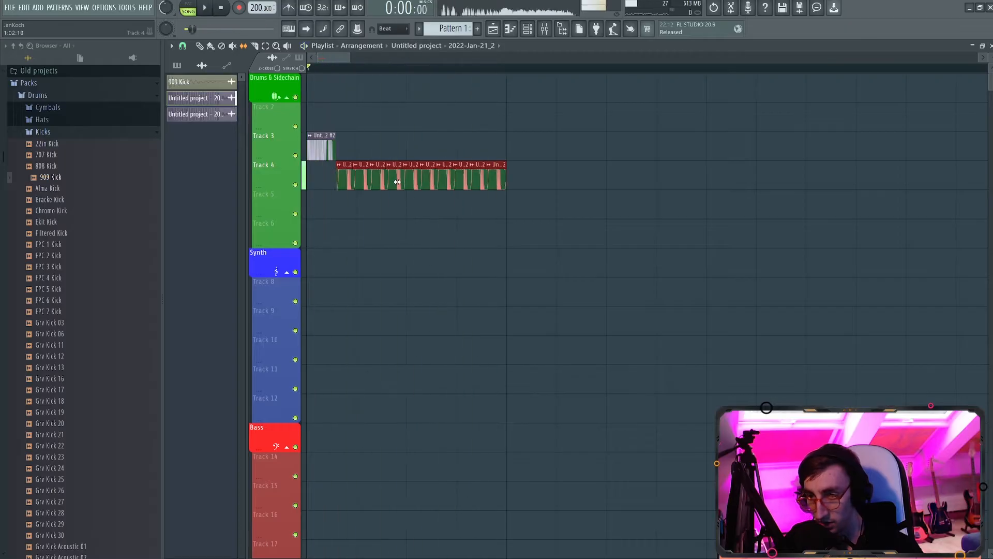
{"action": "left_click_drag", "start_coordinate": [401, 182], "coordinate": [406, 183]}
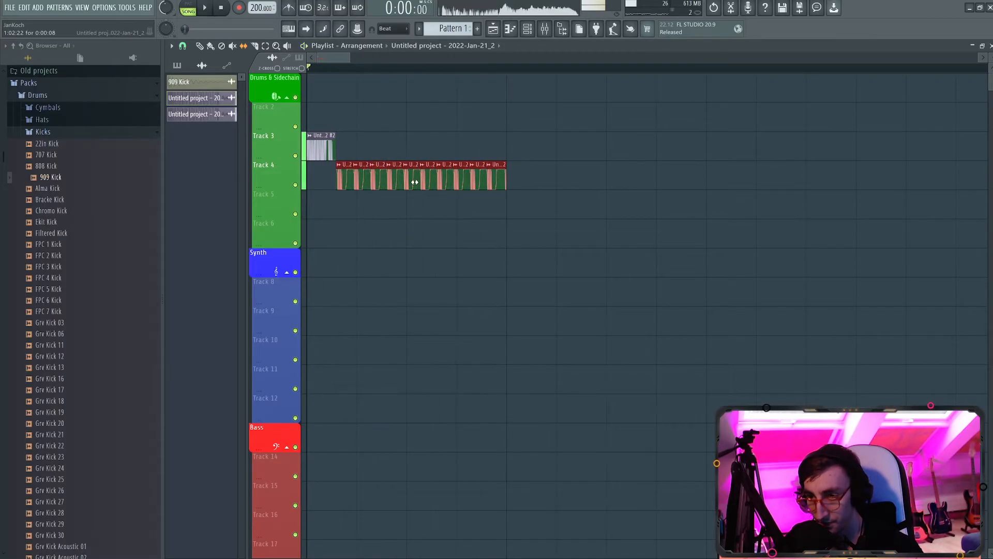
{"action": "left_click_drag", "start_coordinate": [407, 182], "coordinate": [363, 191]}
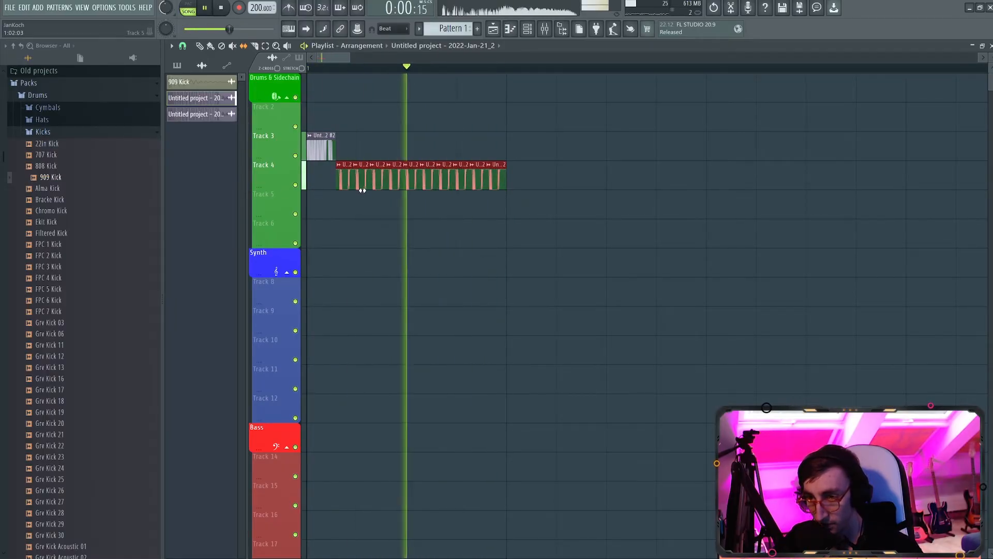
{"action": "left_click", "coordinate": [397, 194]}
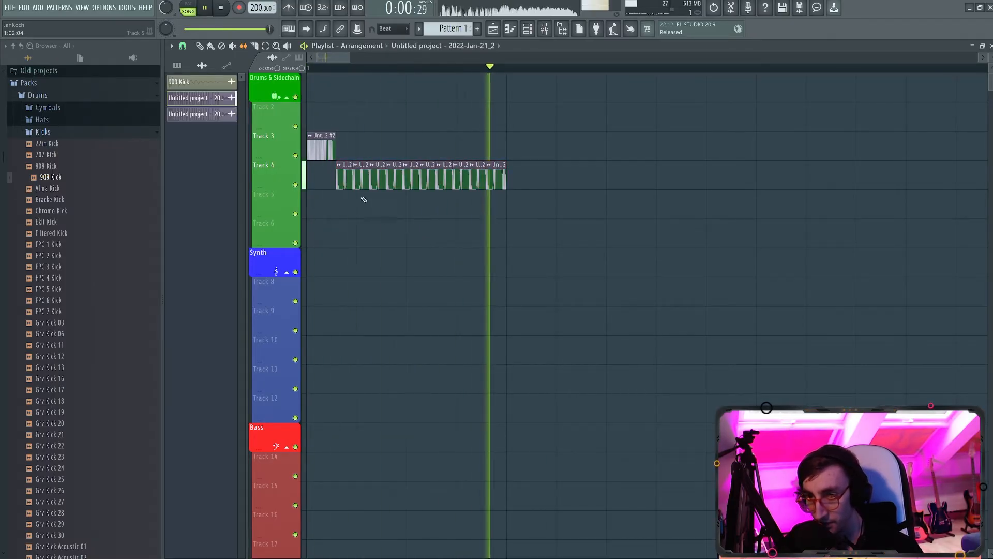
Stop playback, make the Track 3 kick clip unique and open its sampler settings
{"action": "key", "text": "space"}
{"action": "left_click", "coordinate": [310, 128]}
{"action": "left_click", "coordinate": [310, 136]}
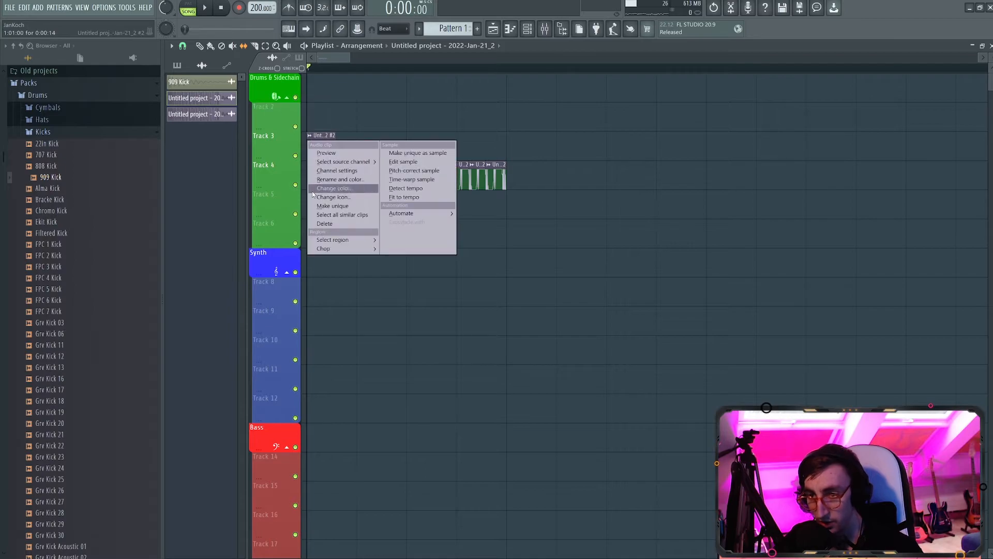
{"action": "left_click", "coordinate": [342, 208]}
{"action": "left_click", "coordinate": [401, 220]}
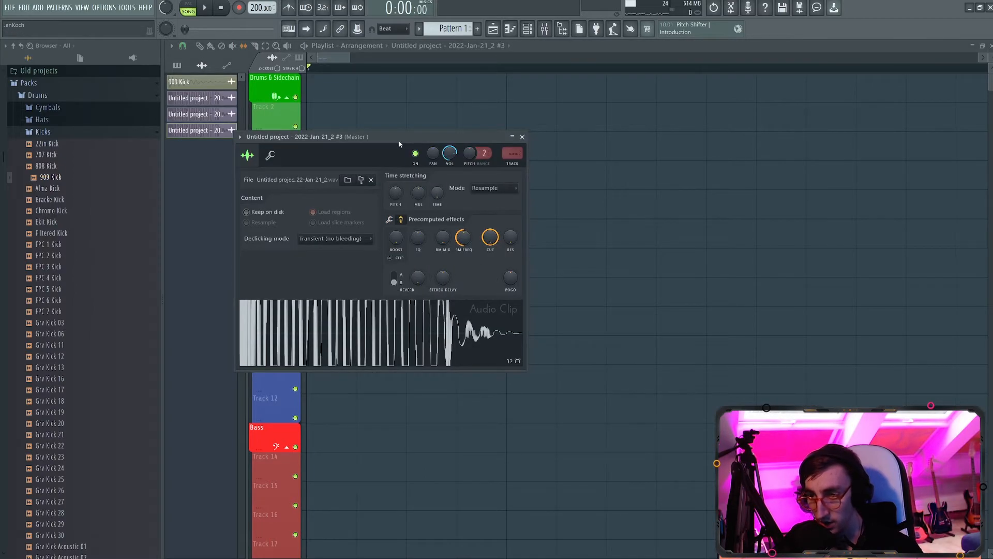
{"action": "left_click_drag", "start_coordinate": [399, 140], "coordinate": [508, 136]}
{"action": "left_click", "coordinate": [206, 47]}
{"action": "double_click", "coordinate": [315, 150]}
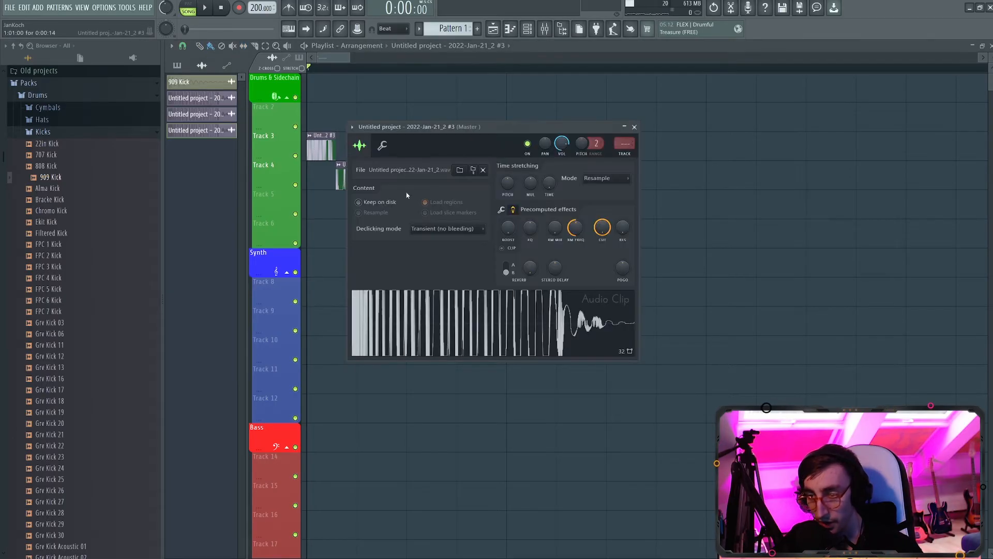
Try the Pogo effect on the unique Track 3 kick clip, audition it and reset the amount
{"action": "left_click_drag", "start_coordinate": [623, 267], "coordinate": [624, 274]}
{"action": "key", "text": "space"}
{"action": "right_click", "coordinate": [623, 274]}
{"action": "left_click", "coordinate": [632, 277]}
{"action": "key", "text": "space"}
{"action": "left_click", "coordinate": [634, 127]}
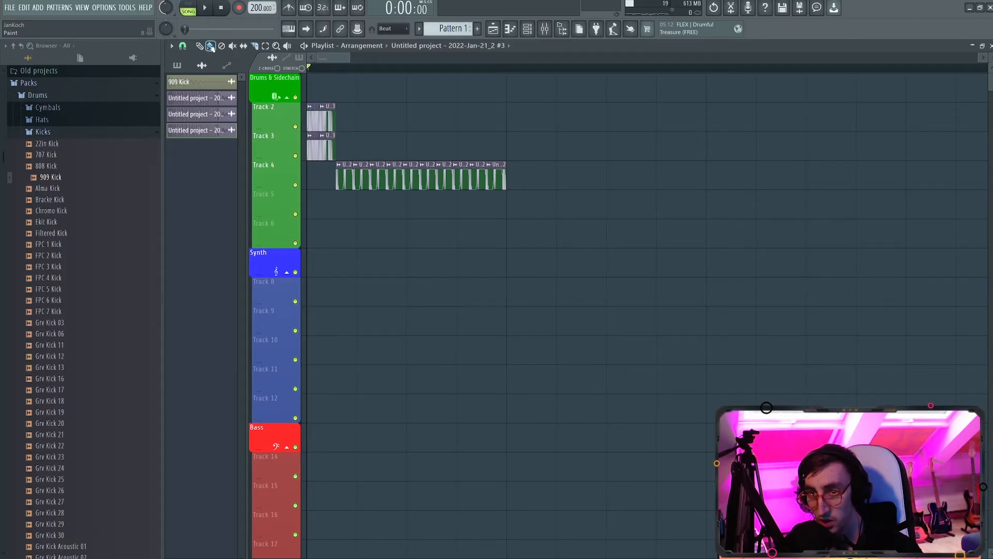
Make the first Track 2 kick slice unique, raise its pitch shift to +600 cents with Auto stretching, and play it
{"action": "left_click", "coordinate": [310, 107]}
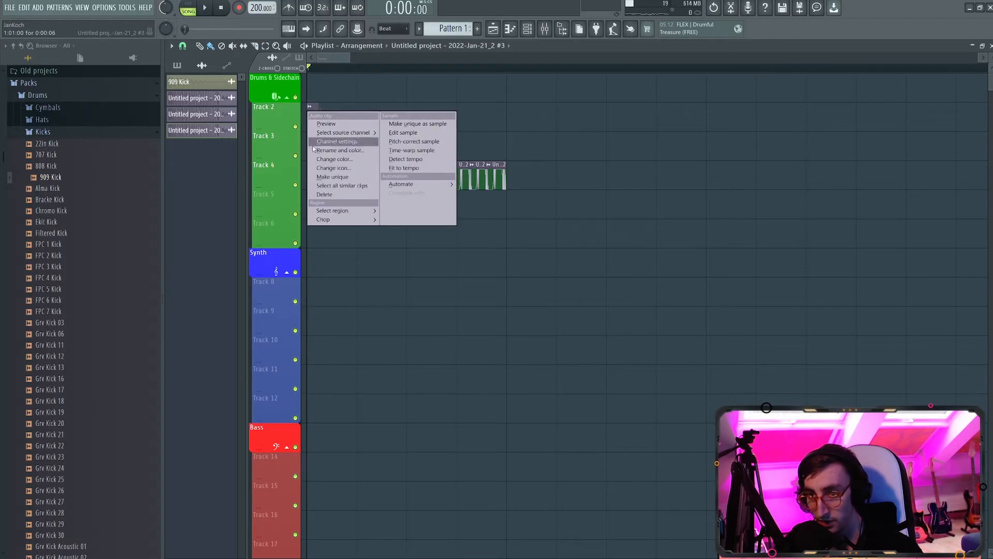
{"action": "left_click", "coordinate": [335, 178]}
{"action": "double_click", "coordinate": [313, 119]}
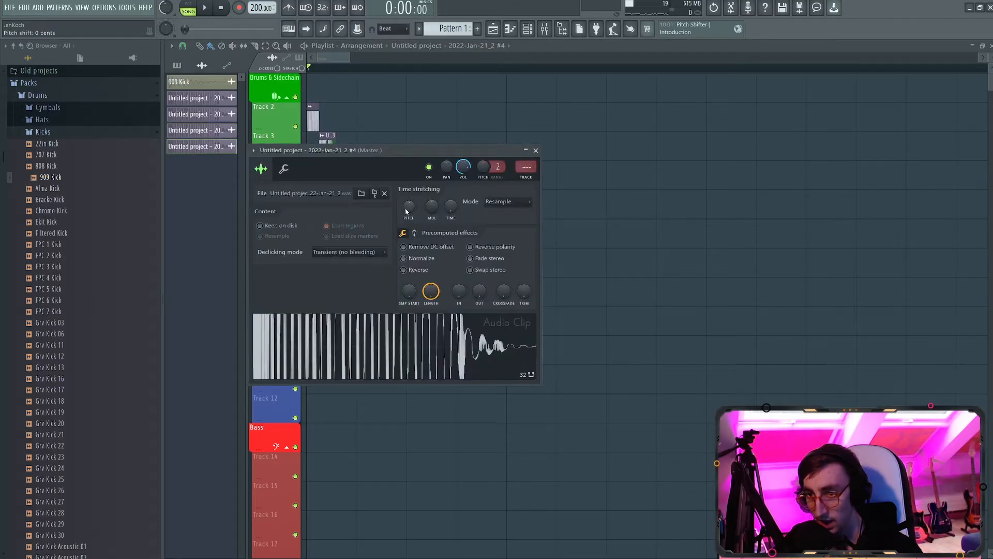
{"action": "left_click_drag", "start_coordinate": [376, 153], "coordinate": [494, 160]}
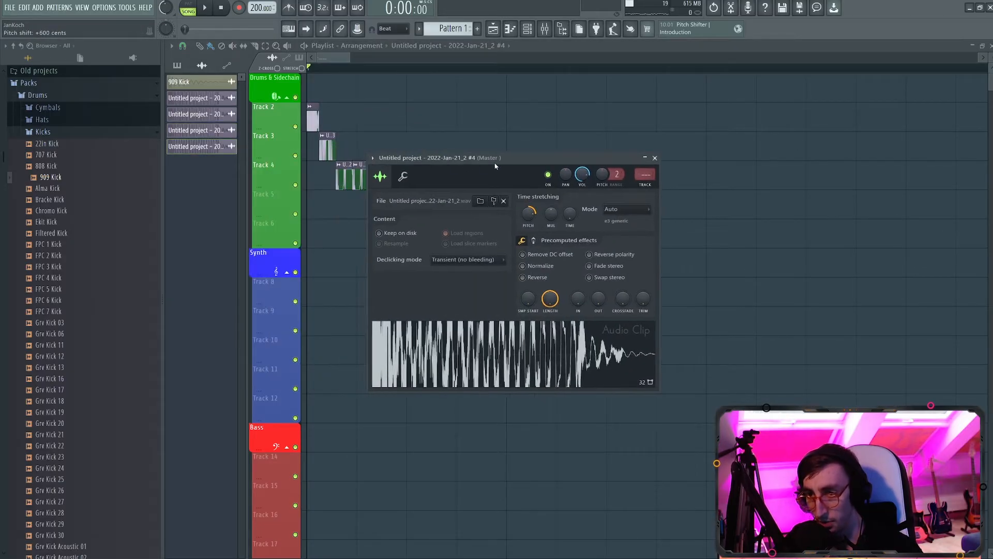
{"action": "key", "text": "space"}
{"action": "left_click", "coordinate": [656, 158]}
{"action": "key", "text": "space"}
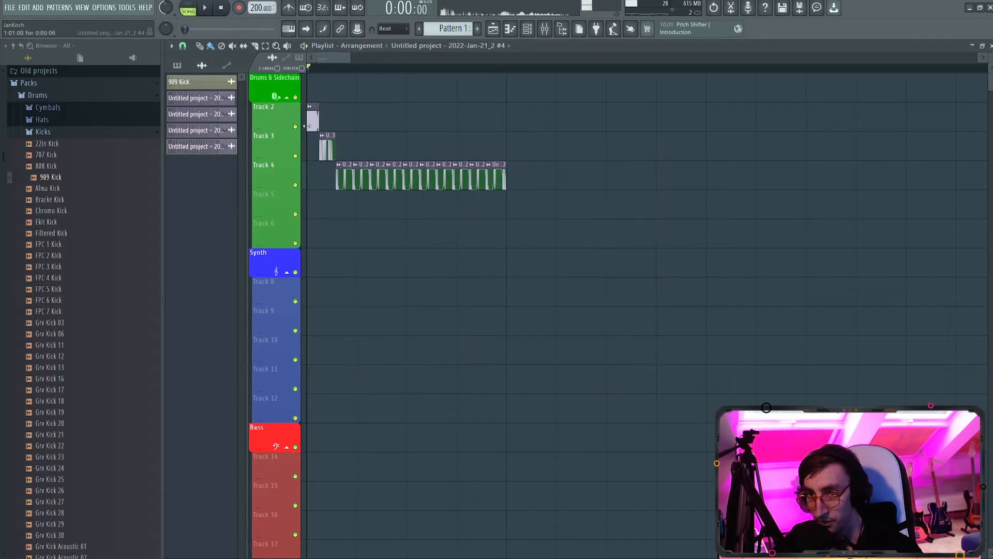
Solo Track 2 and Track 3 in turn, enable both together and audition the two slices
{"action": "right_click", "coordinate": [297, 127]}
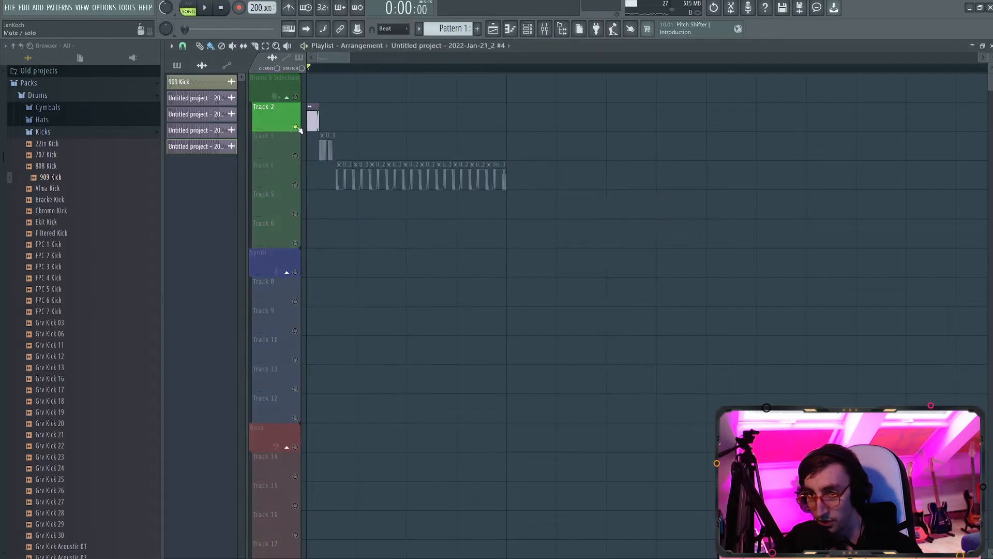
{"action": "right_click", "coordinate": [296, 156]}
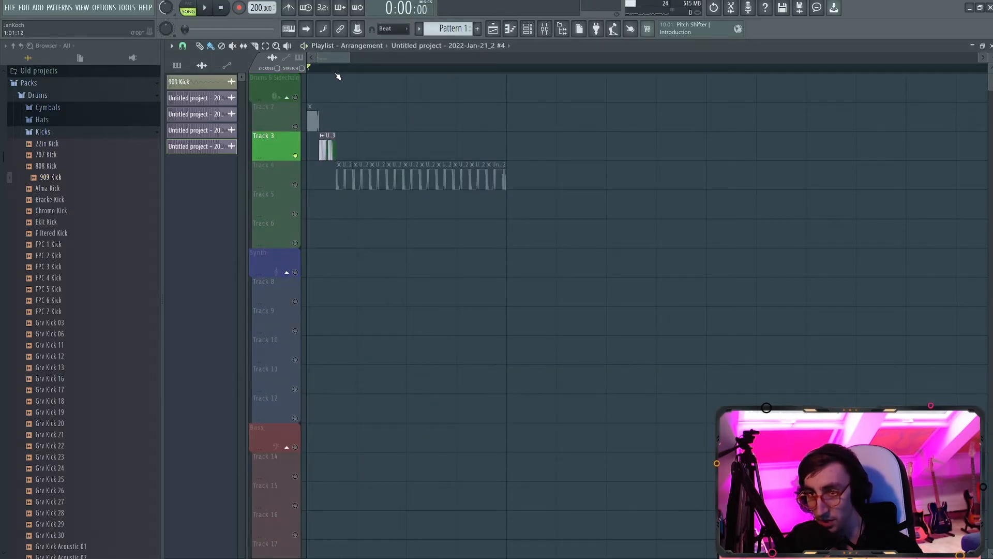
{"action": "left_click", "coordinate": [295, 126]}
{"action": "key", "text": "space"}
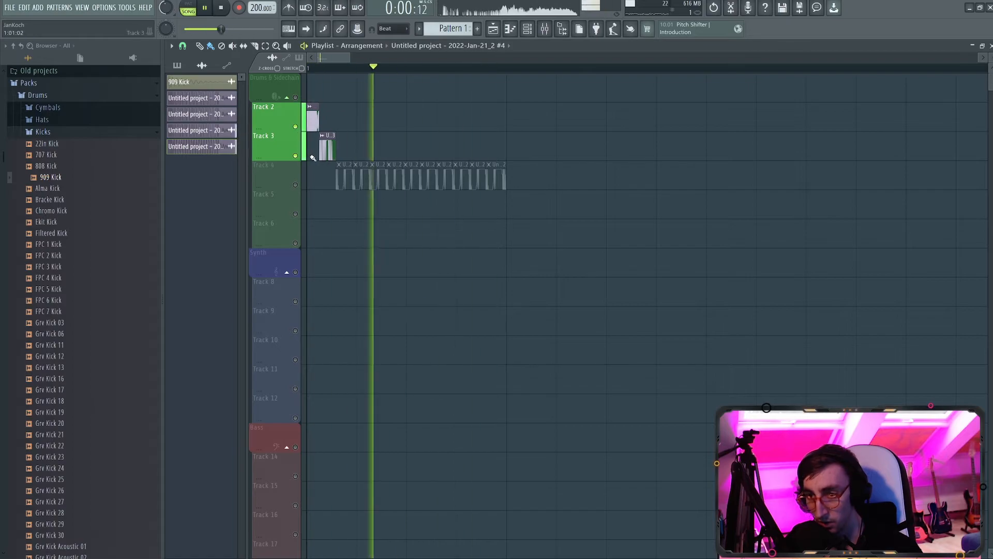
{"action": "key", "text": "space"}
Try pitch shifts of +900 and -549 cents on the Track 2 slice during playback, and reset its pitch
{"action": "double_click", "coordinate": [326, 149]}
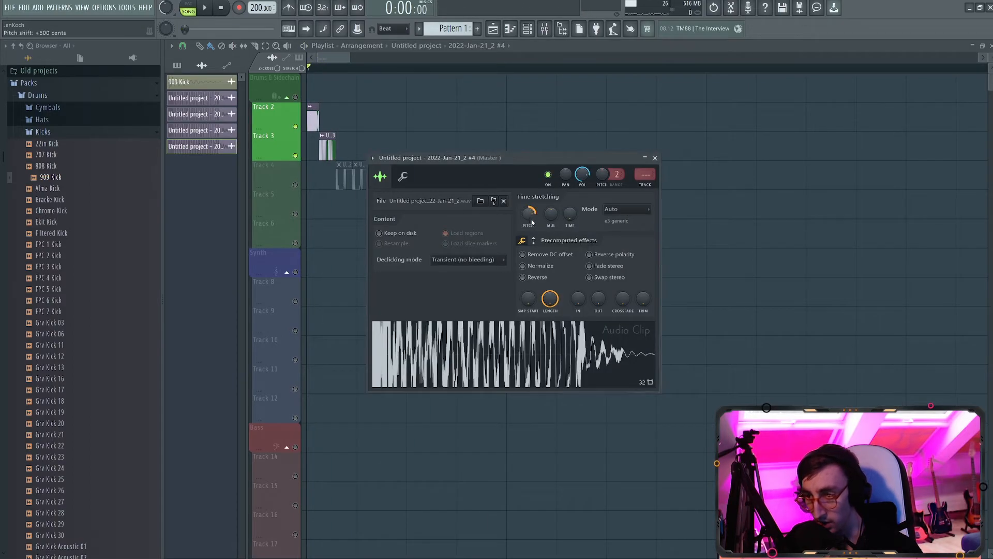
{"action": "left_click_drag", "start_coordinate": [529, 213], "coordinate": [531, 218]}
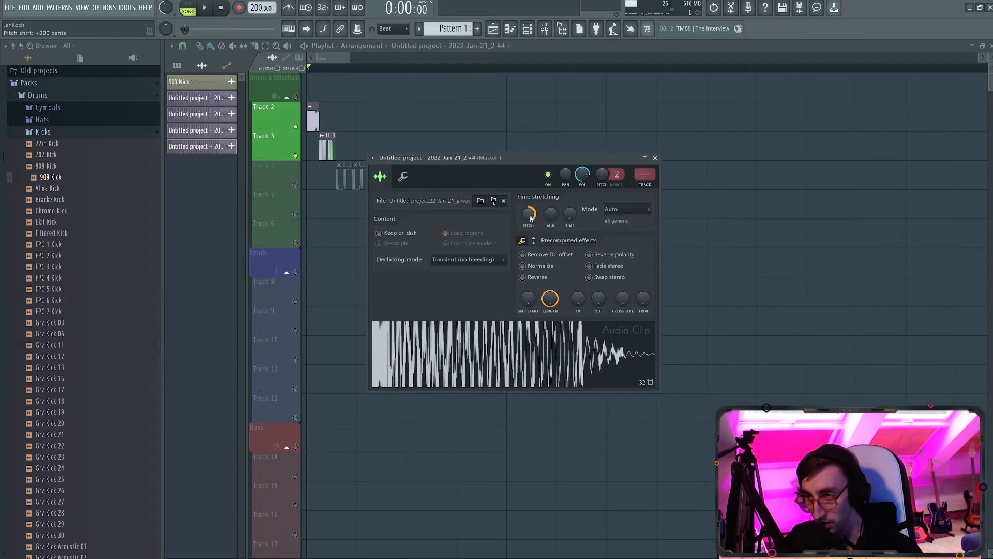
{"action": "key", "text": "space"}
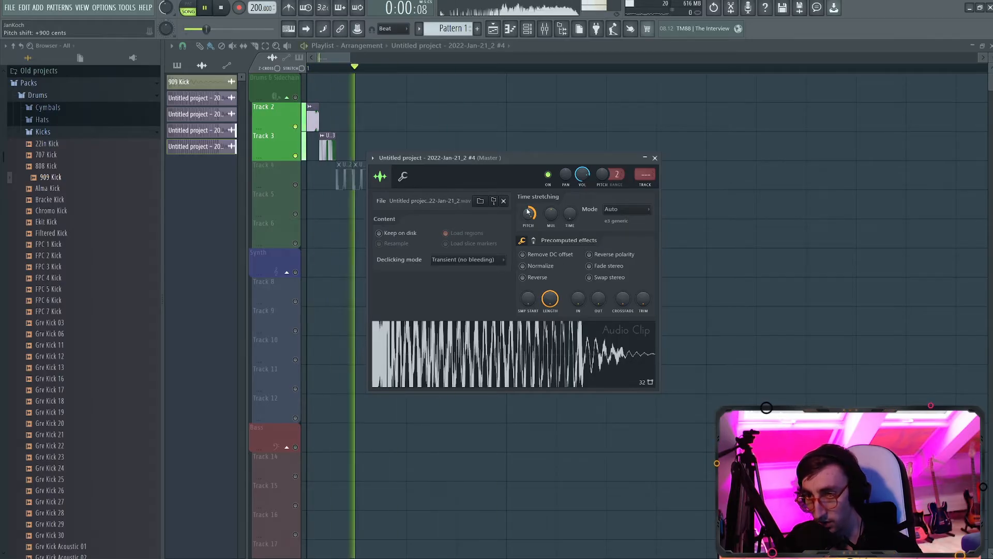
{"action": "key", "text": "space"}
{"action": "left_click_drag", "start_coordinate": [528, 211], "coordinate": [528, 254]}
{"action": "key", "text": "space"}
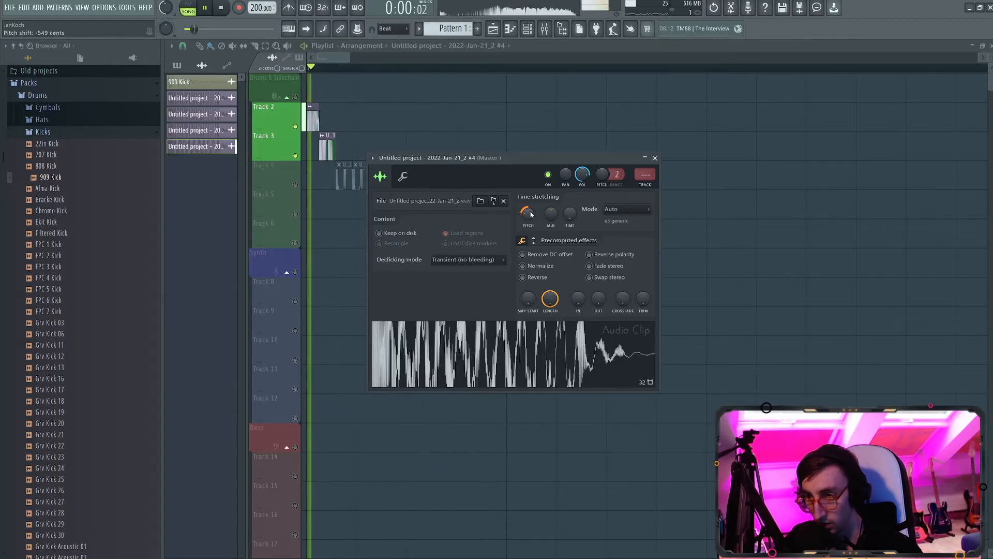
{"action": "key", "text": "space"}
{"action": "right_click", "coordinate": [531, 214]}
{"action": "left_click", "coordinate": [544, 219]}
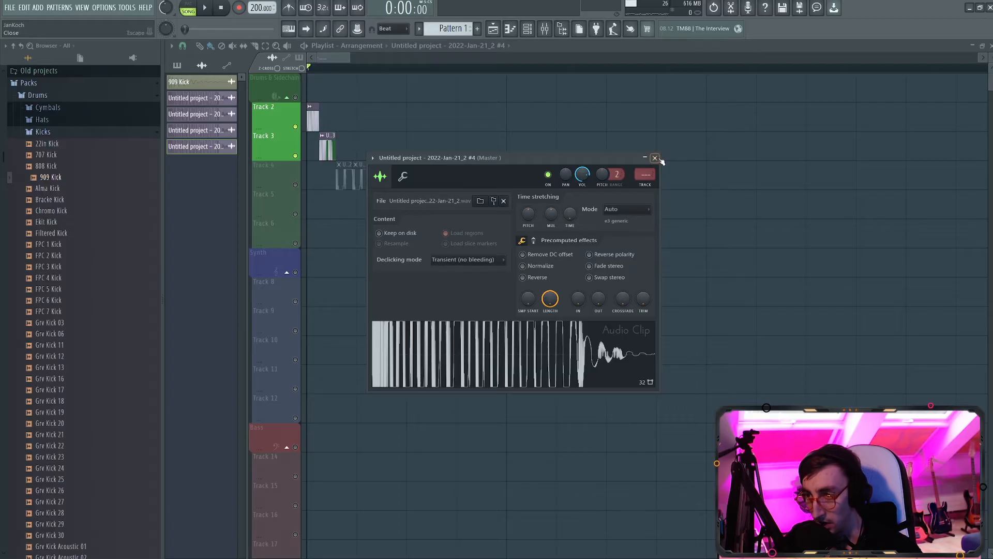
{"action": "left_click", "coordinate": [659, 159]}
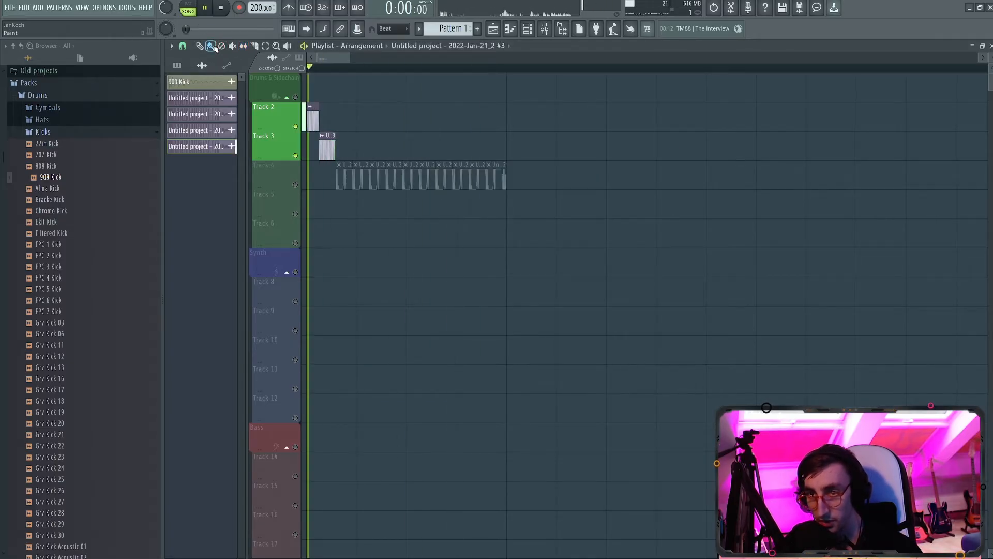
Set the Track 2 kick slice's pitch shift to -500 cents and audition the result
{"action": "double_click", "coordinate": [433, 176]}
{"action": "left_click_drag", "start_coordinate": [529, 219], "coordinate": [528, 245]}
{"action": "key", "text": "space"}
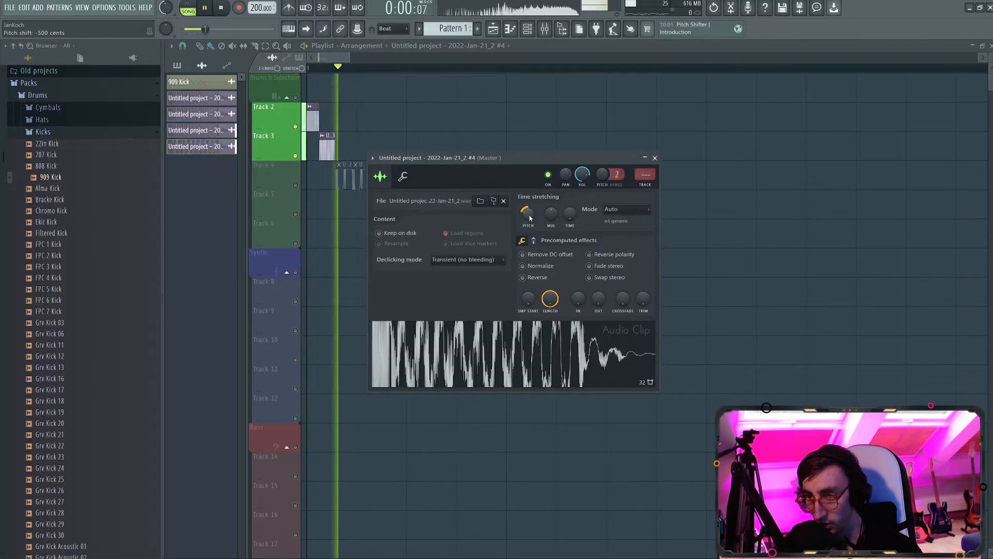
{"action": "left_click", "coordinate": [656, 158]}
{"action": "key", "text": "space"}
Raise the Track 3 kick slice's pitch shift to +100 cents and play the two slices together
{"action": "double_click", "coordinate": [328, 148]}
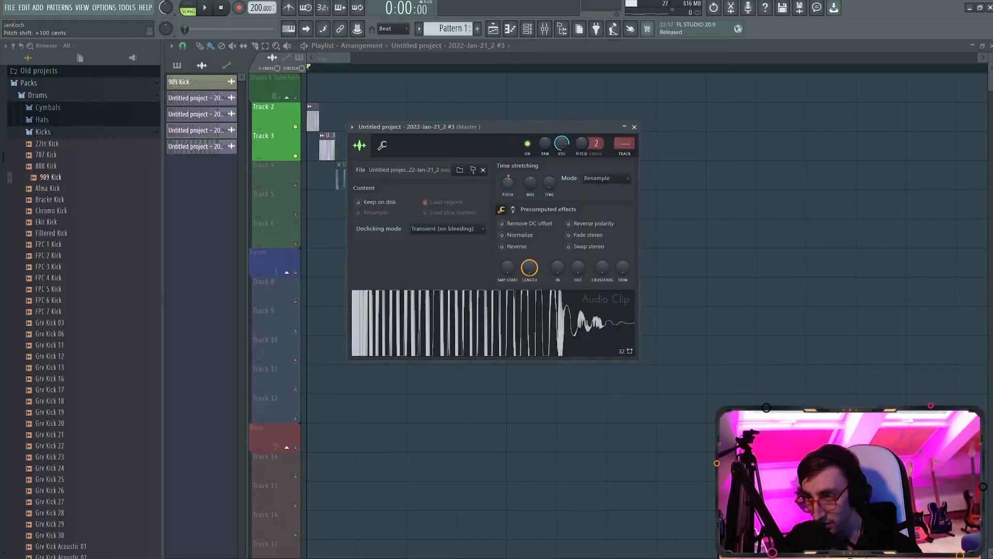
{"action": "left_click_drag", "start_coordinate": [508, 183], "coordinate": [508, 175]}
{"action": "key", "text": "space"}
{"action": "left_click", "coordinate": [634, 127]}
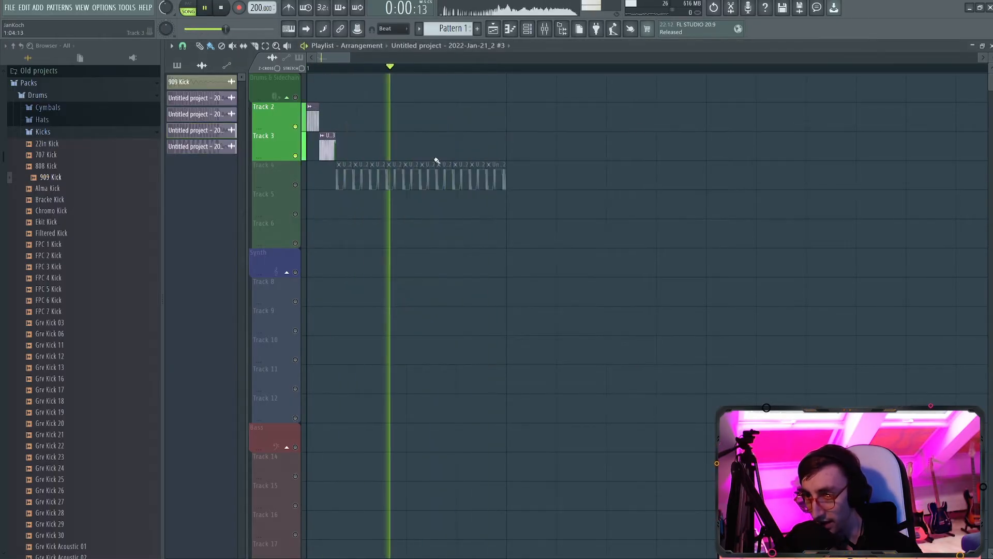
Select the playlist time range around the kick, extend the last Track 4 slice to 0:05:10 to include its tail, and play
{"action": "scroll", "coordinate": [417, 290], "scroll_direction": "down", "scroll_amount": 2}
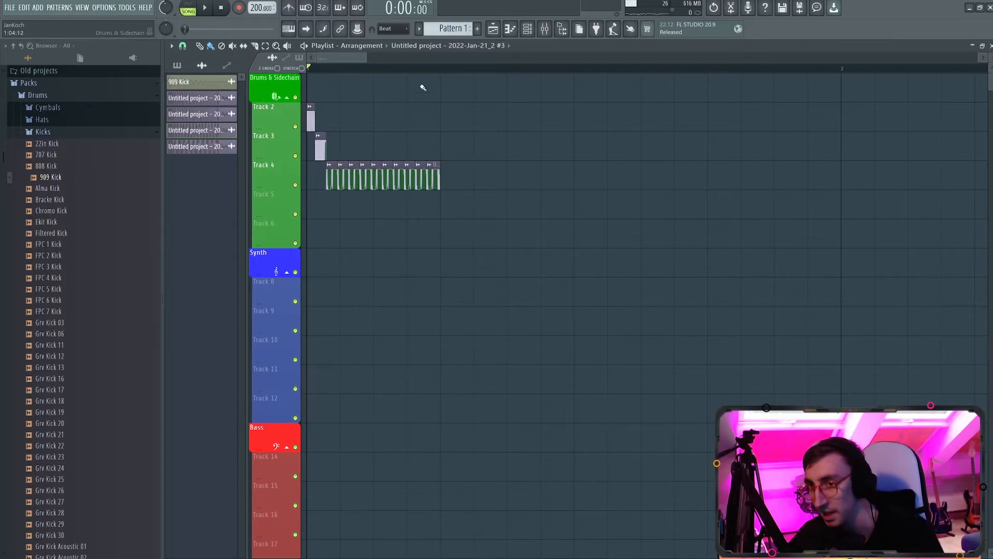
{"action": "left_click_drag", "start_coordinate": [310, 69], "coordinate": [671, 70]}
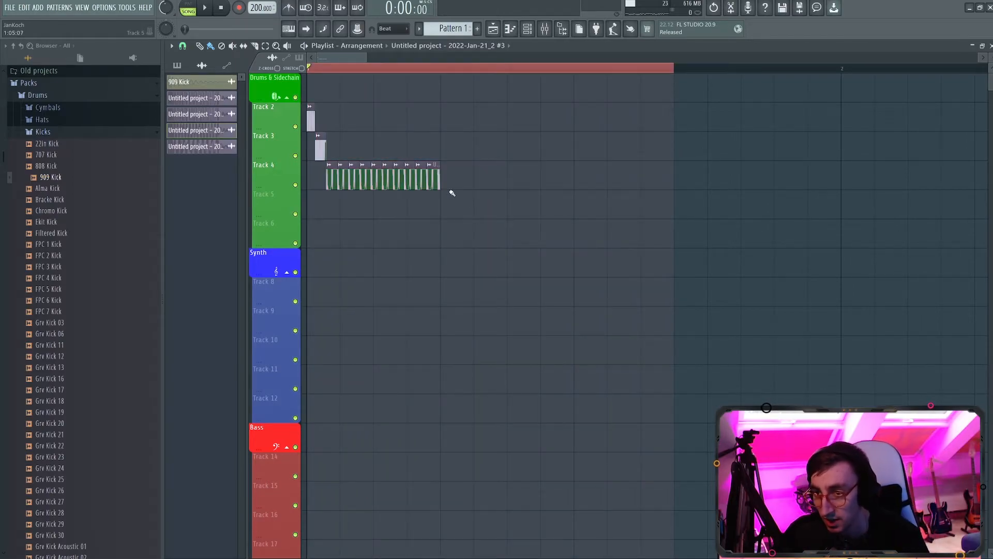
{"action": "left_click_drag", "start_coordinate": [443, 182], "coordinate": [608, 182]}
{"action": "key", "text": "space"}
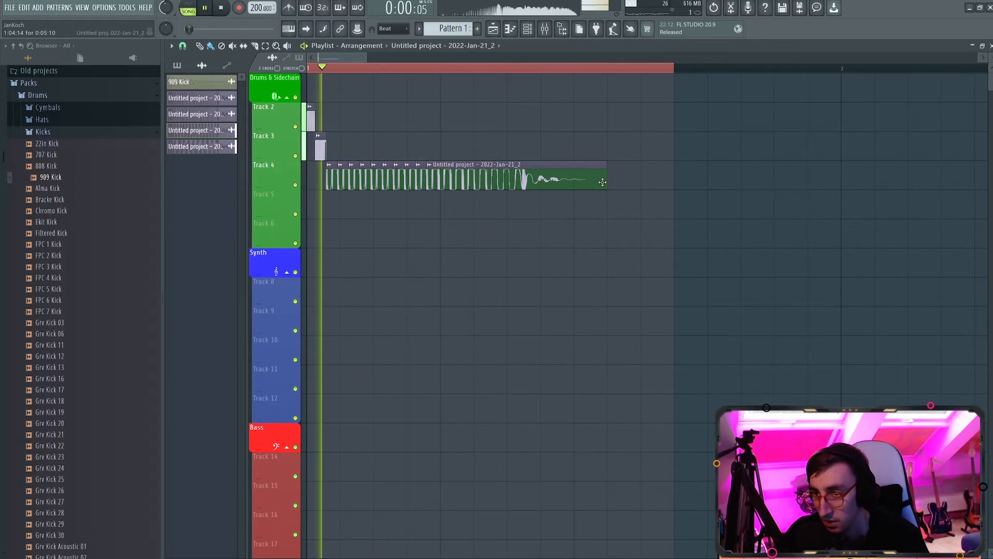
{"action": "key", "text": "space"}
Show the full mixer, load Edison on the Master track and move it to the first effect slot
{"action": "key", "text": "F9"}
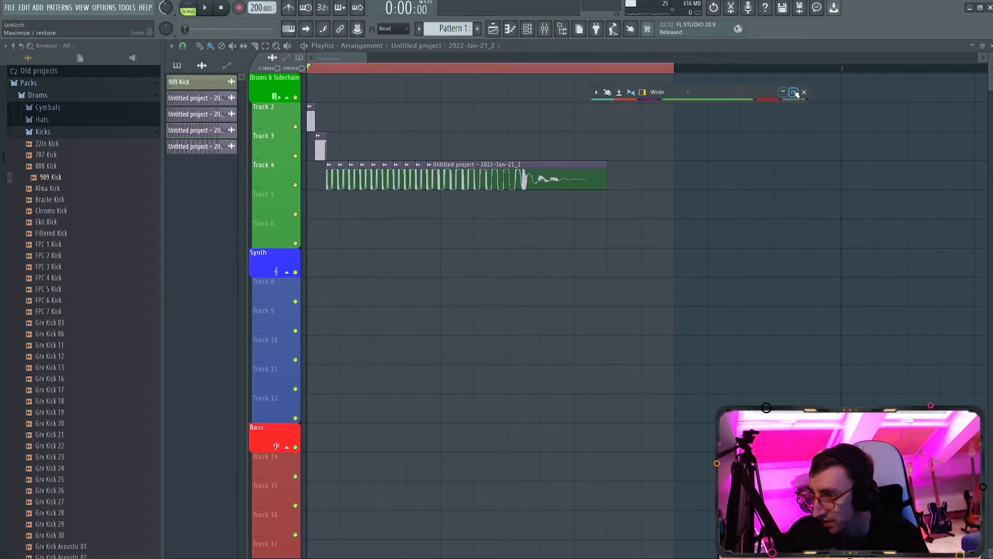
{"action": "left_click", "coordinate": [794, 92]}
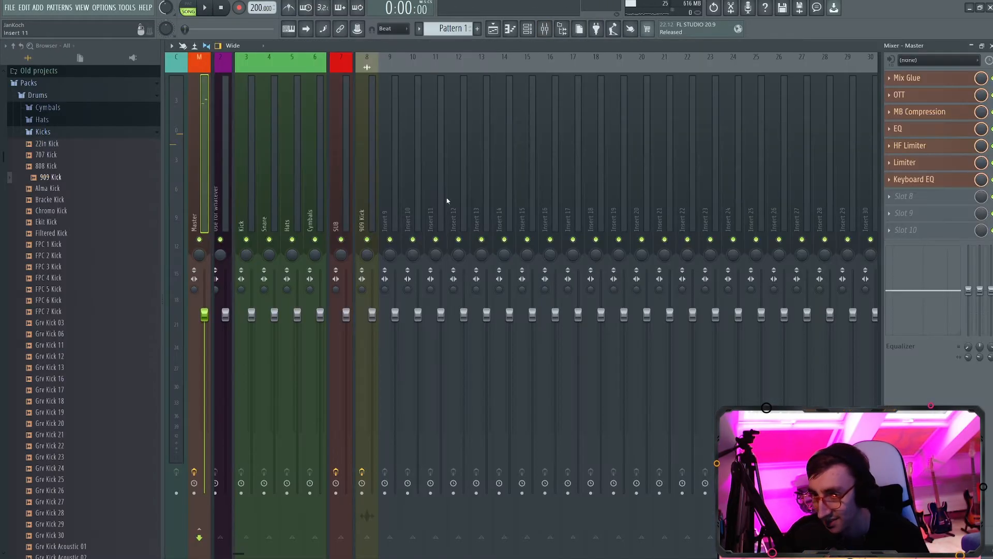
{"action": "left_click", "coordinate": [903, 195]}
{"action": "left_click", "coordinate": [748, 248]}
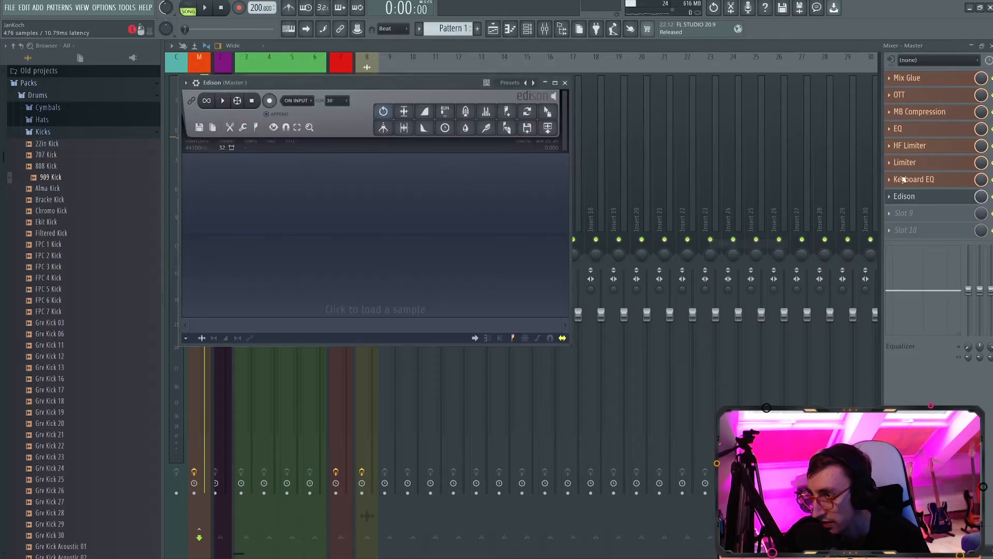
{"action": "left_click_drag", "start_coordinate": [904, 196], "coordinate": [914, 79]}
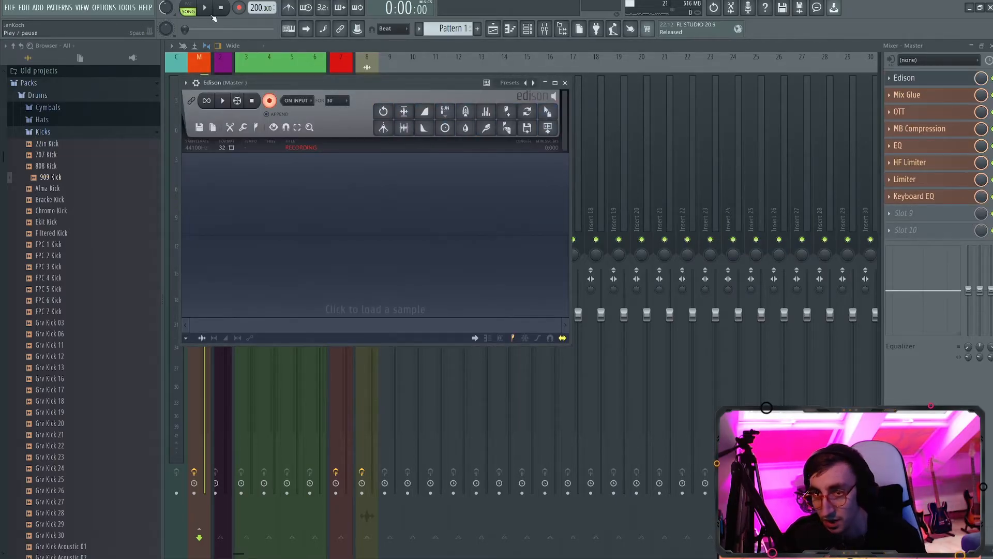
Record the playlist kick into Edison and delete the surplus audio after the first hit
{"action": "left_click", "coordinate": [209, 11]}
{"action": "left_click", "coordinate": [221, 9]}
{"action": "left_click", "coordinate": [269, 101]}
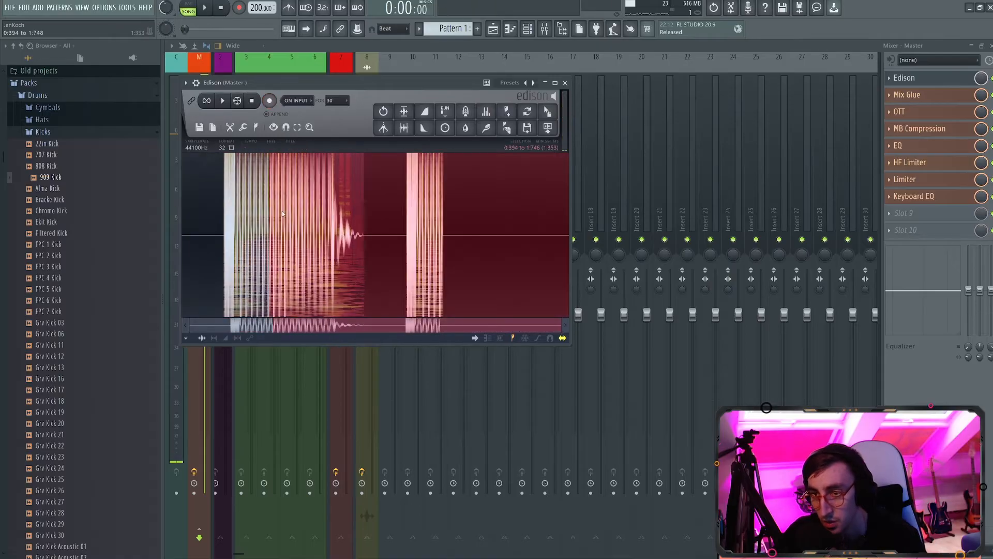
{"action": "key", "text": "Delete"}
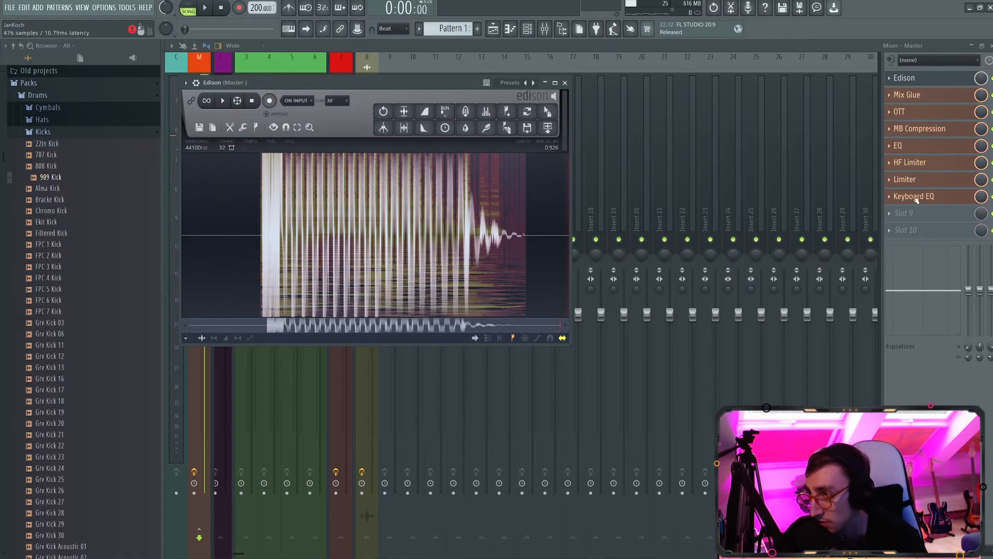
Place the trimmed Edison recording at the start of Track 5 and delete the old kick slices on Tracks 2 to 4
{"action": "left_click", "coordinate": [972, 45]}
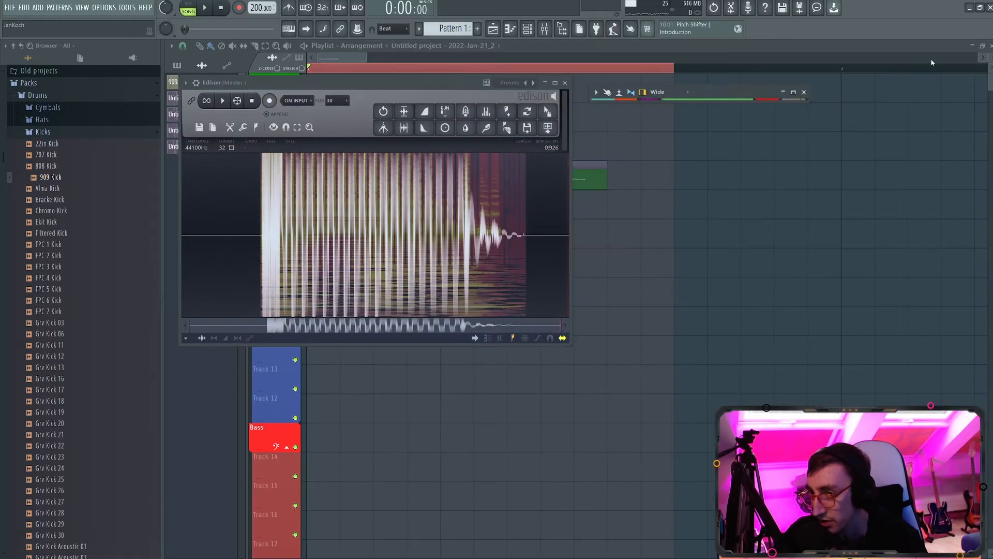
{"action": "left_click", "coordinate": [404, 128]}
{"action": "left_click_drag", "start_coordinate": [547, 111], "coordinate": [556, 207]}
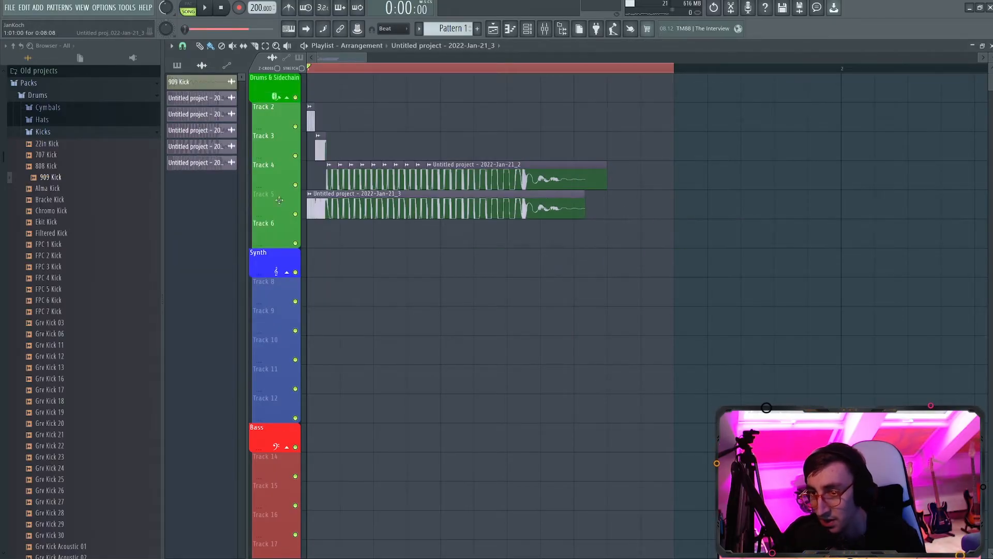
{"action": "right_click", "coordinate": [578, 176]}
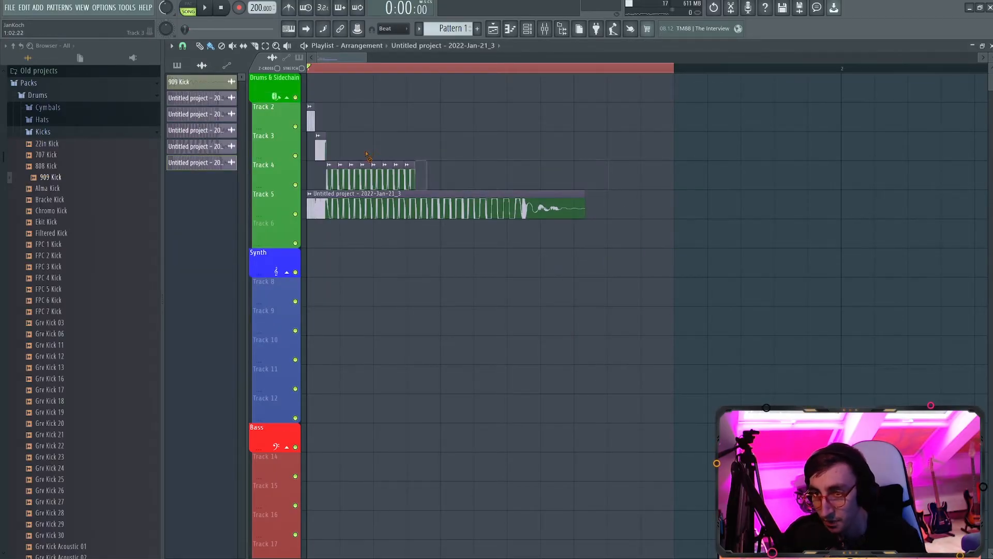
{"action": "right_click", "coordinate": [320, 150]}
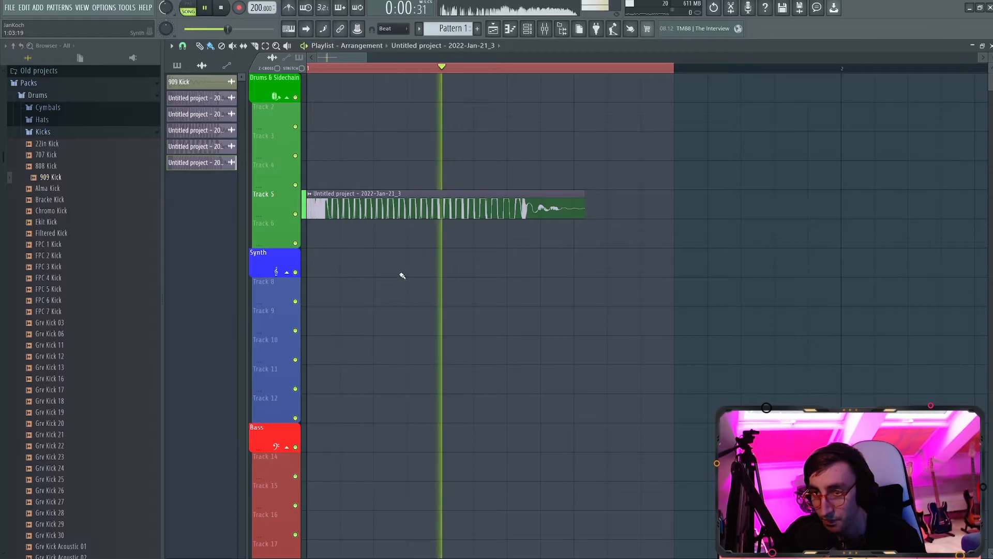
Make the Track 5 kick clip unique as a sample and choose the Uptempo Kick folder to save it in
{"action": "left_click", "coordinate": [310, 194]}
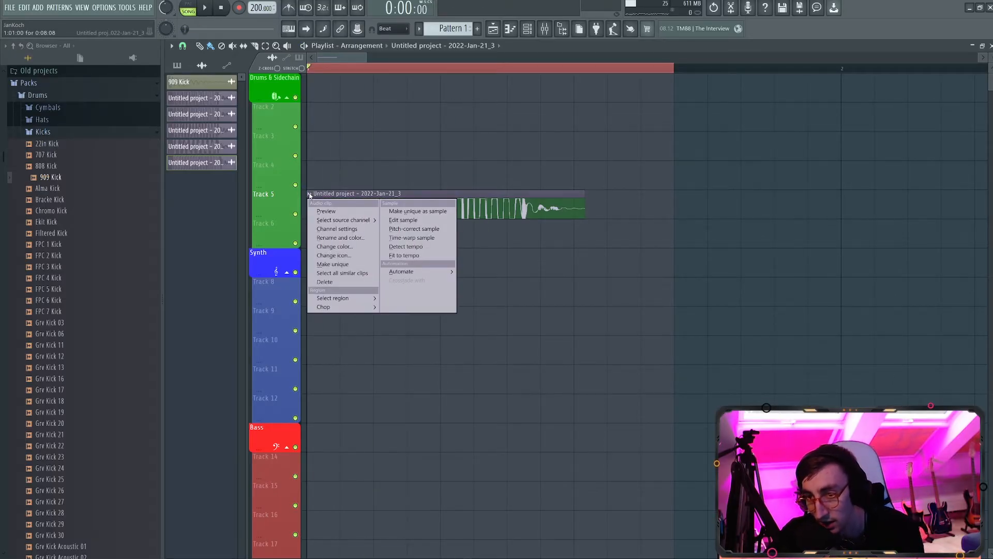
{"action": "left_click", "coordinate": [411, 212]}
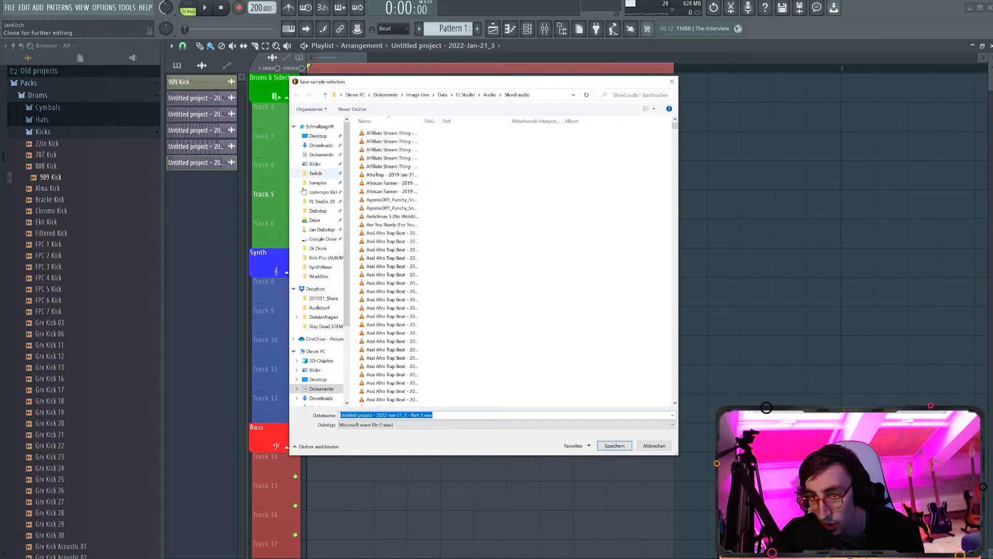
{"action": "left_click", "coordinate": [326, 193]}
{"action": "scroll", "coordinate": [391, 226], "scroll_direction": "down", "scroll_amount": 2}
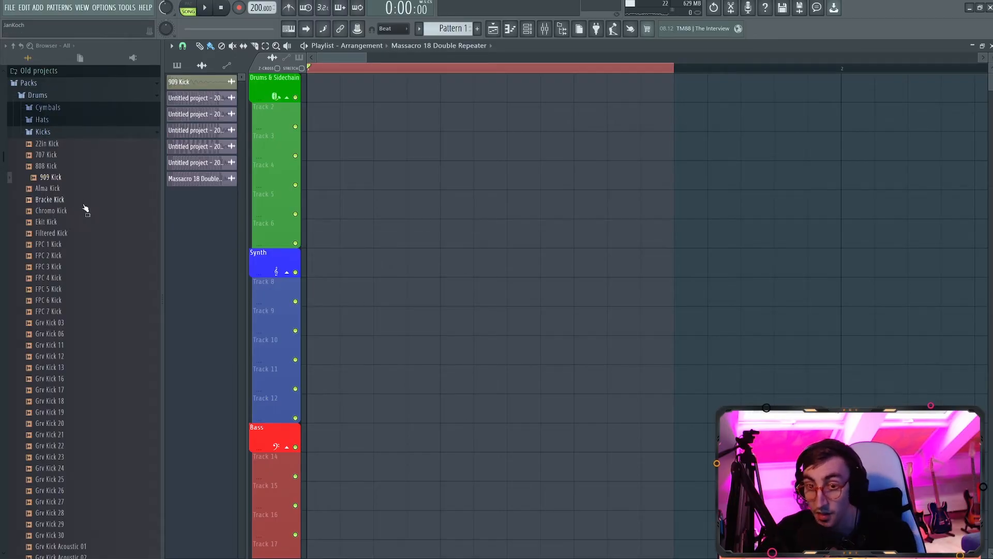
Find Minimal Kick 50 in the Kicks pack and place it at the start of Track 2
{"action": "scroll", "coordinate": [76, 243], "scroll_direction": "down", "scroll_amount": 20}
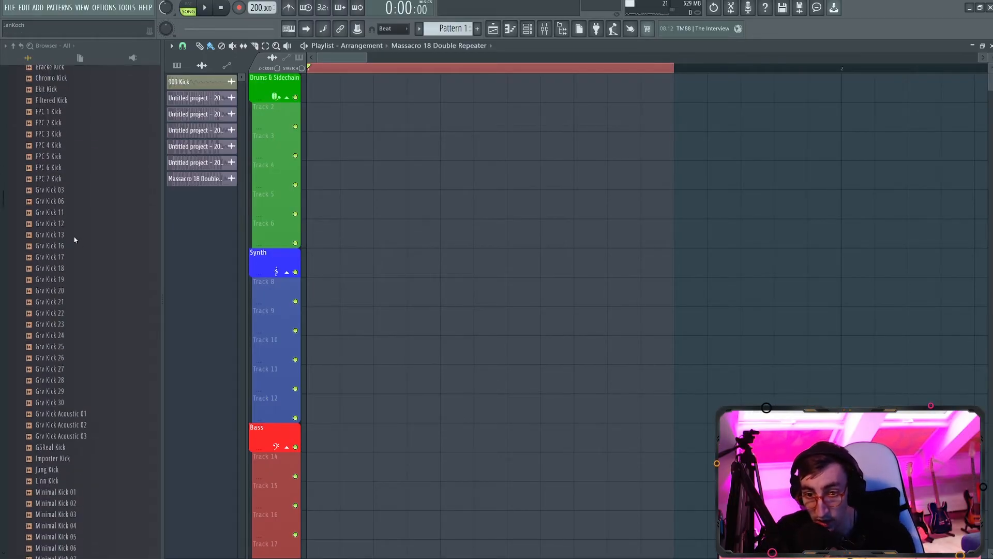
{"action": "scroll", "coordinate": [74, 243], "scroll_direction": "down", "scroll_amount": 2}
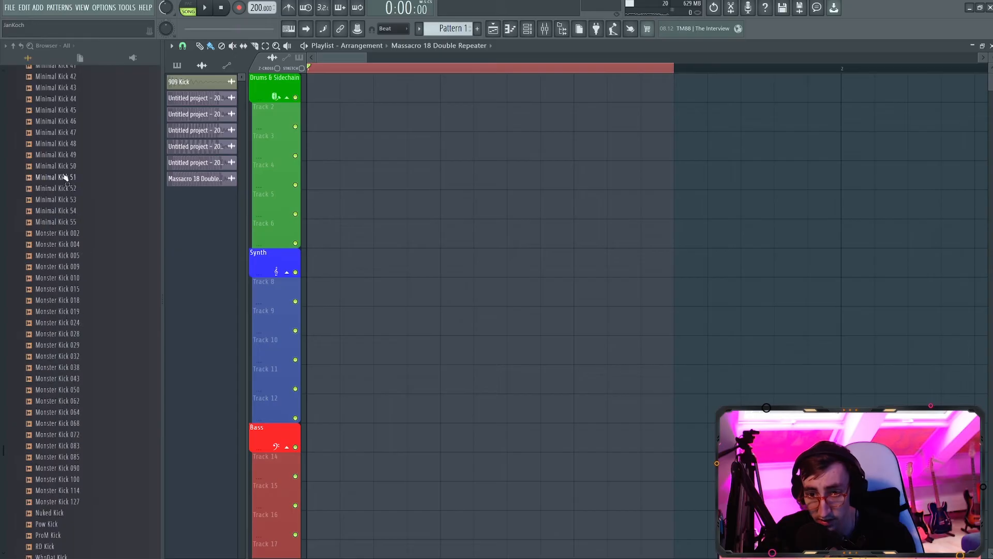
{"action": "left_click_drag", "start_coordinate": [57, 166], "coordinate": [295, 108]}
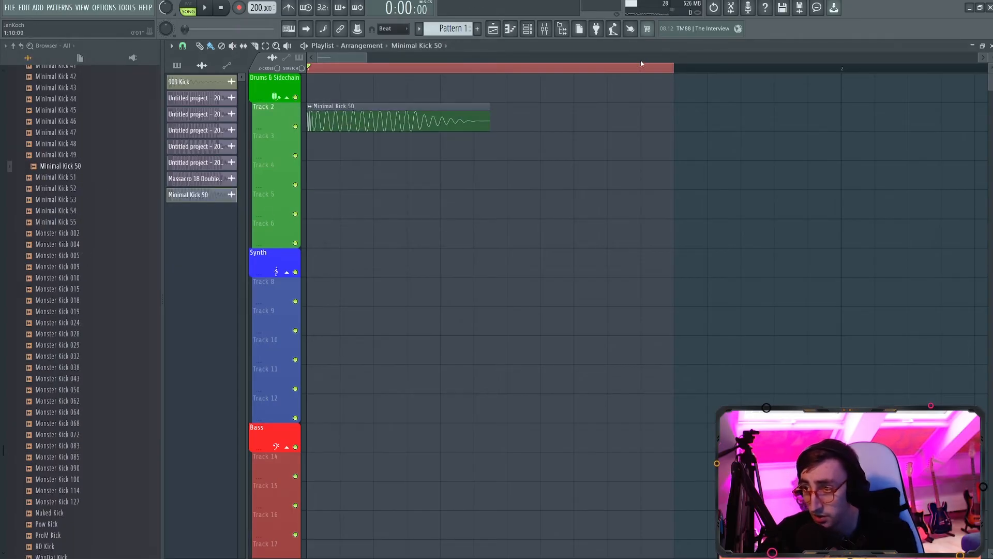
Select the first beat as the playlist time range and route the Minimal Kick 50 clip to mixer track 8
{"action": "left_click_drag", "start_coordinate": [309, 68], "coordinate": [456, 71]}
{"action": "double_click", "coordinate": [403, 120]}
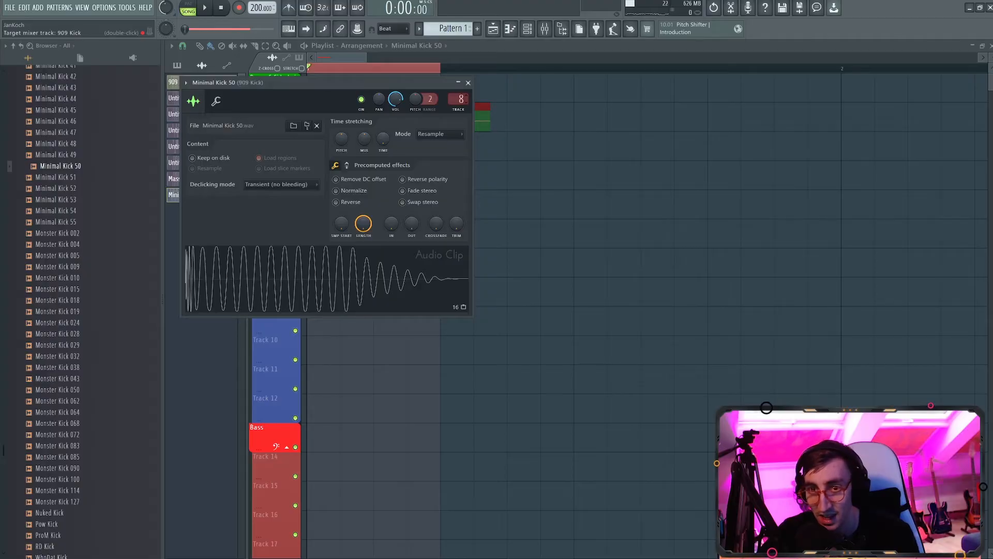
{"action": "left_click", "coordinate": [468, 83]}
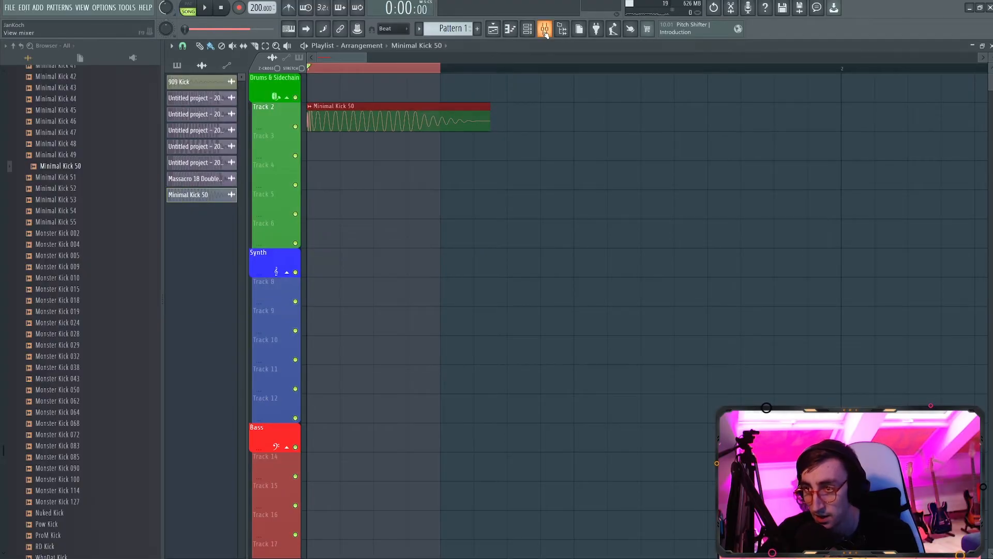
Show the mixer and reset insert 8 to an empty effect chain from the mixer presets
{"action": "key", "text": "F9"}
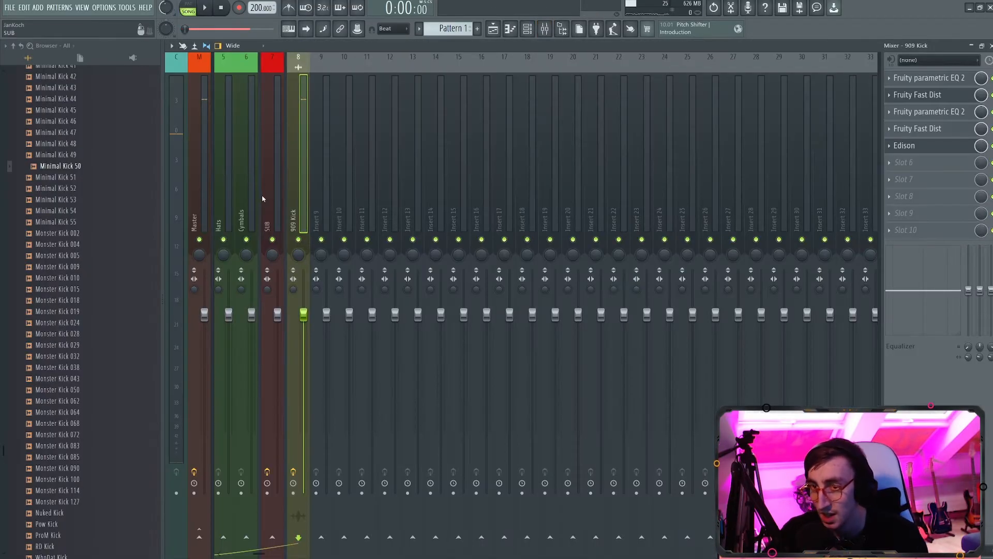
{"action": "left_click", "coordinate": [21, 58]}
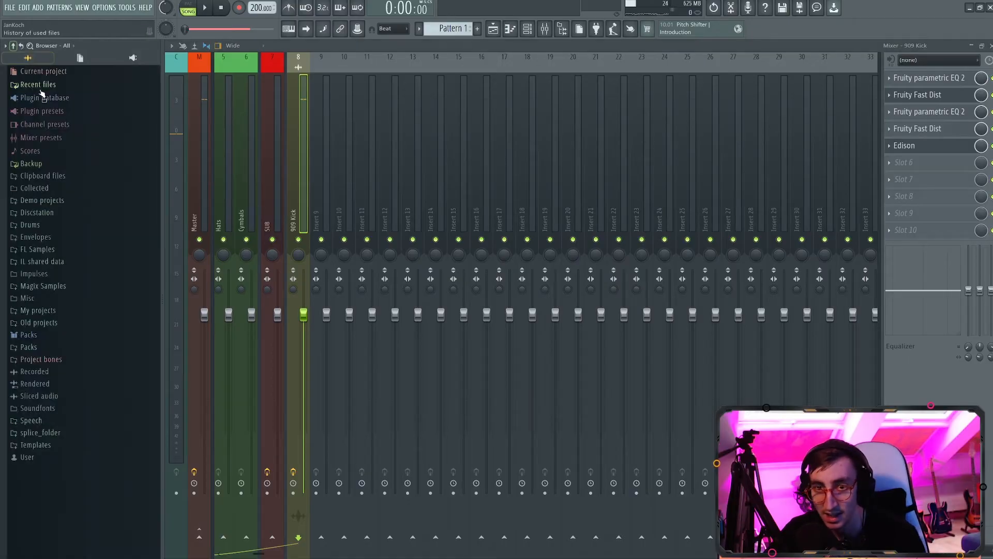
{"action": "left_click", "coordinate": [41, 138]}
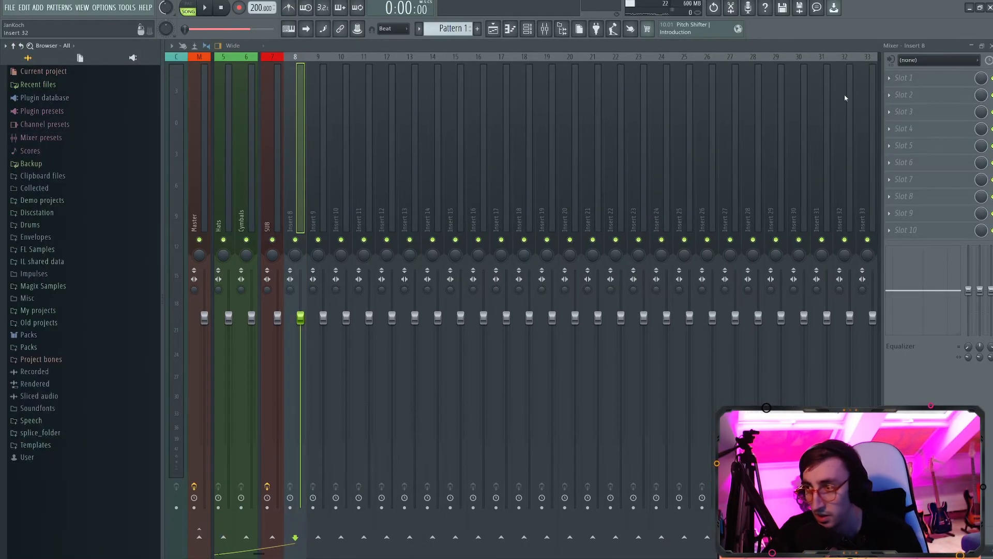
Load FabFilter Pro-Q 2 in the first effect slot of insert 8 and apply its Clean preset
{"action": "left_click", "coordinate": [896, 79]}
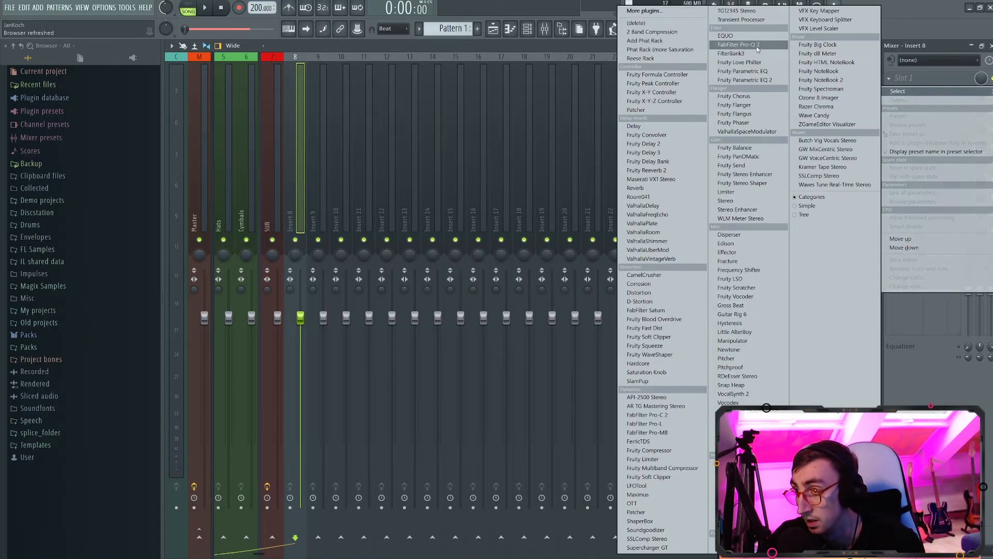
{"action": "left_click", "coordinate": [738, 44]}
{"action": "left_click_drag", "start_coordinate": [516, 176], "coordinate": [520, 123]}
{"action": "left_click", "coordinate": [528, 125]}
{"action": "left_click", "coordinate": [512, 134]}
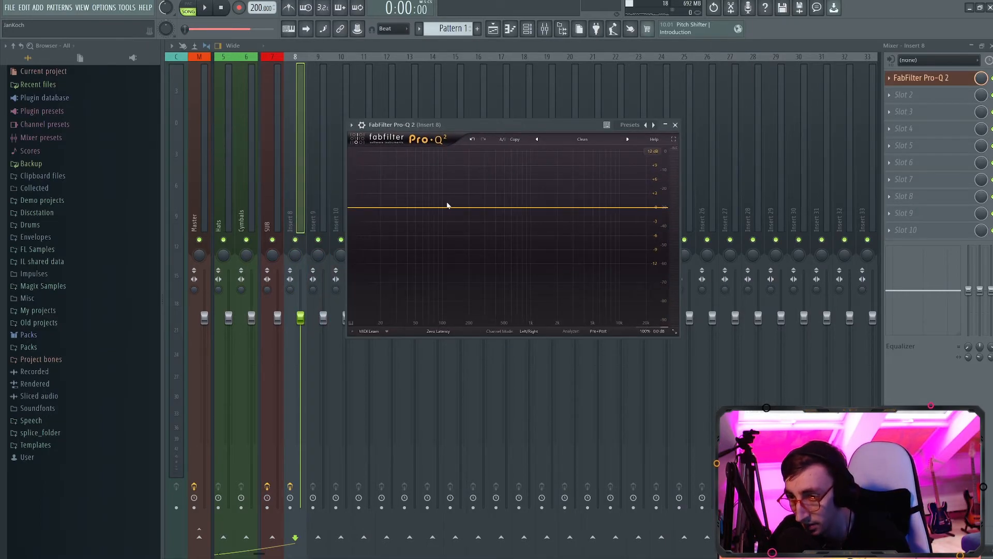
With the kick playing, boost the EQ at about 40 Hz by about 9 dB and cut narrowly near 130 Hz by about 30 dB
{"action": "key", "text": "space"}
{"action": "left_click_drag", "start_coordinate": [450, 208], "coordinate": [410, 184]}
{"action": "key", "text": "space"}
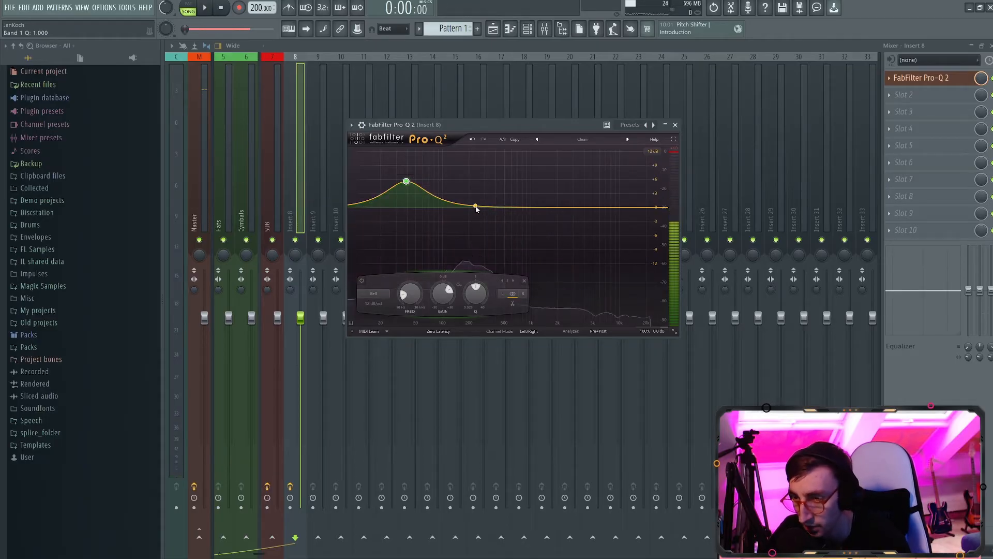
{"action": "left_click_drag", "start_coordinate": [471, 207], "coordinate": [451, 379]}
{"action": "scroll", "coordinate": [470, 228], "scroll_direction": "up", "scroll_amount": 5}
{"action": "key", "text": "space"}
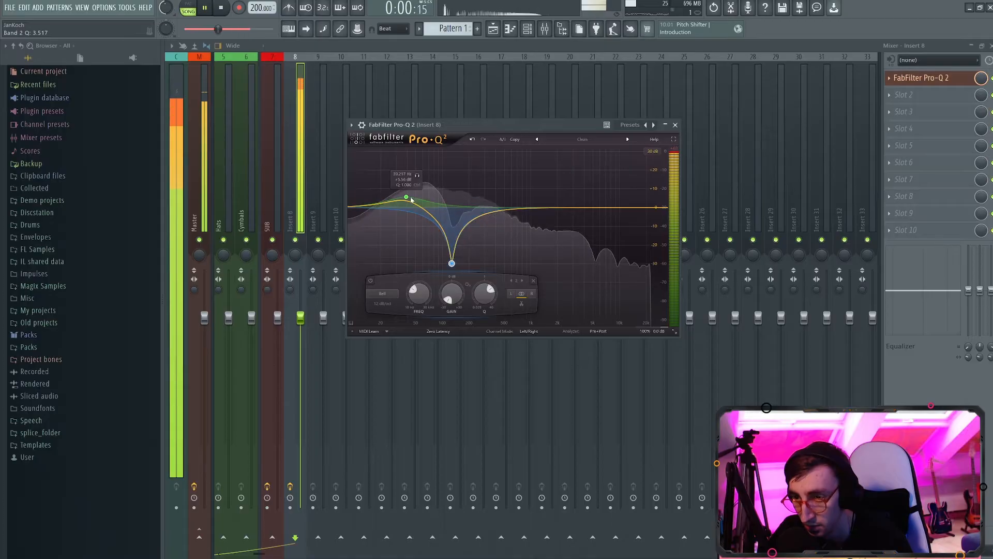
{"action": "left_click_drag", "start_coordinate": [406, 197], "coordinate": [407, 191]}
Add EQ boosts of about 10 dB near 8.5 kHz and about 16 dB just below 1 kHz, and close the equalizer
{"action": "left_click_drag", "start_coordinate": [605, 207], "coordinate": [613, 189]}
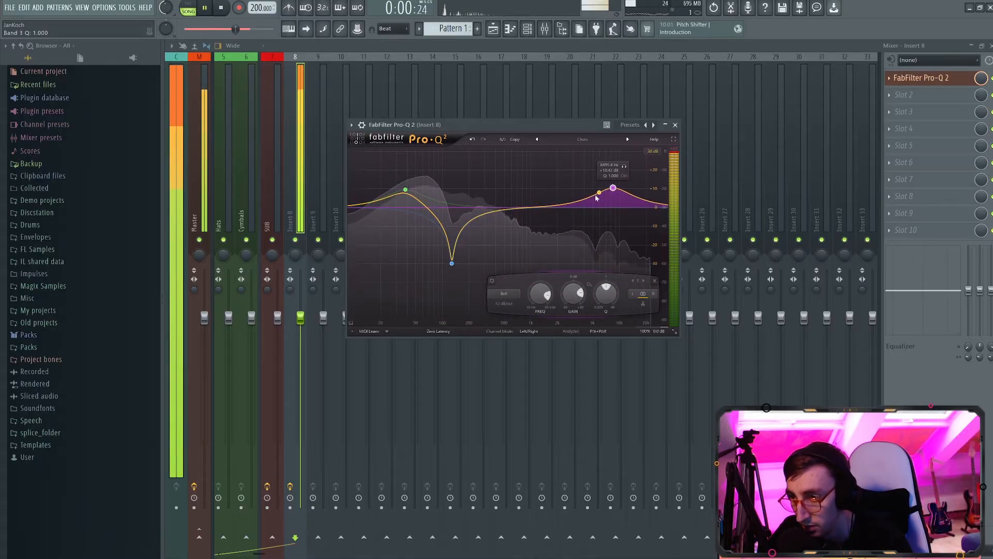
{"action": "left_click_drag", "start_coordinate": [532, 207], "coordinate": [533, 168]}
{"action": "key", "text": "space"}
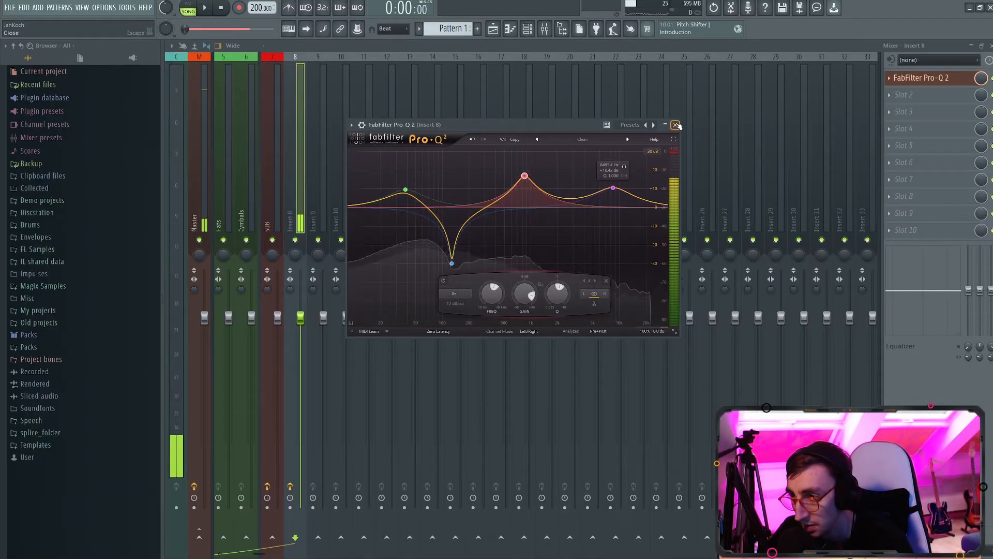
{"action": "left_click", "coordinate": [921, 78]}
Load CamelCrusher in the second effect slot of insert 8 and audition the kick through it
{"action": "left_click", "coordinate": [930, 96]}
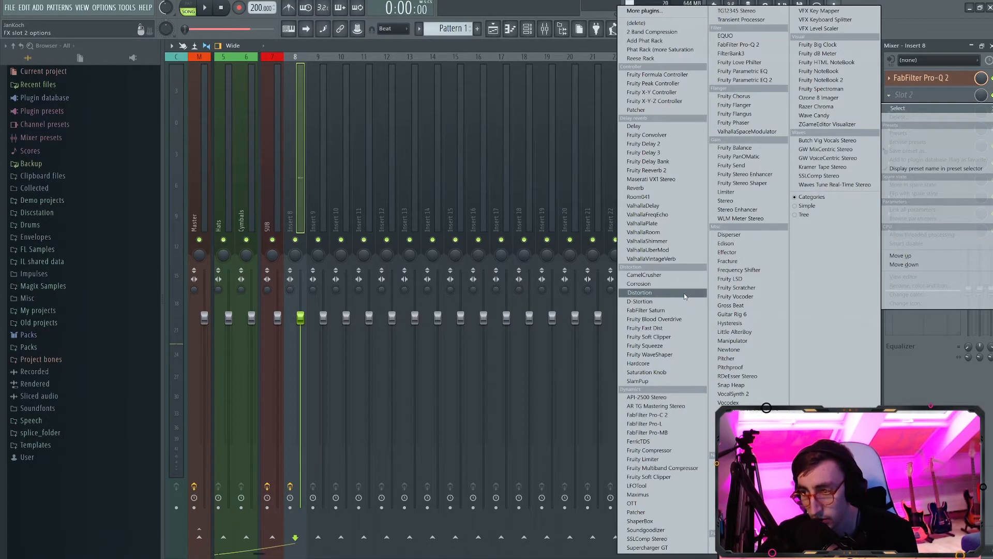
{"action": "left_click", "coordinate": [672, 276]}
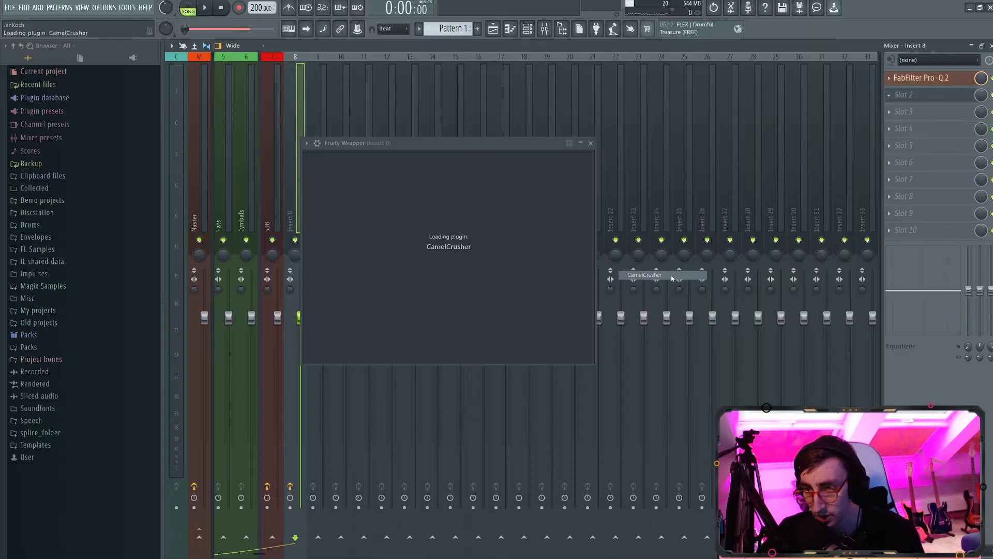
{"action": "left_click", "coordinate": [205, 8]}
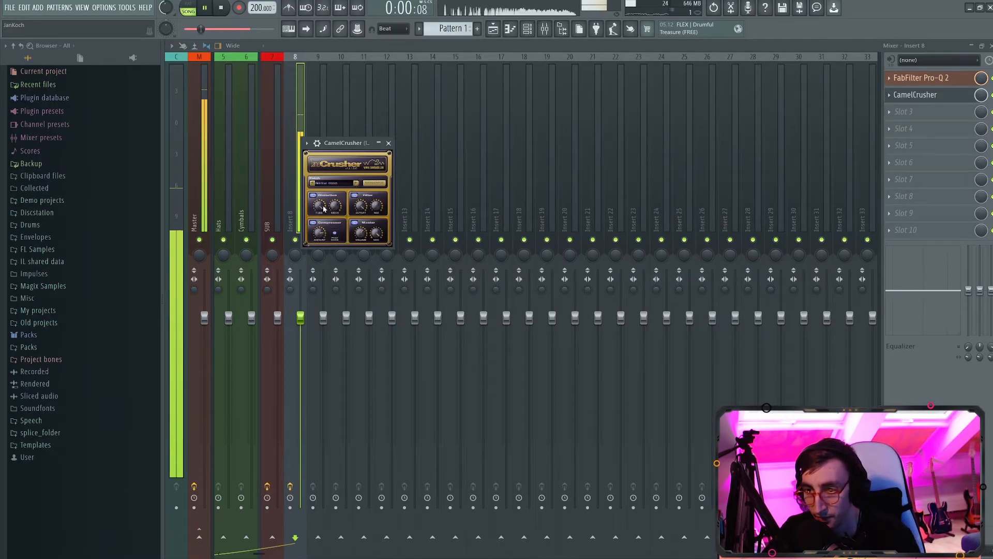
{"action": "left_click", "coordinate": [389, 143]}
{"action": "key", "text": "space"}
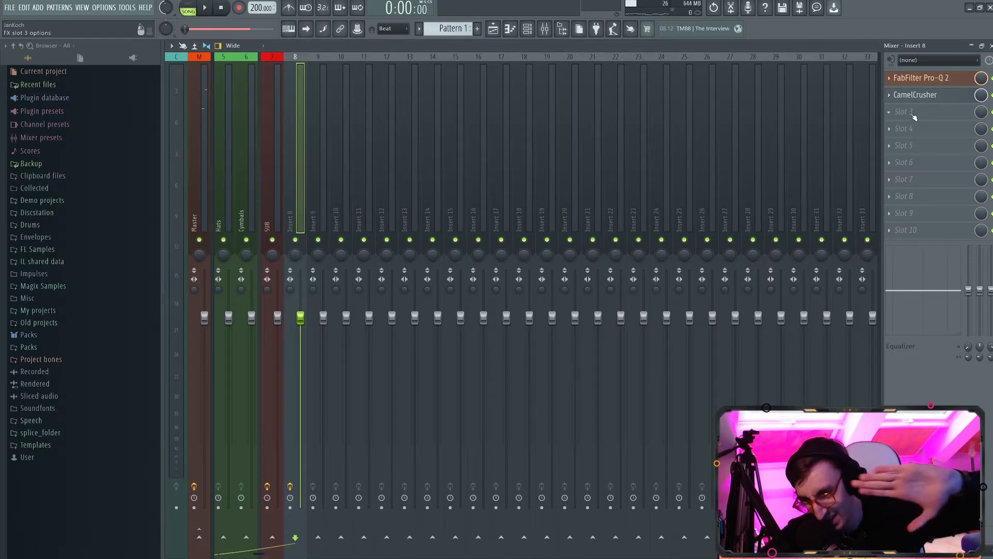
Load Disperser in the third effect slot and raise its frequency to about 1.77 kHz while the kick plays
{"action": "left_click", "coordinate": [914, 117]}
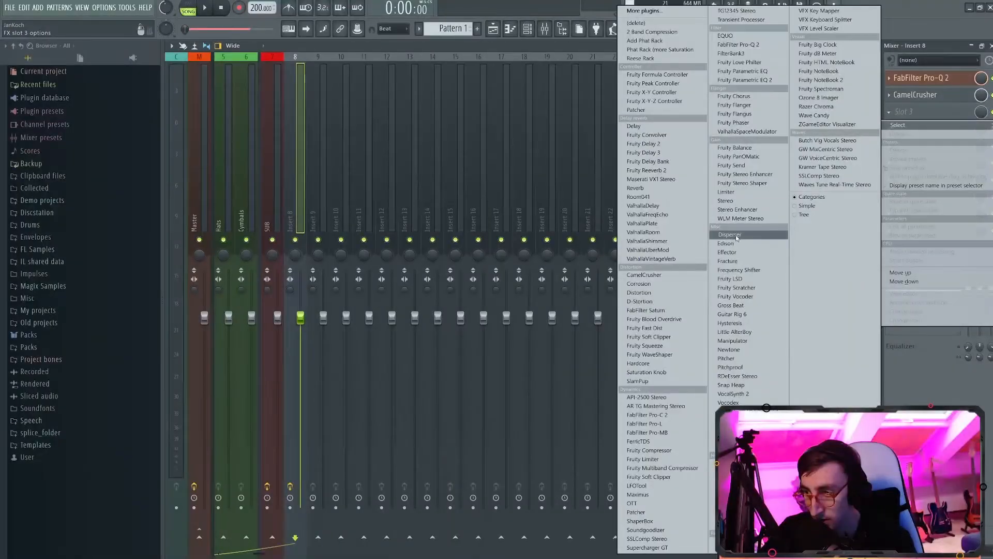
{"action": "left_click", "coordinate": [732, 234]}
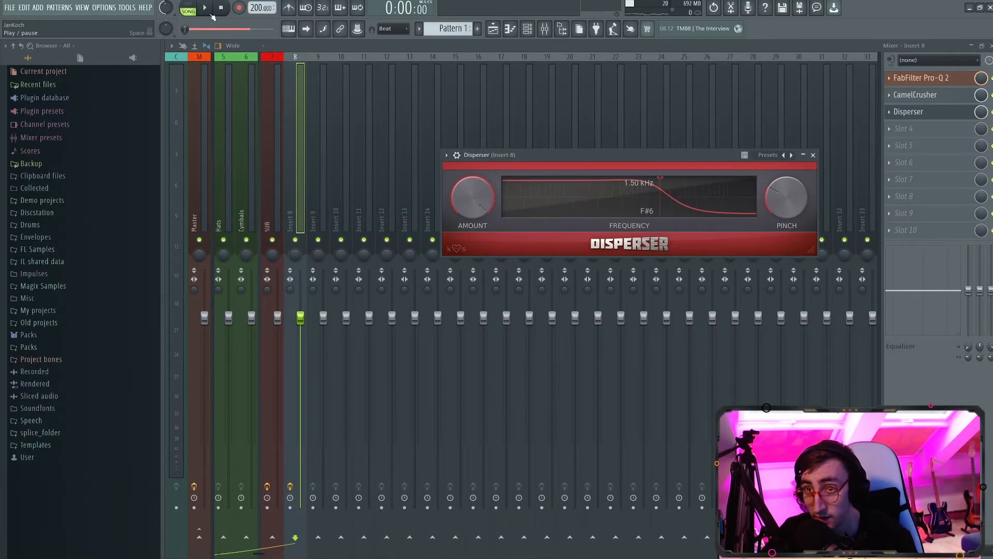
{"action": "left_click", "coordinate": [205, 8]}
{"action": "left_click_drag", "start_coordinate": [735, 182], "coordinate": [749, 180]}
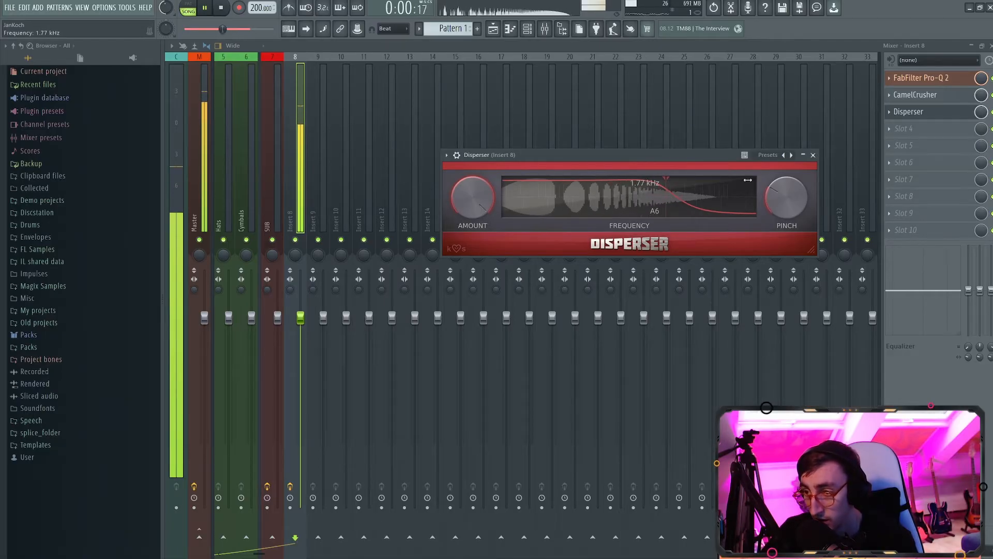
{"action": "left_click", "coordinate": [813, 154]}
{"action": "key", "text": "space"}
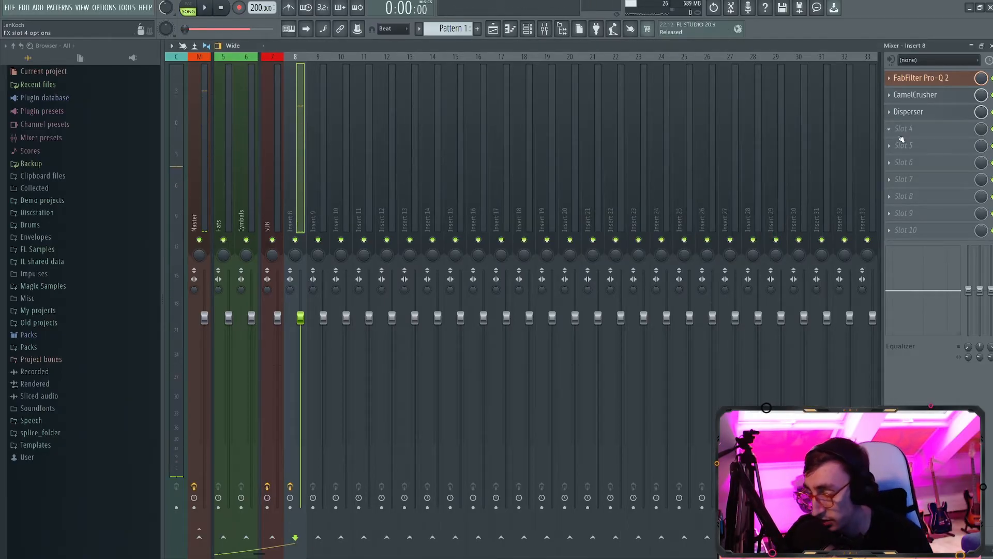
Cut a one-cycle slice from Minimal Kick 50, repeat it along Track 2 to fill the first beat, and play the result
{"action": "left_click", "coordinate": [979, 48]}
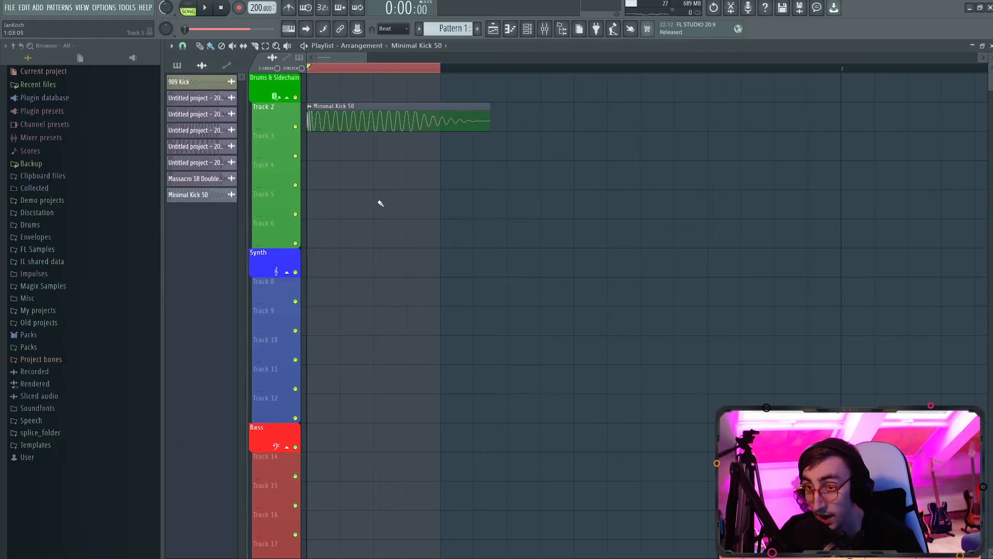
{"action": "right_click", "coordinate": [450, 123]}
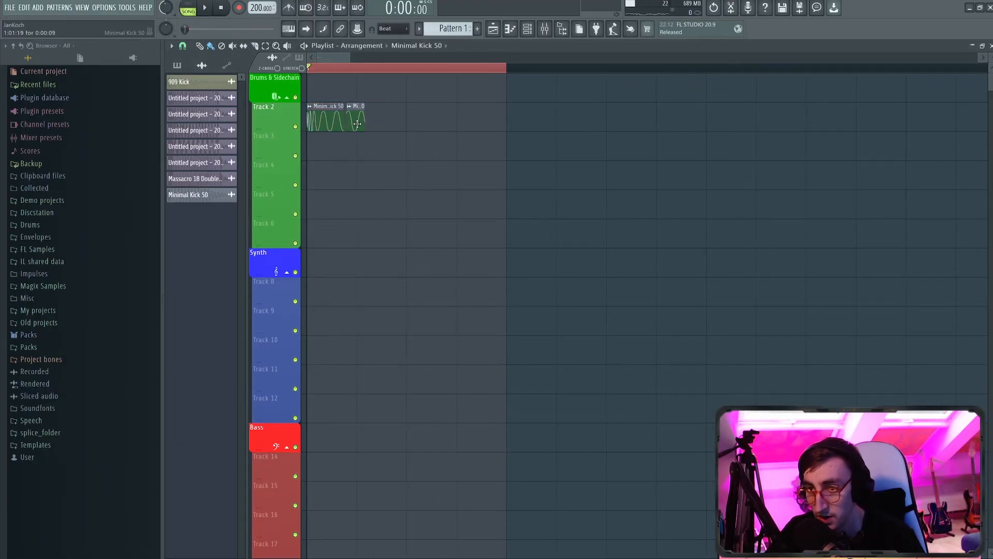
{"action": "key", "text": "ctrl+b"}
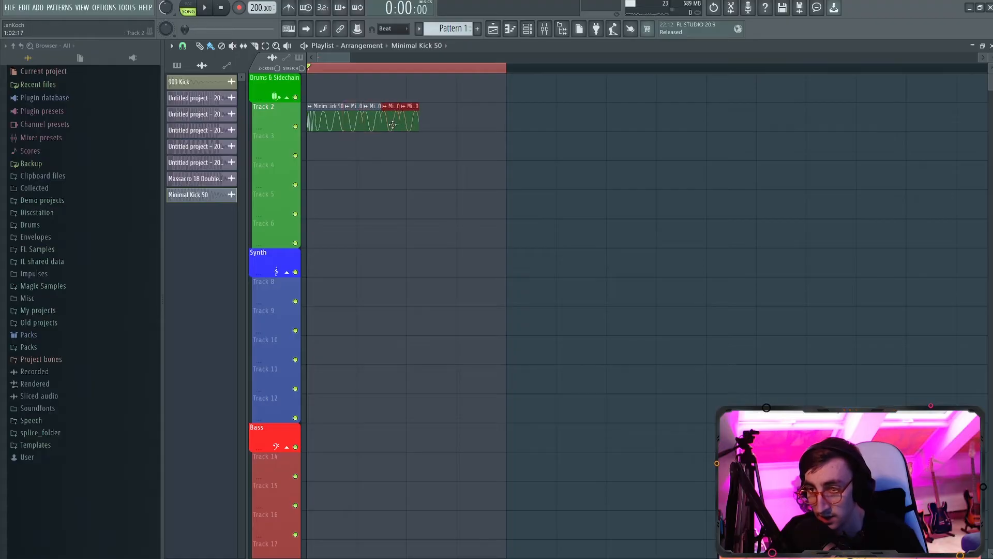
{"action": "left_click_drag", "start_coordinate": [393, 124], "coordinate": [505, 125]}
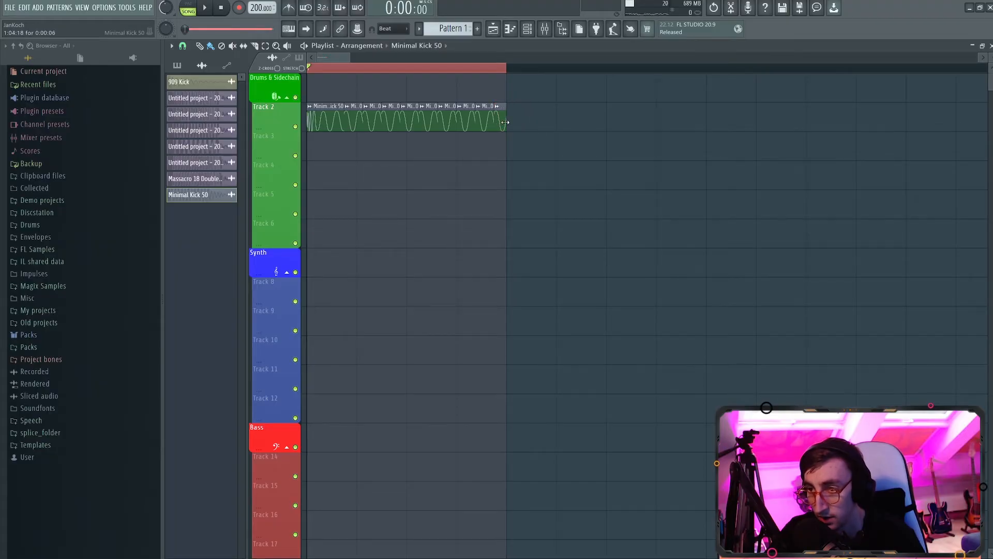
{"action": "key", "text": "space"}
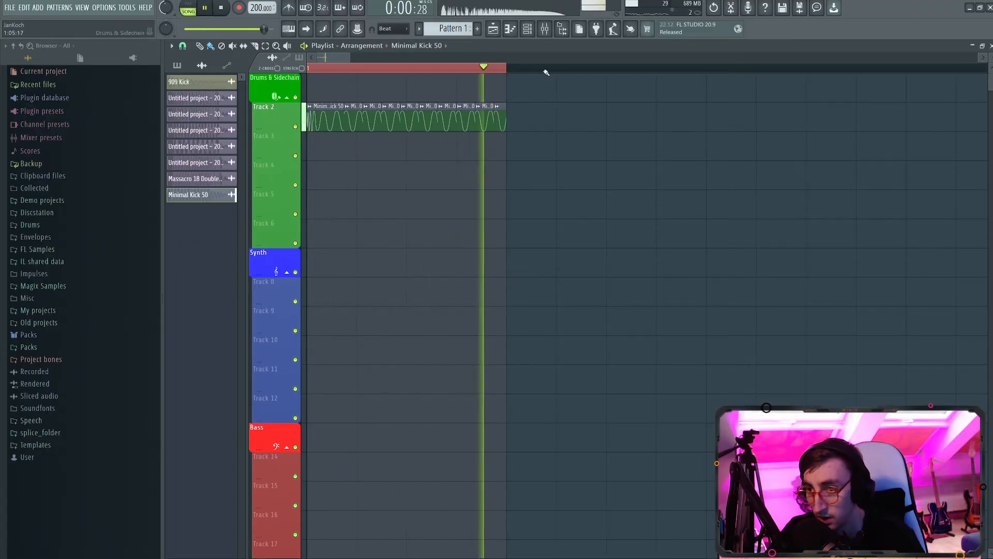
{"action": "key", "text": "space"}
In the first Pro-Q 2, lower the mid boost to about 8 dB near 500 Hz and move the high boost to about 1.7 kHz, 7 dB
{"action": "key", "text": "F9"}
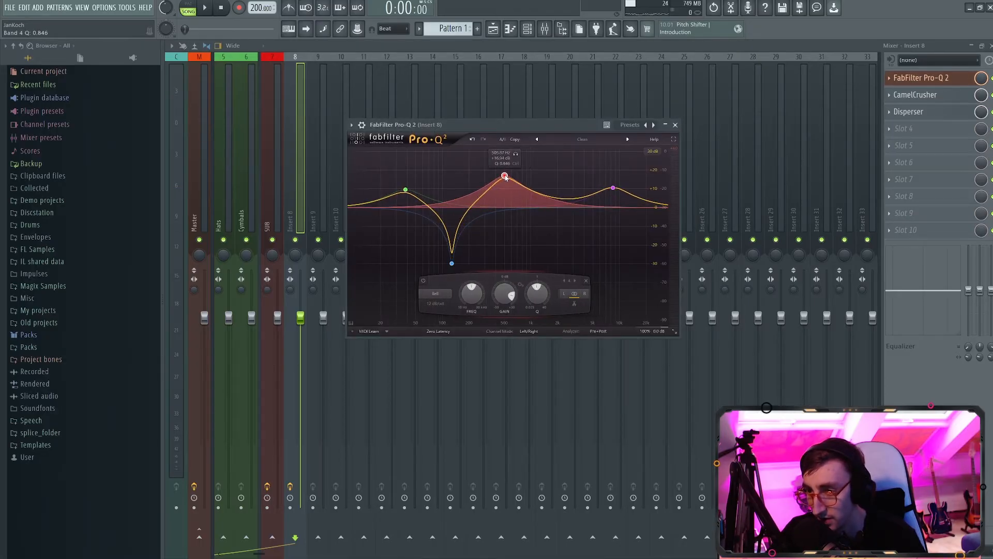
{"action": "left_click_drag", "start_coordinate": [505, 177], "coordinate": [502, 192]}
{"action": "left_click_drag", "start_coordinate": [613, 187], "coordinate": [549, 197]}
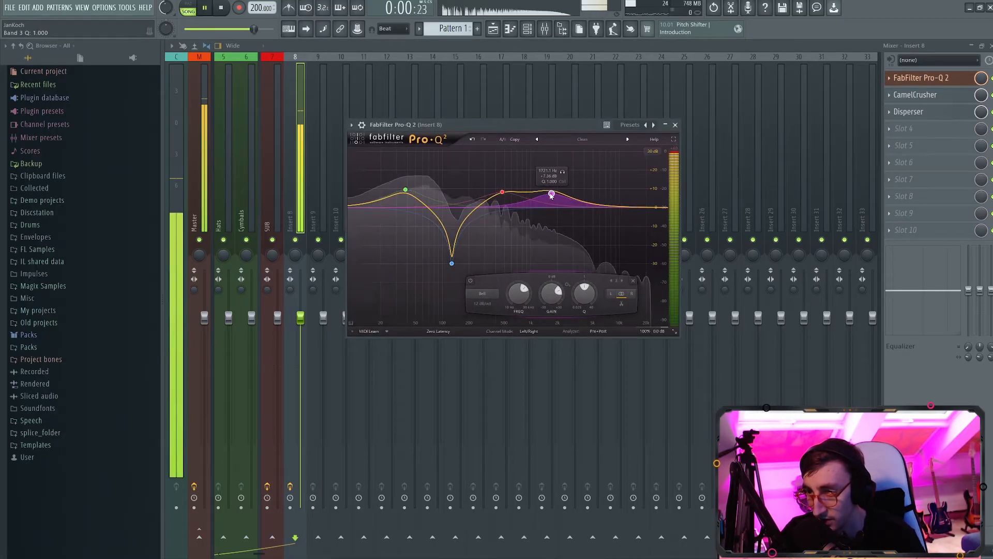
{"action": "left_click", "coordinate": [675, 124]}
Load a second FabFilter Pro-Q 2 in the fourth effect slot and apply its Clean preset
{"action": "left_click", "coordinate": [900, 129]}
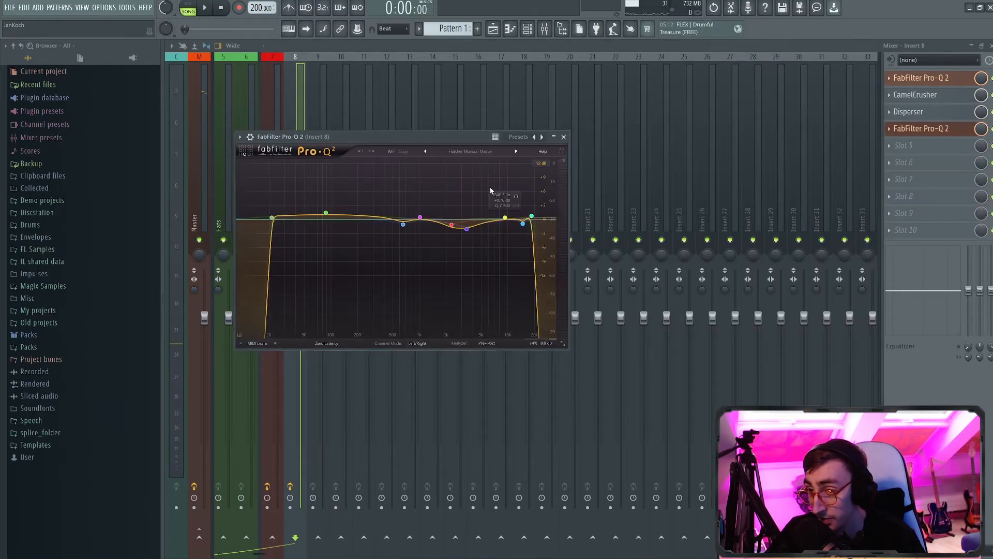
{"action": "left_click", "coordinate": [495, 152]}
{"action": "left_click", "coordinate": [473, 208]}
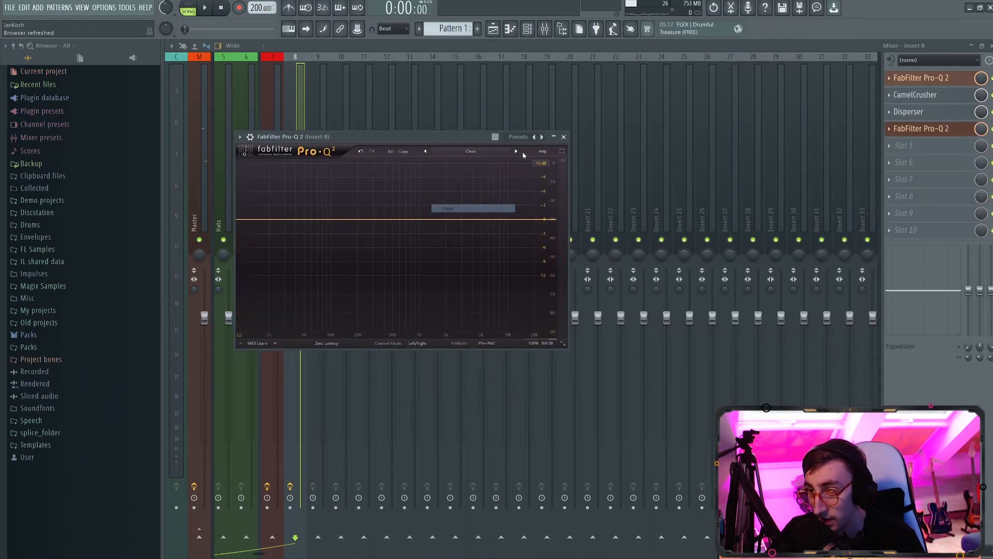
{"action": "left_click", "coordinate": [564, 137]}
Load Fruity WaveShaper in the fifth effect slot and bend its curve steeply upward while the kick plays
{"action": "left_click", "coordinate": [908, 145]}
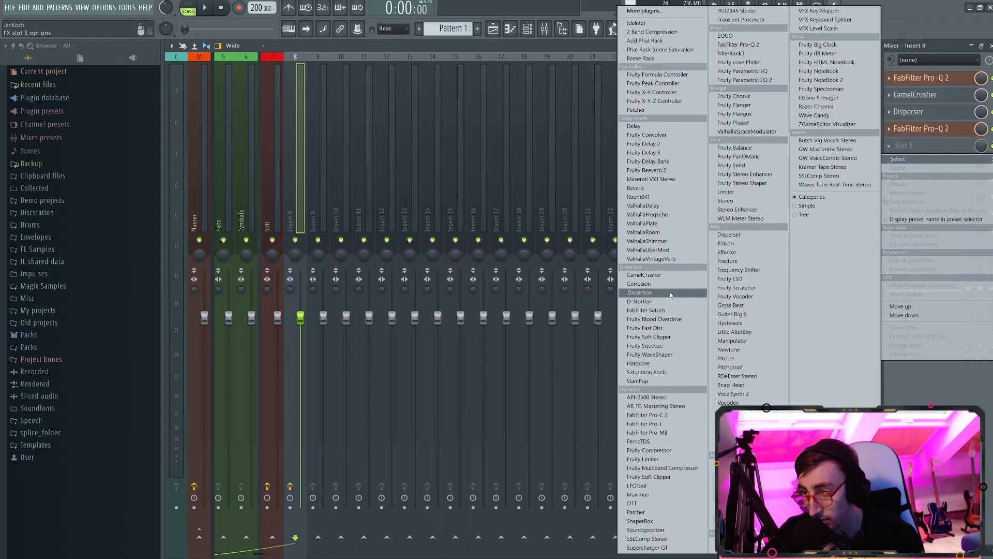
{"action": "left_click", "coordinate": [665, 355]}
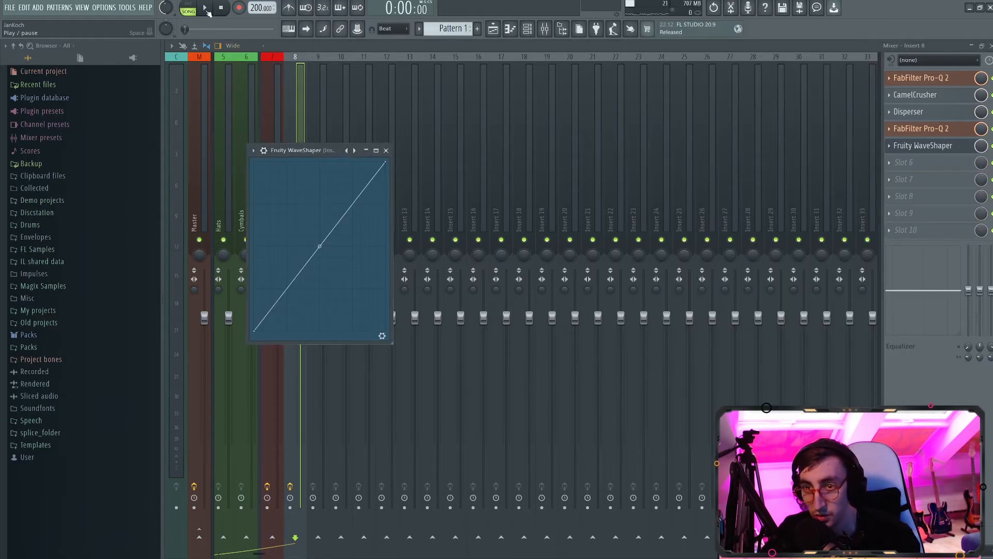
{"action": "left_click", "coordinate": [206, 9]}
{"action": "left_click_drag", "start_coordinate": [314, 150], "coordinate": [482, 147]}
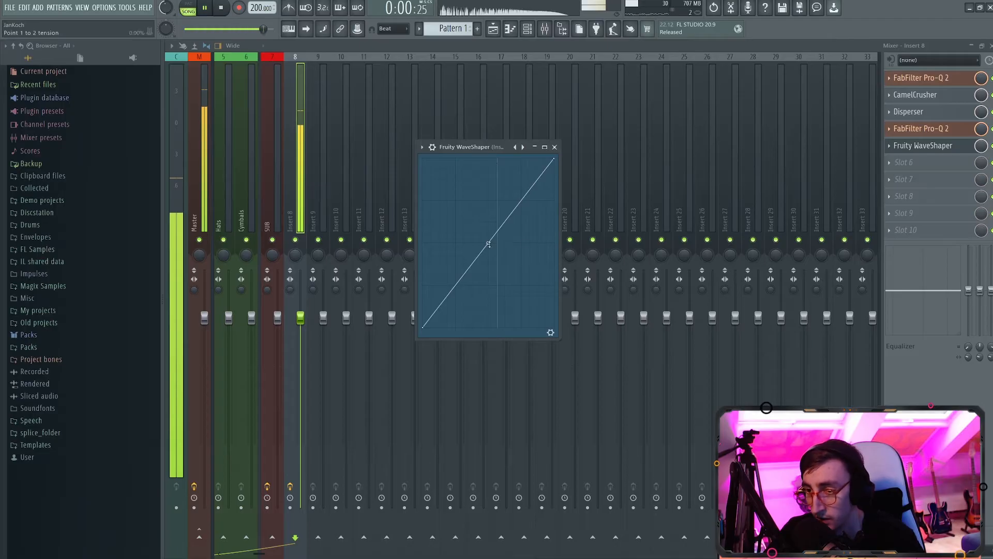
{"action": "left_click_drag", "start_coordinate": [489, 244], "coordinate": [454, 174]}
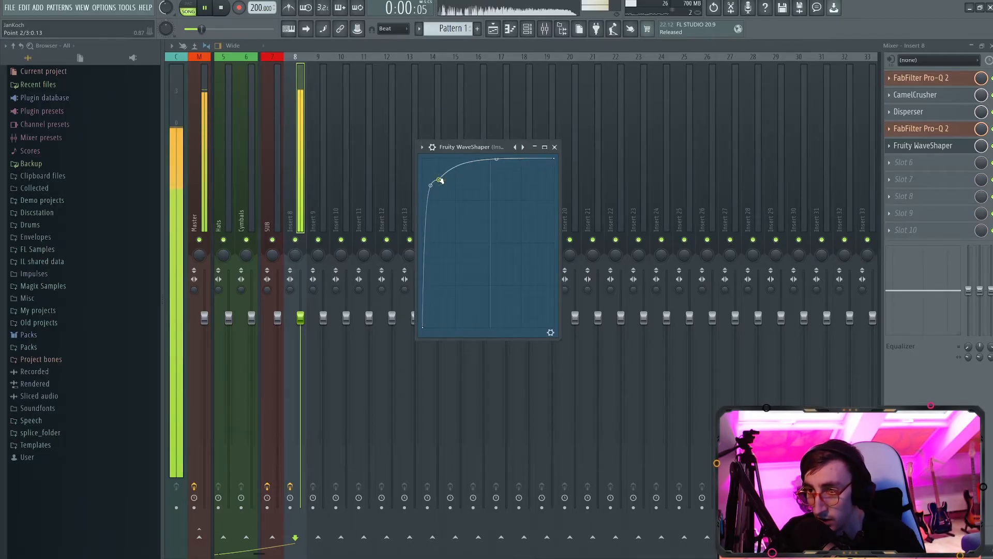
{"action": "left_click", "coordinate": [555, 148]}
{"action": "key", "text": "space"}
In the second Pro-Q 2, add a narrow cut of about 30 dB in the upper bass while the kick plays
{"action": "left_click", "coordinate": [943, 130]}
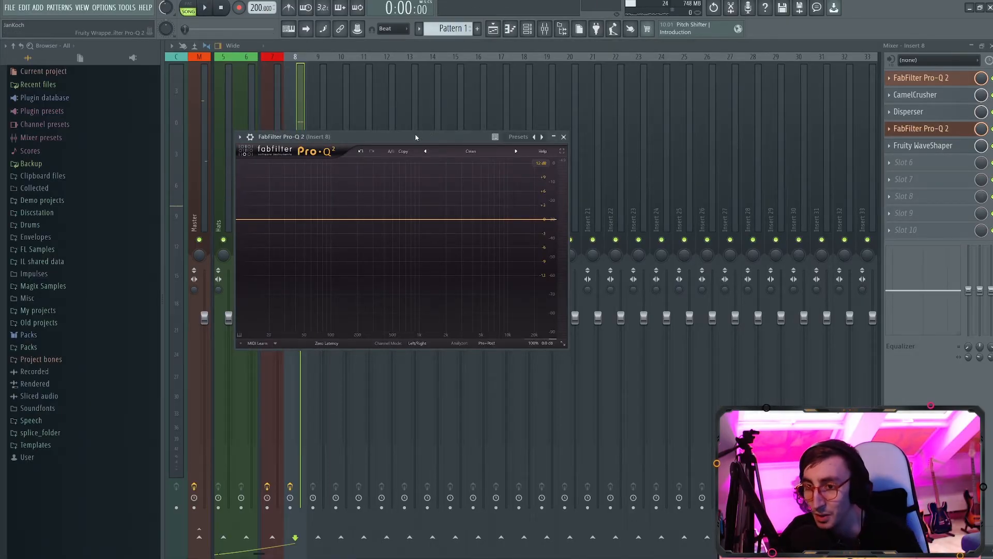
{"action": "left_click_drag", "start_coordinate": [416, 137], "coordinate": [515, 138]}
{"action": "key", "text": "space"}
{"action": "left_click_drag", "start_coordinate": [443, 220], "coordinate": [451, 317]}
{"action": "scroll", "coordinate": [439, 271], "scroll_direction": "up", "scroll_amount": 3}
Add a narrow boost of about 17.5 dB near 206 Hz in the second Pro-Q 2 and raise its low boost
{"action": "left_click_drag", "start_coordinate": [502, 220], "coordinate": [471, 188]}
{"action": "scroll", "coordinate": [499, 189], "scroll_direction": "up", "scroll_amount": 3}
{"action": "scroll", "coordinate": [473, 182], "scroll_direction": "up", "scroll_amount": 3}
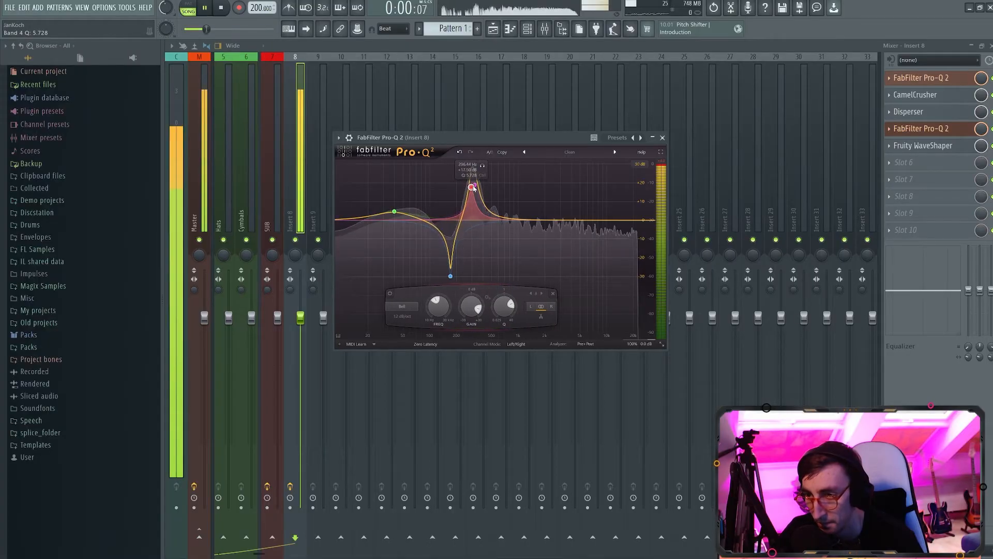
{"action": "left_click_drag", "start_coordinate": [395, 212], "coordinate": [396, 195]}
{"action": "left_click", "coordinate": [663, 138]}
{"action": "key", "text": "space"}
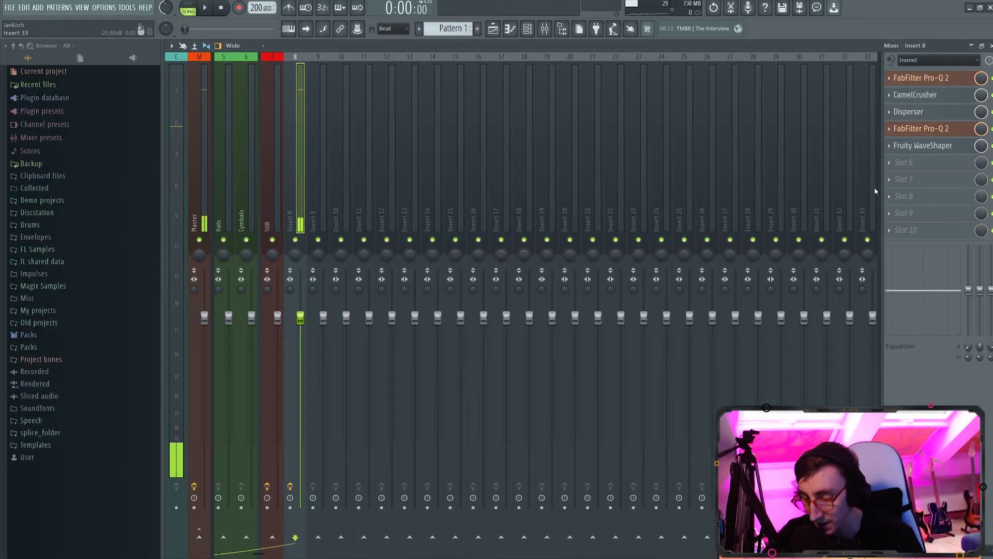
Lower Disperser's frequency while the kick plays and place Disperser after the second Pro-Q 2 in the chain
{"action": "left_click", "coordinate": [909, 112]}
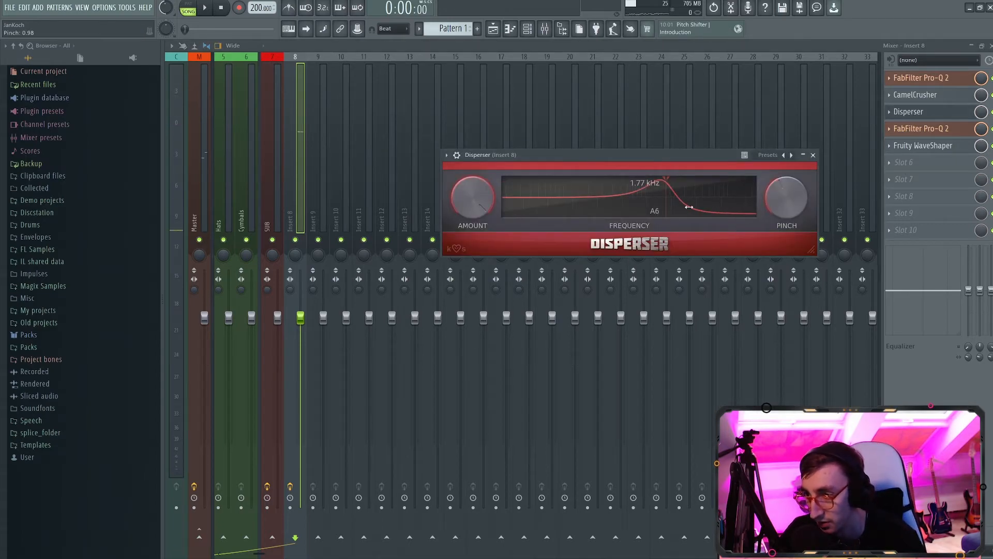
{"action": "key", "text": "space"}
{"action": "left_click_drag", "start_coordinate": [659, 205], "coordinate": [615, 207]}
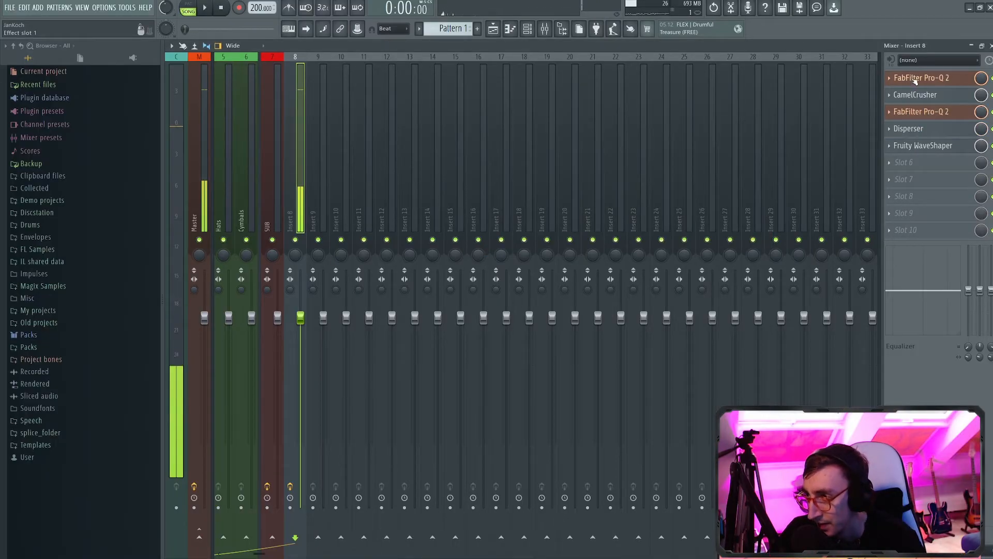
Shift the first Pro-Q 2's high boost down into the low mids and raise the second's low boost to about 18 dB at 45 Hz
{"action": "left_click", "coordinate": [916, 112]}
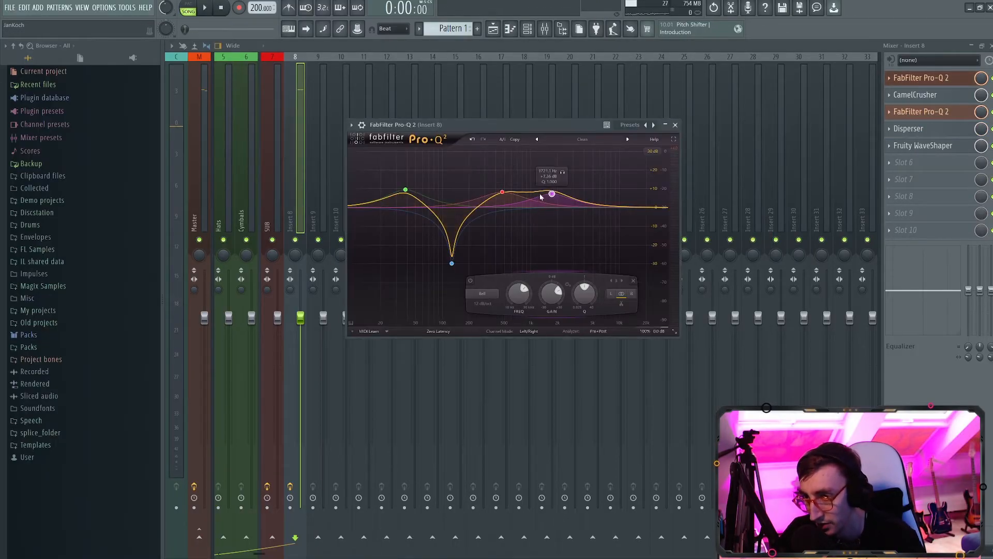
{"action": "left_click_drag", "start_coordinate": [552, 194], "coordinate": [488, 174]}
{"action": "key", "text": "space"}
{"action": "scroll", "coordinate": [540, 184], "scroll_direction": "up", "scroll_amount": 5}
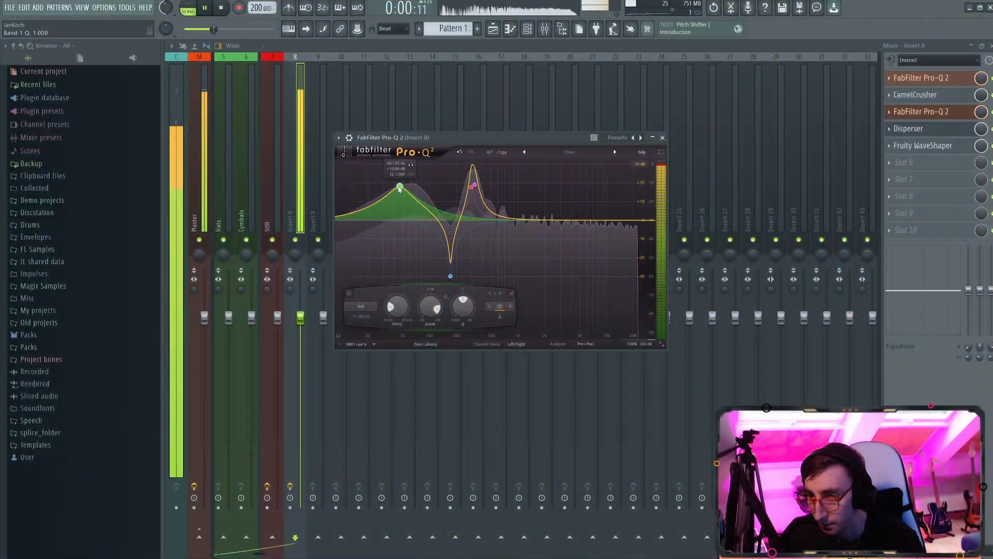
{"action": "left_click", "coordinate": [663, 138]}
{"action": "key", "text": "space"}
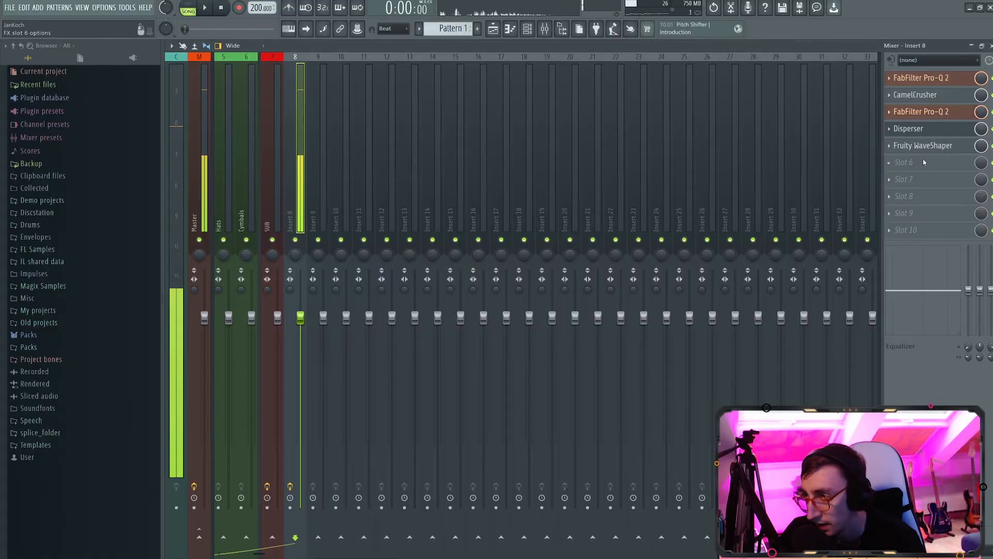
Load Edison in the sixth effect slot and record the processed kick from playback
{"action": "left_click", "coordinate": [923, 162]}
{"action": "left_click", "coordinate": [732, 245]}
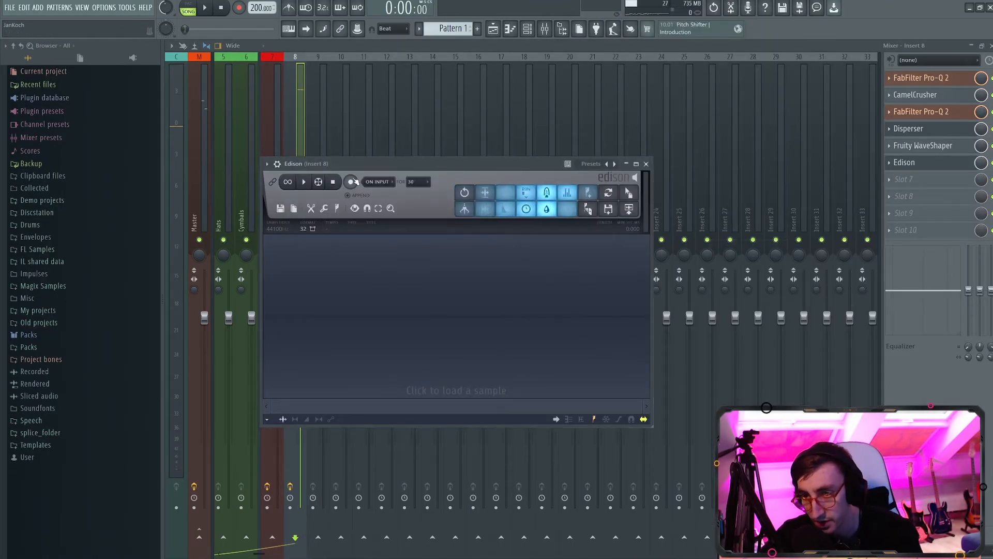
{"action": "left_click", "coordinate": [351, 182]}
{"action": "left_click", "coordinate": [206, 8]}
{"action": "left_click", "coordinate": [221, 9]}
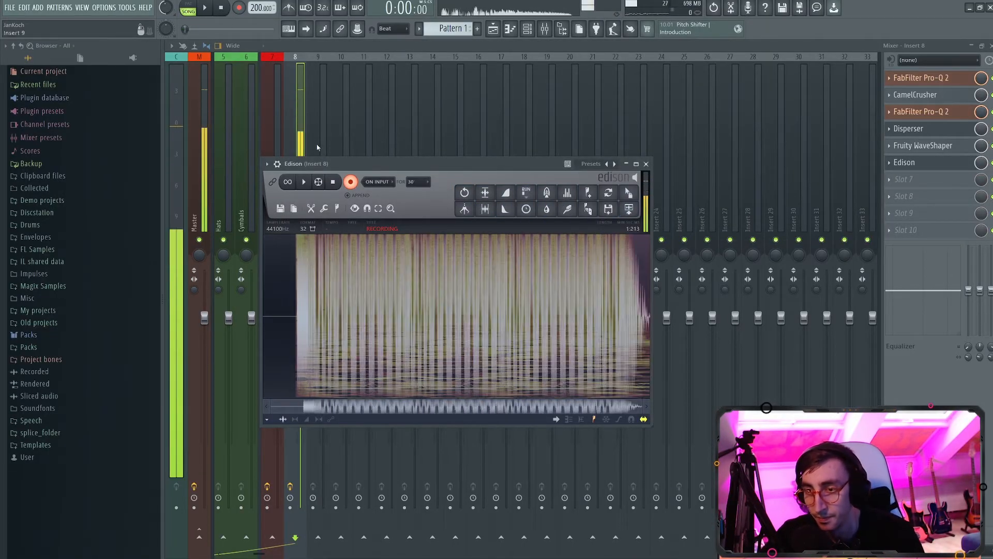
Trim the silence from the Edison recording and place it as a clip on Track 8 of the playlist
{"action": "left_click", "coordinate": [989, 46]}
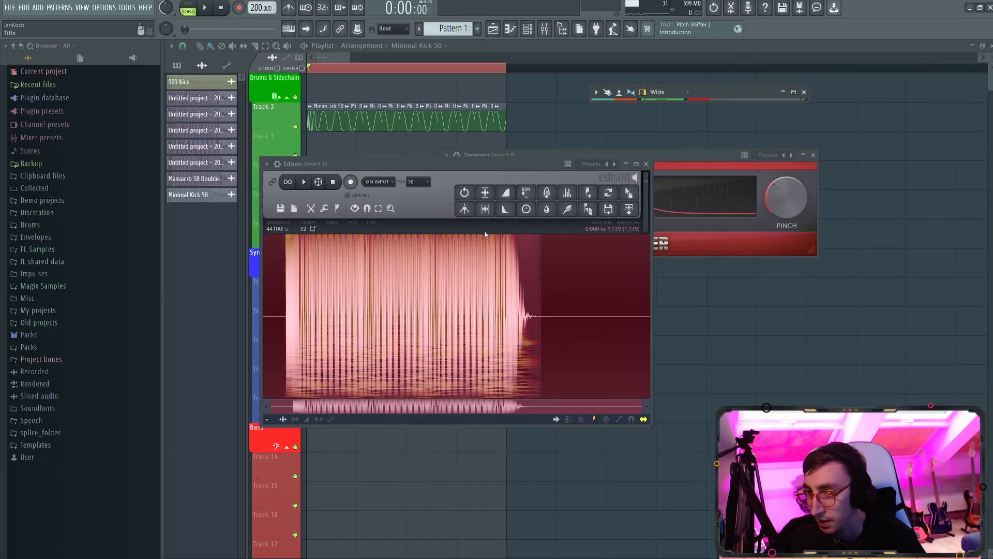
{"action": "left_click", "coordinate": [485, 213]}
{"action": "left_click_drag", "start_coordinate": [629, 193], "coordinate": [725, 297]}
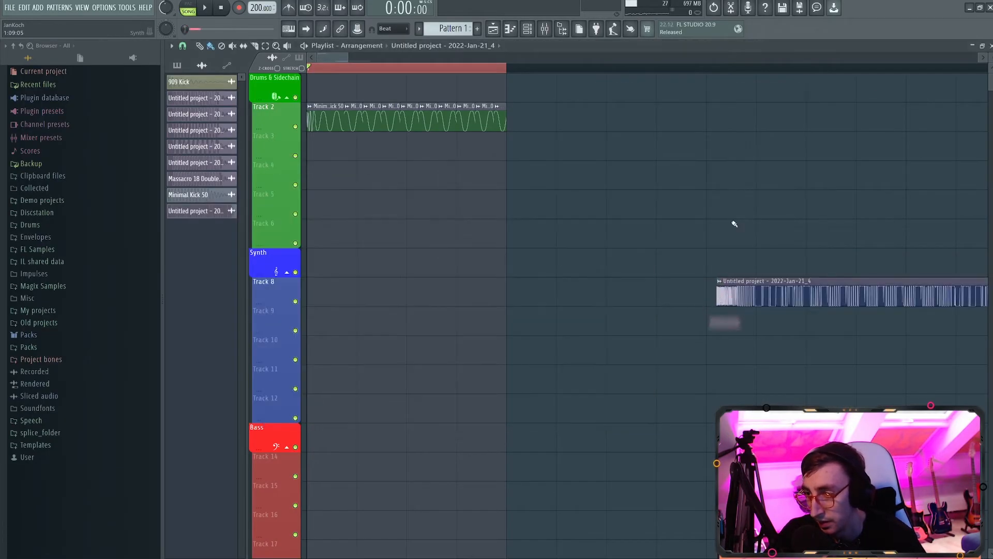
Raise the second Pro-Q 2's low boost to about 29 dB near 50 Hz and adjust its narrow upper boost during playback
{"action": "left_click", "coordinate": [544, 28]}
{"action": "left_click", "coordinate": [793, 93]}
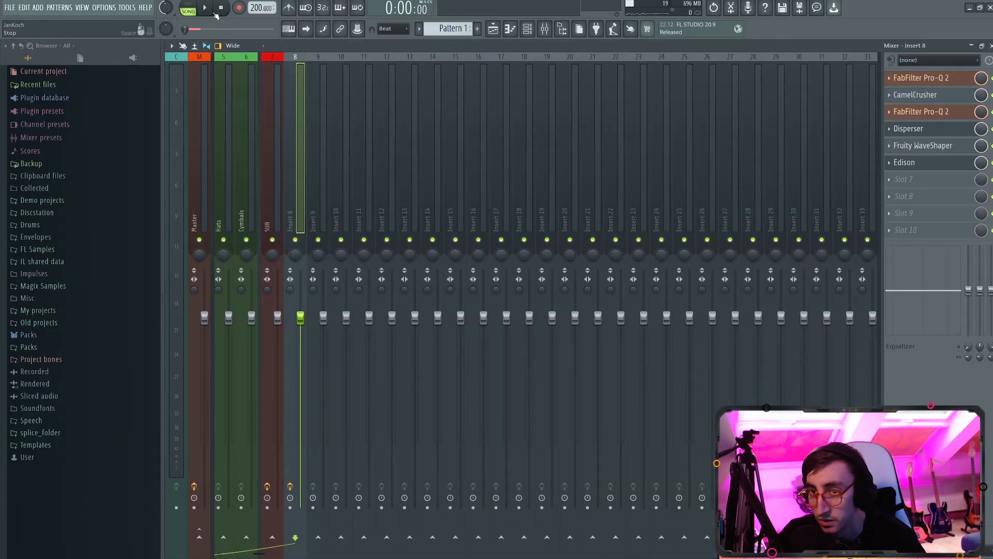
{"action": "key", "text": "space"}
{"action": "left_click", "coordinate": [938, 115]}
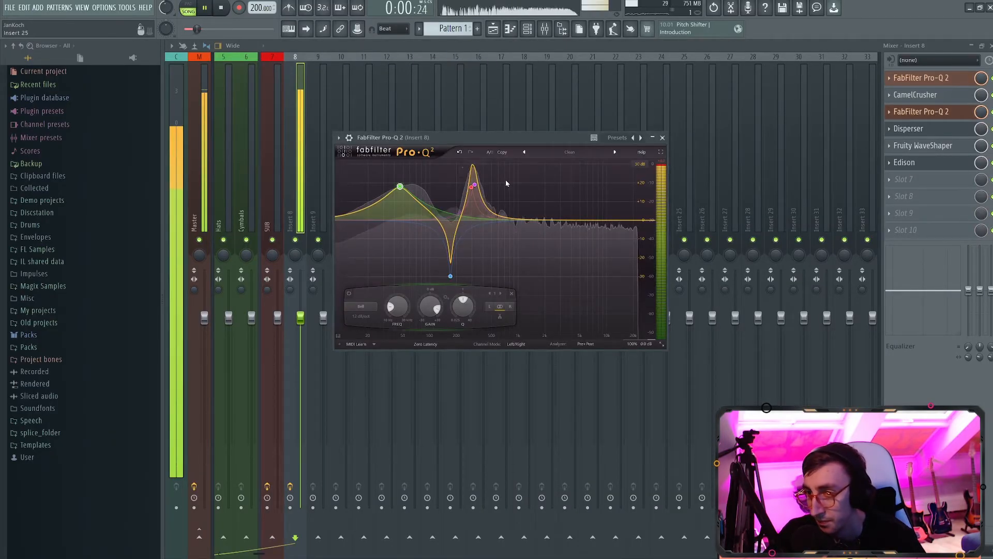
{"action": "mouse_move", "coordinate": [476, 188]}
{"action": "left_mouse_down"}
{"action": "mouse_move", "coordinate": [473, 208]}
{"action": "mouse_move", "coordinate": [472, 186]}
{"action": "left_mouse_up"}
{"action": "left_click_drag", "start_coordinate": [400, 187], "coordinate": [405, 164]}
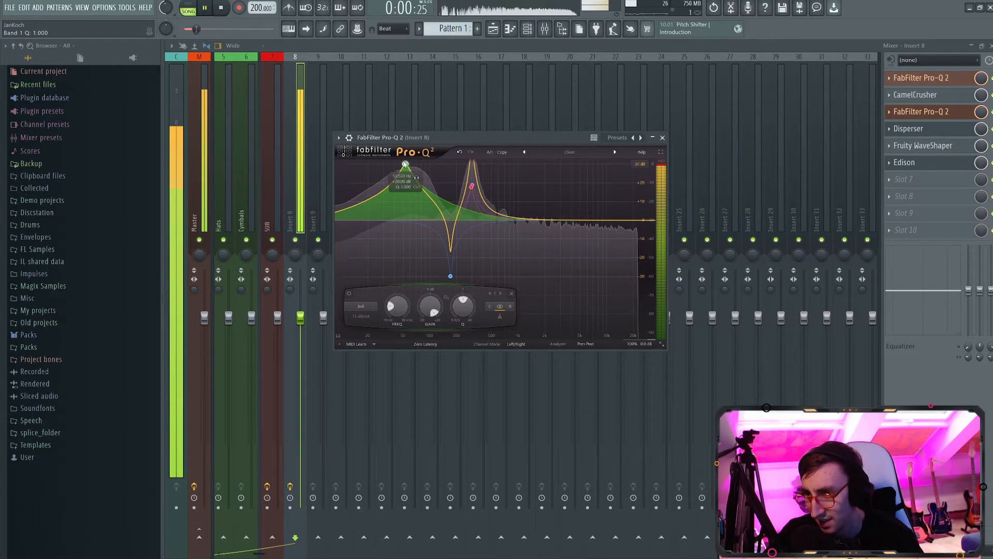
{"action": "left_click_drag", "start_coordinate": [404, 166], "coordinate": [405, 169]}
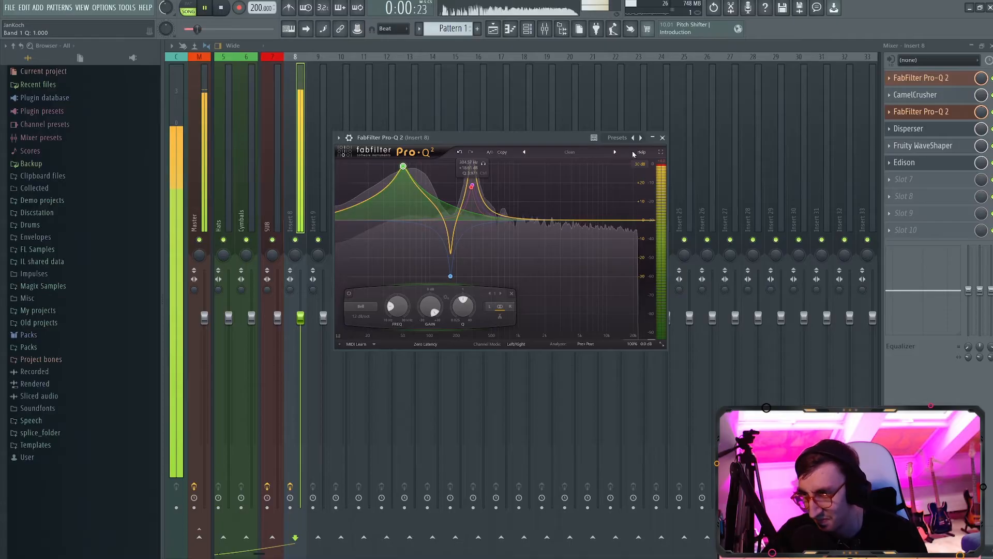
{"action": "left_click", "coordinate": [662, 137]}
{"action": "key", "text": "space"}
Widen the playback range, extend the last Minimal Kick 50 slice on Track 2 to its full tail, and play it
{"action": "left_click", "coordinate": [926, 163]}
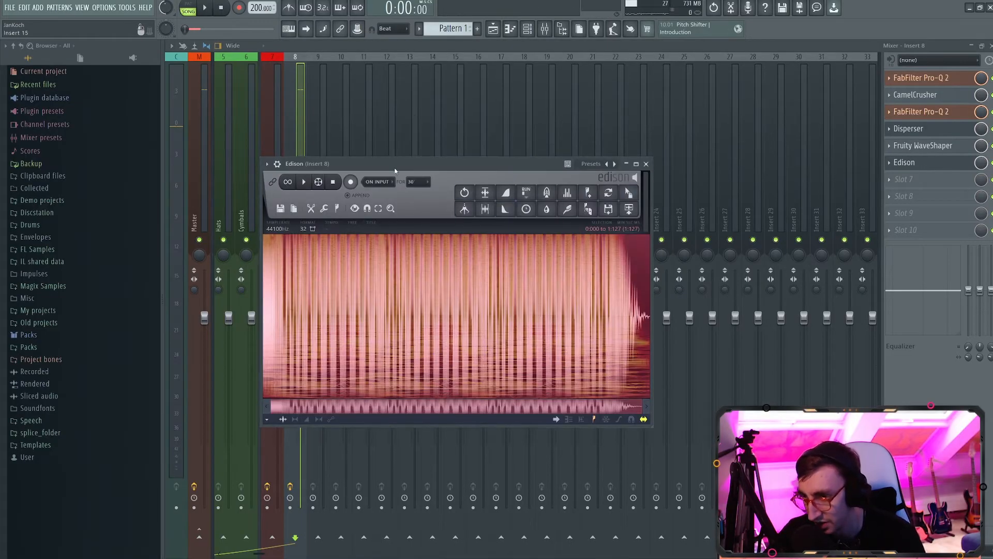
{"action": "left_click", "coordinate": [971, 46]}
{"action": "right_click", "coordinate": [743, 197]}
{"action": "scroll", "coordinate": [472, 91], "scroll_direction": "down", "scroll_amount": 3}
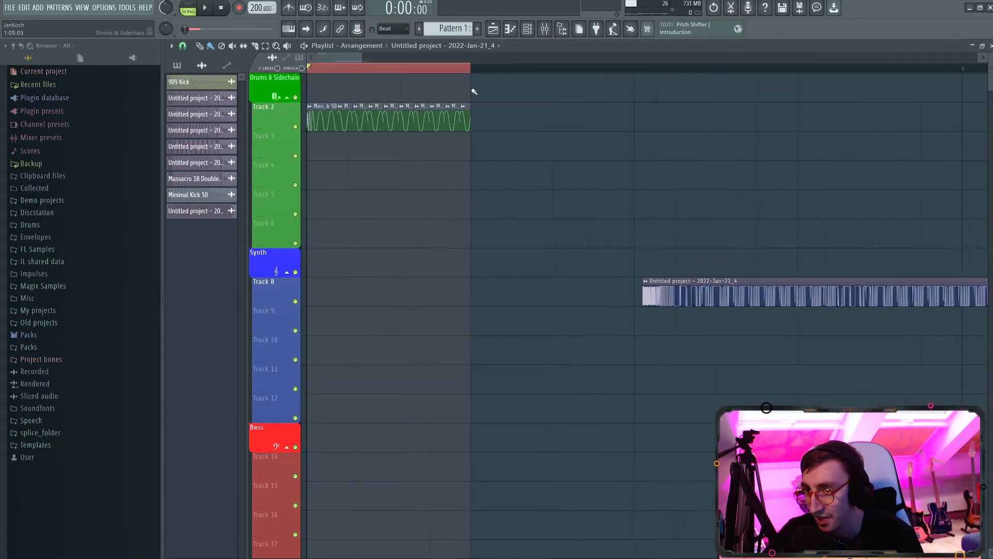
{"action": "left_click_drag", "start_coordinate": [429, 74], "coordinate": [600, 114]}
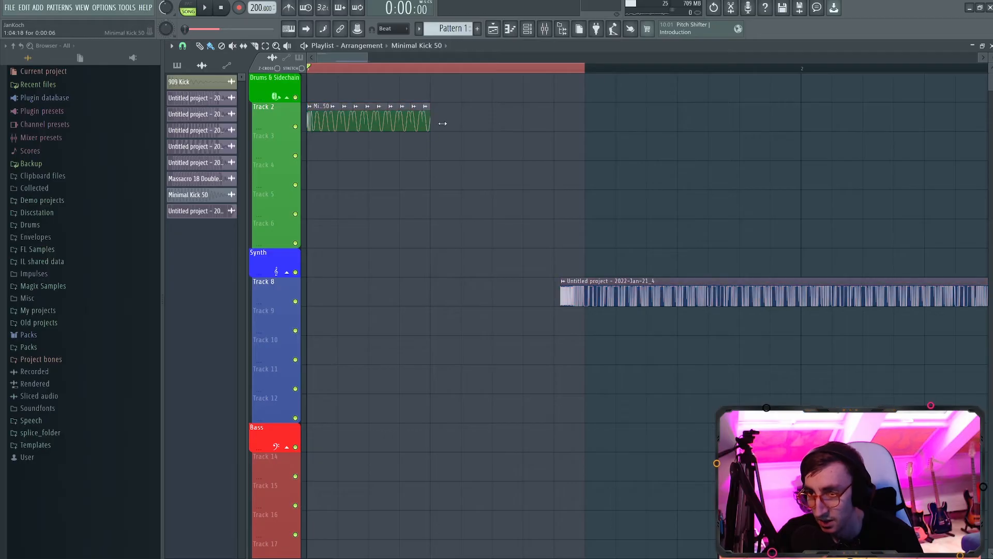
{"action": "left_click_drag", "start_coordinate": [442, 123], "coordinate": [555, 127]}
{"action": "key", "text": "space"}
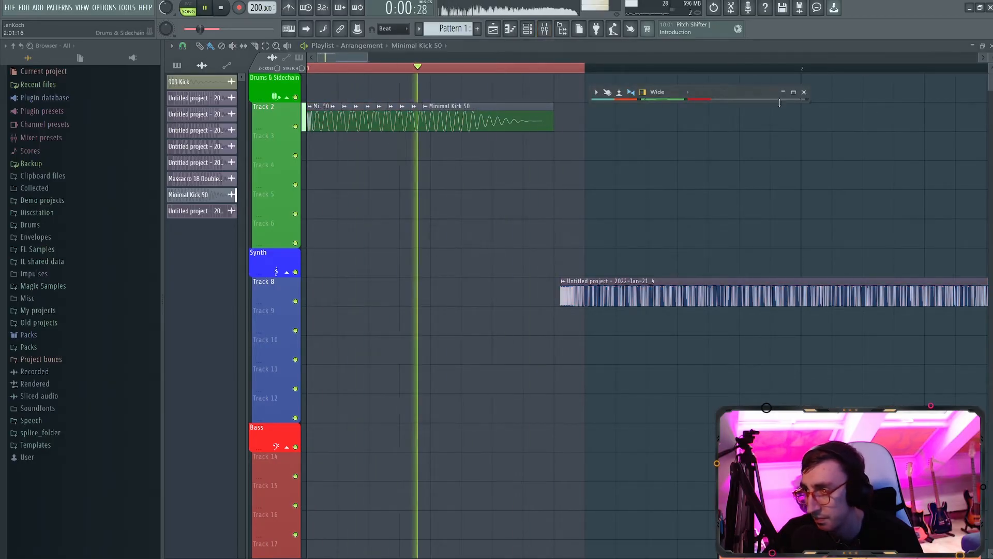
Place the Edison recording of the lengthened kick on Track 5 and shift the Track 8 recording slightly forward in time
{"action": "left_click", "coordinate": [544, 28]}
{"action": "left_click", "coordinate": [942, 164]}
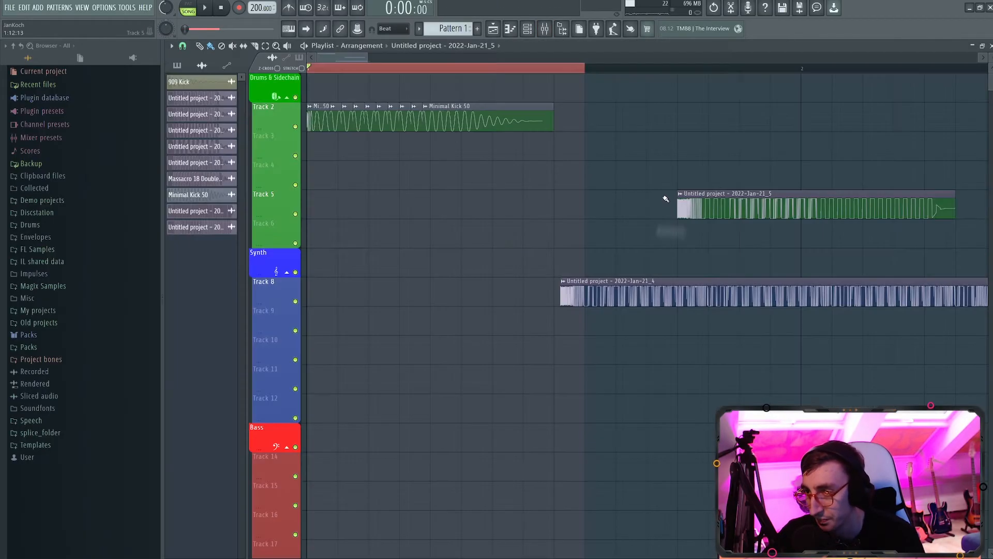
{"action": "left_click_drag", "start_coordinate": [584, 295], "coordinate": [645, 295]}
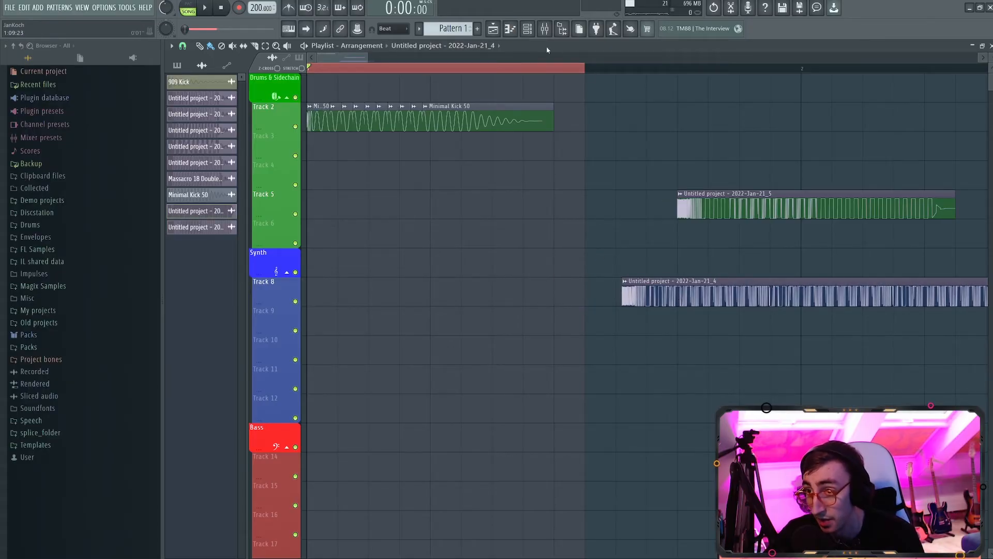
Shorten the playlist's playback range to the first beat and play the kick through insert 8
{"action": "left_click_drag", "start_coordinate": [546, 68], "coordinate": [481, 69]}
{"action": "left_click", "coordinate": [544, 28]}
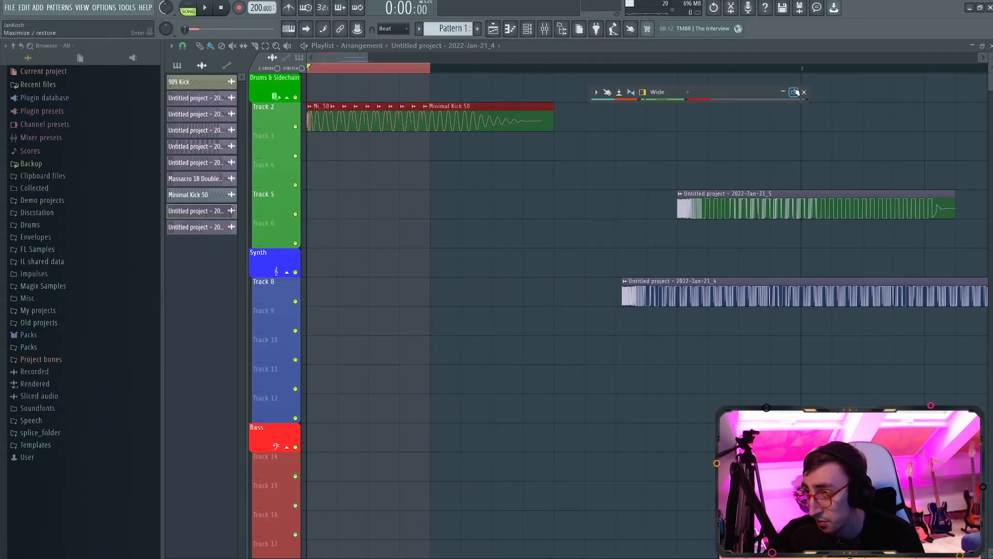
{"action": "left_click", "coordinate": [794, 92]}
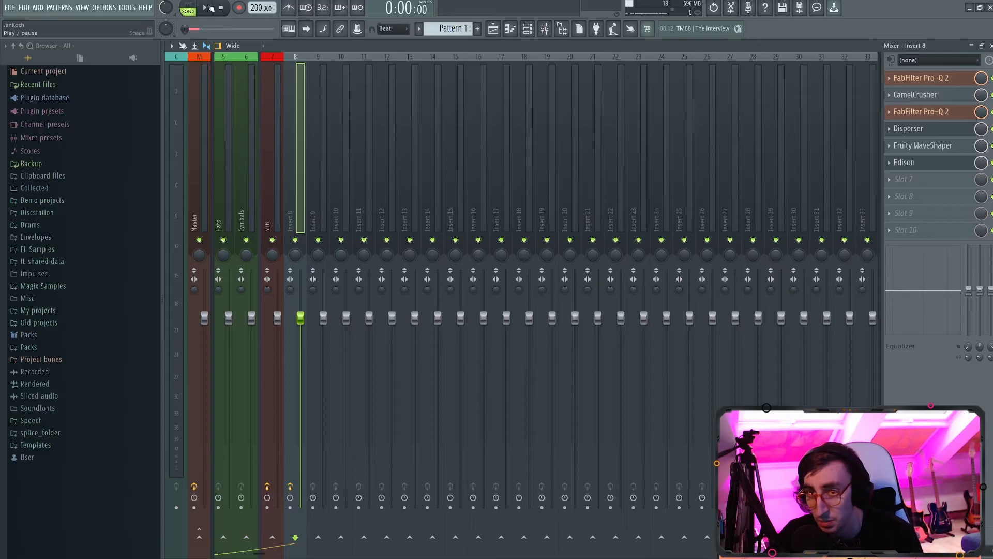
{"action": "left_click", "coordinate": [211, 8]}
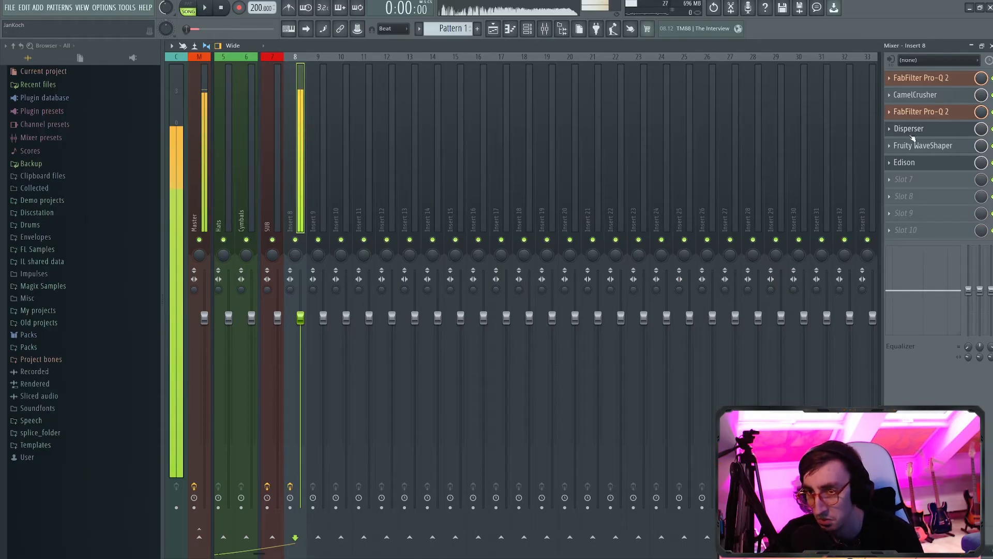
{"action": "key", "text": "space"}
Rework the low boosts of the first Pro-Q 2 toward the sub range, at about 10 dB, while the kick plays
{"action": "left_click", "coordinate": [921, 111]}
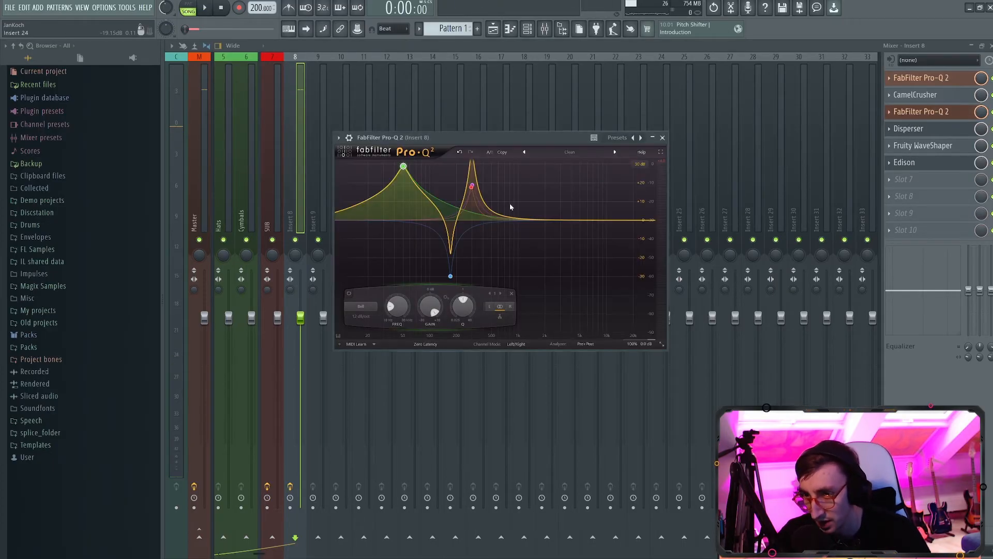
{"action": "left_click", "coordinate": [955, 77]}
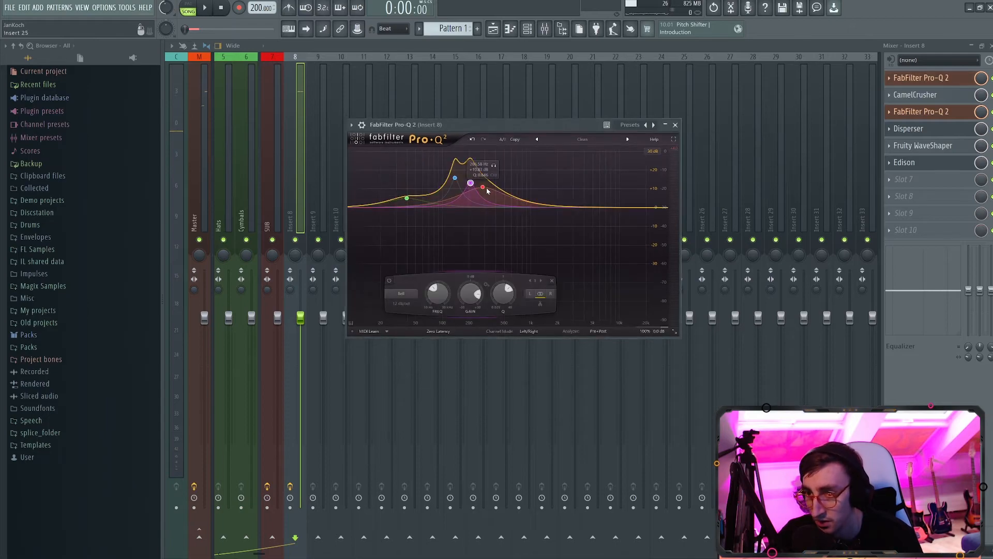
{"action": "key", "text": "space"}
{"action": "left_click_drag", "start_coordinate": [465, 174], "coordinate": [412, 188]}
{"action": "key", "text": "space"}
{"action": "left_click", "coordinate": [675, 125]}
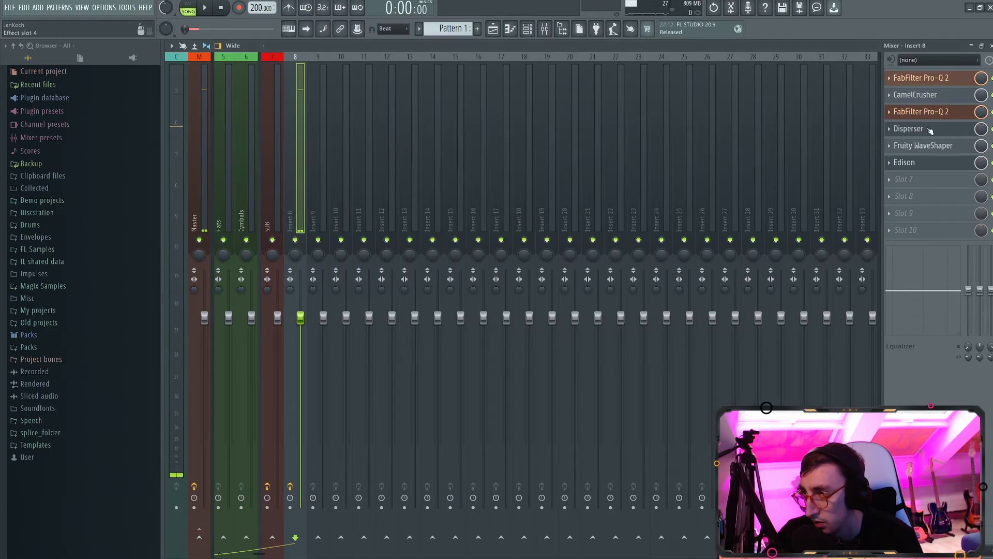
Lower the second Pro-Q 2's low boost near 50 Hz to about 13 dB while the kick plays
{"action": "left_click", "coordinate": [942, 115]}
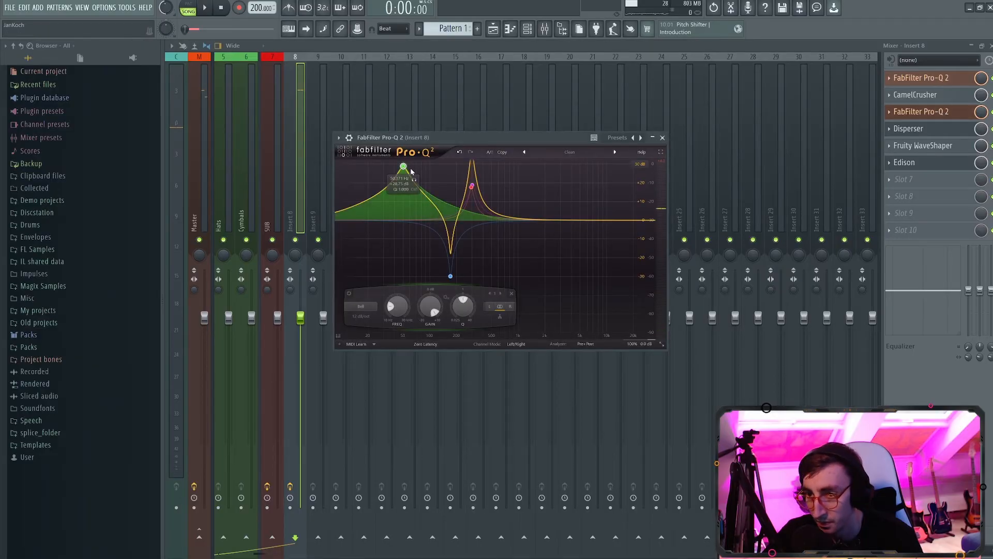
{"action": "key", "text": "space"}
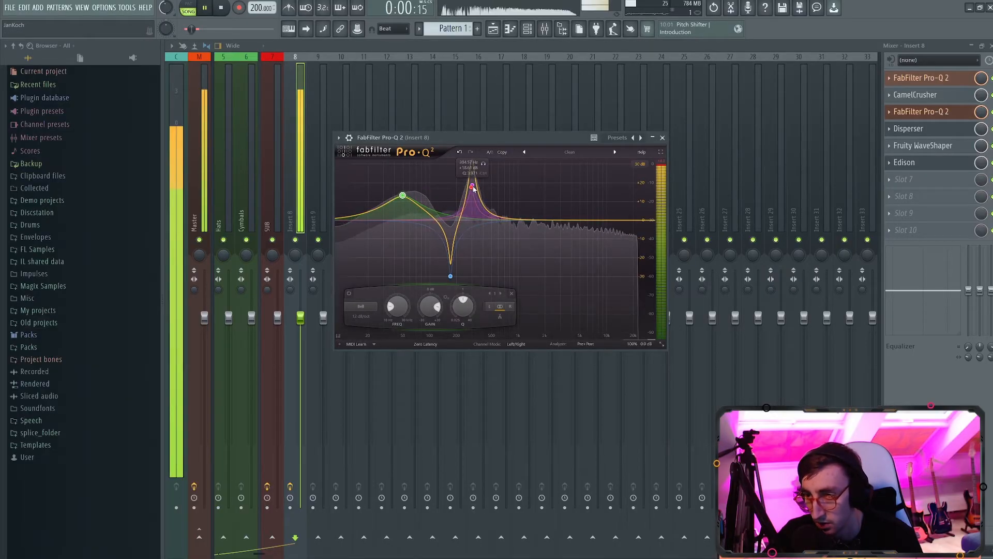
{"action": "left_click", "coordinate": [663, 137]}
{"action": "key", "text": "space"}
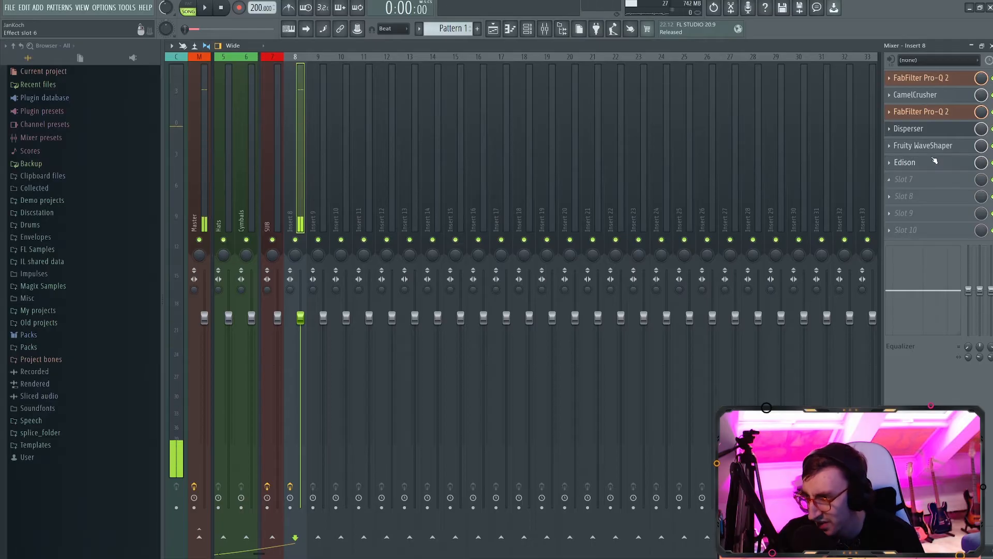
Clear Edison on insert 8, record the kick playback again and place the recording on Track 4 of the playlist
{"action": "left_click", "coordinate": [905, 163]}
{"action": "key", "text": "ctrl+a"}
{"action": "key", "text": "Delete"}
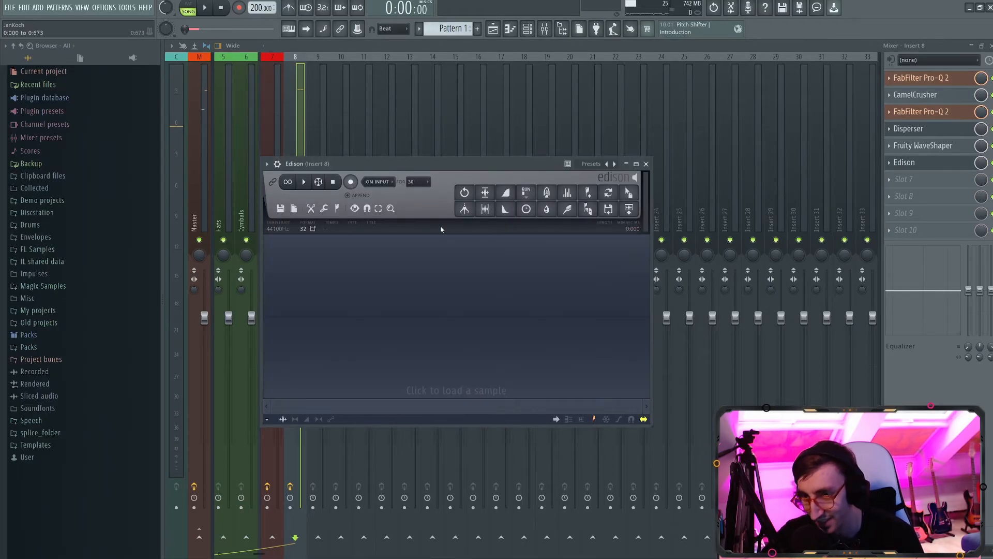
{"action": "left_click", "coordinate": [352, 183]}
{"action": "key", "text": "space"}
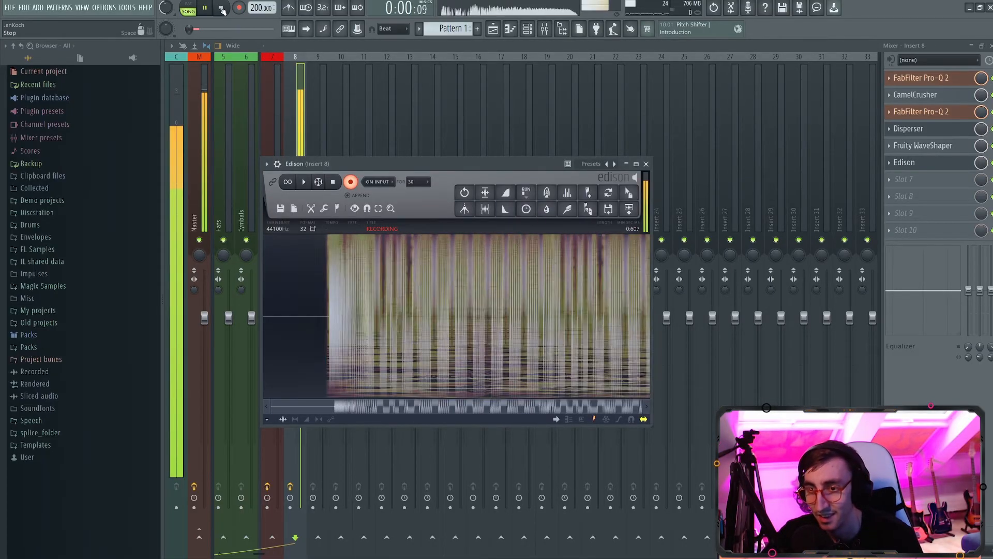
{"action": "left_click", "coordinate": [222, 8]}
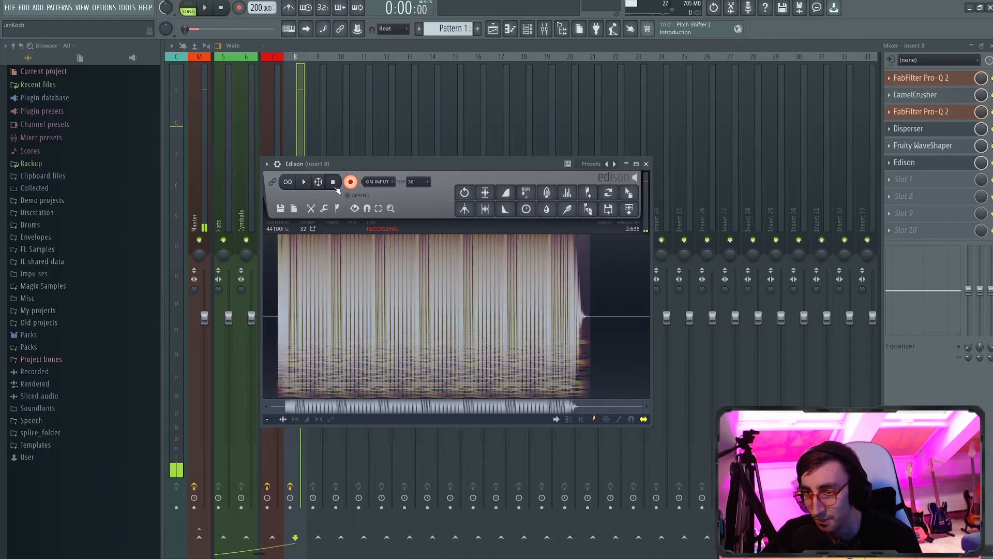
{"action": "left_click", "coordinate": [968, 45]}
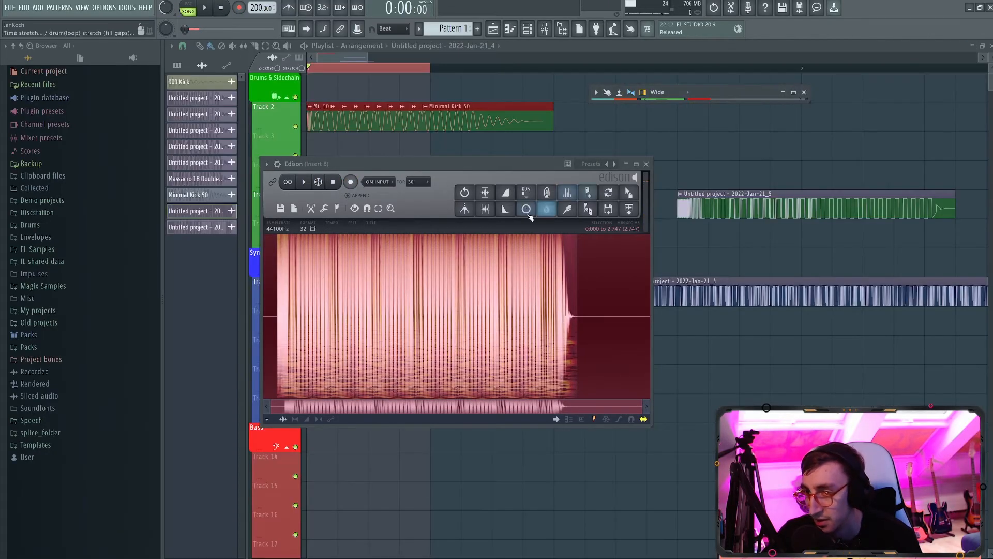
{"action": "left_click_drag", "start_coordinate": [609, 192], "coordinate": [663, 144]}
Open insert 8's Disperser and play the kick through it
{"action": "left_click", "coordinate": [548, 31]}
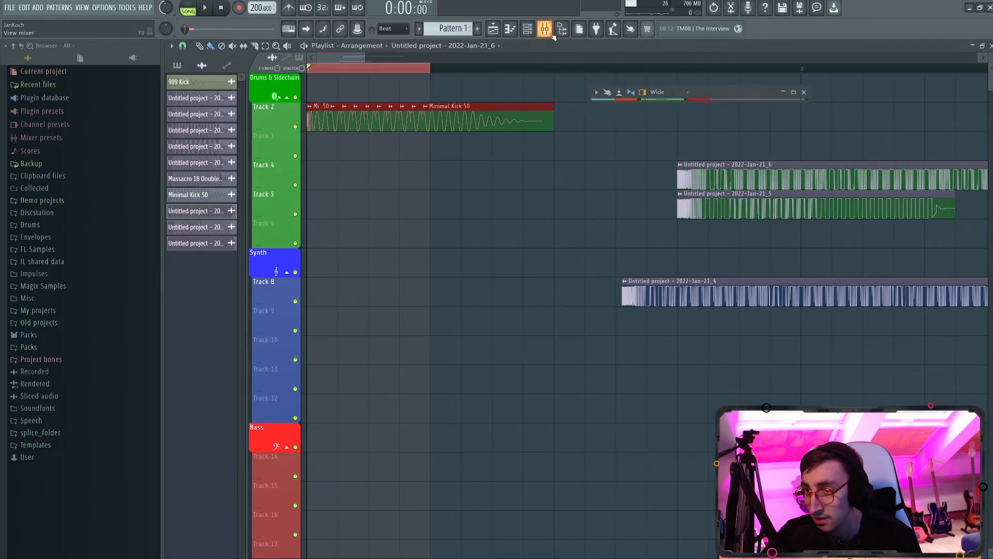
{"action": "left_click", "coordinate": [794, 93]}
{"action": "left_click", "coordinate": [909, 129]}
{"action": "left_click", "coordinate": [207, 9]}
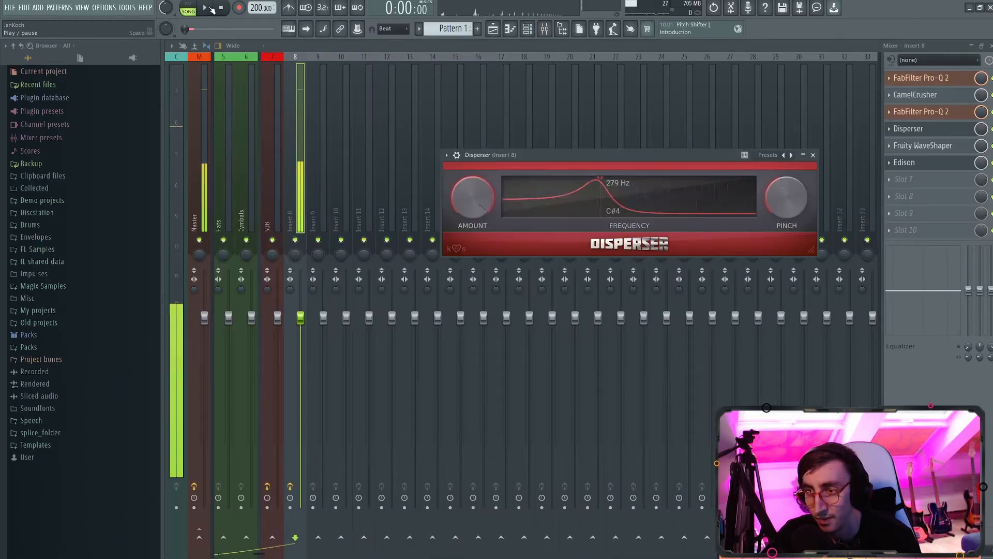
{"action": "key", "text": "space"}
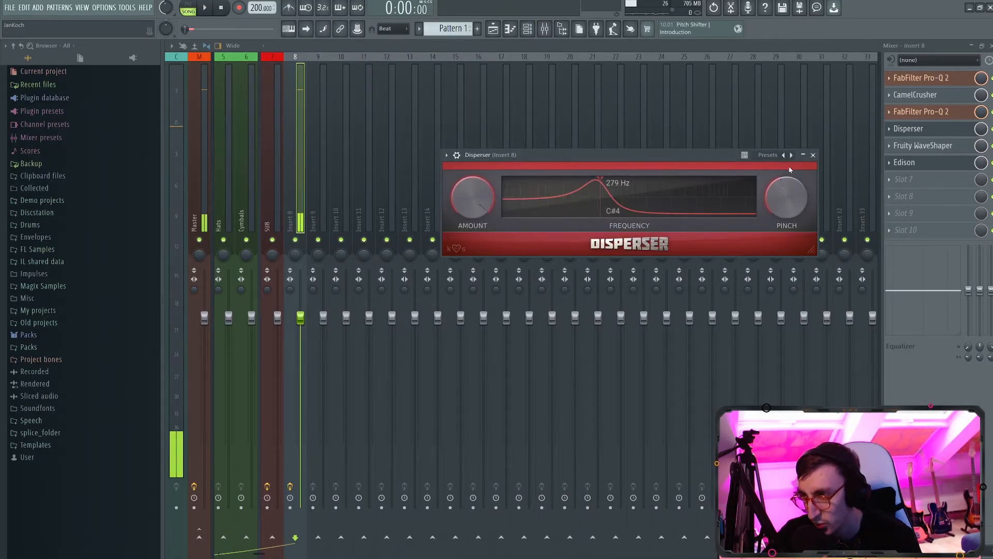
Clear Edison, record one more pass of the processed kick and place the recording on Track 9
{"action": "left_click", "coordinate": [962, 164]}
{"action": "key", "text": "Delete"}
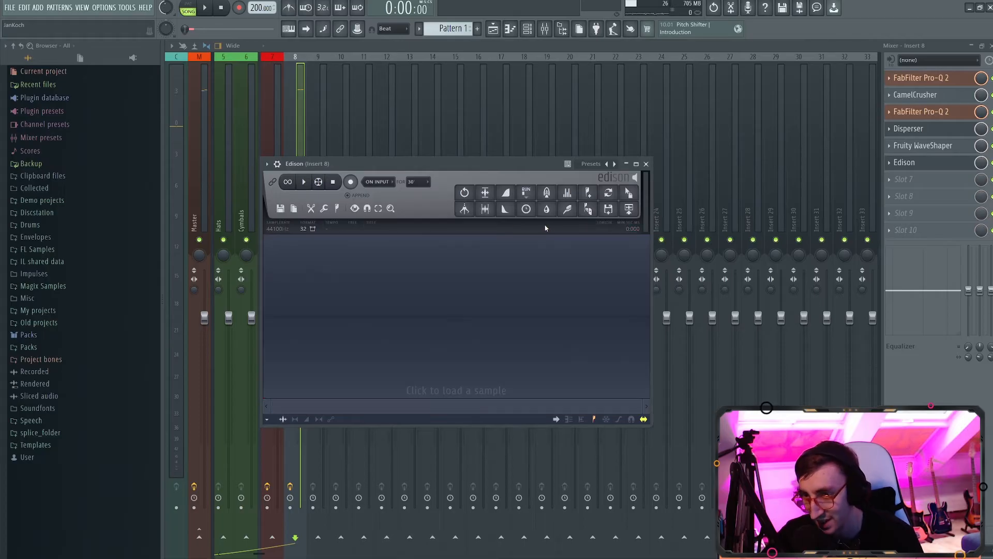
{"action": "left_click", "coordinate": [206, 8]}
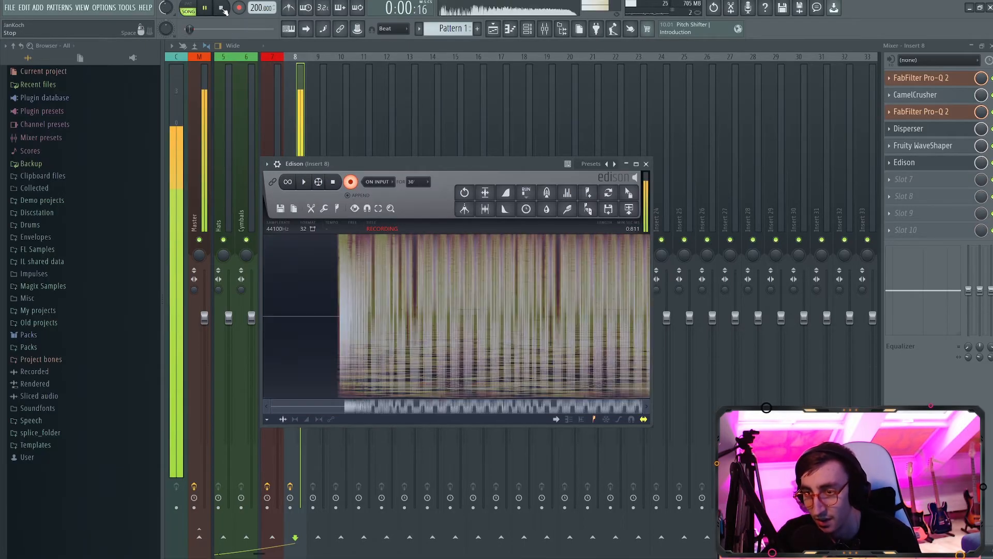
{"action": "left_click", "coordinate": [222, 10]}
{"action": "left_click", "coordinate": [333, 182]}
{"action": "left_click", "coordinate": [494, 214]}
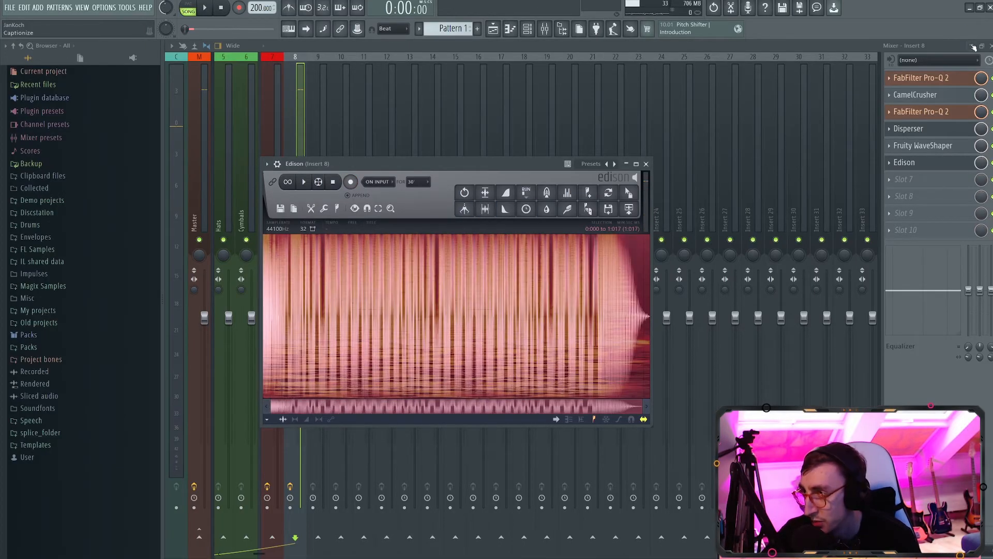
{"action": "key", "text": "F5"}
{"action": "left_click_drag", "start_coordinate": [638, 191], "coordinate": [712, 330]}
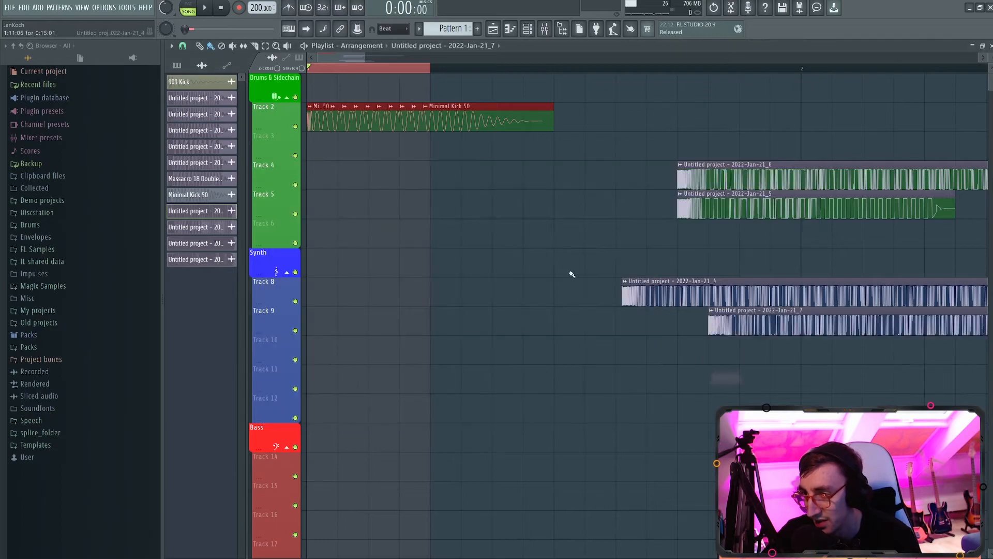
Replace the repeated kick slices on Track 2 with a single full-length Minimal Kick 50 clip and play it
{"action": "scroll", "coordinate": [466, 223], "scroll_direction": "down", "scroll_amount": 3}
{"action": "scroll", "coordinate": [337, 152], "scroll_direction": "up", "scroll_amount": 3}
{"action": "scroll", "coordinate": [332, 143], "scroll_direction": "up", "scroll_amount": 2}
{"action": "right_click", "coordinate": [352, 124]}
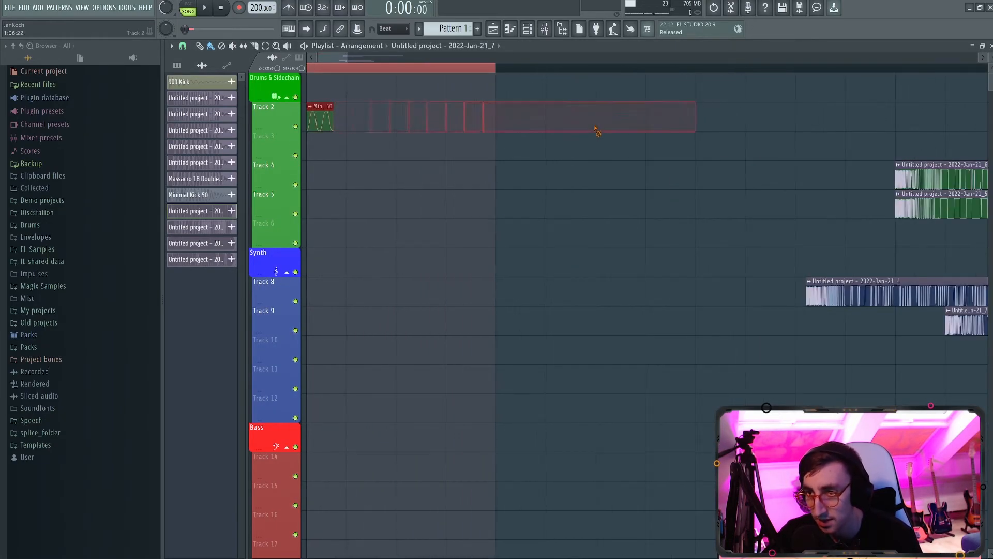
{"action": "left_click", "coordinate": [341, 157], "text": "ctrl"}
{"action": "scroll", "coordinate": [341, 157], "scroll_direction": "down", "scroll_amount": 3}
{"action": "scroll", "coordinate": [350, 179], "scroll_direction": "up", "scroll_amount": 2}
{"action": "scroll", "coordinate": [350, 179], "scroll_direction": "down", "scroll_amount": 2}
{"action": "left_click_drag", "start_coordinate": [316, 119], "coordinate": [424, 119]}
{"action": "key", "text": "space"}
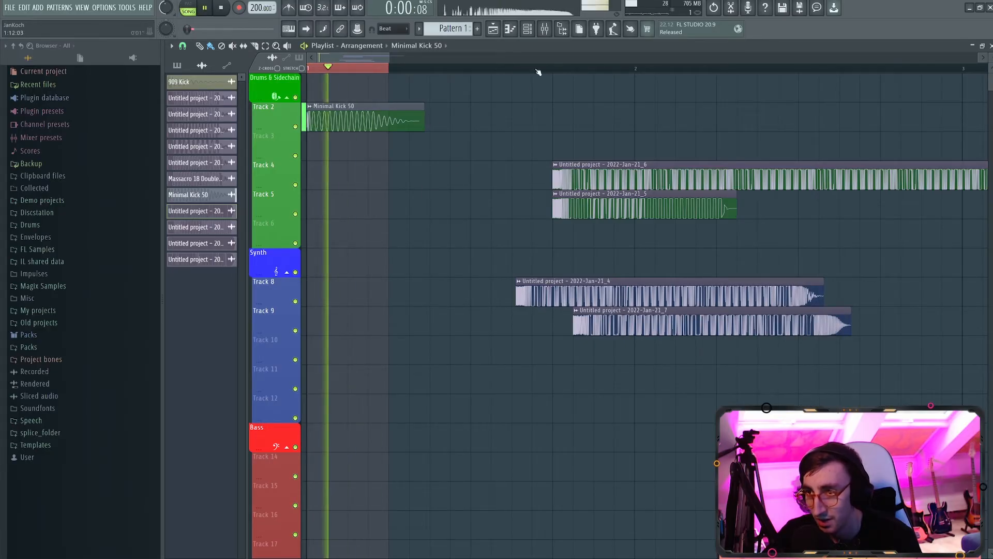
{"action": "key", "text": "space"}
Turn the lowest band of the first Pro-Q 2 on insert 8 from a boost into a cut while the kick plays
{"action": "key", "text": "F9"}
{"action": "left_click", "coordinate": [794, 92]}
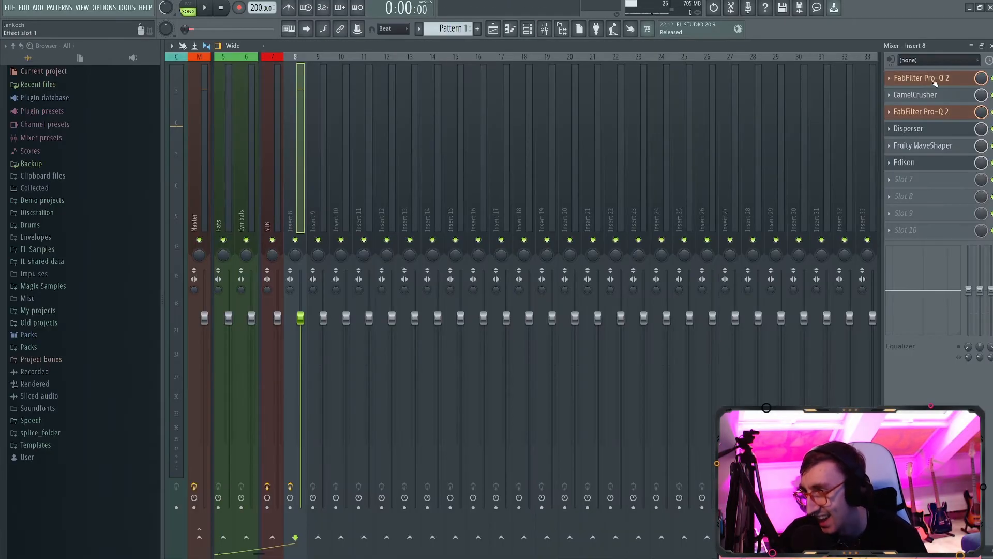
{"action": "left_click", "coordinate": [939, 110]}
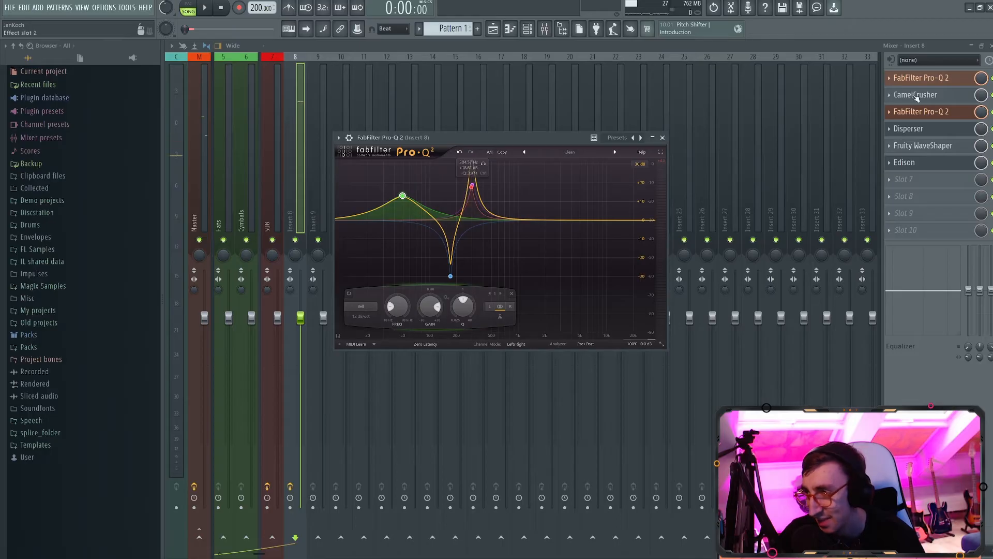
{"action": "left_click", "coordinate": [926, 79]}
{"action": "key", "text": "space"}
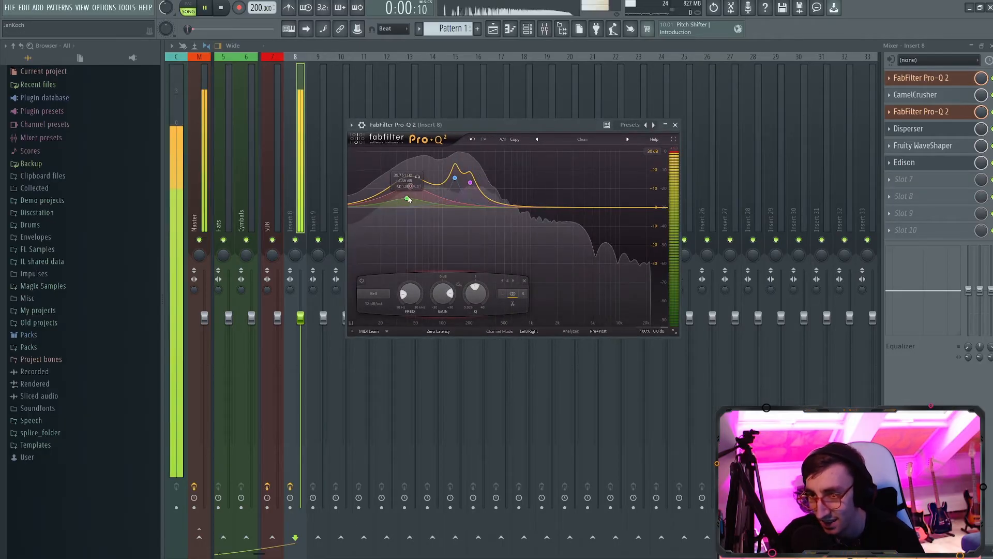
{"action": "mouse_move", "coordinate": [404, 227]}
{"action": "left_mouse_down"}
{"action": "mouse_move", "coordinate": [404, 247]}
{"action": "mouse_move", "coordinate": [404, 232]}
{"action": "left_mouse_up"}
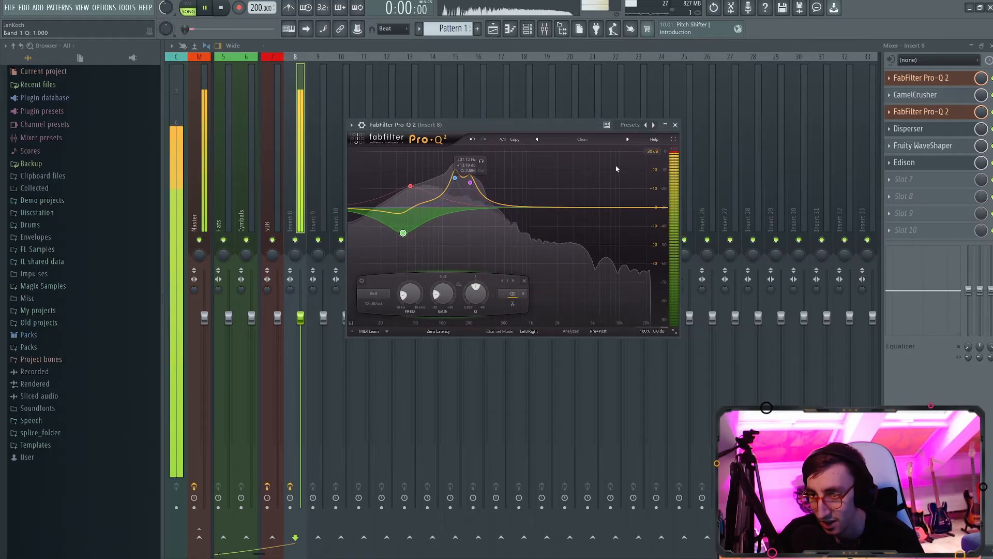
{"action": "left_click", "coordinate": [675, 125]}
{"action": "left_click", "coordinate": [940, 110]}
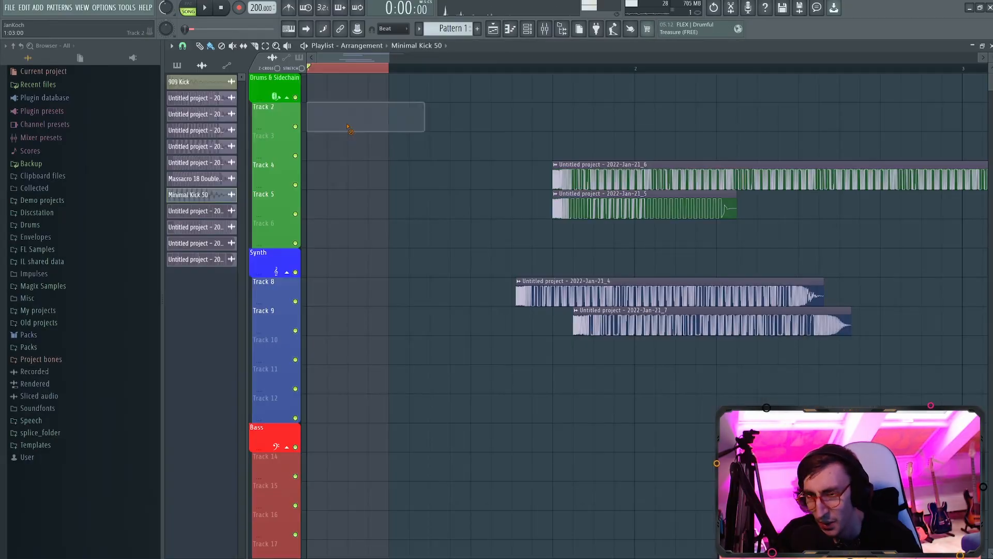
Remove the Minimal Kick 50 clip from Track 2, move the Track 5 recording there past bar 4 and play it
{"action": "scroll", "coordinate": [338, 91], "scroll_direction": "down", "scroll_amount": 2}
{"action": "left_click", "coordinate": [319, 67]}
{"action": "scroll", "coordinate": [582, 323], "scroll_direction": "down", "scroll_amount": 1}
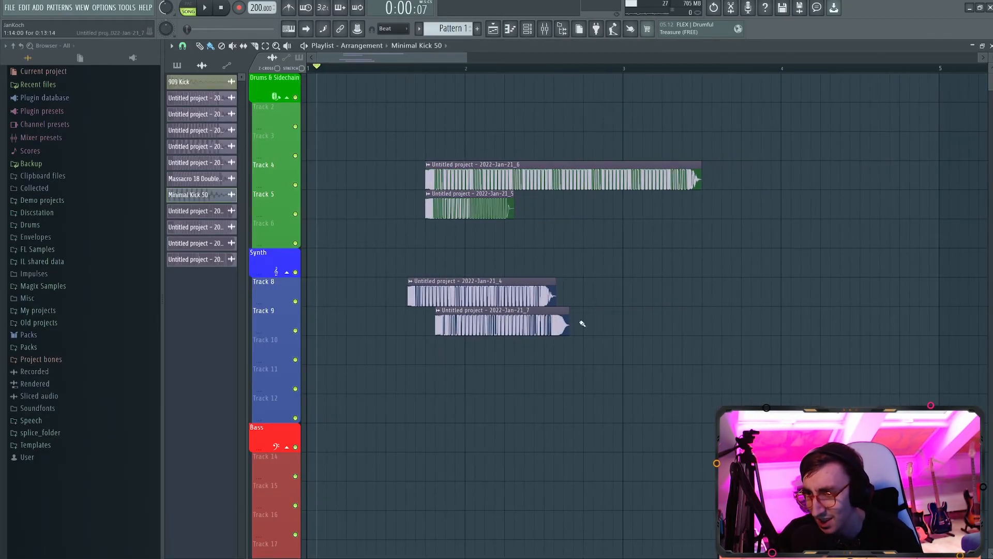
{"action": "left_click_drag", "start_coordinate": [497, 209], "coordinate": [863, 117]}
{"action": "key", "text": "space"}
{"action": "key", "text": "space"}
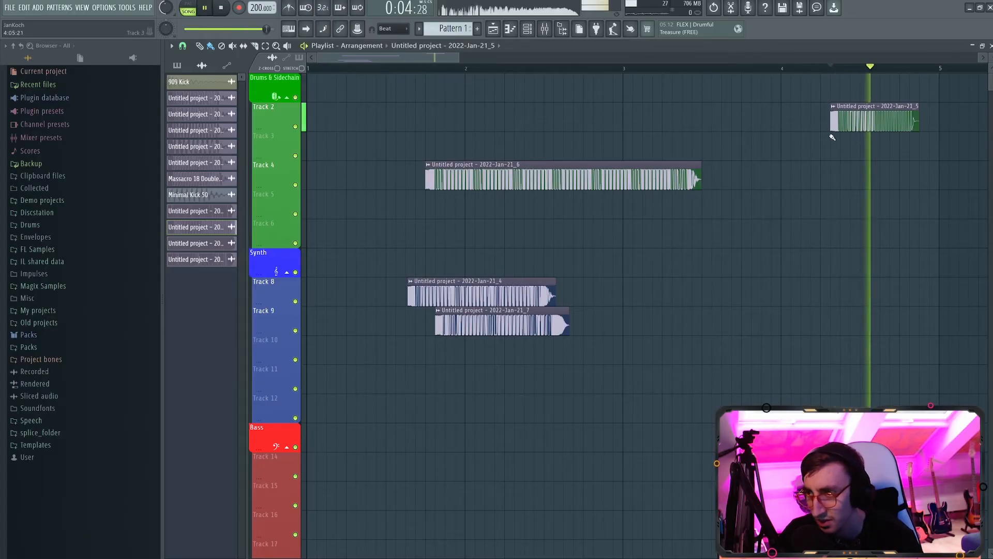
Set the Track 2 recording aside between bars 2 and 3, and move the Track 4 recording to the start and play it
{"action": "left_click_drag", "start_coordinate": [838, 122], "coordinate": [316, 121]}
{"action": "scroll", "coordinate": [405, 218], "scroll_direction": "up", "scroll_amount": 5}
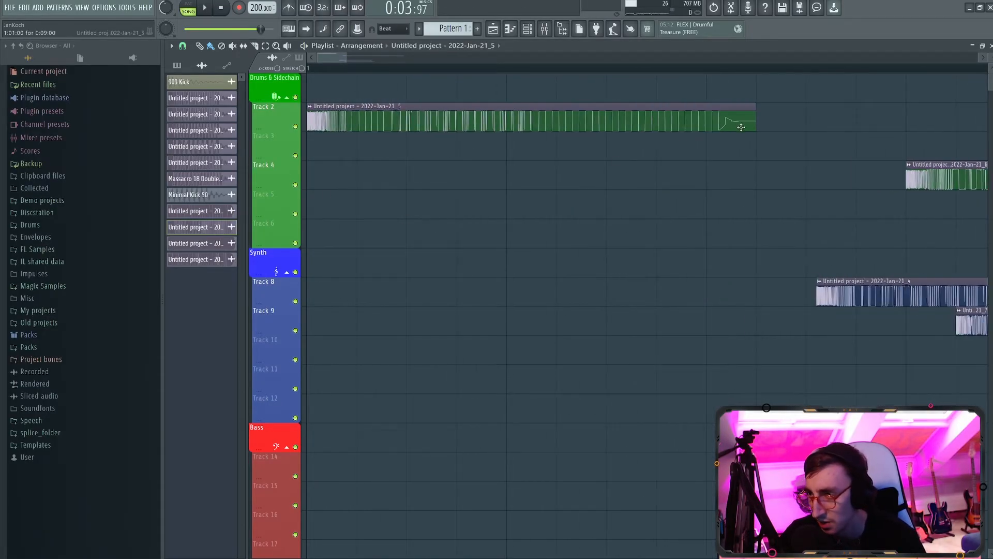
{"action": "scroll", "coordinate": [430, 146], "scroll_direction": "down", "scroll_amount": 4}
{"action": "left_click_drag", "start_coordinate": [373, 120], "coordinate": [758, 101]}
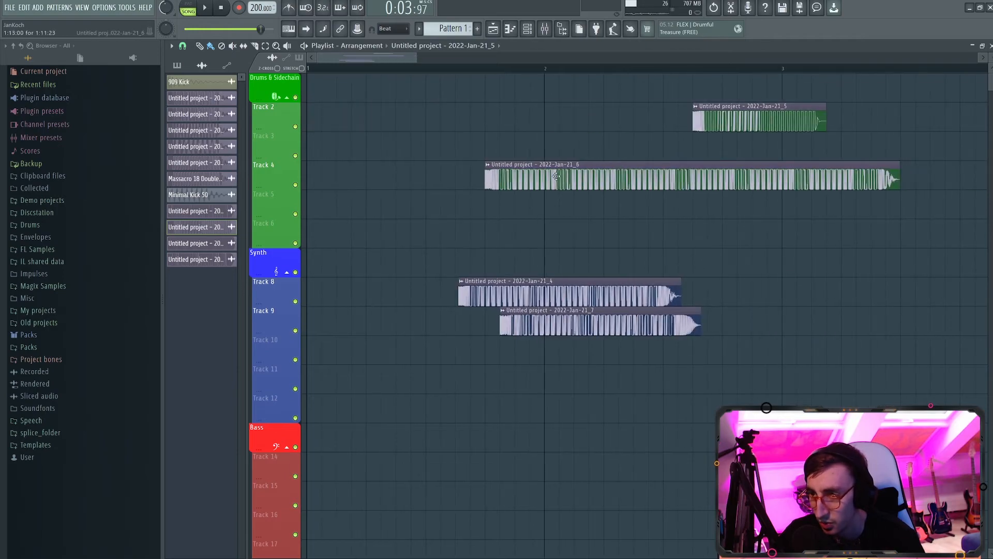
{"action": "left_click_drag", "start_coordinate": [556, 177], "coordinate": [377, 179]}
{"action": "key", "text": "space"}
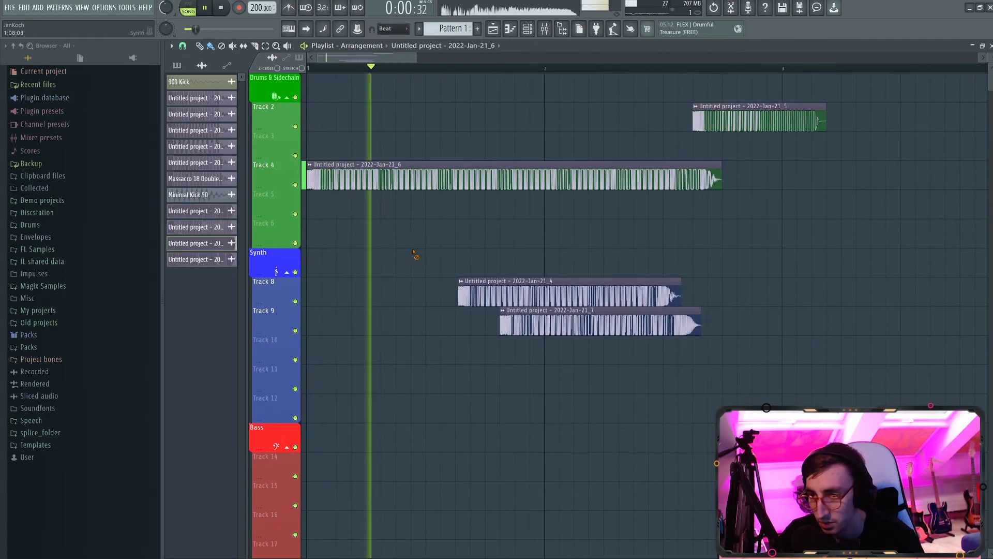
{"action": "key", "text": "space"}
Slice the Track 4 recording into two one-beat pieces from the start and delete the remainder
{"action": "scroll", "coordinate": [300, 174], "scroll_direction": "up", "scroll_amount": 2}
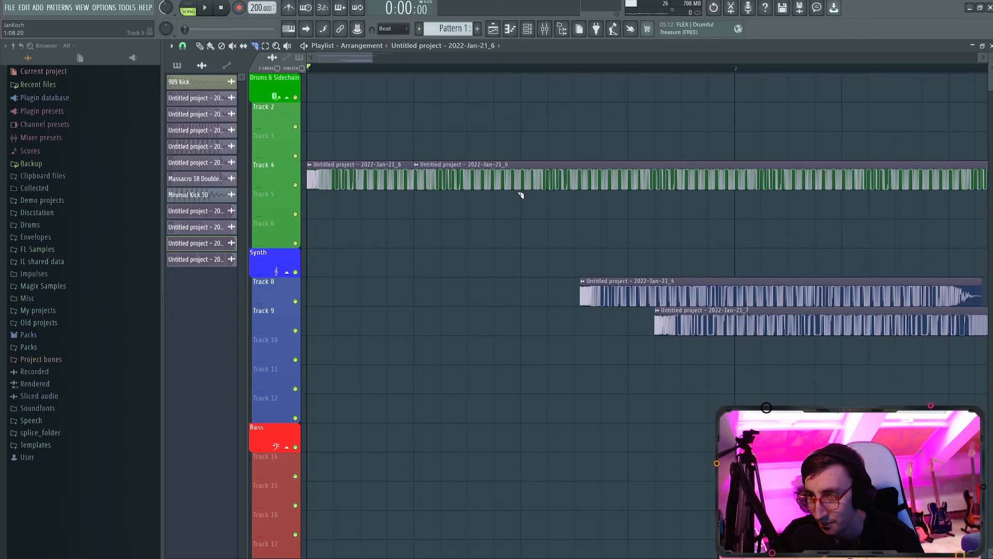
{"action": "scroll", "coordinate": [477, 157], "scroll_direction": "down", "scroll_amount": 2}
{"action": "right_click", "coordinate": [501, 163]}
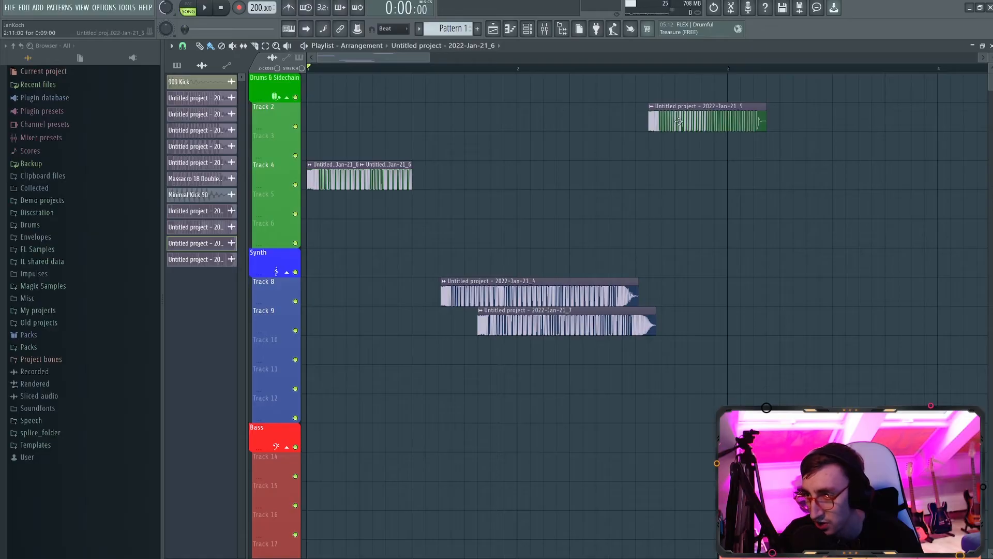
Move the Track 2 recording to the start of the playlist and trim it to one beat
{"action": "left_click_drag", "start_coordinate": [679, 121], "coordinate": [250, 117]}
{"action": "scroll", "coordinate": [417, 135], "scroll_direction": "up", "scroll_amount": 3}
{"action": "left_click_drag", "start_coordinate": [428, 128], "coordinate": [377, 124]}
{"action": "scroll", "coordinate": [339, 207], "scroll_direction": "down", "scroll_amount": 5}
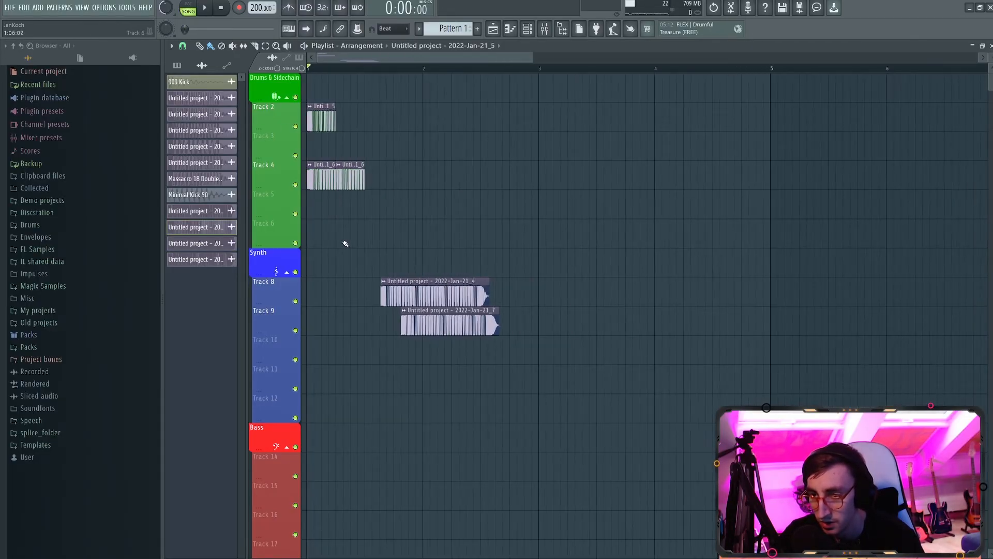
Move Track 4's second slice to the start of Track 3, and solo and play the Track 8 recording from the start of Track 5
{"action": "left_click_drag", "start_coordinate": [352, 175], "coordinate": [334, 206]}
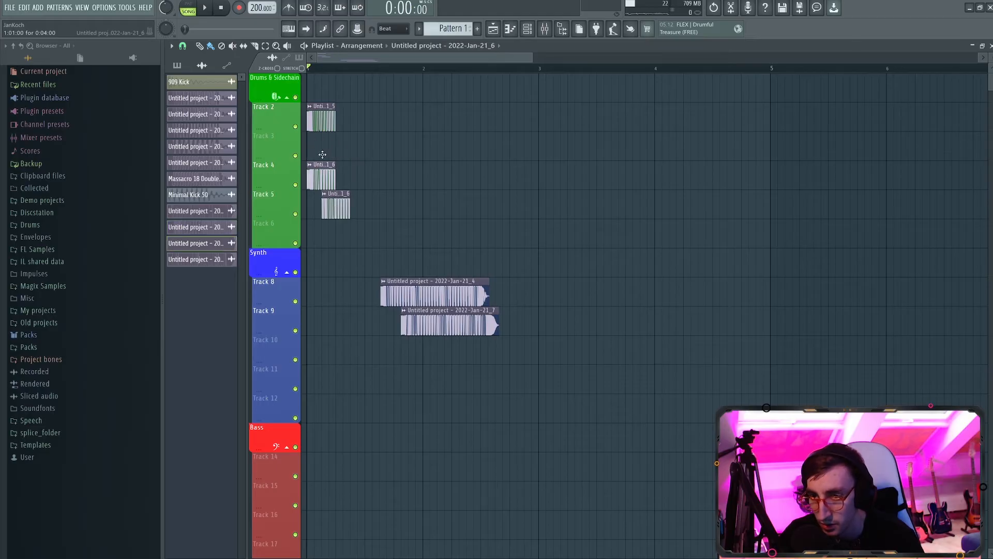
{"action": "left_click_drag", "start_coordinate": [322, 154], "coordinate": [309, 156]}
{"action": "left_click_drag", "start_coordinate": [391, 286], "coordinate": [317, 202]}
{"action": "left_click", "coordinate": [296, 214], "text": "ctrl"}
{"action": "key", "text": "space"}
{"action": "scroll", "coordinate": [282, 230], "scroll_direction": "up", "scroll_amount": 5}
{"action": "key", "text": "space"}
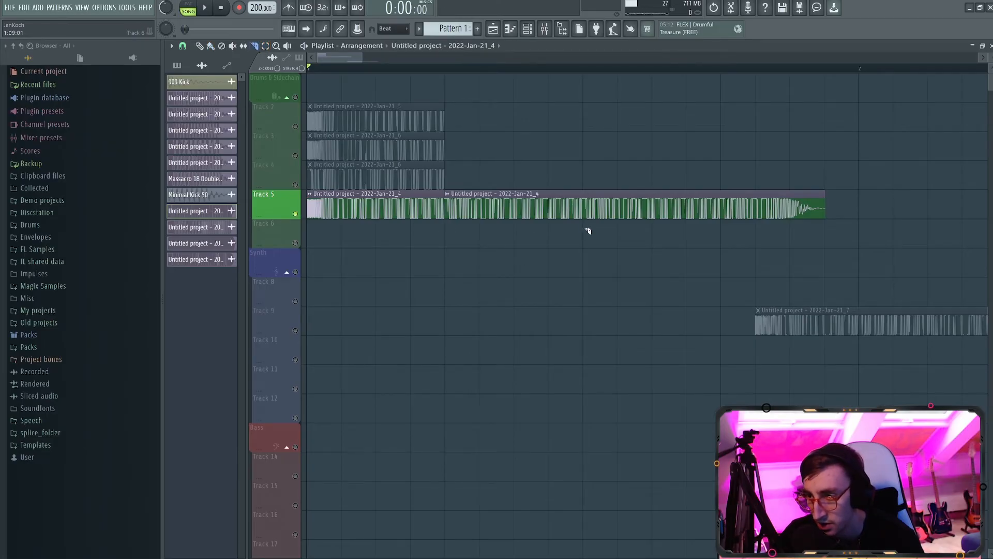
Keep only two one-beat slices of the Track 5 recording and place the second at the start of Track 6
{"action": "right_click", "coordinate": [704, 207]}
{"action": "right_click", "coordinate": [513, 207]}
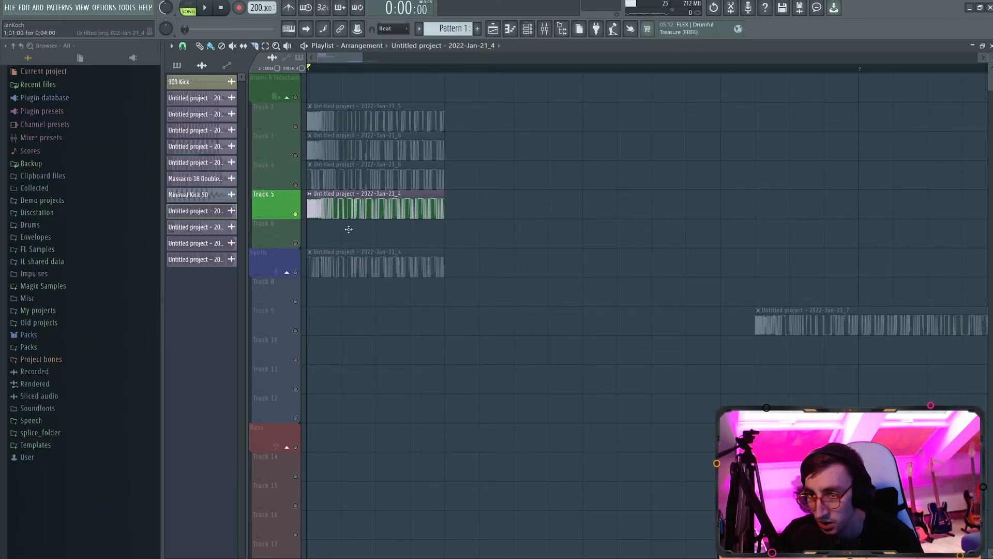
{"action": "left_click", "coordinate": [336, 236]}
Solo the Synth track, move the Track 9 recording to its start and play it
{"action": "scroll", "coordinate": [303, 278], "scroll_direction": "down", "scroll_amount": 3}
{"action": "right_click", "coordinate": [304, 278]}
{"action": "left_click", "coordinate": [296, 272], "text": "ctrl"}
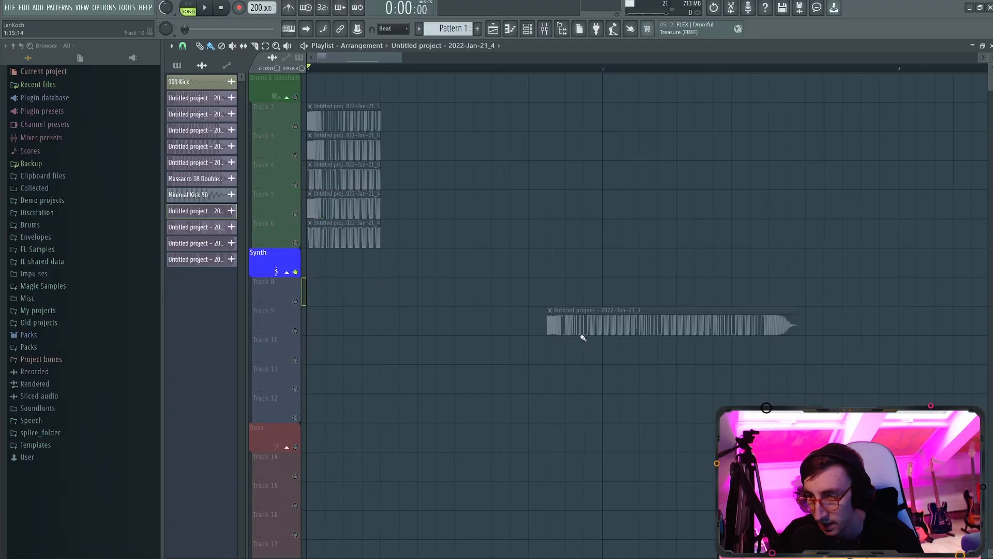
{"action": "left_click_drag", "start_coordinate": [581, 333], "coordinate": [341, 274]}
{"action": "key", "text": "space"}
{"action": "key", "text": "space"}
Shorten the Synth track's recording to a quarter beat and copy it to the start of the Bass track
{"action": "scroll", "coordinate": [414, 311], "scroll_direction": "up", "scroll_amount": 2}
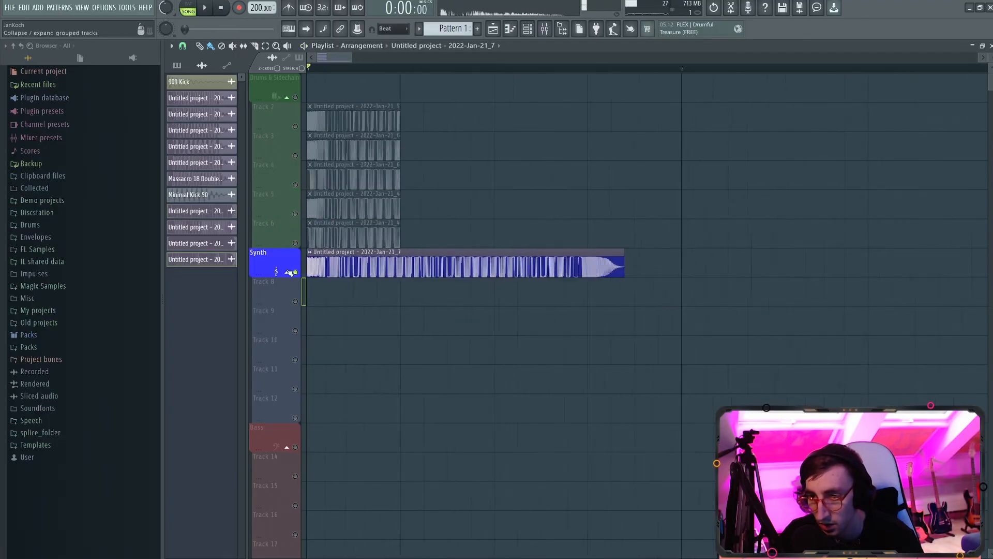
{"action": "left_click_drag", "start_coordinate": [687, 269], "coordinate": [355, 273]}
{"action": "scroll", "coordinate": [328, 282], "scroll_direction": "up", "scroll_amount": 2}
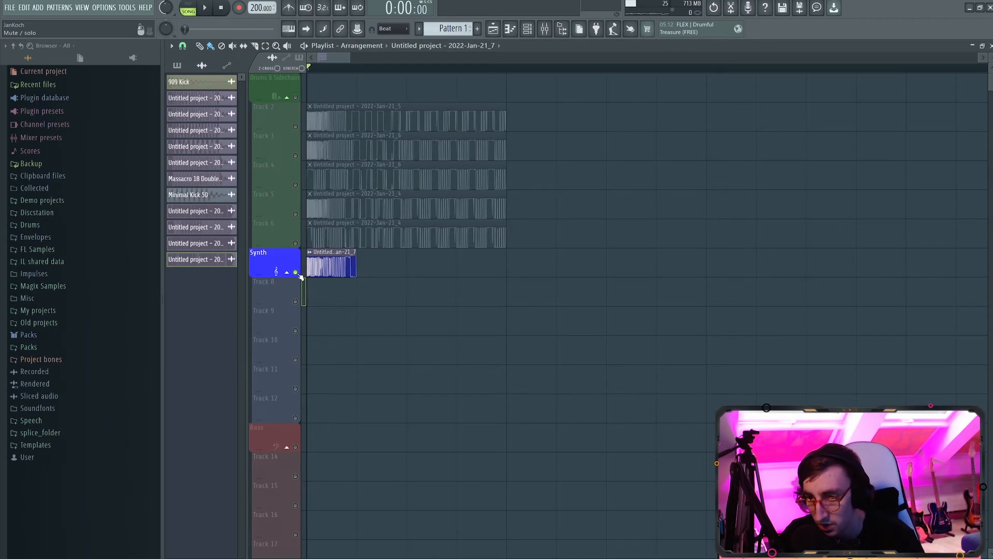
{"action": "left_click_drag", "start_coordinate": [322, 266], "coordinate": [322, 443]}
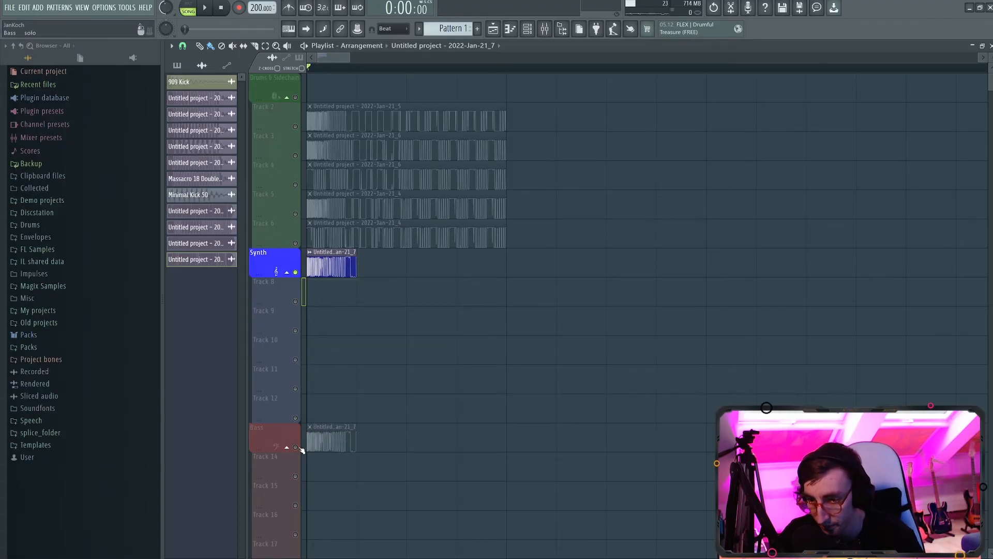
Solo the Bass track and set its recording's declicking mode to Transient (bleeding)
{"action": "scroll", "coordinate": [339, 388], "scroll_direction": "down", "scroll_amount": 4}
{"action": "left_click", "coordinate": [295, 154]}
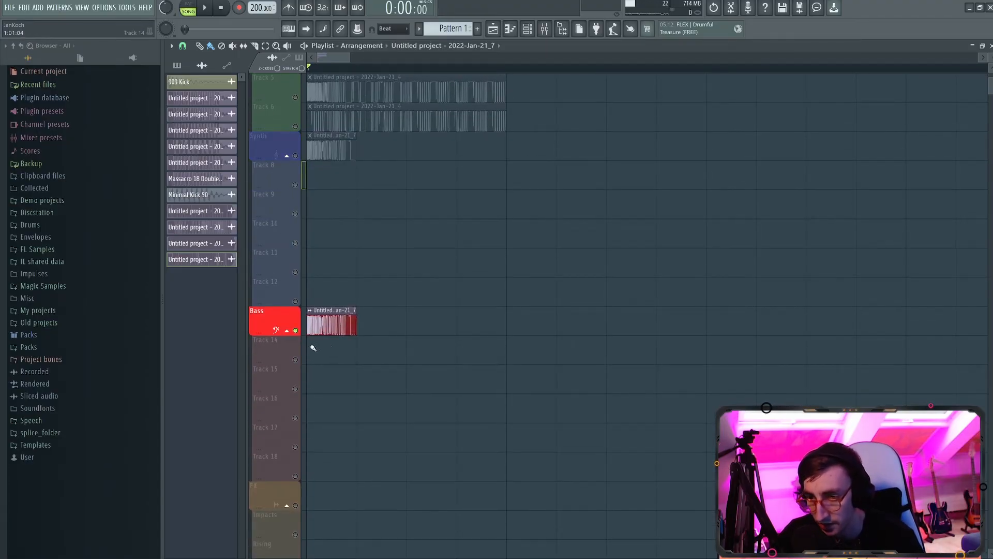
{"action": "double_click", "coordinate": [341, 329]}
{"action": "left_click", "coordinate": [333, 239]}
{"action": "left_click", "coordinate": [326, 264]}
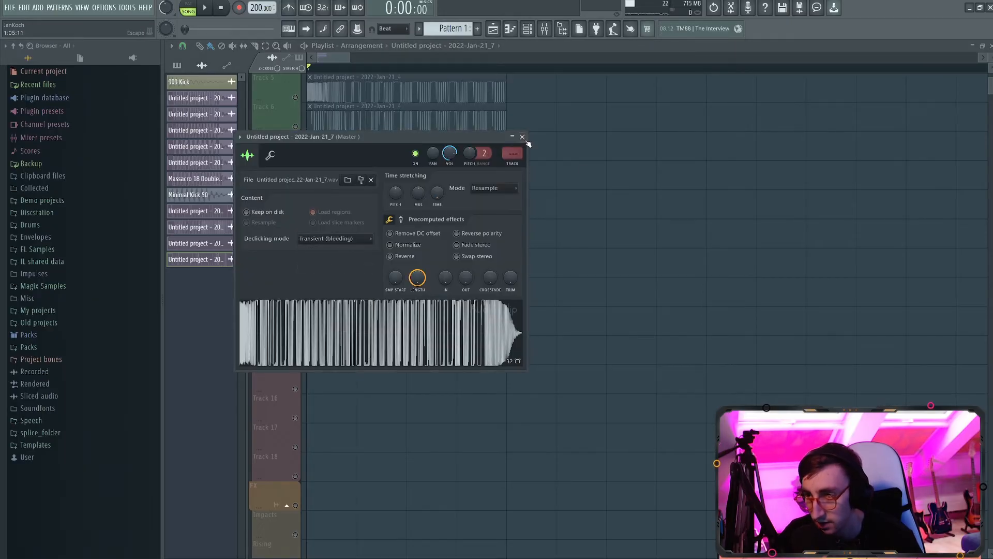
Play the Bass track's recording and lengthen it slightly to 0:00:16
{"action": "left_click", "coordinate": [522, 137]}
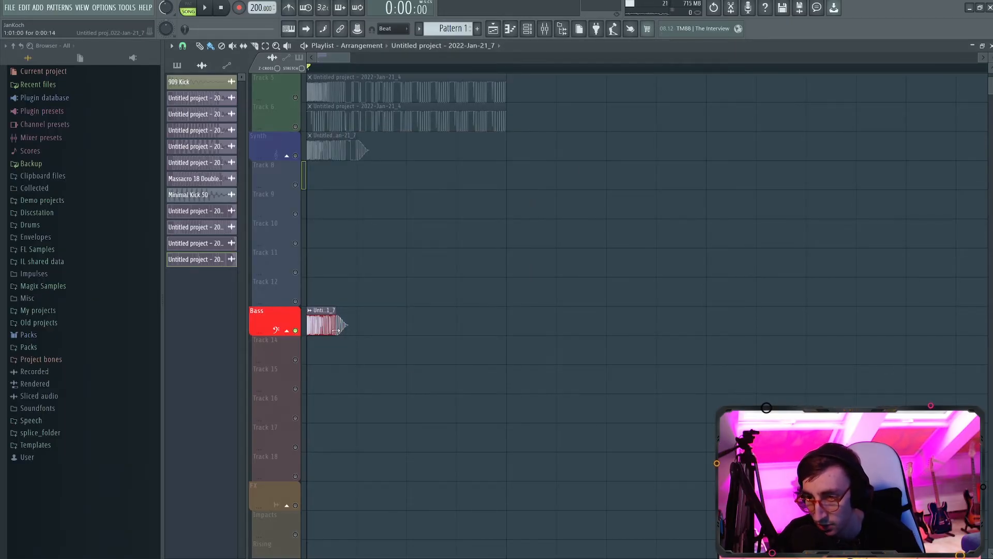
{"action": "key", "text": "space"}
{"action": "left_click_drag", "start_coordinate": [336, 330], "coordinate": [339, 331]}
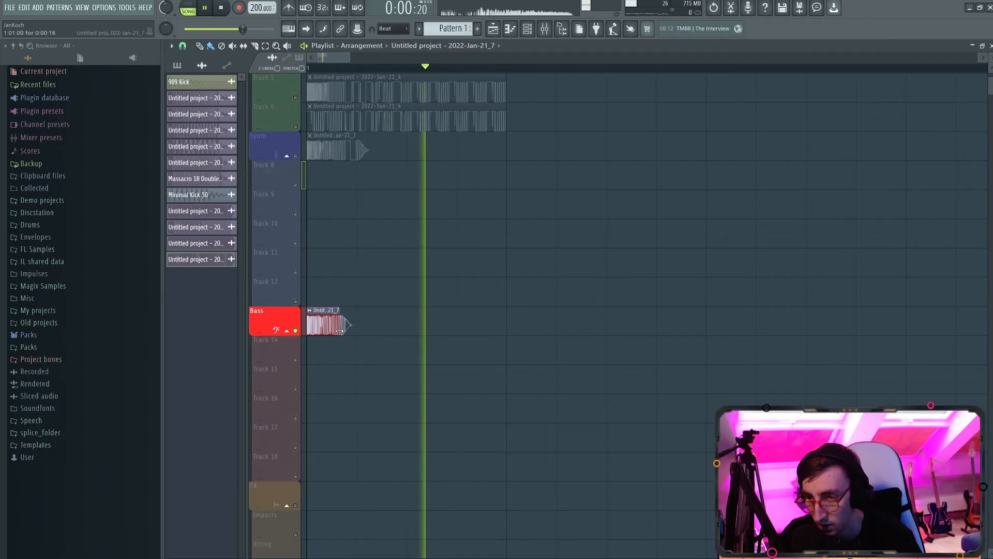
{"action": "key", "text": "space"}
Solo Tracks 6, 5, 4 and 2 in turn to compare their kick recordings, finishing with Track 4 soloed
{"action": "scroll", "coordinate": [338, 278], "scroll_direction": "up", "scroll_amount": 4}
{"action": "left_click", "coordinate": [312, 232]}
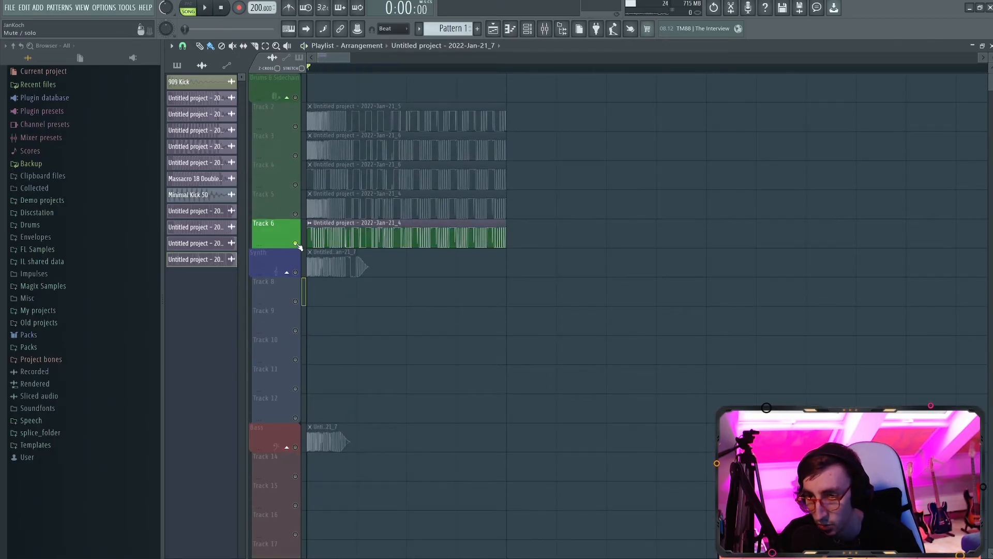
{"action": "right_click", "coordinate": [296, 215]}
{"action": "key", "text": "space"}
{"action": "key", "text": "space"}
{"action": "right_click", "coordinate": [296, 186]}
{"action": "key", "text": "space"}
{"action": "key", "text": "space"}
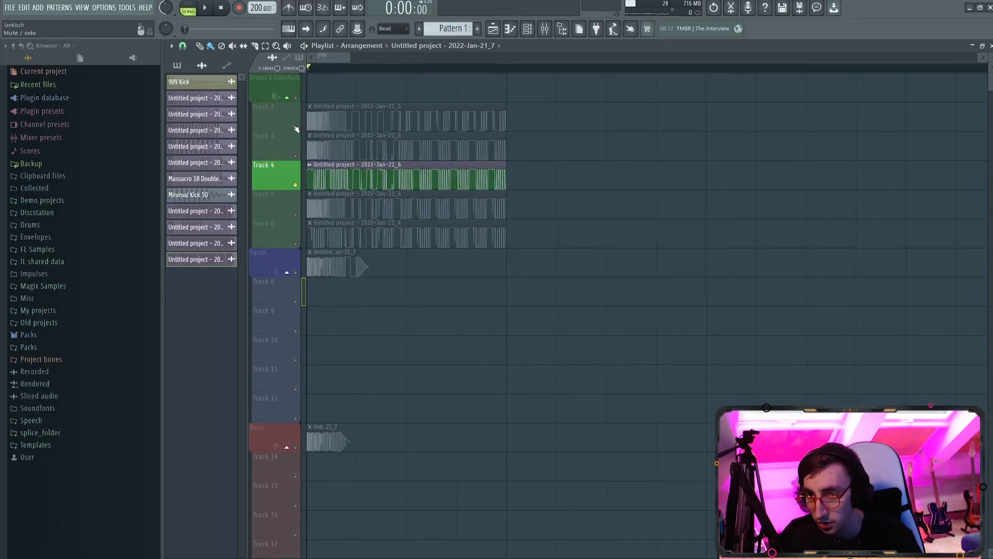
{"action": "right_click", "coordinate": [296, 127]}
{"action": "right_click", "coordinate": [296, 185]}
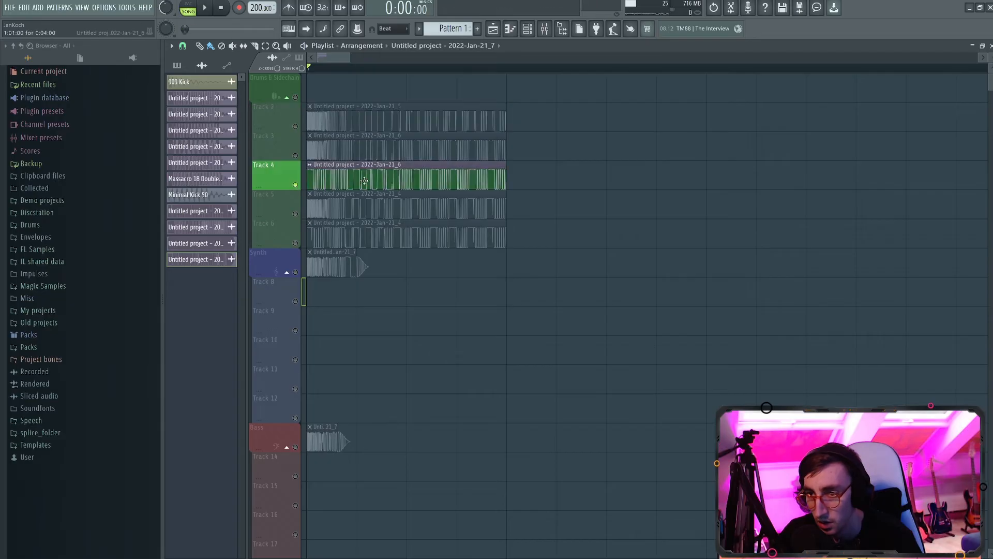
Copy the Track 4 and Track 2 recordings to Tracks 9 and 10, and switch the Track 10 copy to a bleeding declicking mode
{"action": "left_click_drag", "start_coordinate": [364, 180], "coordinate": [364, 326]}
{"action": "left_click_drag", "start_coordinate": [343, 115], "coordinate": [319, 361]}
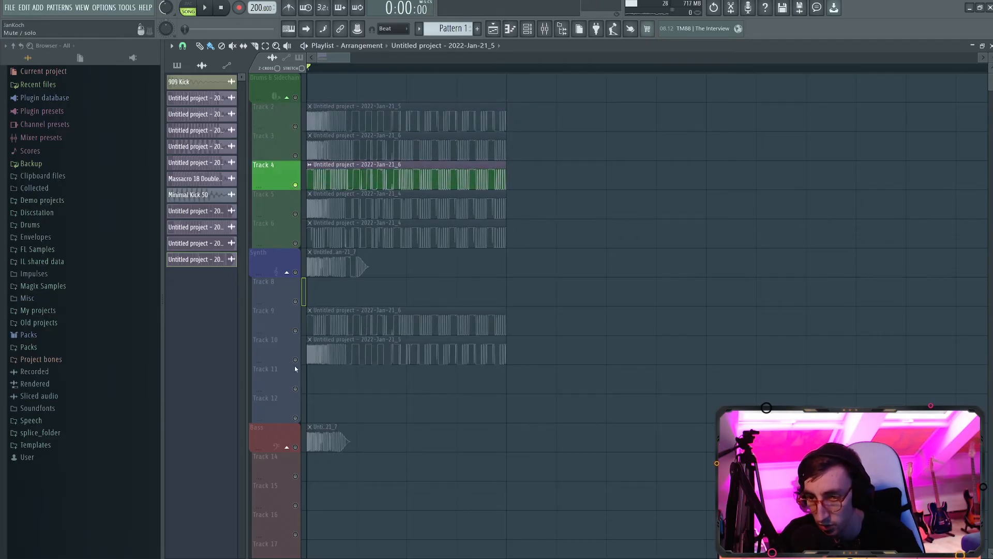
{"action": "double_click", "coordinate": [326, 352]}
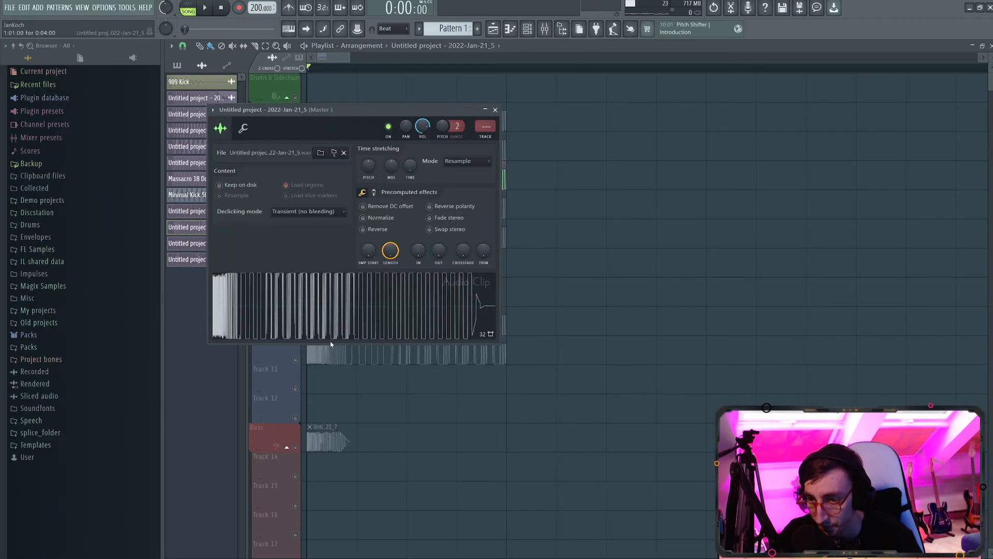
{"action": "left_click", "coordinate": [305, 211]}
{"action": "left_click", "coordinate": [305, 251]}
{"action": "left_click", "coordinate": [495, 109]}
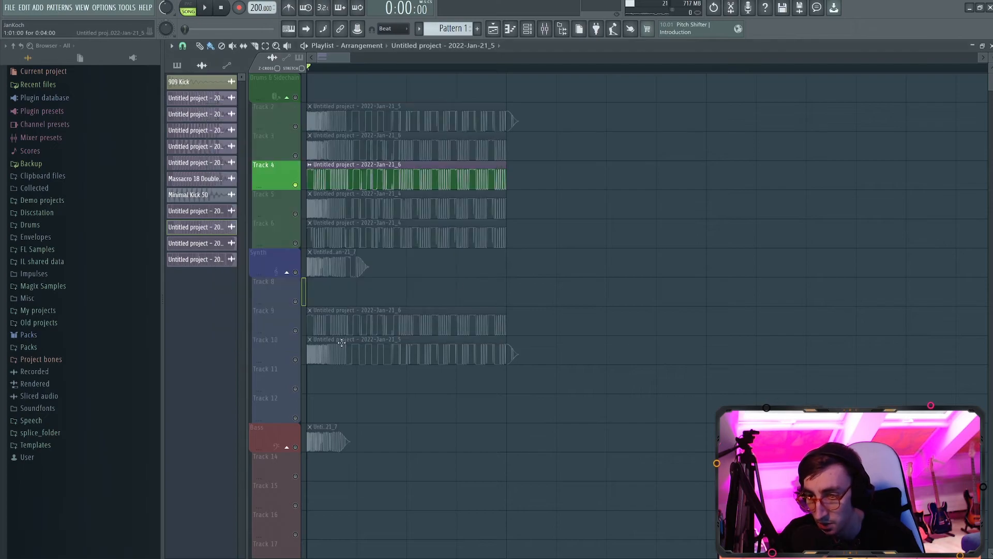
Try the Track 10 recording with a trimmed start as the tail of the Bass kick, and remove it
{"action": "left_click_drag", "start_coordinate": [309, 350], "coordinate": [337, 450]}
{"action": "left_click", "coordinate": [296, 447]}
{"action": "key", "text": "space"}
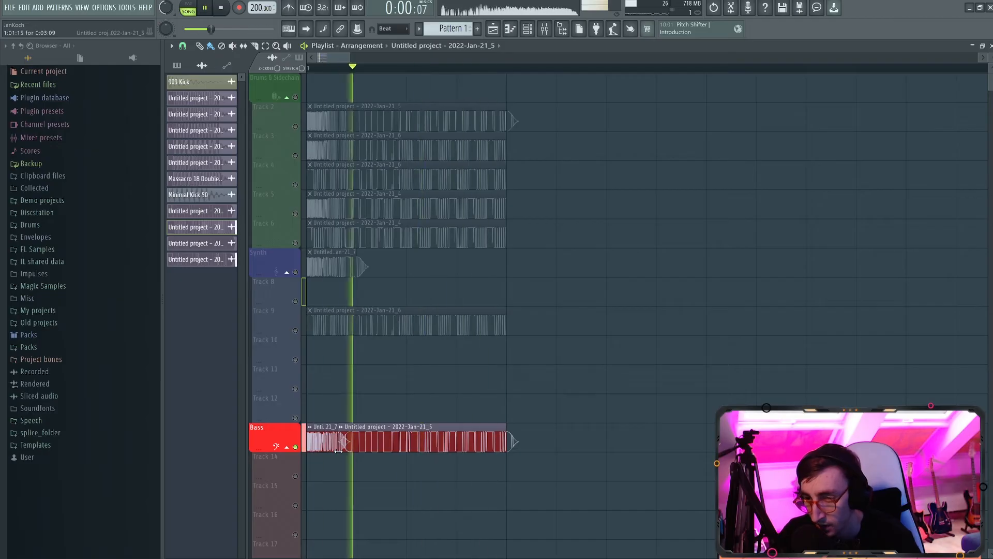
{"action": "key", "text": "space"}
{"action": "left_click_drag", "start_coordinate": [338, 450], "coordinate": [354, 453]}
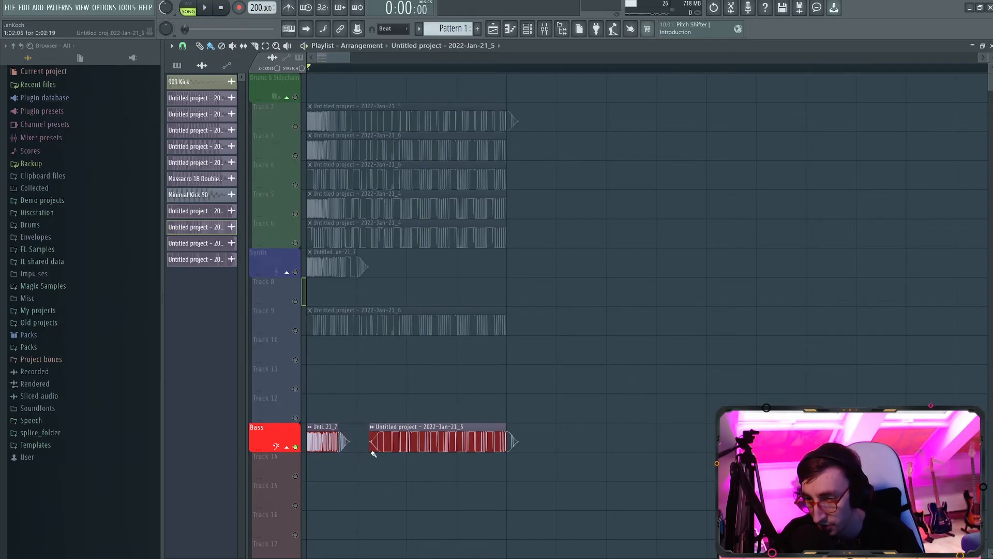
{"action": "right_click", "coordinate": [396, 439]}
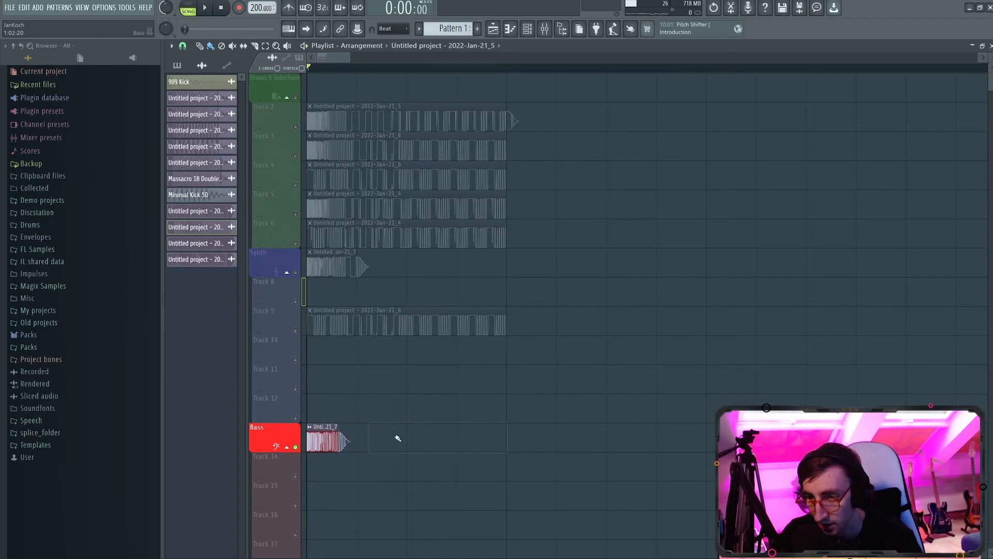
Set the Track 9 recording's declicking mode to Generic (bleeding)
{"action": "double_click", "coordinate": [342, 328]}
{"action": "left_click", "coordinate": [326, 224]}
{"action": "left_click", "coordinate": [315, 262]}
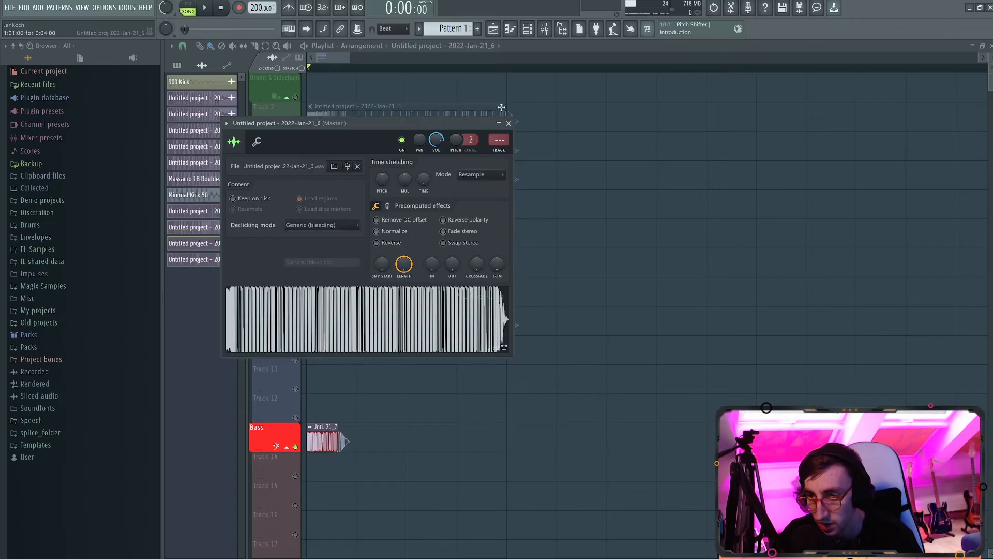
{"action": "left_click", "coordinate": [509, 123]}
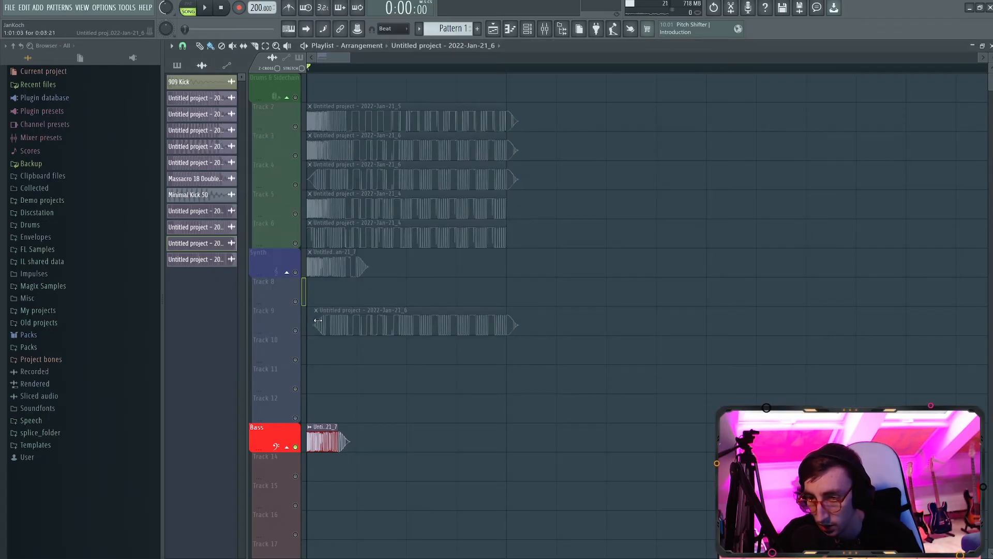
Trim the Track 9 recording's start, place it behind the opening clip on the Bass track and play the combination
{"action": "left_click_drag", "start_coordinate": [318, 321], "coordinate": [366, 450]}
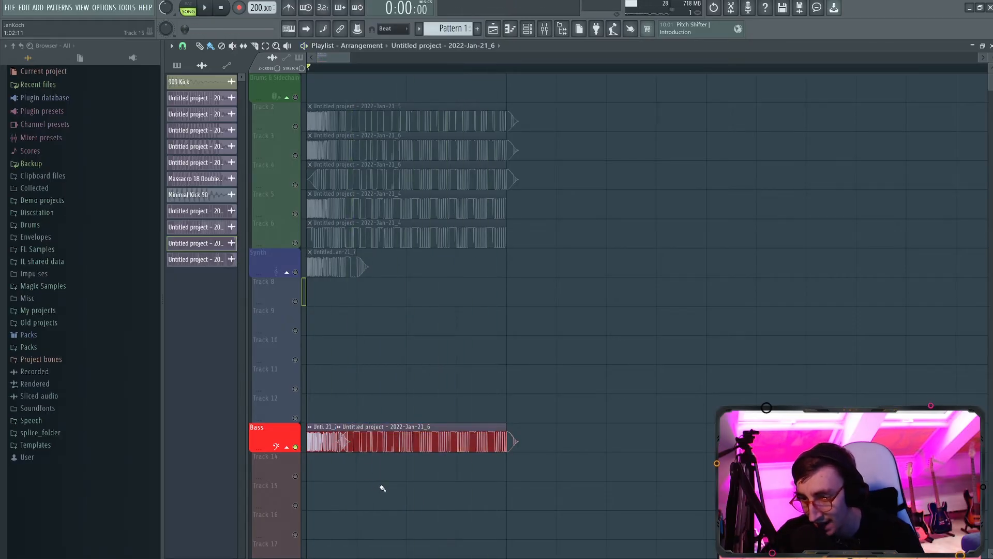
{"action": "key", "text": "space"}
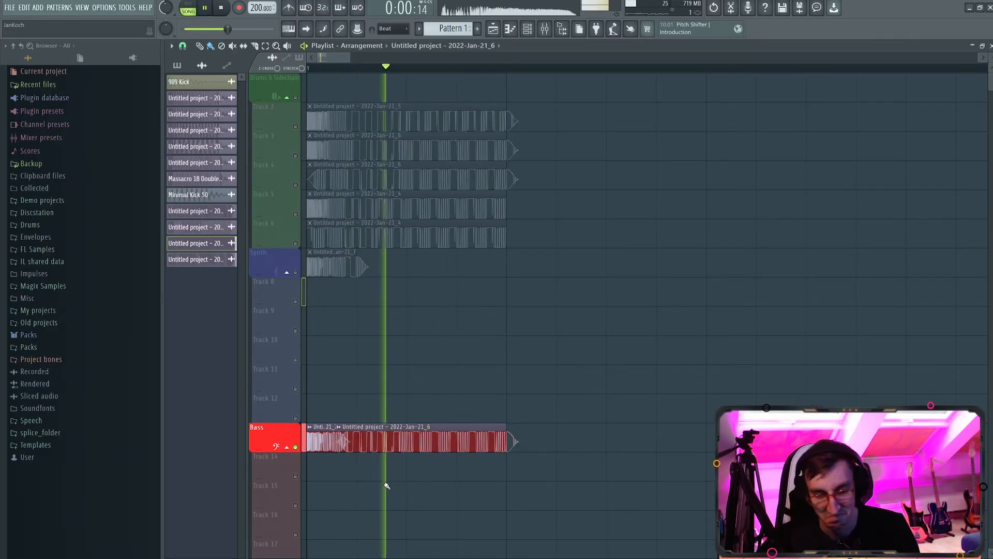
{"action": "key", "text": "space"}
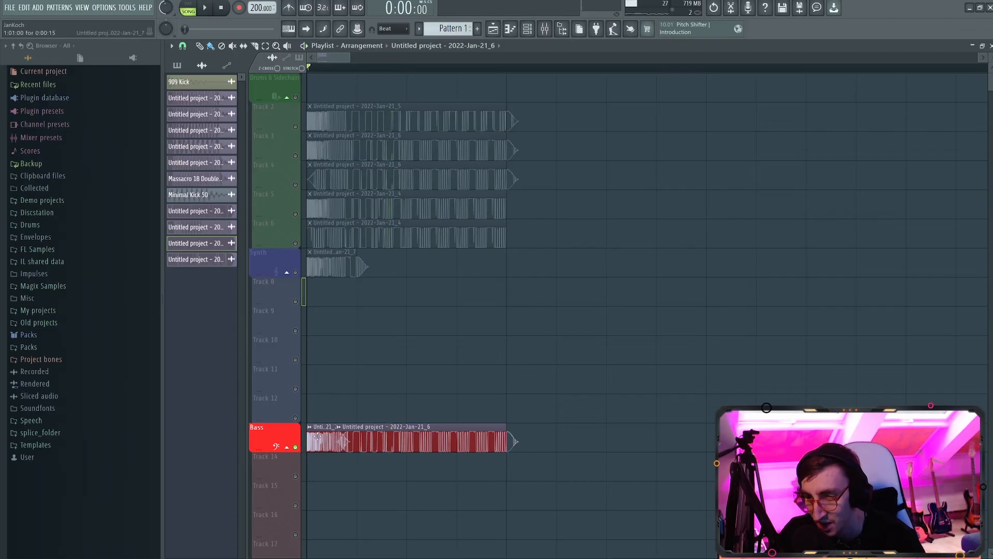
Try a pitch shift of +1200 cents on the Bass track's opening clip during playback, and reset it
{"action": "double_click", "coordinate": [320, 443]}
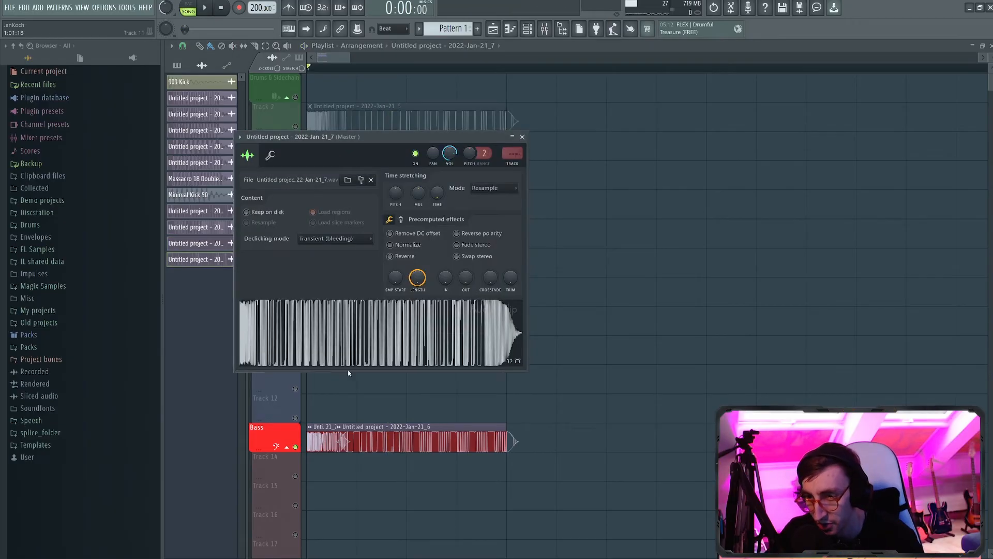
{"action": "key", "text": "space"}
{"action": "left_click_drag", "start_coordinate": [396, 193], "coordinate": [396, 155]}
{"action": "right_click", "coordinate": [408, 207]}
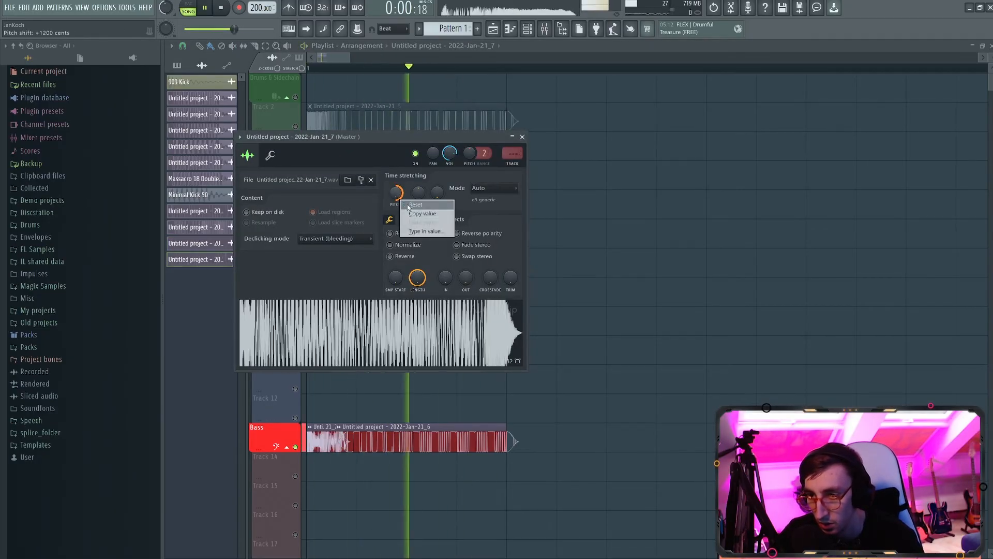
{"action": "left_click", "coordinate": [415, 204]}
{"action": "left_click", "coordinate": [522, 136]}
{"action": "key", "text": "space"}
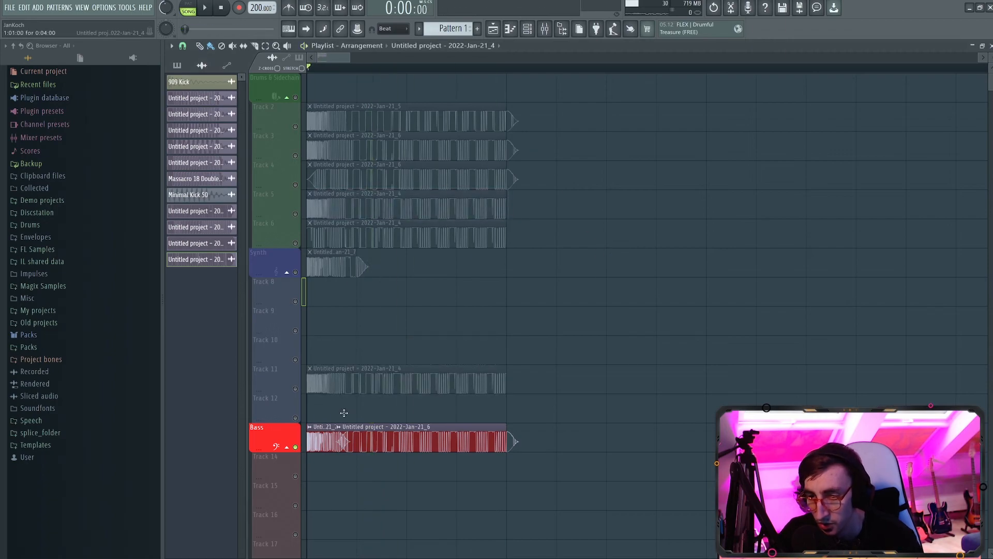
Move the Track 11 recording to Track 12, trim both of its ends to a length of 0:00:13 and play it soloed
{"action": "left_click_drag", "start_coordinate": [344, 412], "coordinate": [321, 416]}
{"action": "key", "text": "space"}
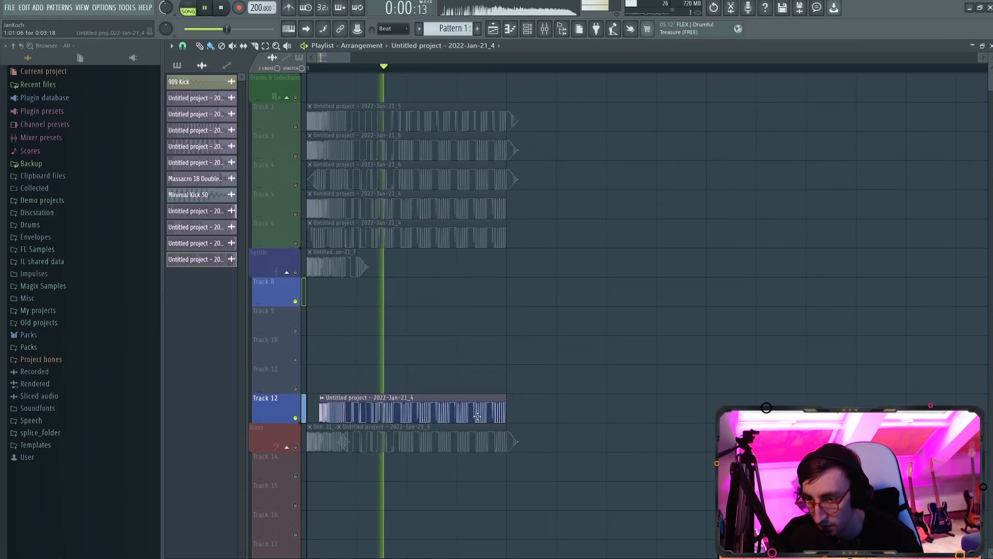
{"action": "key", "text": "space"}
{"action": "left_click_drag", "start_coordinate": [505, 416], "coordinate": [347, 420]}
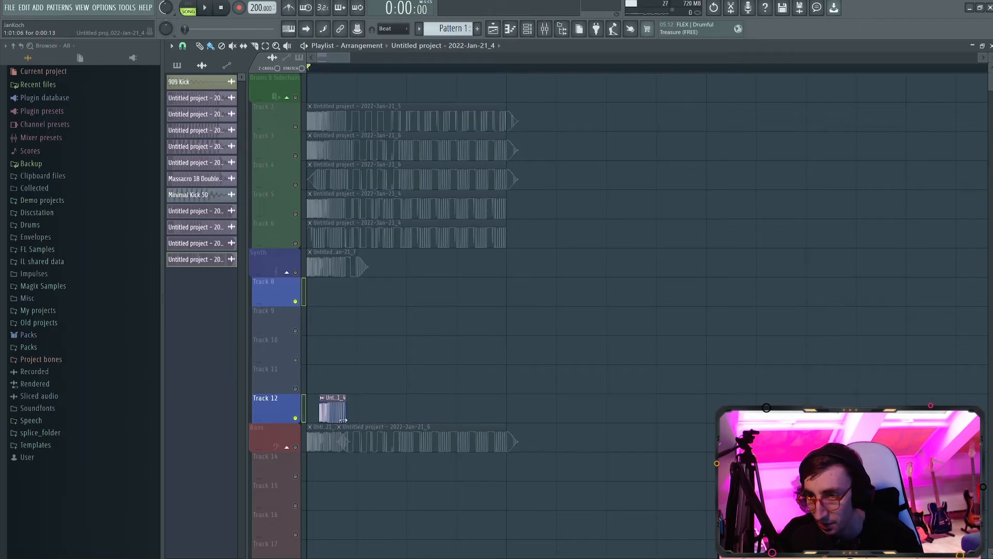
{"action": "key", "text": "space"}
{"action": "key", "text": "space"}
{"action": "key", "text": "space"}
{"action": "key", "text": "space"}
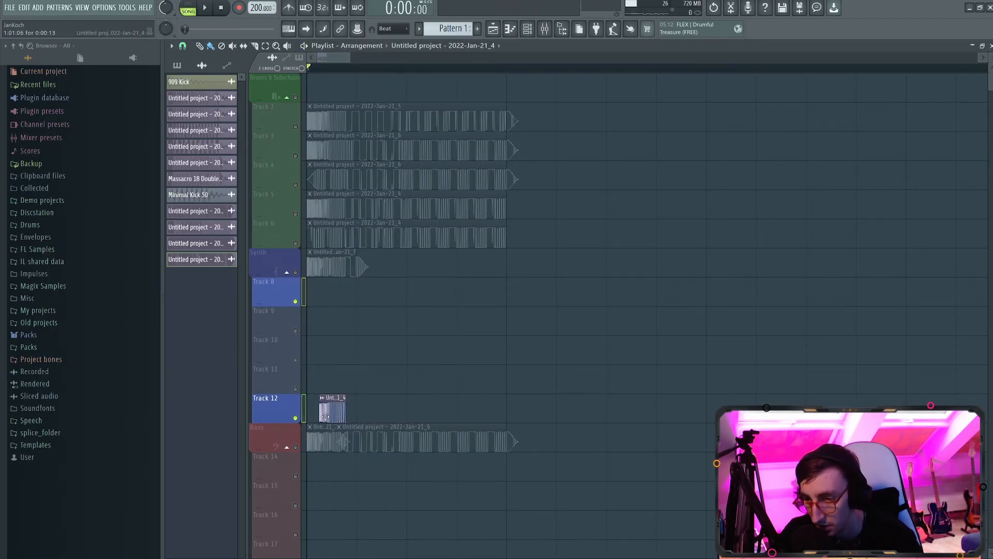
Set the Track 12 clip's declicking mode to Generic (bleeding)
{"action": "double_click", "coordinate": [326, 414]}
{"action": "left_click", "coordinate": [311, 198]}
{"action": "left_click", "coordinate": [301, 237]}
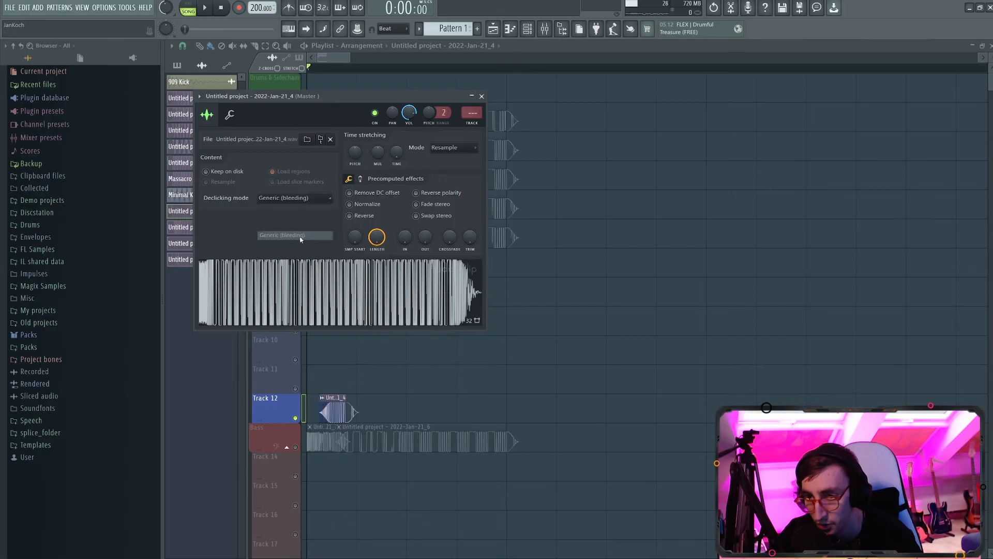
{"action": "left_click", "coordinate": [482, 97]}
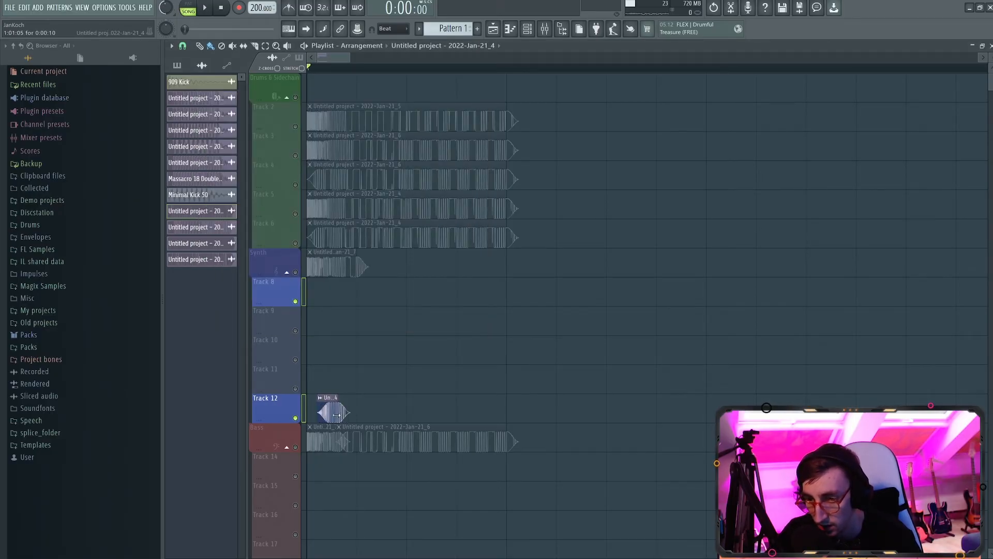
Move the Bass track's opening clip to Track 12, shorten it to lead into the clip there, and play them
{"action": "left_click_drag", "start_coordinate": [312, 425], "coordinate": [313, 409]}
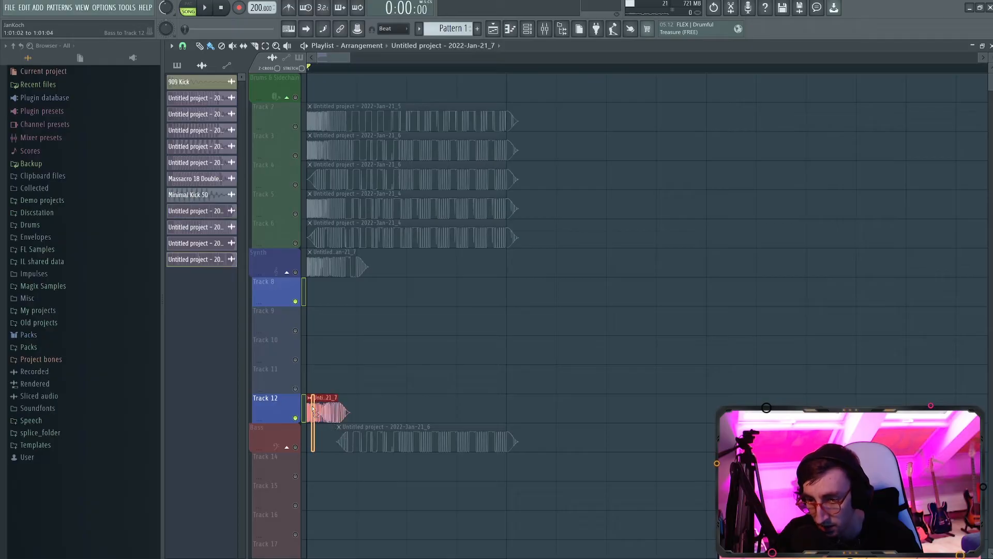
{"action": "key", "text": "space"}
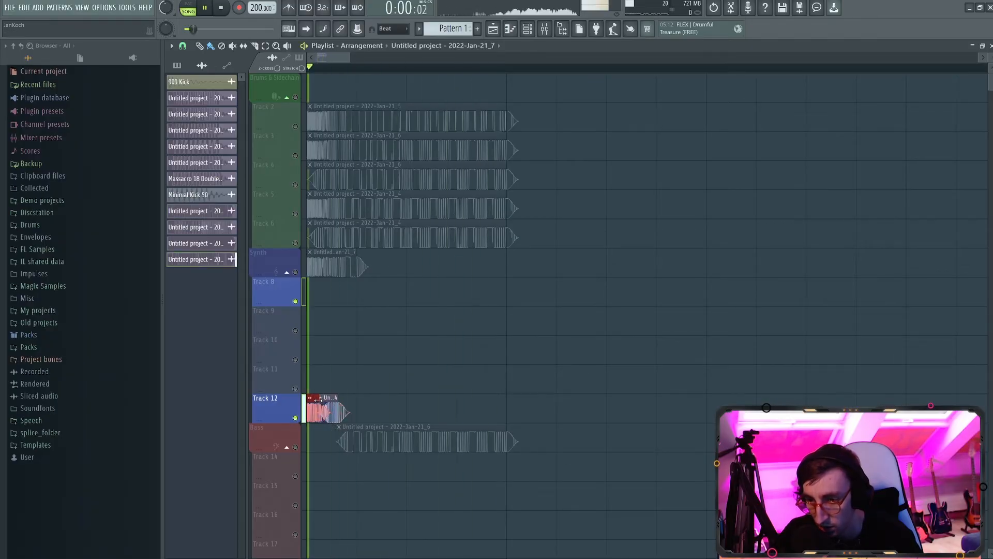
{"action": "key", "text": "space"}
Move both Track 12 clips to the start of the Bass track, solo that track and play the three-part kick
{"action": "left_click_drag", "start_coordinate": [321, 411], "coordinate": [328, 450]}
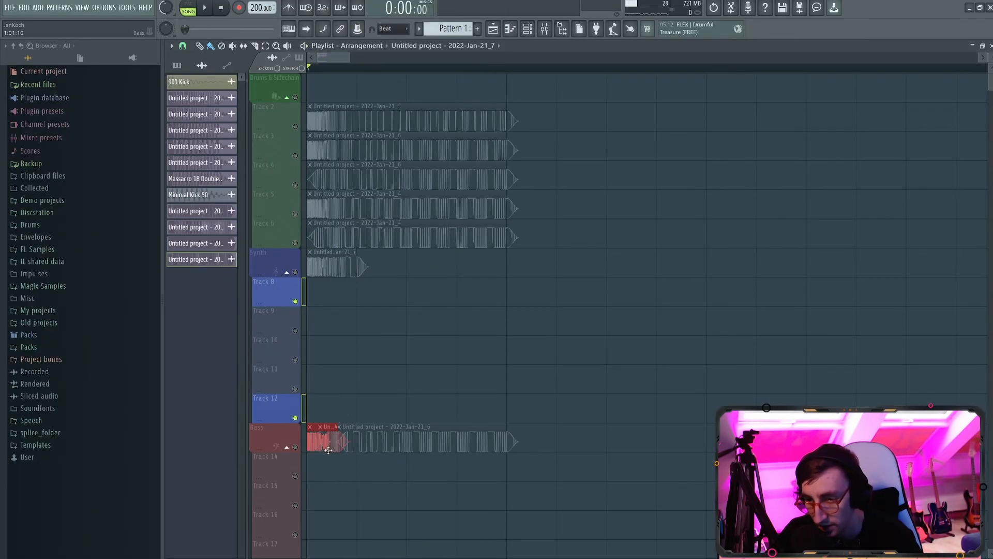
{"action": "left_click", "coordinate": [296, 446]}
{"action": "key", "text": "space"}
{"action": "scroll", "coordinate": [331, 485], "scroll_direction": "down", "scroll_amount": 1}
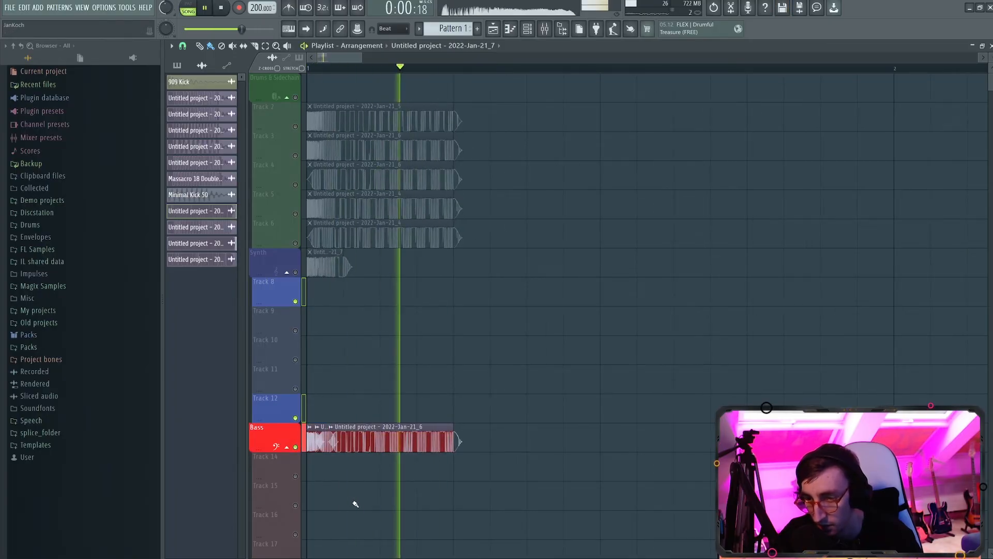
{"action": "key", "text": "space"}
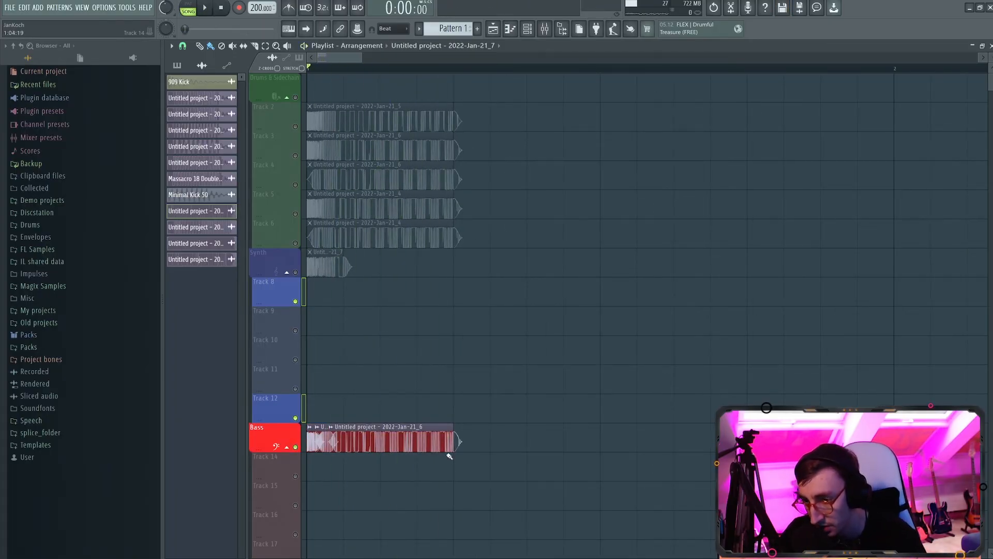
Adjust the end of the Bass track's last clip and play the complete kick
{"action": "left_click_drag", "start_coordinate": [460, 443], "coordinate": [447, 475]}
{"action": "key", "text": "space"}
{"action": "key", "text": "space"}
{"action": "scroll", "coordinate": [426, 450], "scroll_direction": "down", "scroll_amount": 2}
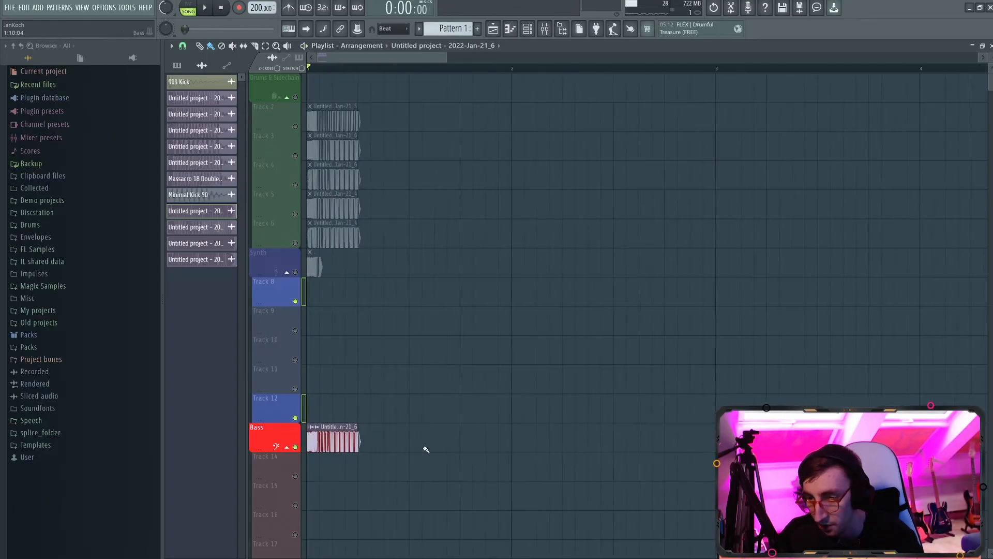
Select a playback range from the start to just over half of the first bar and play it
{"action": "left_click_drag", "start_coordinate": [313, 75], "coordinate": [419, 79]}
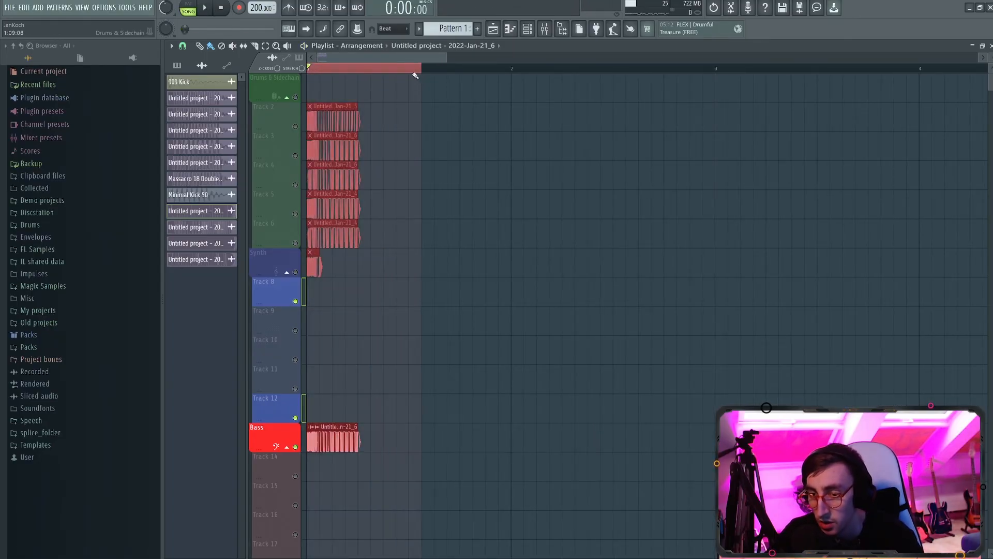
{"action": "key", "text": "space"}
{"action": "left_click", "coordinate": [464, 186]}
{"action": "key", "text": "space"}
Clear the old audio from Edison on the Master mixer track and record the assembled Bass kick into it
{"action": "left_click", "coordinate": [544, 30]}
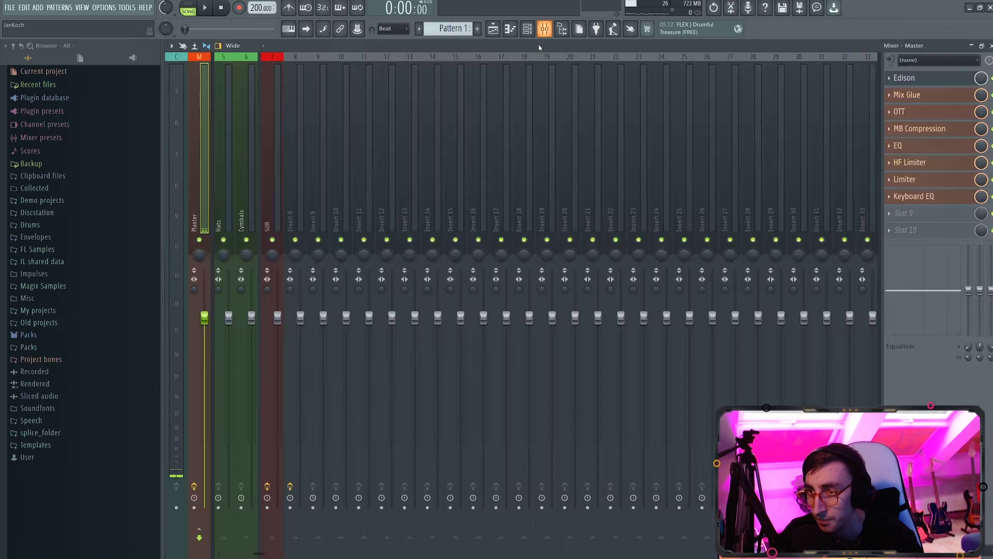
{"action": "left_click", "coordinate": [910, 78]}
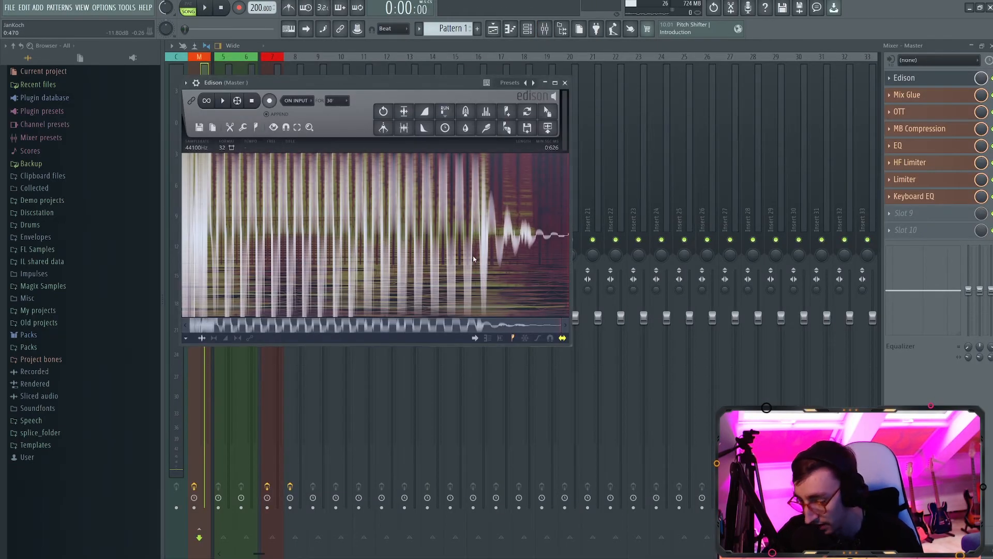
{"action": "key", "text": "Delete"}
{"action": "left_click", "coordinate": [209, 9]}
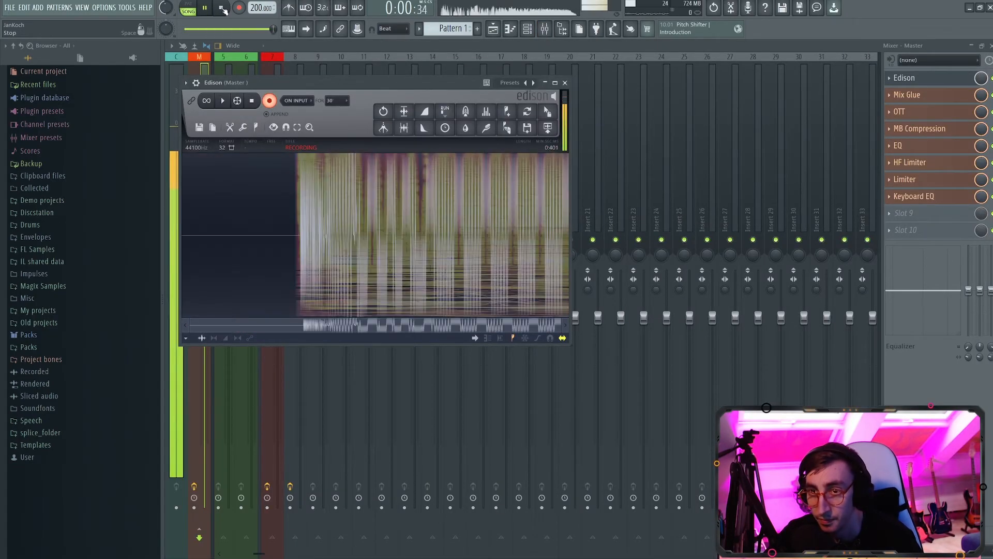
{"action": "left_click", "coordinate": [221, 8]}
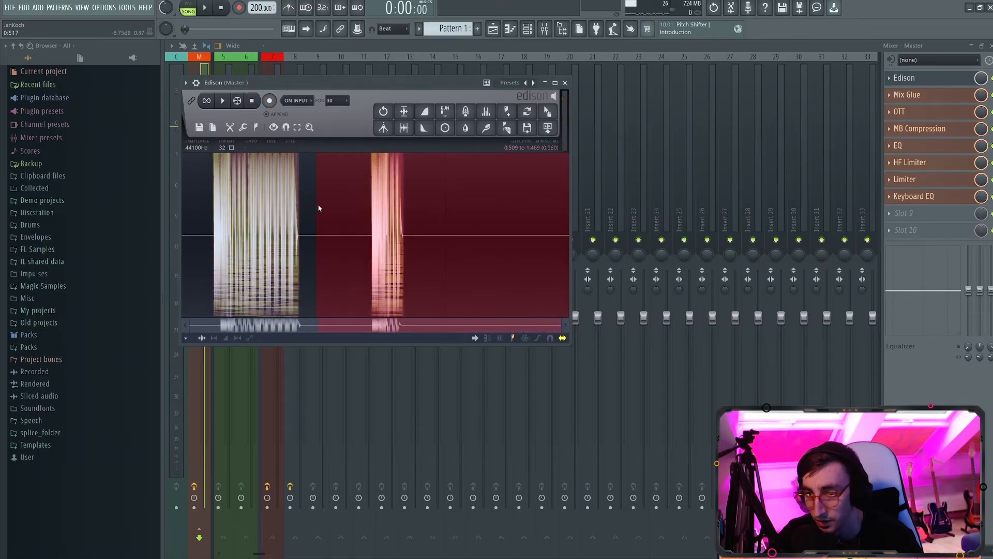
Trim the silence from the Edison recording and place it as a clip on Track 5 shortly before bar 3
{"action": "key", "text": "Delete"}
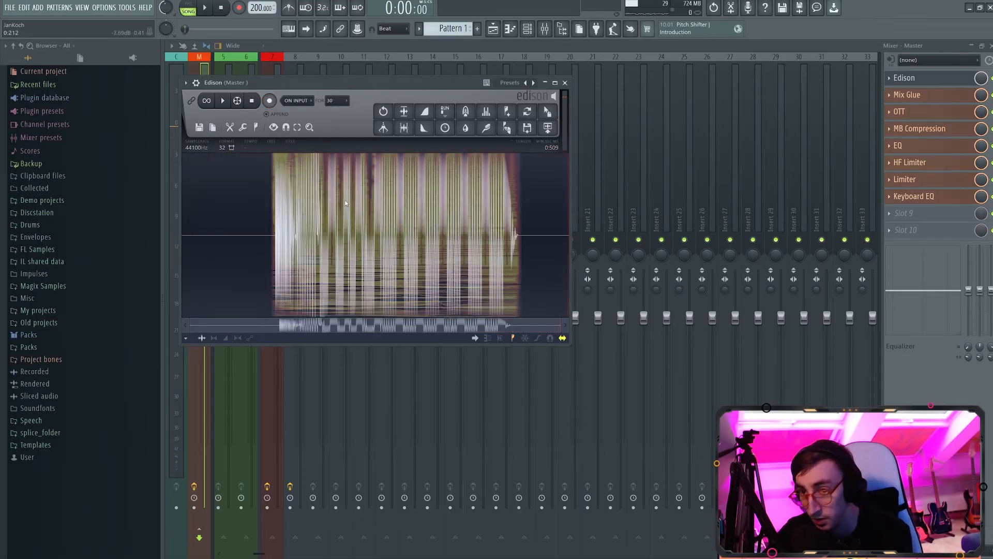
{"action": "left_click", "coordinate": [405, 128]}
{"action": "left_click", "coordinate": [970, 45]}
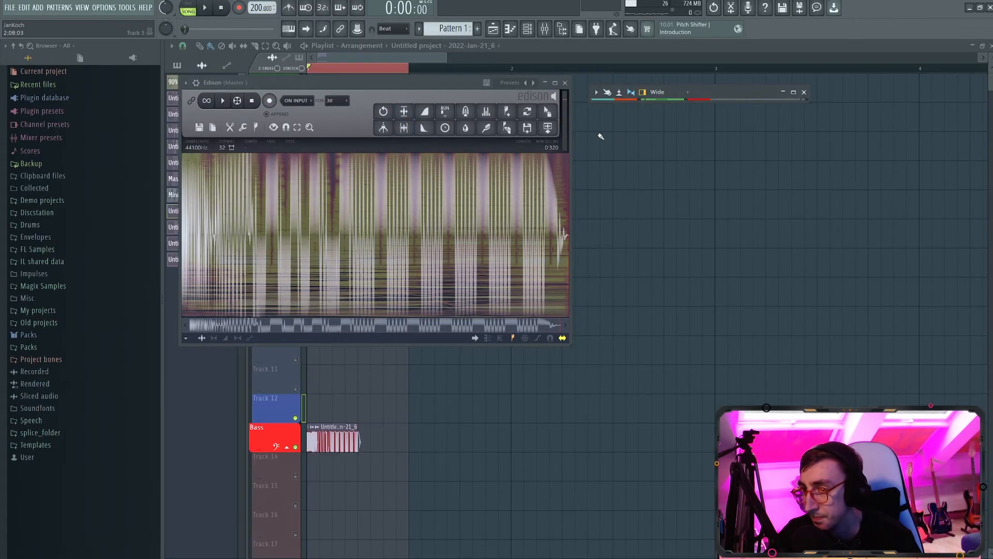
{"action": "left_click_drag", "start_coordinate": [548, 112], "coordinate": [695, 213]}
Delete the old kick clips from the Bass and Synth tracks and from Tracks 3 to 6
{"action": "right_click", "coordinate": [337, 438]}
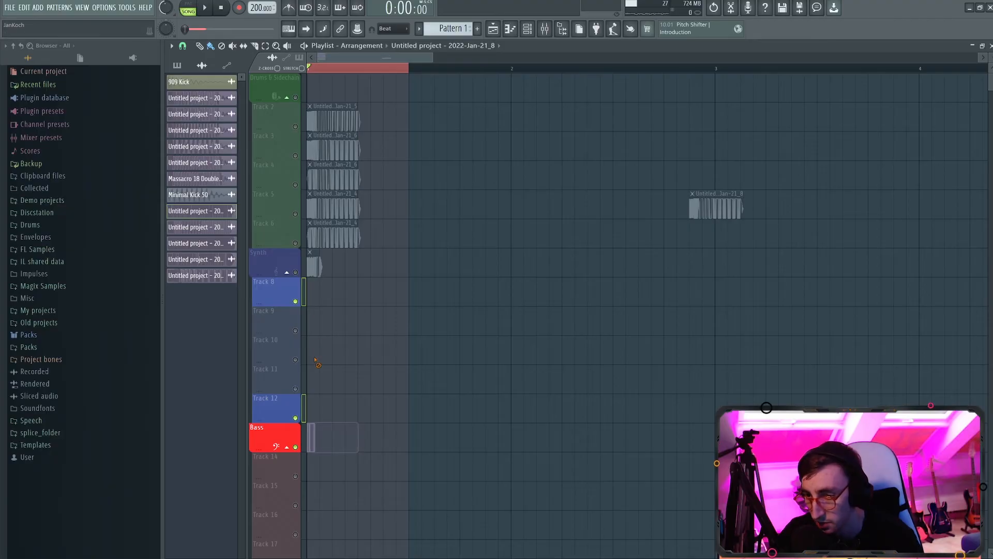
{"action": "right_click", "coordinate": [327, 237]}
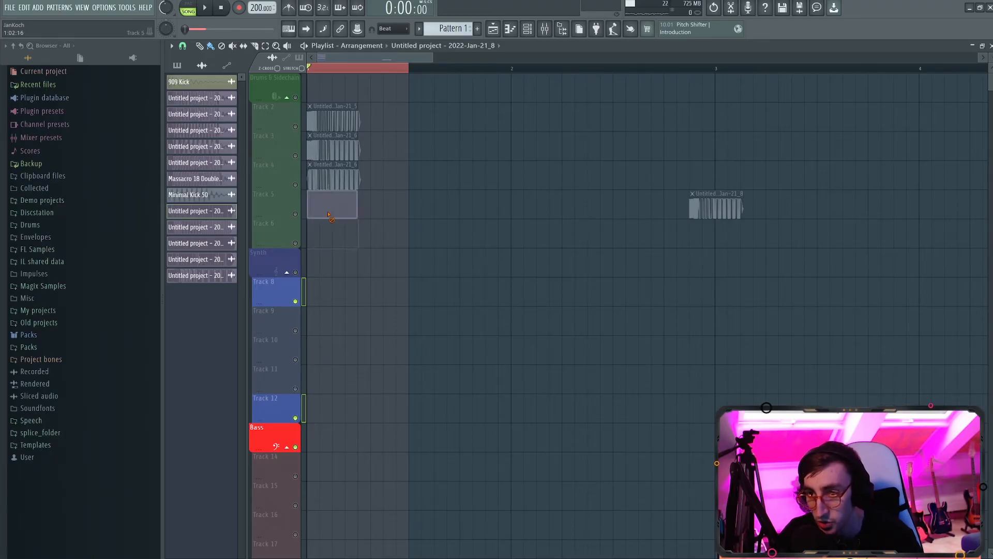
{"action": "right_click", "coordinate": [334, 207]}
{"action": "right_click", "coordinate": [334, 179]}
{"action": "right_click", "coordinate": [334, 150]}
Move the Track 2 kick clip down to the start of Track 8 and unmute all playlist tracks
{"action": "left_click_drag", "start_coordinate": [331, 121], "coordinate": [331, 295]}
{"action": "right_click", "coordinate": [296, 330]}
{"action": "scroll", "coordinate": [297, 334], "scroll_direction": "up", "scroll_amount": 4}
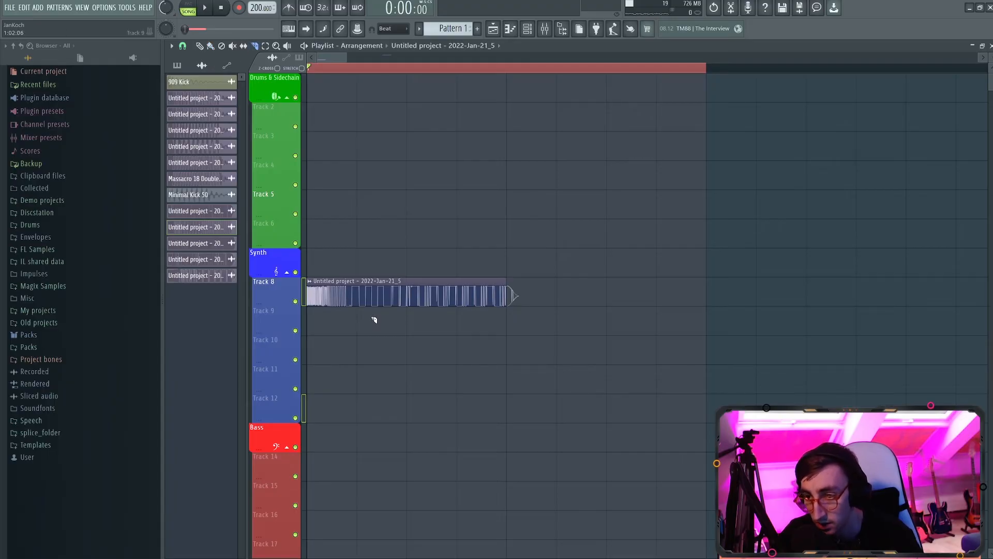
Slice the Track 8 kick less than halfway through the first beat, delete its later part and clear the playback range
{"action": "left_click_drag", "start_coordinate": [374, 320], "coordinate": [380, 309]}
{"action": "left_click_drag", "start_coordinate": [384, 252], "coordinate": [383, 249]}
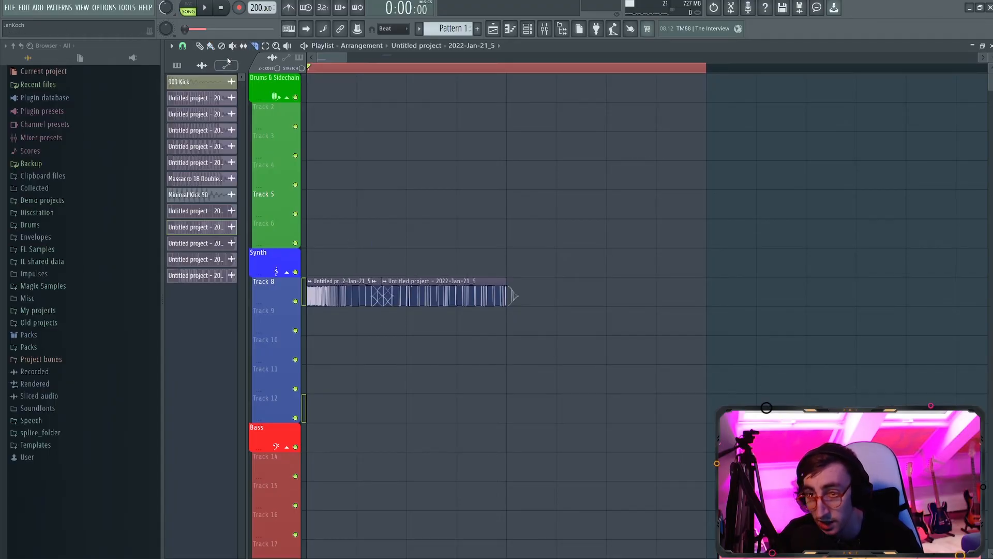
{"action": "right_click", "coordinate": [461, 288]}
{"action": "left_click_drag", "start_coordinate": [670, 75], "coordinate": [507, 82]}
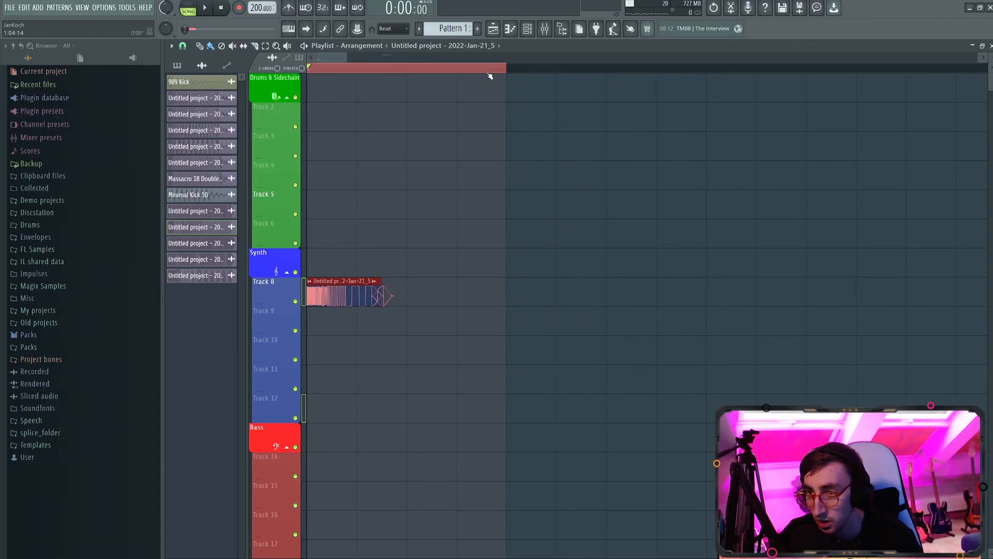
{"action": "left_click_drag", "start_coordinate": [323, 67], "coordinate": [295, 73]}
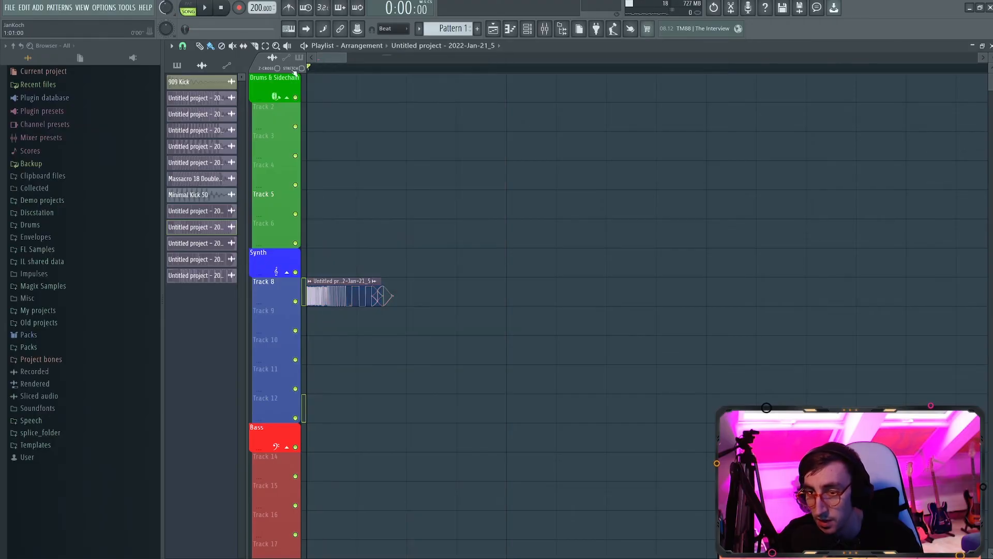
Set the Track 8 audio clip's declicking mode to Out only (no bleeding)
{"action": "double_click", "coordinate": [319, 290]}
{"action": "left_click", "coordinate": [310, 212]}
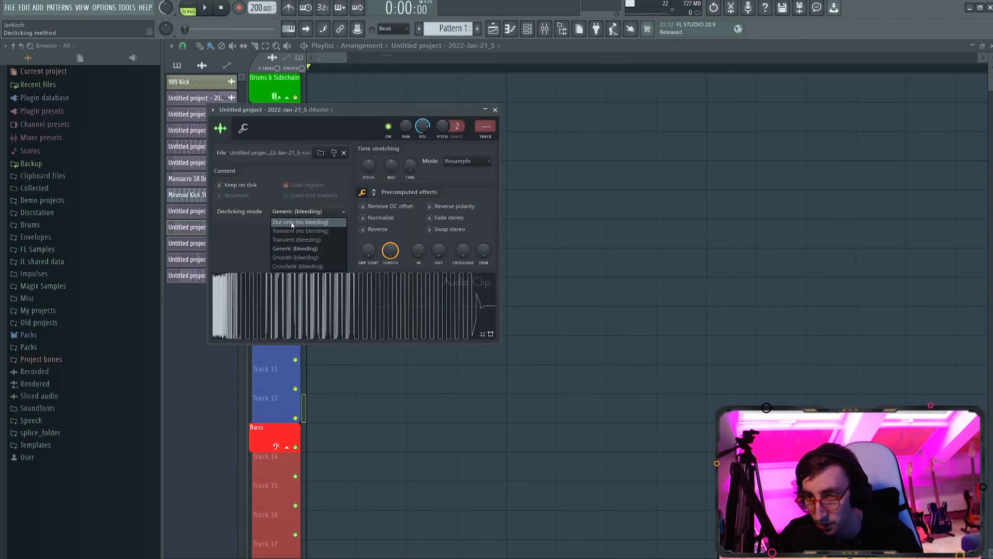
{"action": "left_click", "coordinate": [495, 110]}
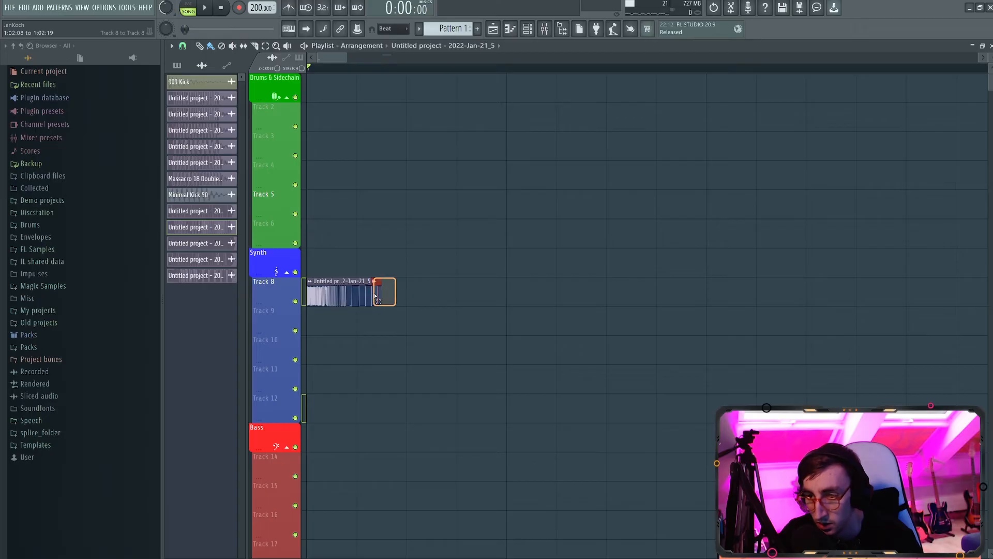
Slice a short piece off the end of the Track 8 kick and duplicate it repeatedly until the first beat is filled
{"action": "left_click_drag", "start_coordinate": [375, 296], "coordinate": [374, 297]}
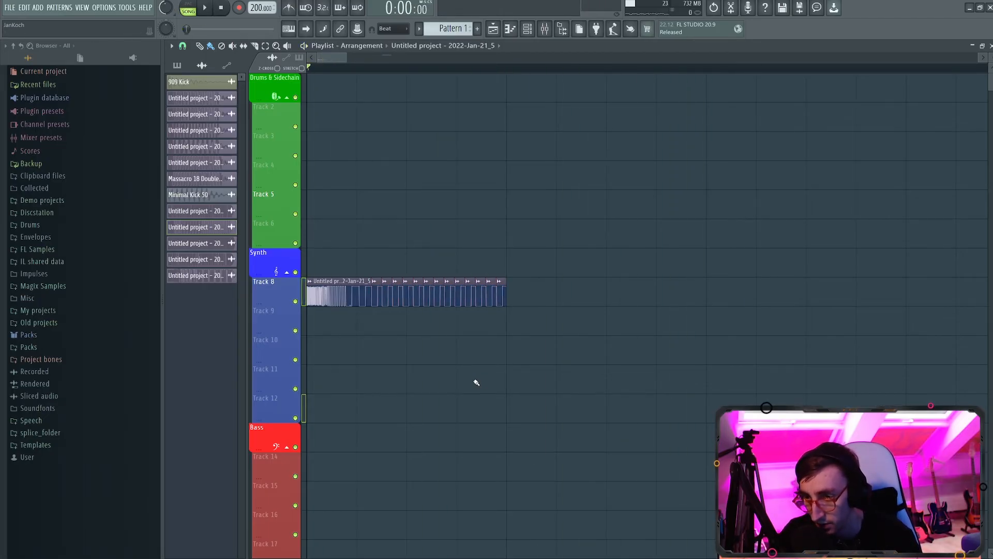
{"action": "left_click_drag", "start_coordinate": [506, 305], "coordinate": [387, 300]}
{"action": "key", "text": "ctrl+b"}
{"action": "key", "text": "ctrl+b"}
{"action": "key", "text": "ctrl+b"}
{"action": "key", "text": "ctrl+b"}
{"action": "key", "text": "ctrl+b"}
{"action": "key", "text": "ctrl+b"}
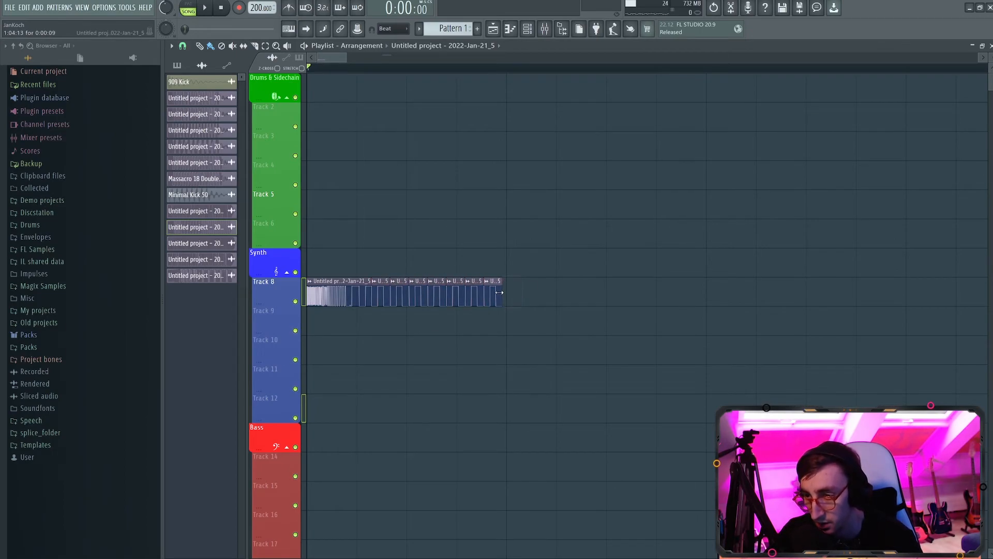
Extend the last repeated slice to the end of the first beat, select that beat as the playback range and play the kick
{"action": "key", "text": "space"}
{"action": "key", "text": "space"}
{"action": "key", "text": "space"}
{"action": "key", "text": "space"}
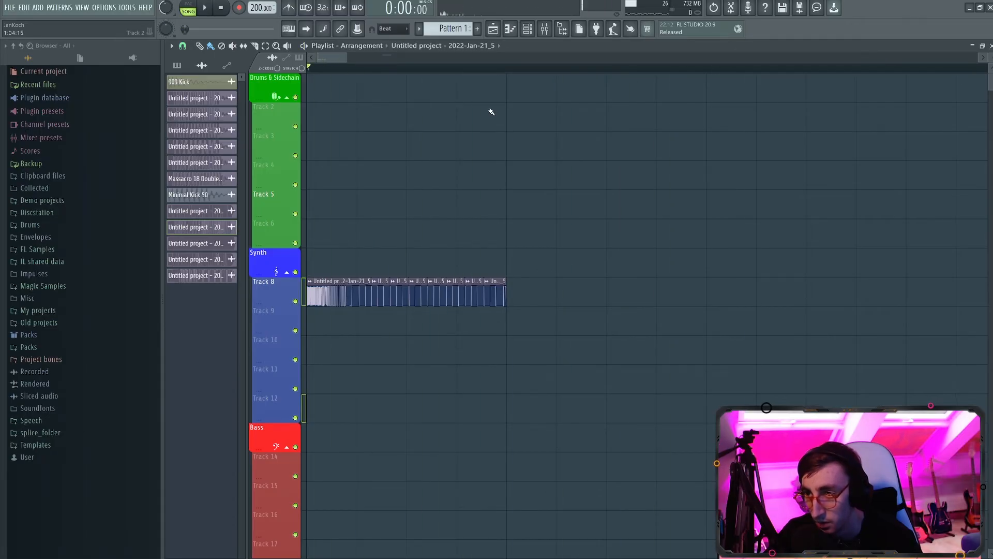
{"action": "left_click_drag", "start_coordinate": [529, 304], "coordinate": [376, 301]}
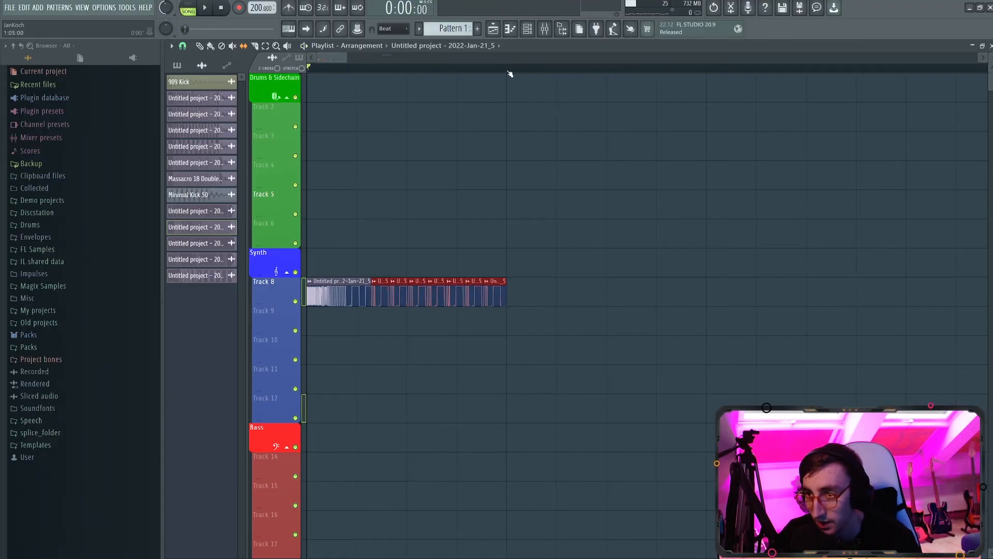
{"action": "left_click_drag", "start_coordinate": [509, 71], "coordinate": [309, 72]}
{"action": "key", "text": "space"}
{"action": "left_click", "coordinate": [369, 334], "text": "ctrl"}
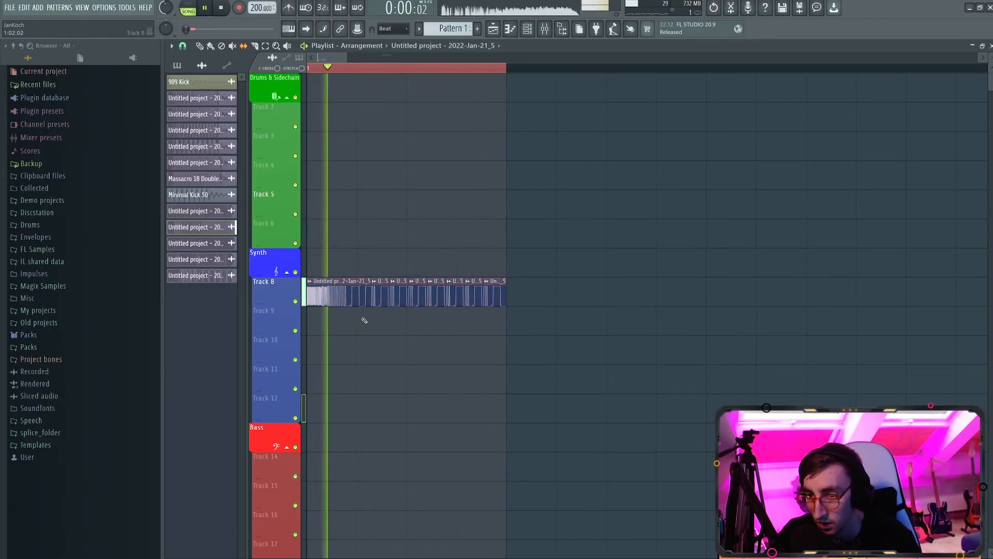
{"action": "scroll", "coordinate": [362, 330], "scroll_direction": "down", "scroll_amount": 3}
{"action": "key", "text": "space"}
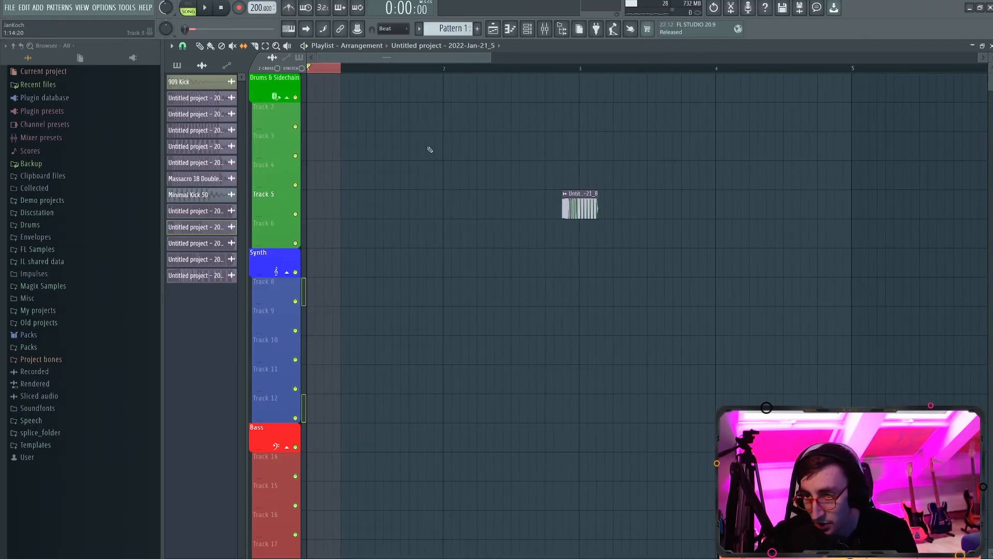
Show the Bass group in the channel rack and open the Bass 1 - Serum instrument
{"action": "left_click", "coordinate": [527, 29]}
{"action": "left_click", "coordinate": [384, 96]}
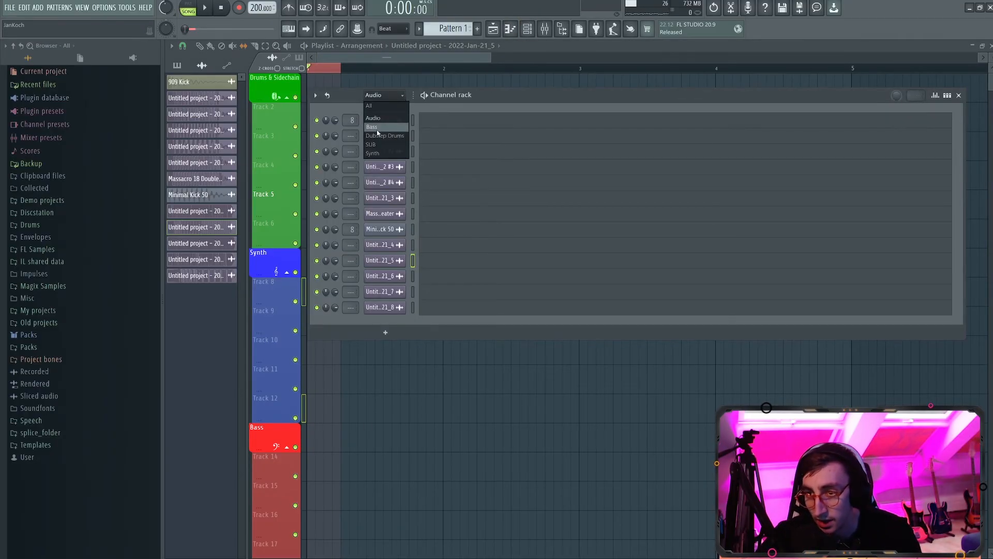
{"action": "left_click", "coordinate": [385, 137]}
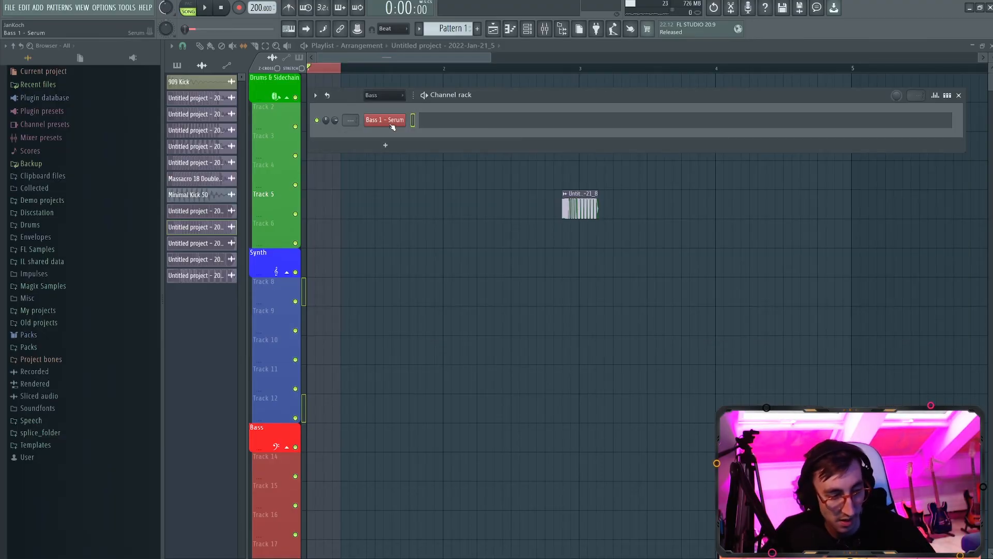
{"action": "left_click", "coordinate": [389, 123]}
{"action": "left_click_drag", "start_coordinate": [389, 123], "coordinate": [472, 46]}
{"action": "left_click_drag", "start_coordinate": [543, 339], "coordinate": [407, 311]}
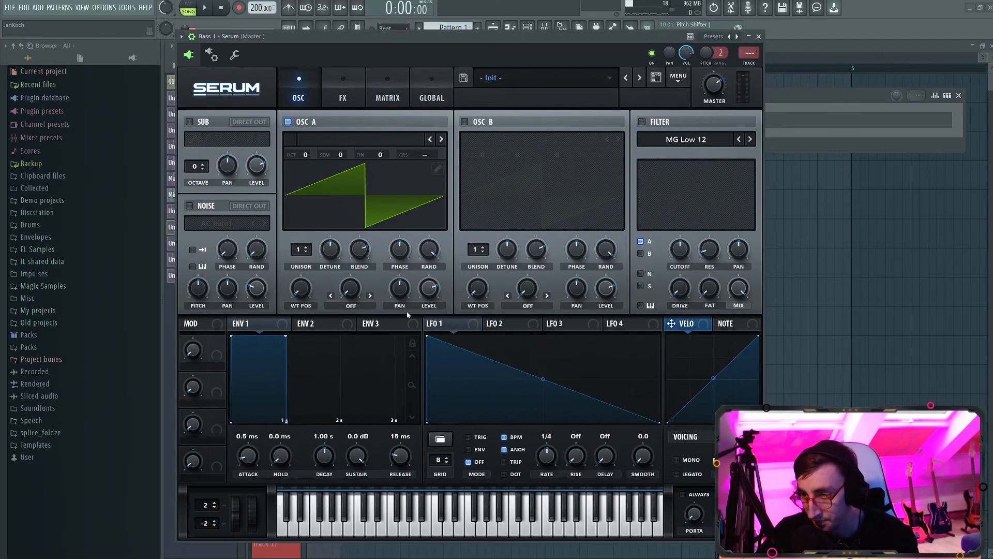
Shape LFO 1 as a sharp decay followed by a rising tail, in TRIG mode, and assign it to Osc A's level
{"action": "double_click", "coordinate": [469, 412]}
{"action": "left_click_drag", "start_coordinate": [446, 374], "coordinate": [462, 380]}
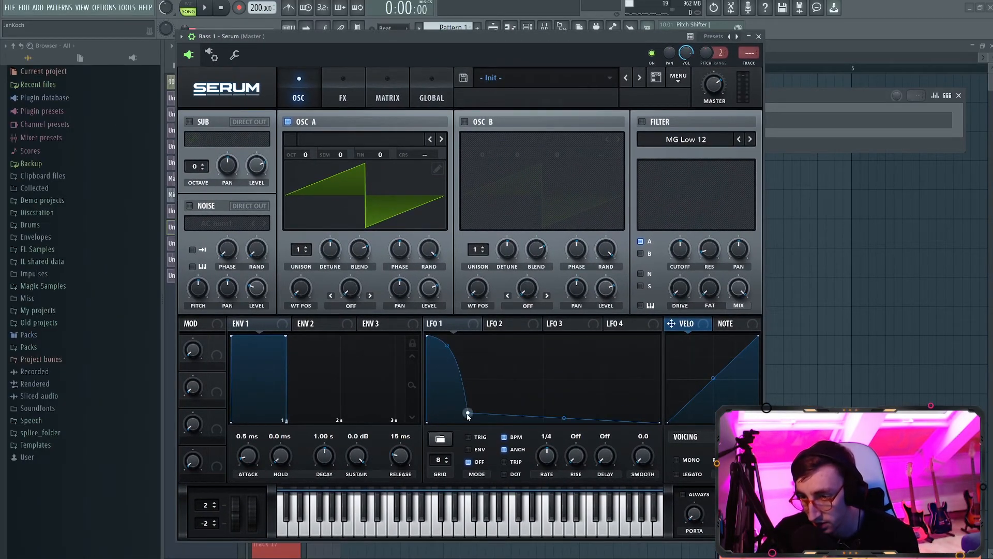
{"action": "left_click_drag", "start_coordinate": [467, 414], "coordinate": [458, 414]}
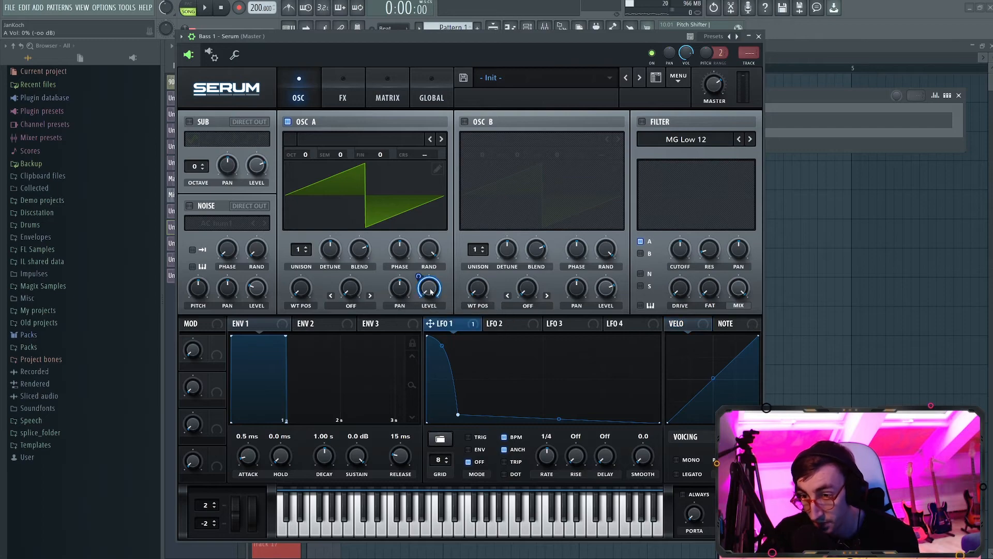
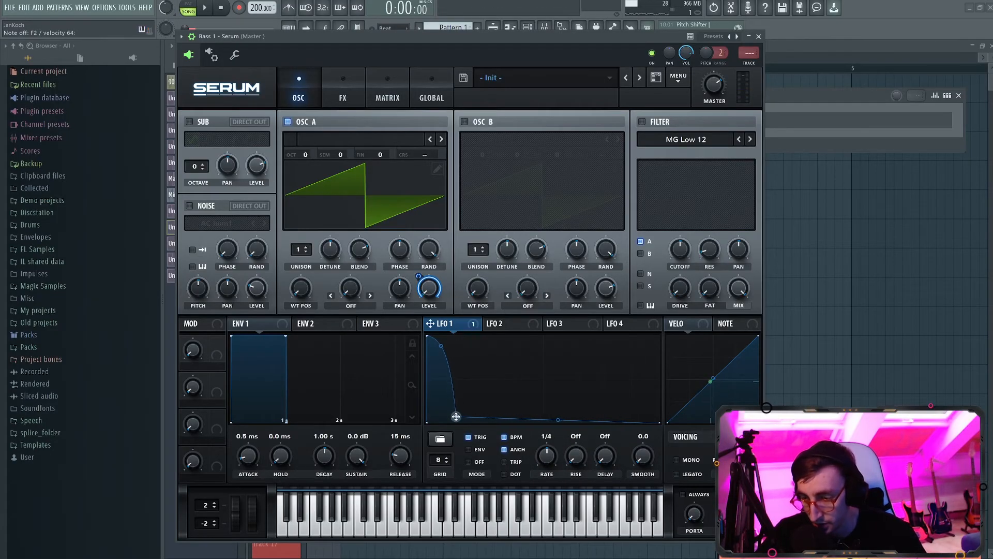
{"action": "double_click", "coordinate": [567, 412]}
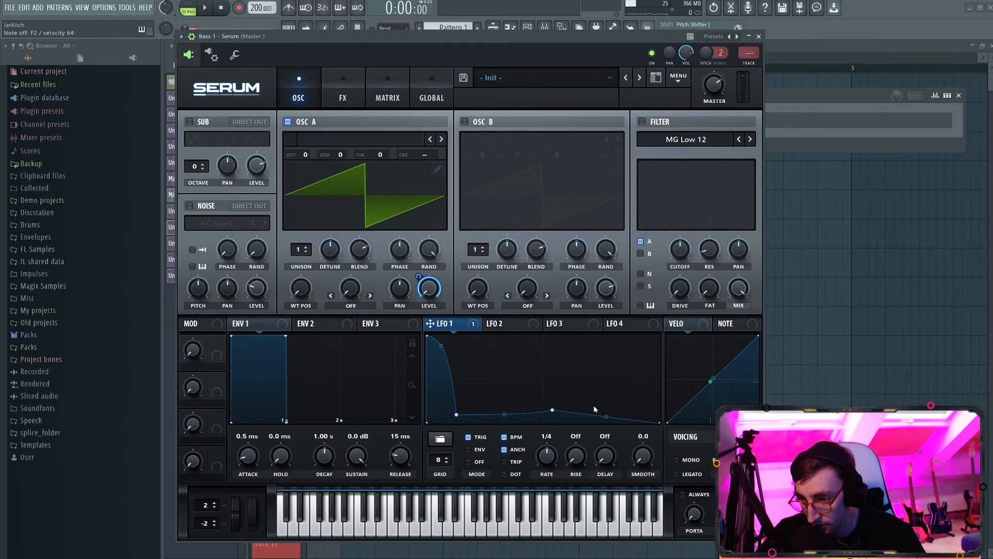
{"action": "left_click_drag", "start_coordinate": [607, 397], "coordinate": [606, 387]}
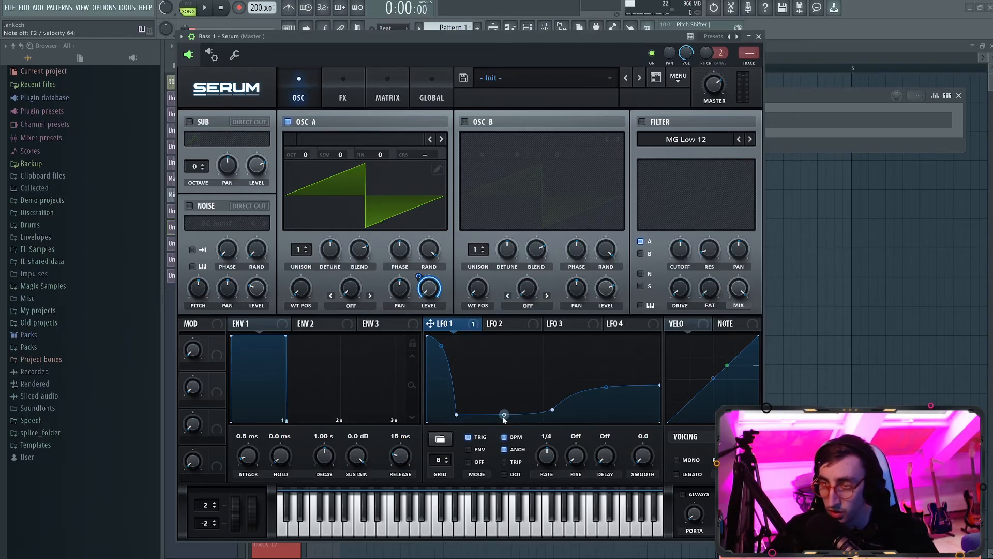
Route Serum to mixer track 8 and clear that insert's effects by loading the Default mixer preset
{"action": "left_click_drag", "start_coordinate": [749, 53], "coordinate": [748, 43]}
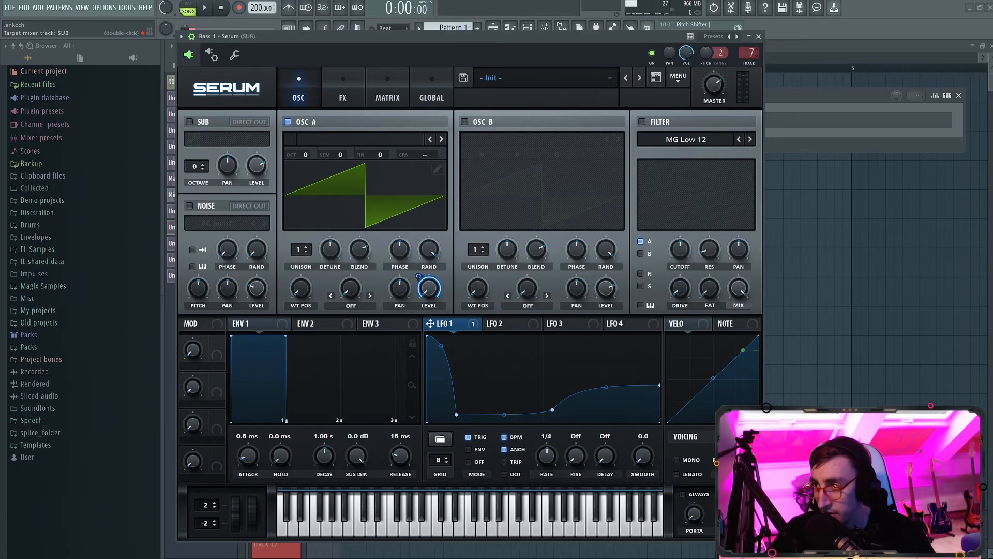
{"action": "left_click", "coordinate": [759, 37]}
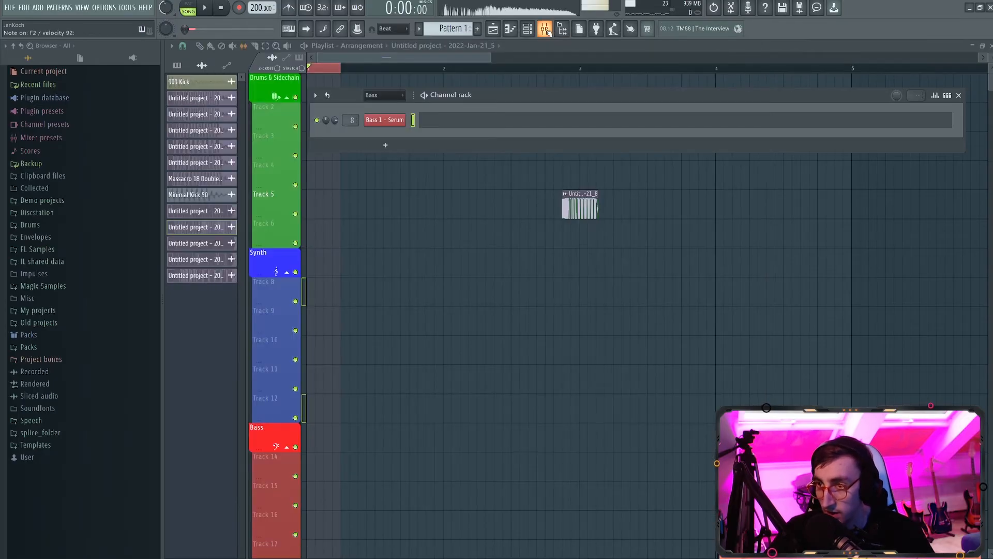
{"action": "key", "text": "F9"}
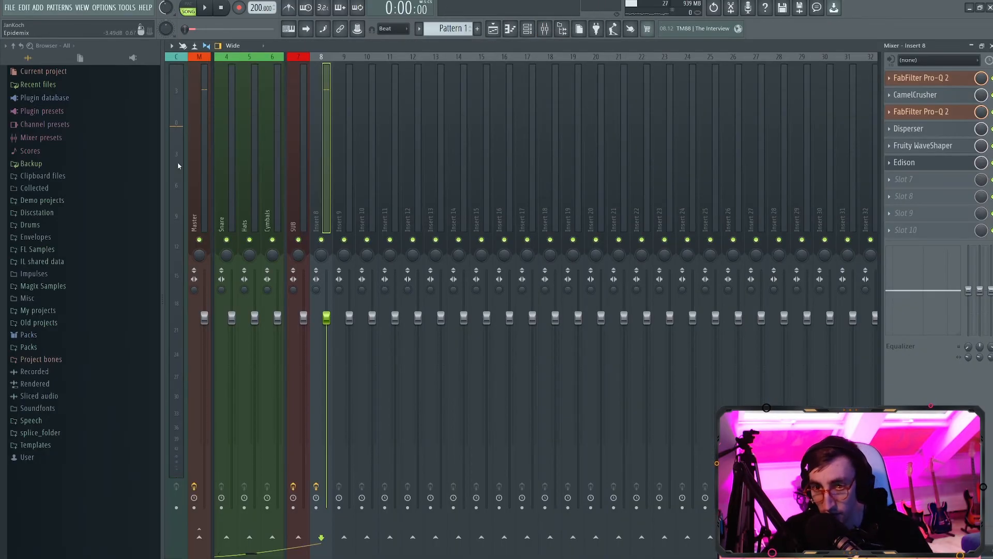
{"action": "left_click", "coordinate": [52, 138]}
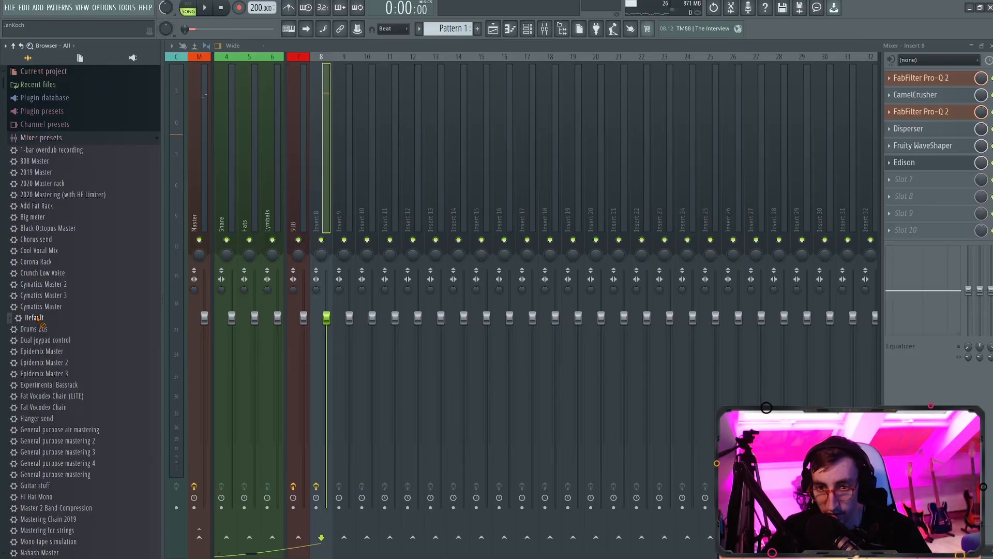
{"action": "left_click_drag", "start_coordinate": [34, 318], "coordinate": [322, 189]}
Add FabFilter Pro-Q 2 to the first effect slot of Insert 8 and load its flat Clean preset
{"action": "left_click", "coordinate": [909, 77]}
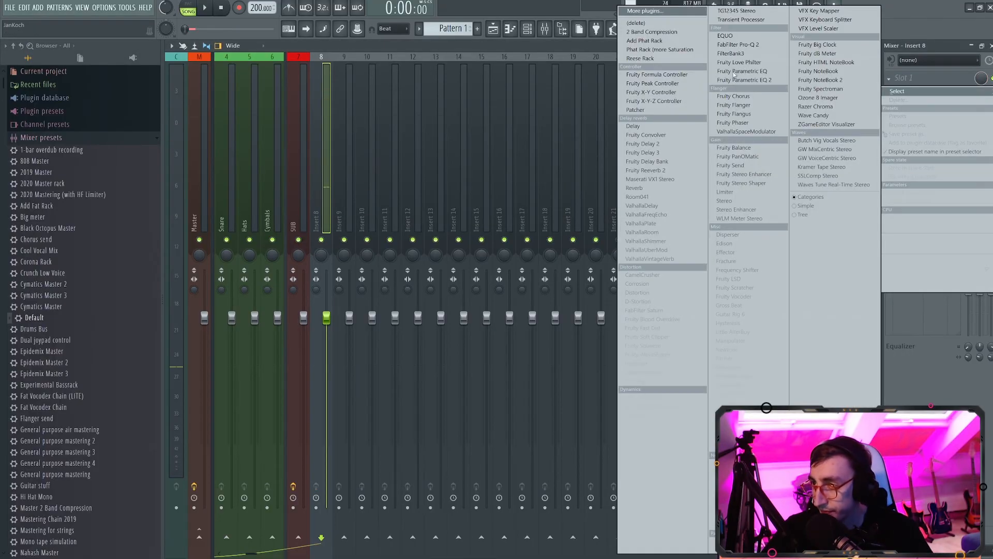
{"action": "left_click", "coordinate": [745, 51]}
{"action": "left_click_drag", "start_coordinate": [529, 127], "coordinate": [486, 136]}
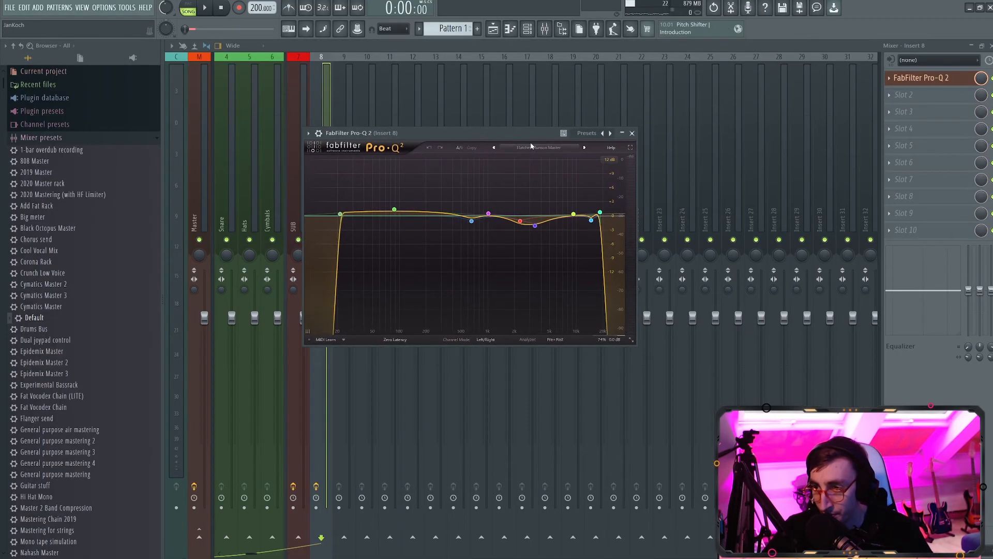
{"action": "left_click", "coordinate": [539, 148]}
{"action": "left_click", "coordinate": [525, 208]}
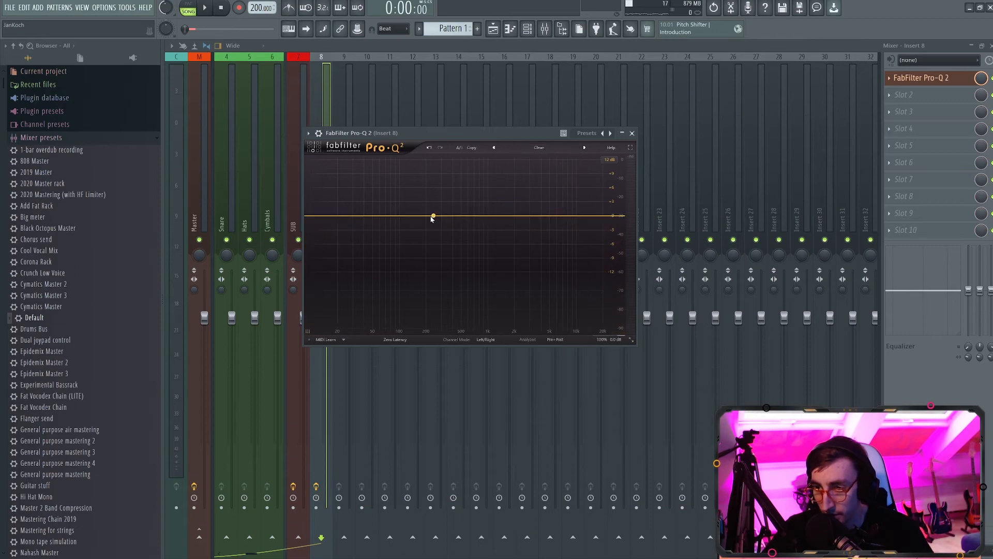
Add an EQ boost of about 5 dB around 40 to 45 Hz and a narrow, deep cut near 120 Hz
{"action": "left_click_drag", "start_coordinate": [408, 215], "coordinate": [370, 196]}
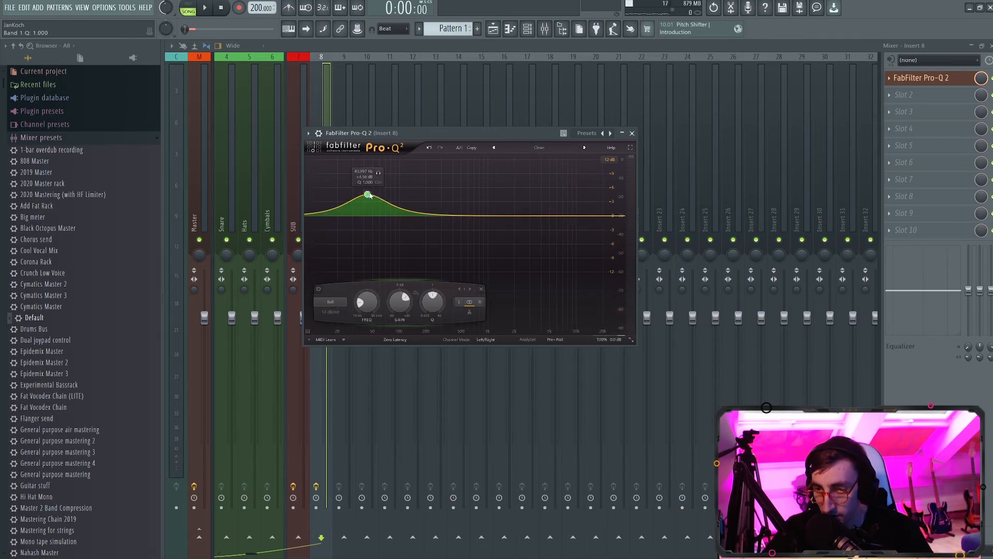
{"action": "left_click_drag", "start_coordinate": [369, 200], "coordinate": [367, 198]}
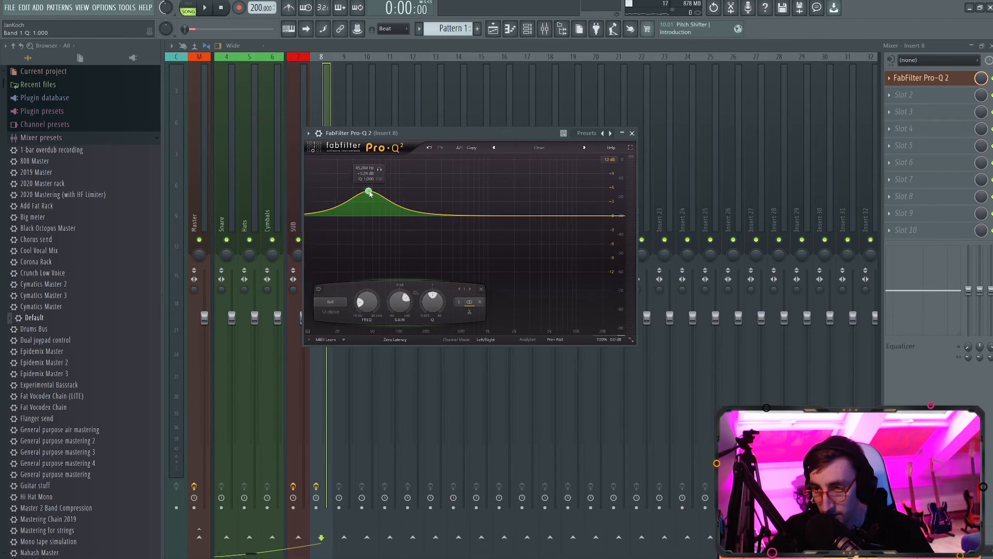
{"action": "left_click_drag", "start_coordinate": [433, 216], "coordinate": [406, 265]}
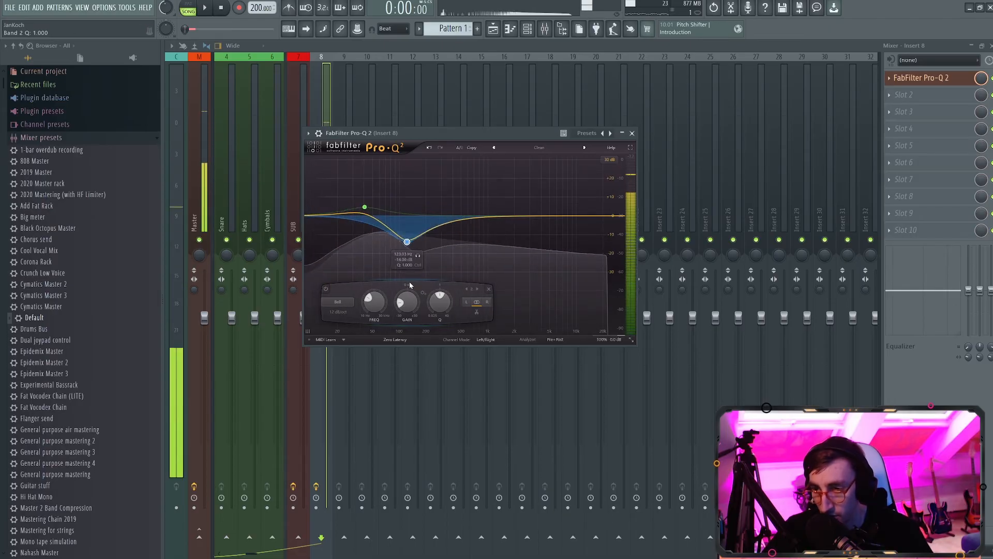
{"action": "scroll", "coordinate": [407, 264], "scroll_direction": "up", "scroll_amount": 5}
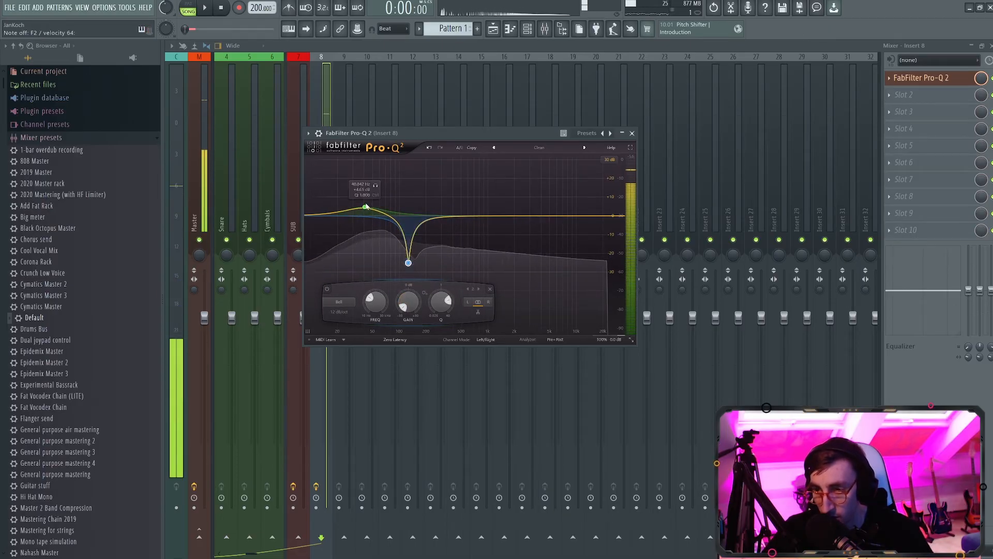
Raise the low EQ boost, add a narrow boost of about 14 dB near 500 Hz and a high shelf of about 12 dB near 7.6 kHz
{"action": "left_click_drag", "start_coordinate": [365, 207], "coordinate": [364, 195]}
{"action": "left_click_drag", "start_coordinate": [480, 215], "coordinate": [461, 190]}
{"action": "scroll", "coordinate": [473, 207], "scroll_direction": "up", "scroll_amount": 5}
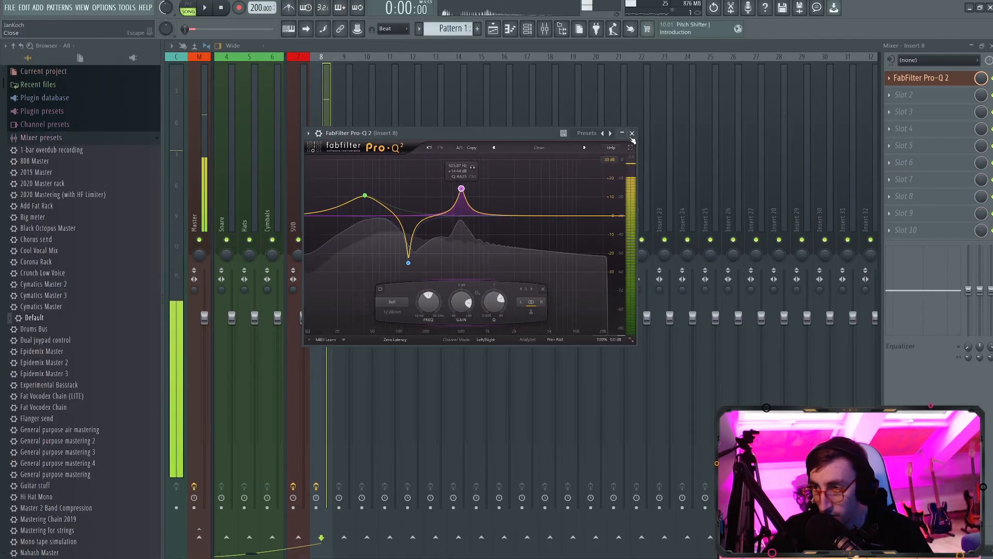
{"action": "left_click_drag", "start_coordinate": [565, 216], "coordinate": [569, 197]}
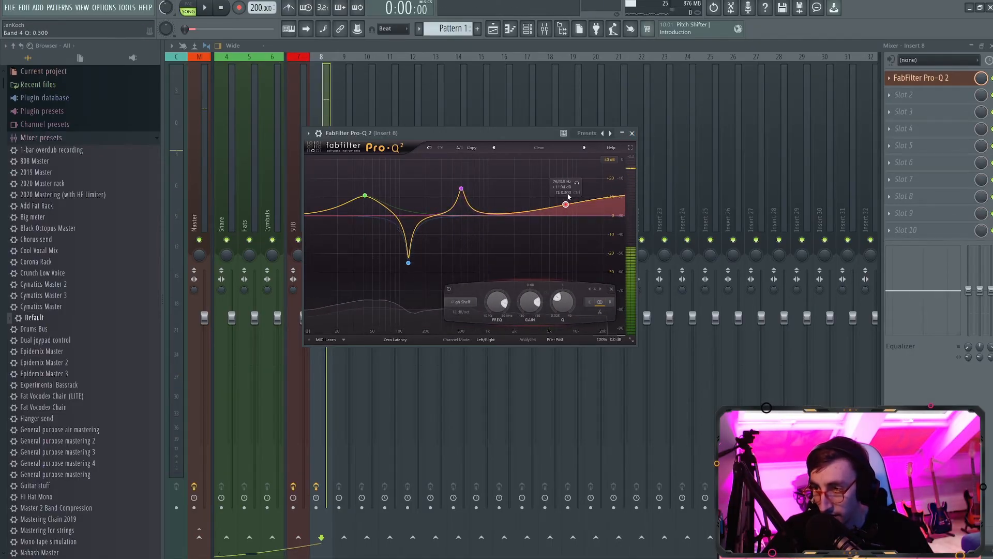
{"action": "left_click", "coordinate": [631, 133]}
Add Fruity Fast Dist to the second effect slot of Insert 8
{"action": "left_click", "coordinate": [905, 94]}
{"action": "mouse_move", "coordinate": [898, 108]}
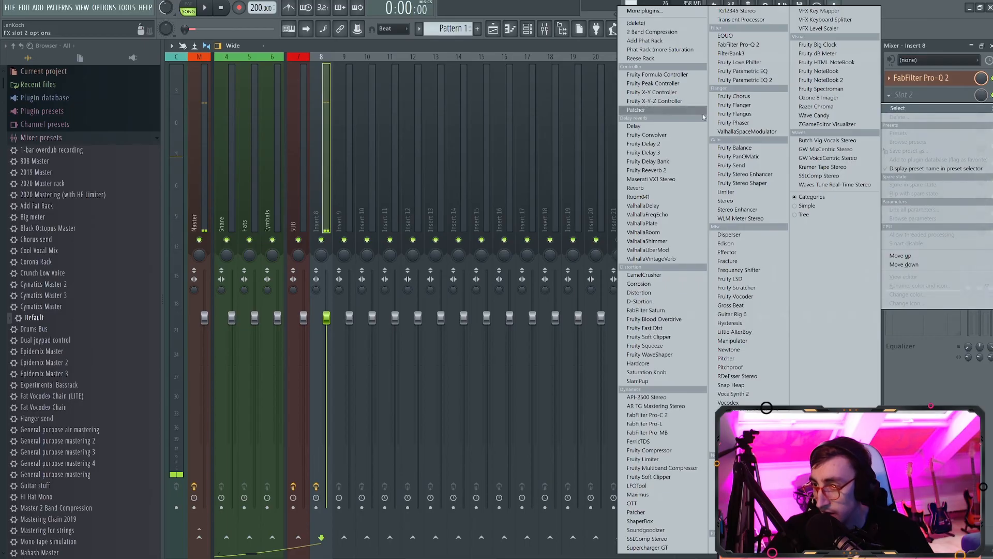
{"action": "left_click", "coordinate": [666, 327]}
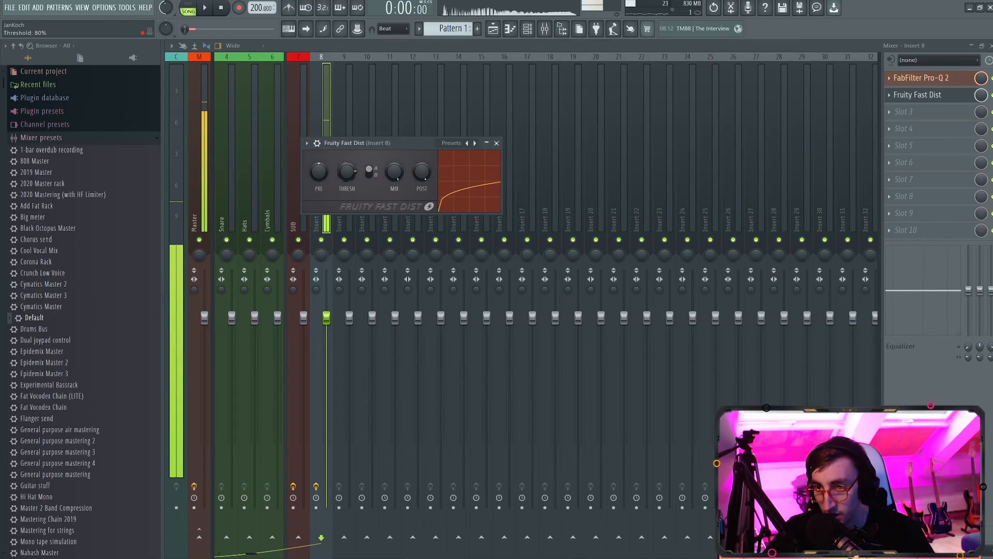
{"action": "left_click", "coordinate": [497, 144]}
Add FilterBank3 to the third effect slot of Insert 8 and shape its filter response into a narrow peak
{"action": "left_click", "coordinate": [933, 114]}
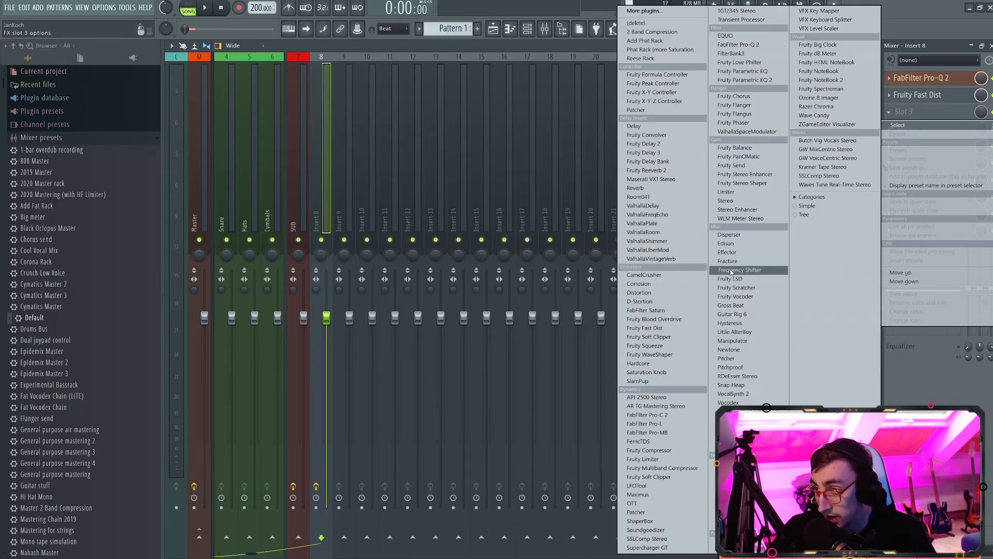
{"action": "left_click", "coordinate": [731, 53]}
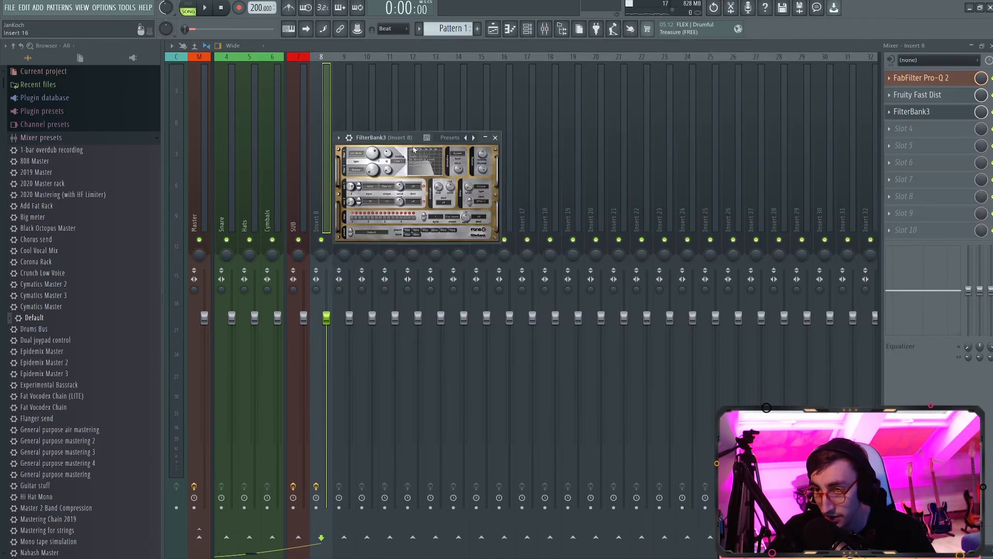
{"action": "left_click", "coordinate": [449, 137]}
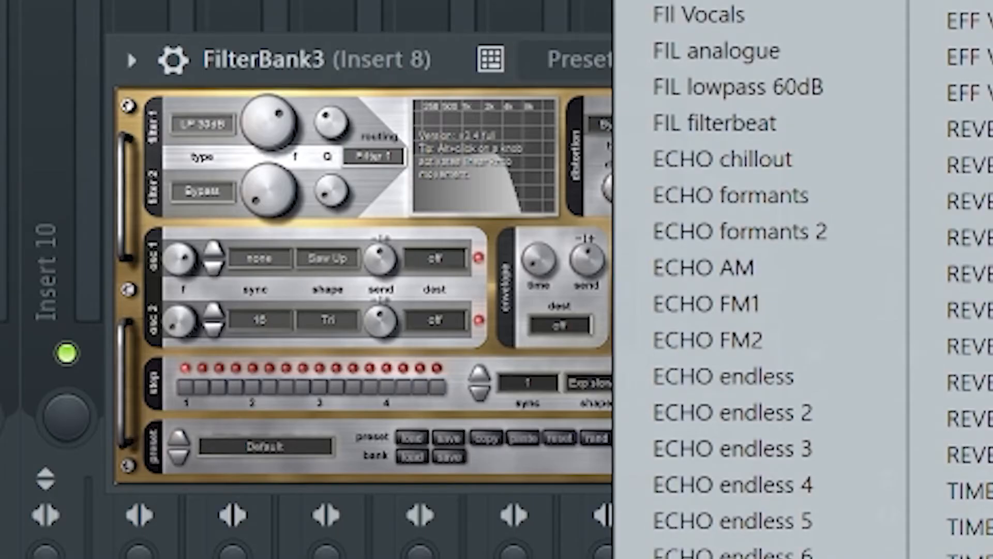
{"action": "left_click", "coordinate": [831, 552]}
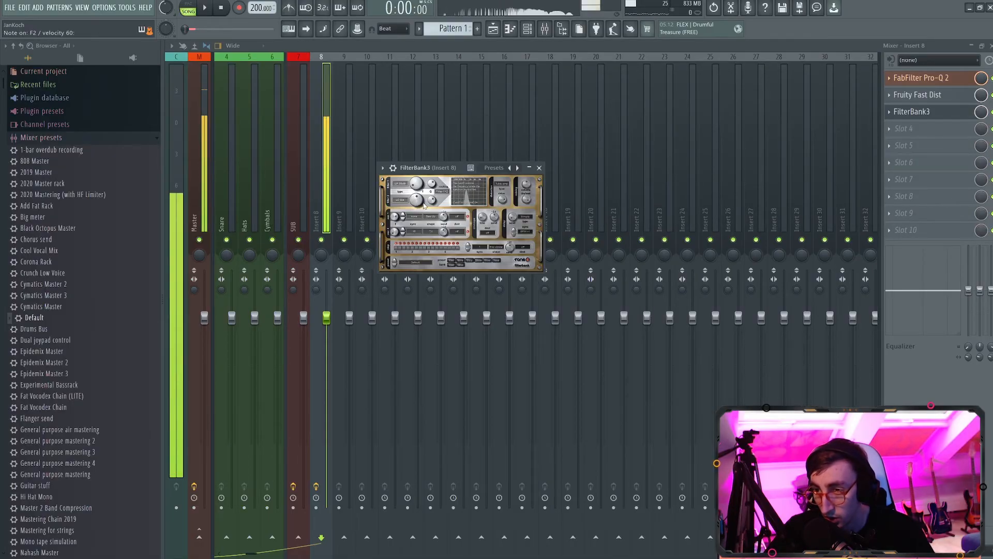
Add Fruity Soft Clipper to the eighth effect slot of Insert 8
{"action": "left_click", "coordinate": [919, 81]}
{"action": "left_click", "coordinate": [919, 78]}
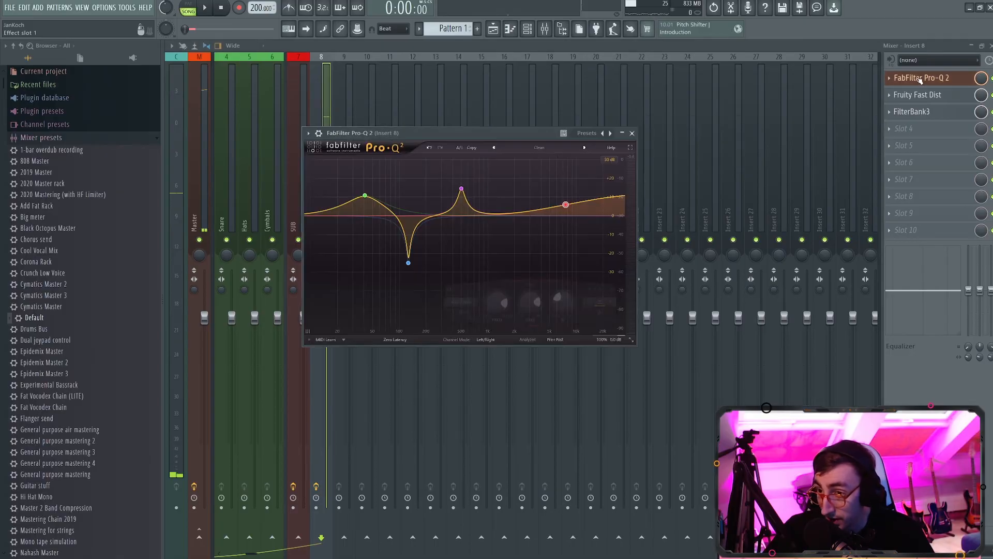
{"action": "left_click", "coordinate": [632, 134]}
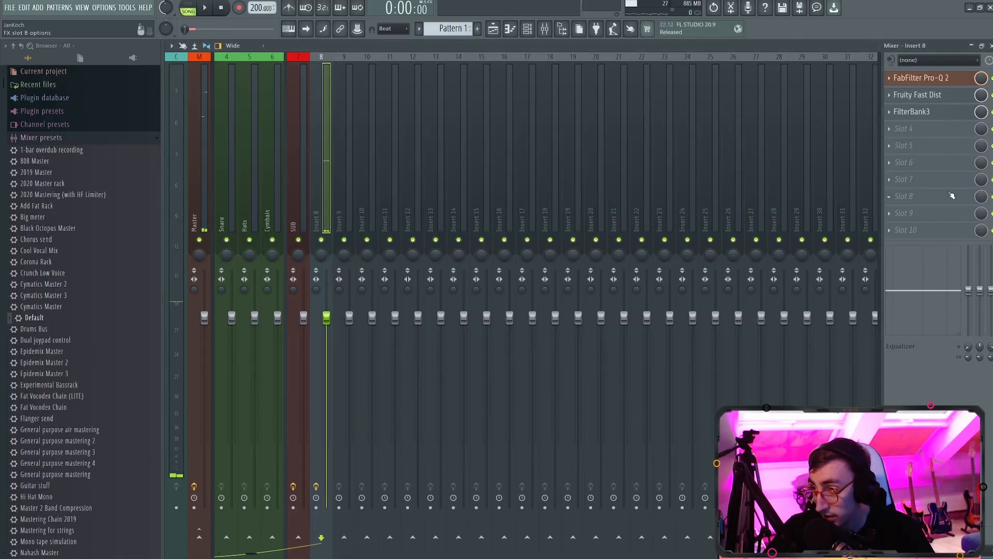
{"action": "left_click", "coordinate": [895, 200]}
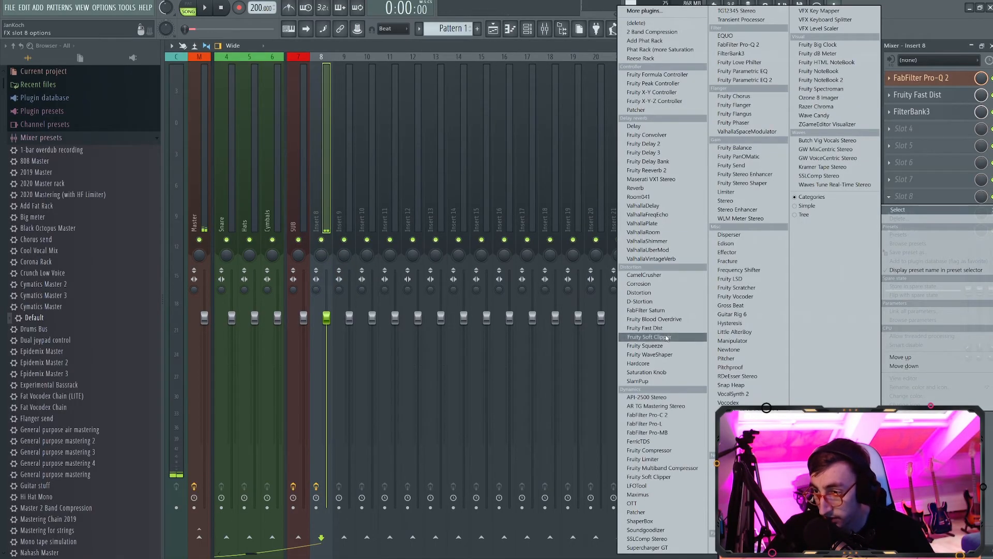
{"action": "left_click", "coordinate": [648, 337]}
Add TG12345 Stereo ahead of the Fruity soft clipper and load its Full Reset preset
{"action": "left_click", "coordinate": [906, 213]}
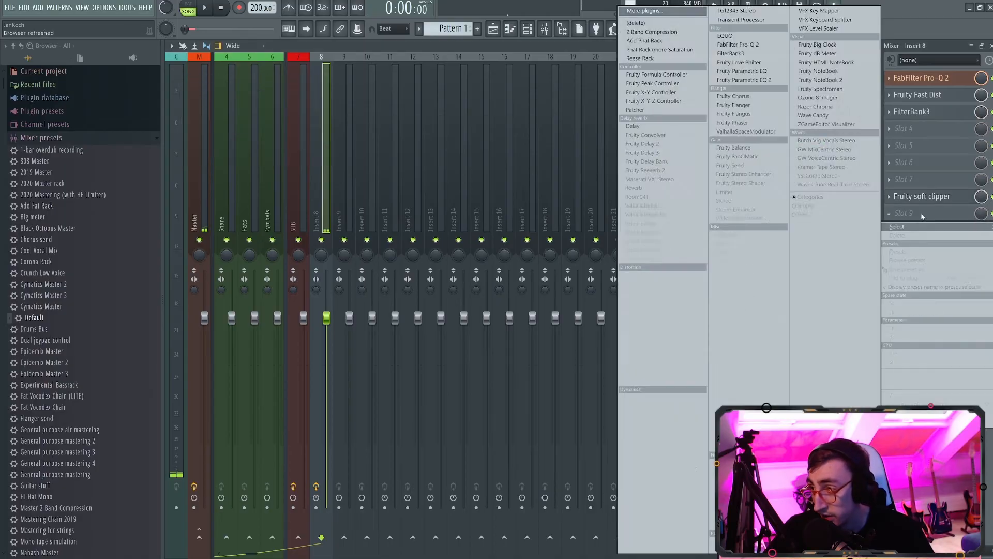
{"action": "left_click", "coordinate": [745, 11]}
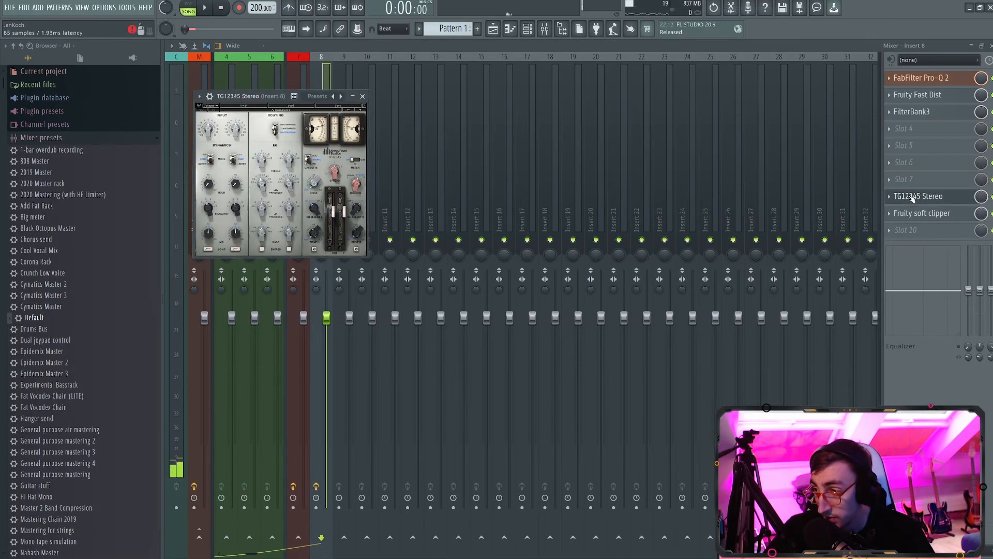
{"action": "left_click", "coordinate": [293, 107]}
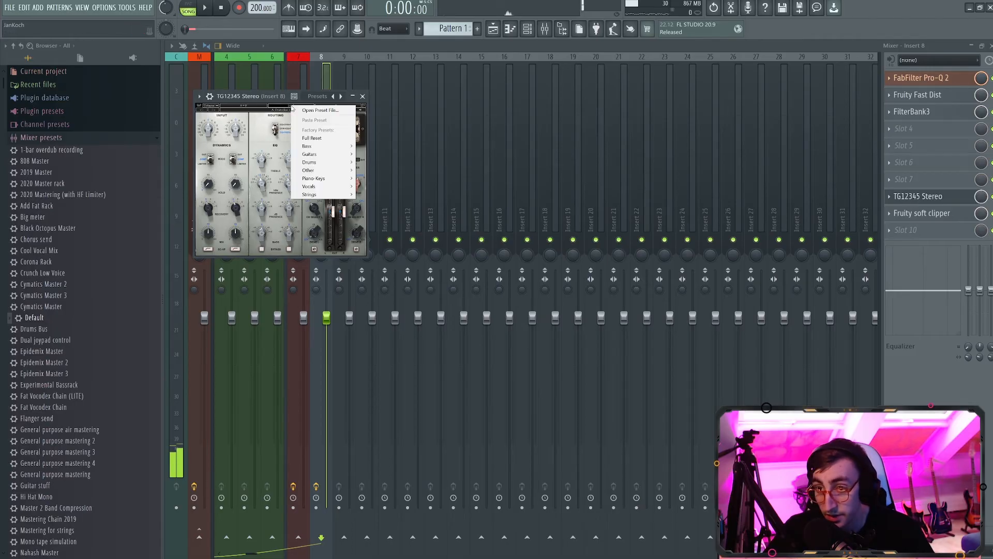
{"action": "left_click", "coordinate": [328, 139]}
{"action": "left_click_drag", "start_coordinate": [253, 96], "coordinate": [387, 111]}
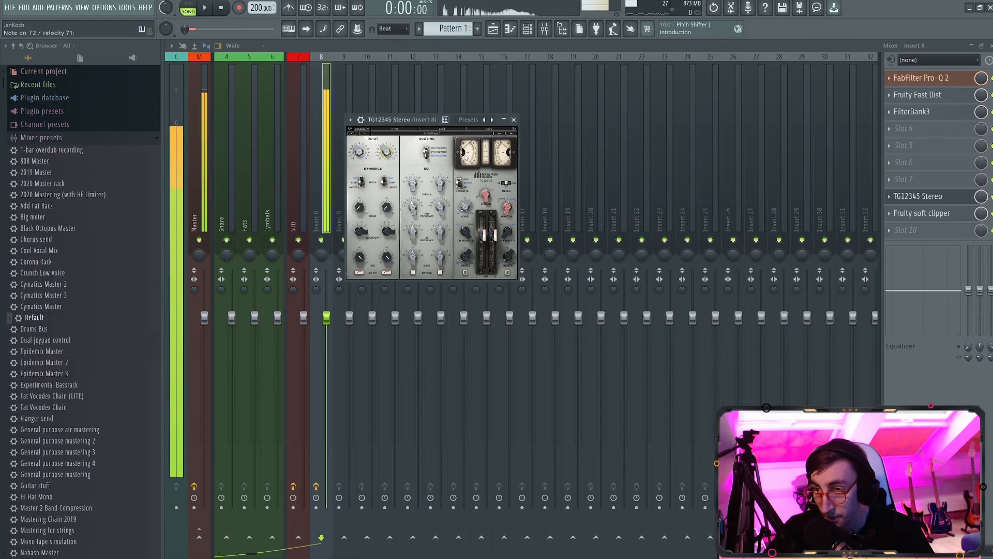
{"action": "left_click", "coordinate": [514, 120]}
Load Edison into the tenth effect slot of Insert 8, after the soft clipper
{"action": "left_click", "coordinate": [905, 230]}
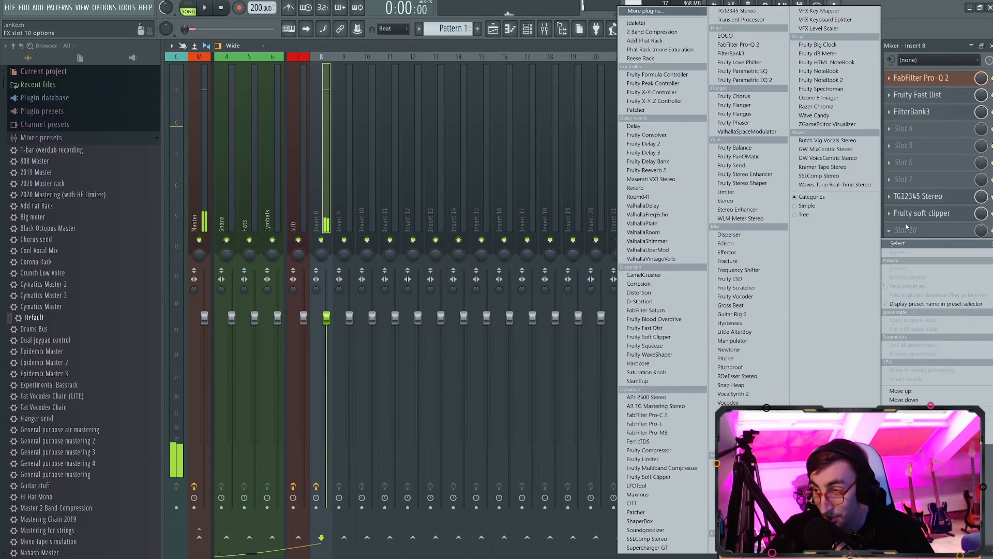
{"action": "left_click", "coordinate": [727, 252]}
{"action": "left_click", "coordinate": [906, 230]}
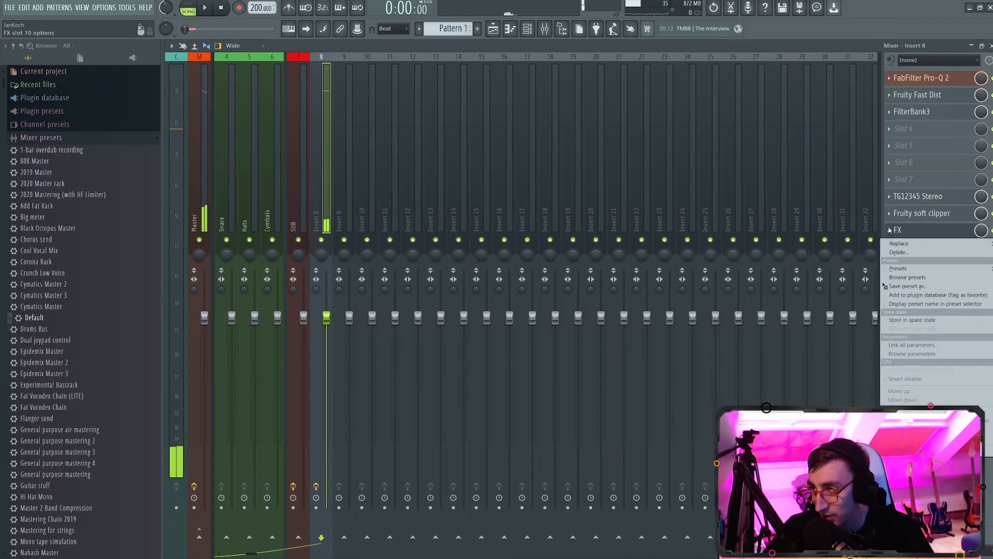
{"action": "mouse_move", "coordinate": [894, 248]}
{"action": "left_click", "coordinate": [728, 244]}
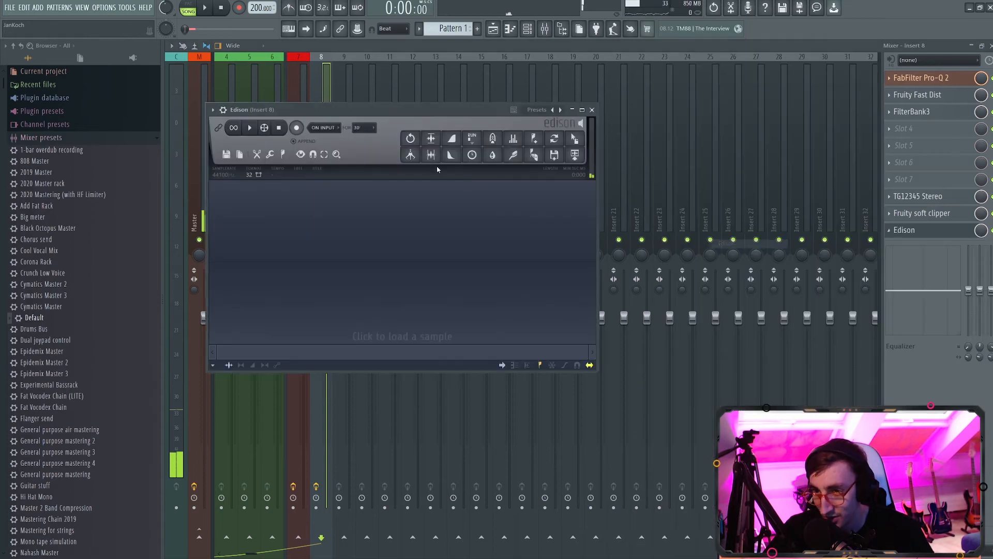
{"action": "left_click", "coordinate": [593, 110]}
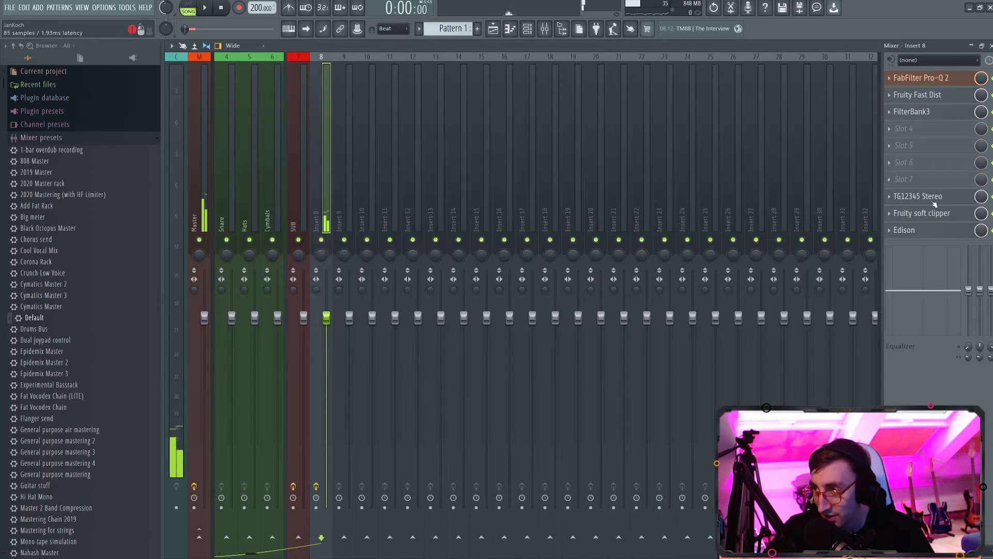
Record the processed Serum kick in Edison and place the recording in the playlist
{"action": "left_click", "coordinate": [913, 112]}
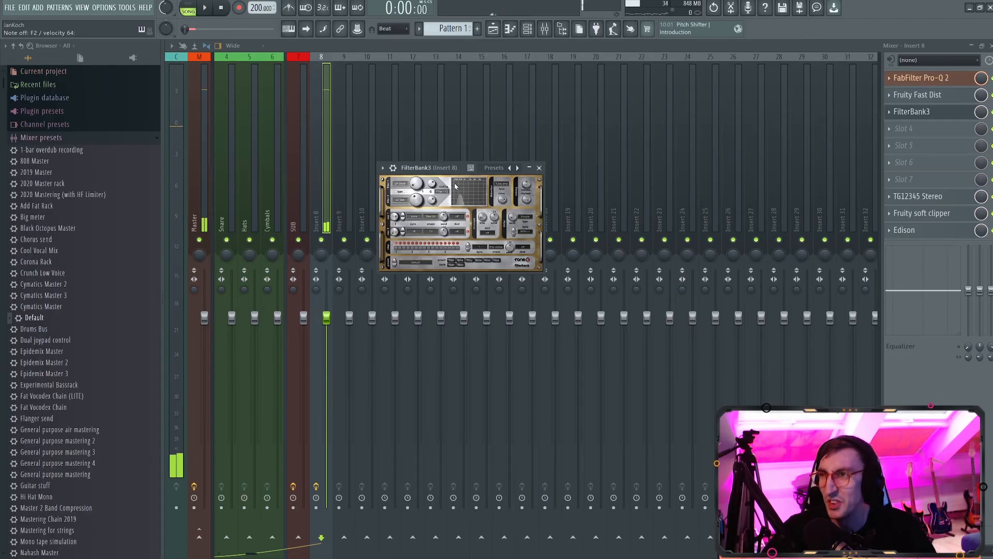
{"action": "left_click", "coordinate": [539, 167]}
{"action": "left_click", "coordinate": [905, 230]}
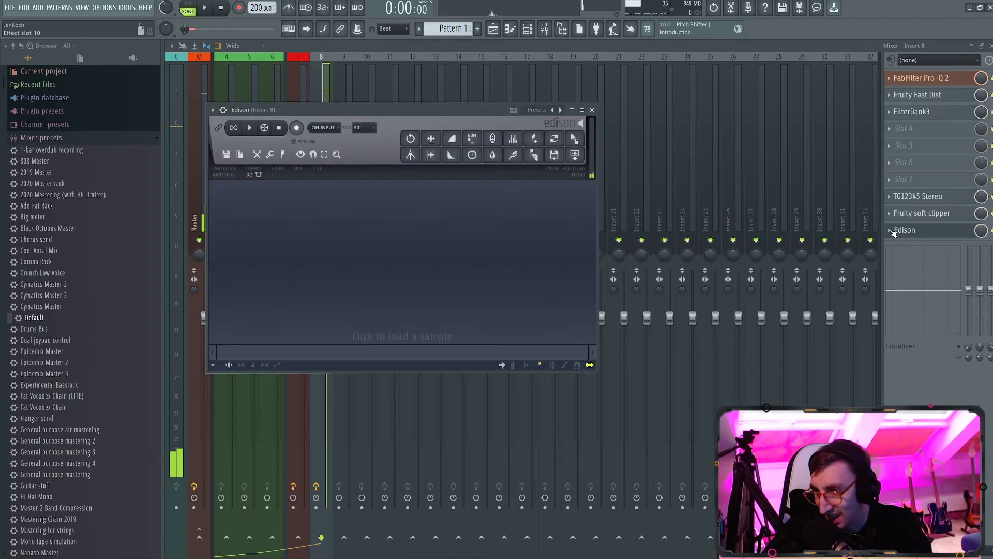
{"action": "left_click", "coordinate": [283, 129]}
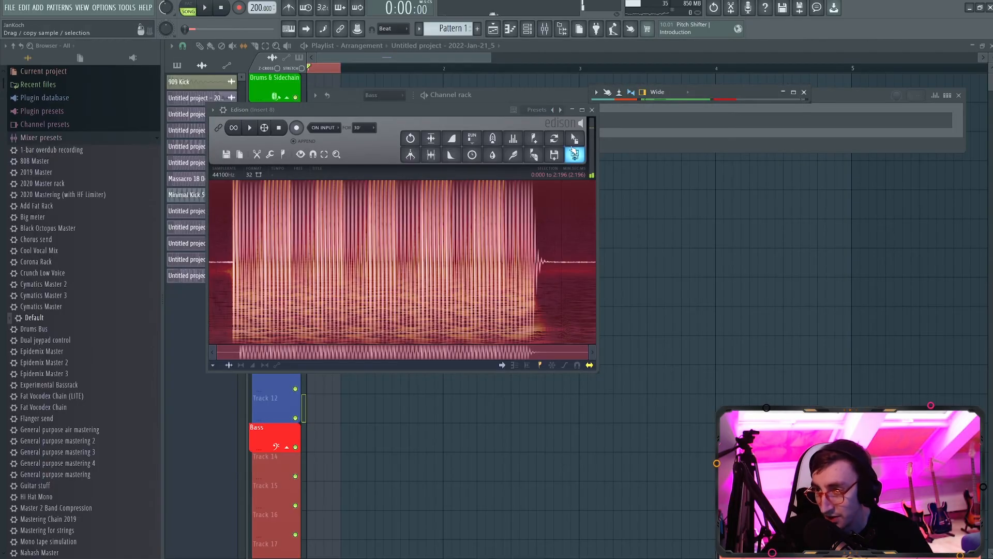
{"action": "left_click_drag", "start_coordinate": [574, 155], "coordinate": [676, 250]}
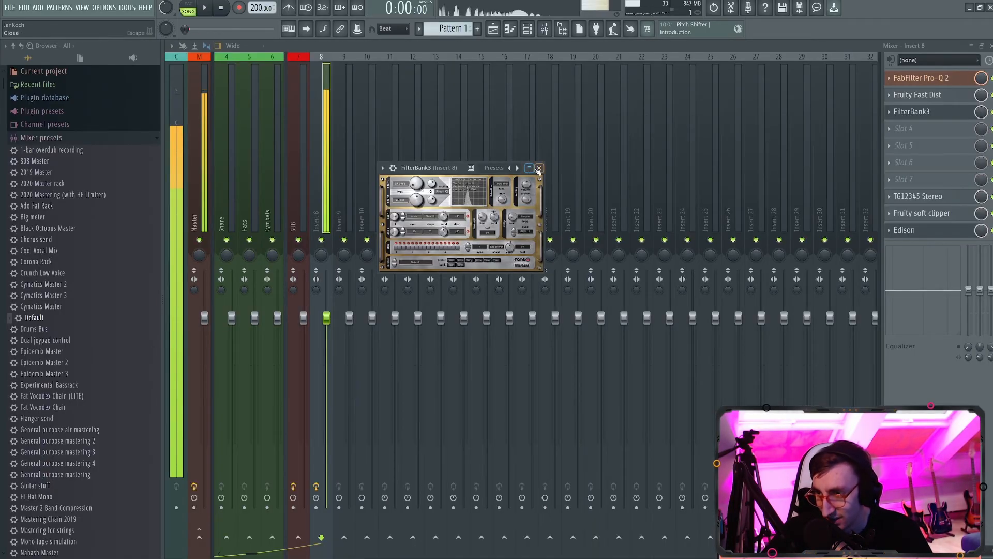
In Pro-Q 2, move the narrow mid boost to about 1.5 kHz, set the low boost to about 7 dB and stack a second boost on the mid peak
{"action": "left_click", "coordinate": [539, 168]}
{"action": "left_click", "coordinate": [921, 78]}
{"action": "left_click", "coordinate": [462, 183]}
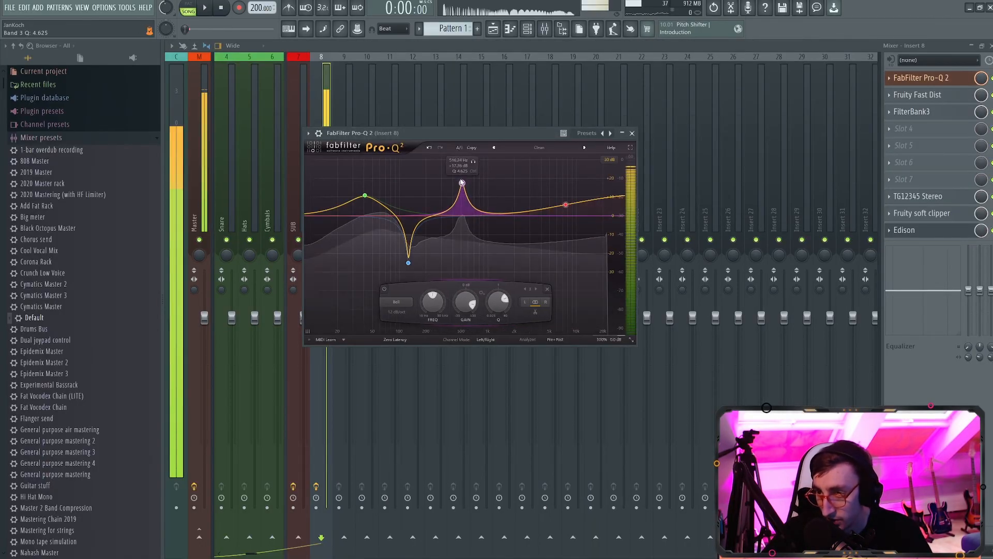
{"action": "left_click_drag", "start_coordinate": [462, 184], "coordinate": [504, 174]}
{"action": "left_click_drag", "start_coordinate": [365, 196], "coordinate": [365, 202]}
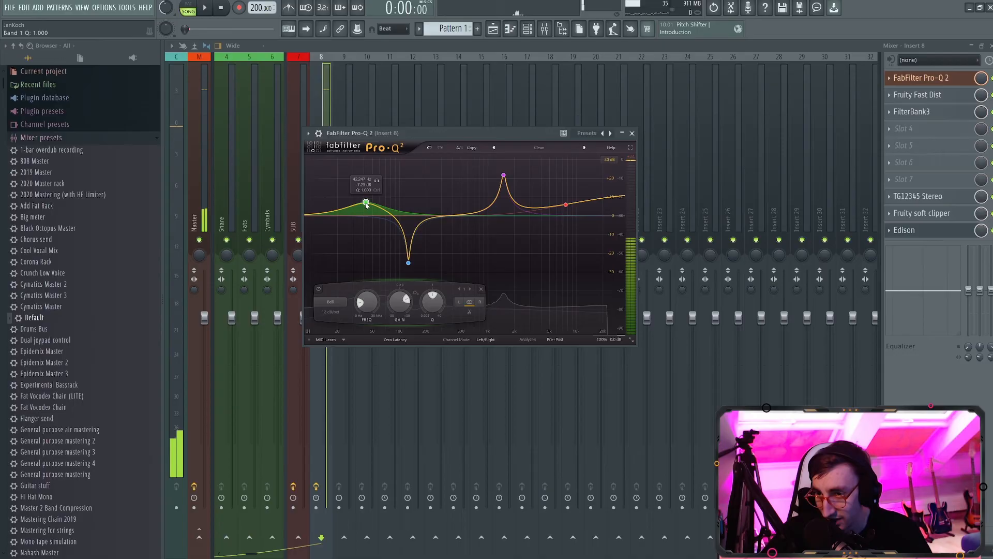
{"action": "left_click", "coordinate": [501, 199]}
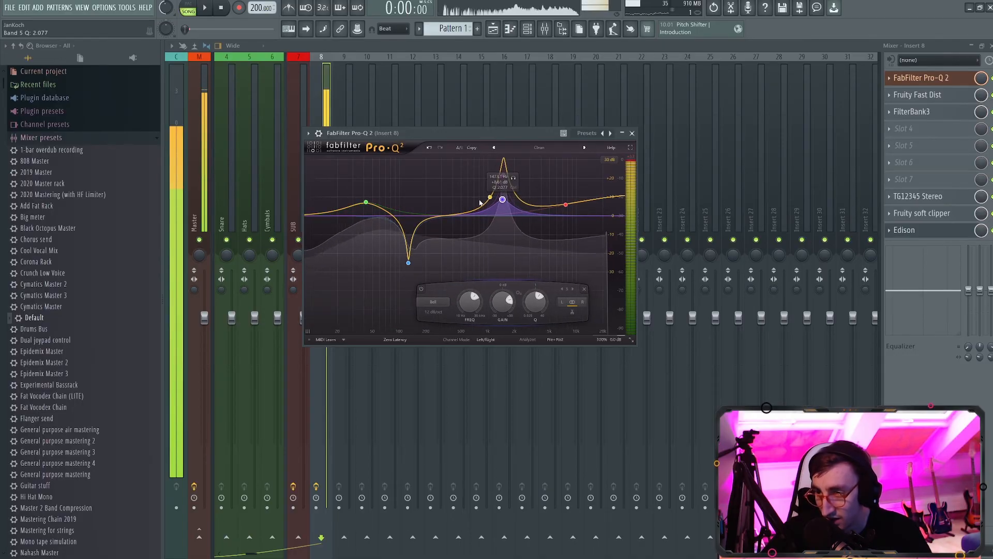
{"action": "key", "text": "Escape"}
Enable Serum's sub oscillator with its level at 0% and assign LFO 1 to that level
{"action": "left_click", "coordinate": [527, 33]}
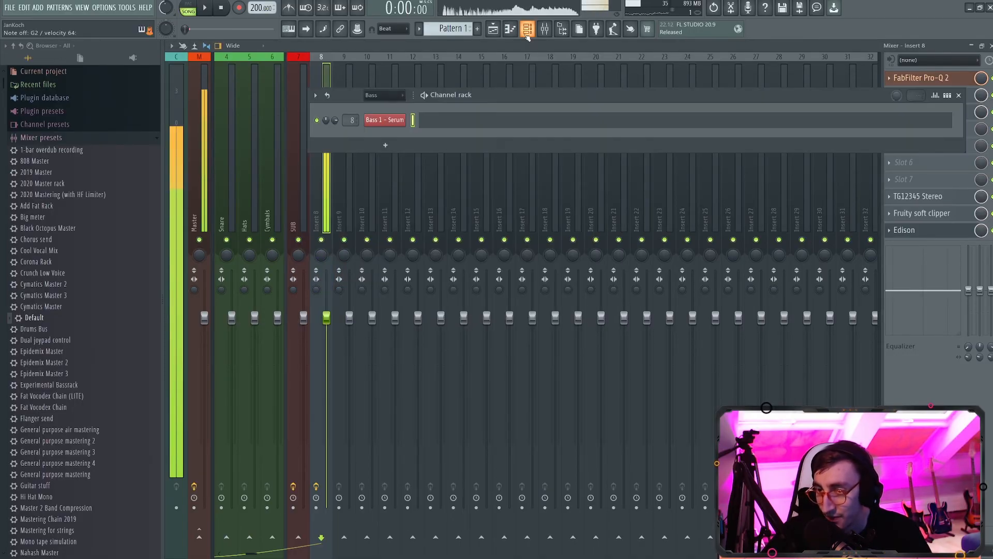
{"action": "left_click", "coordinate": [385, 119]}
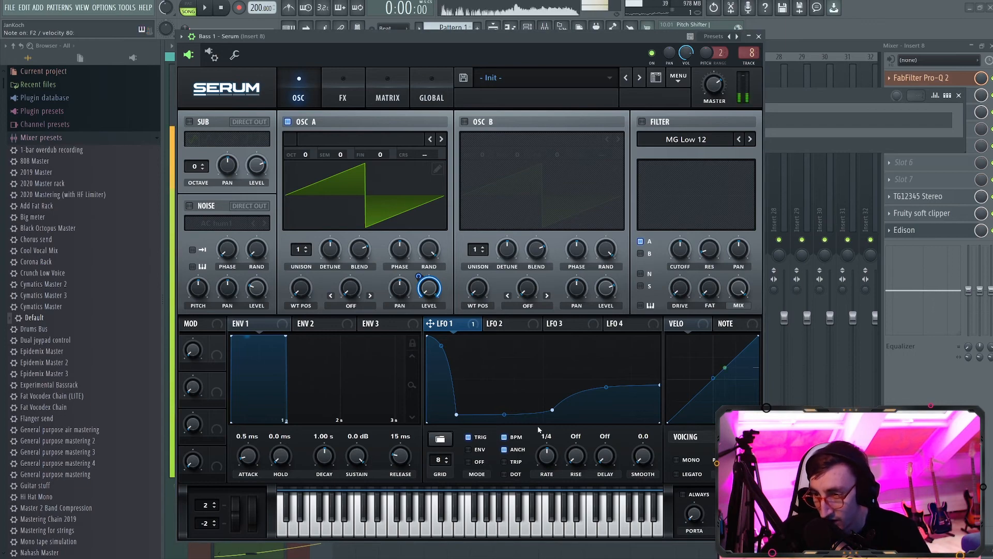
{"action": "left_click", "coordinate": [189, 122]}
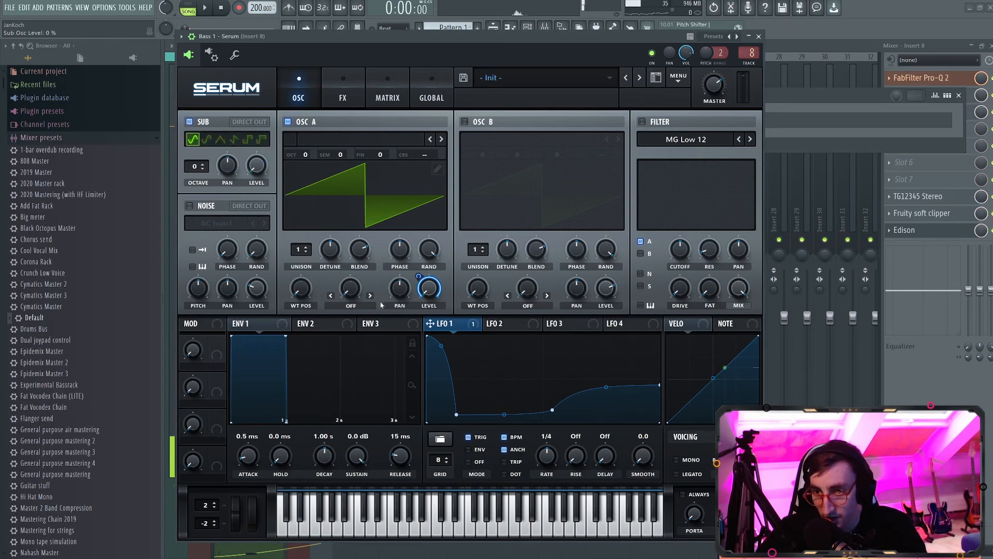
{"action": "left_click", "coordinate": [249, 165]}
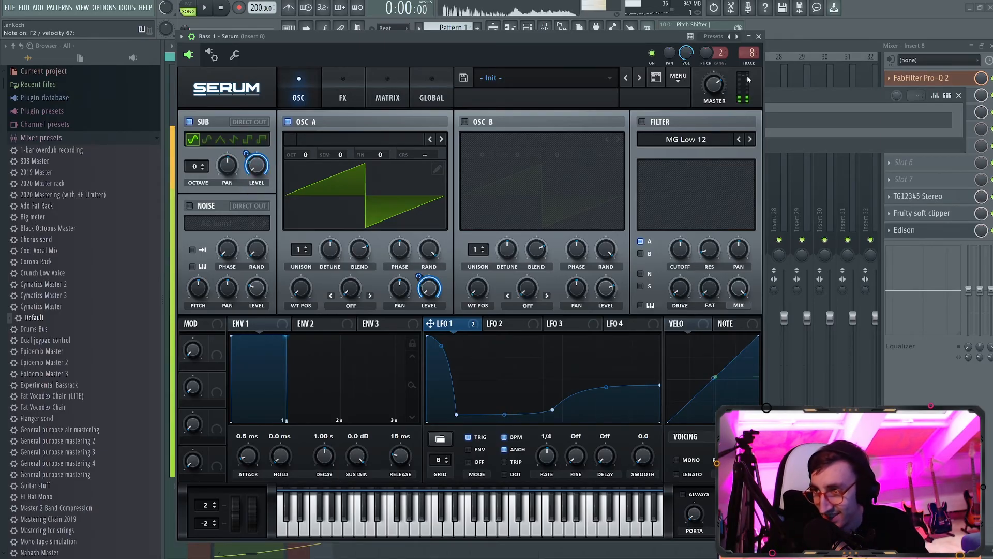
{"action": "left_click", "coordinate": [759, 36]}
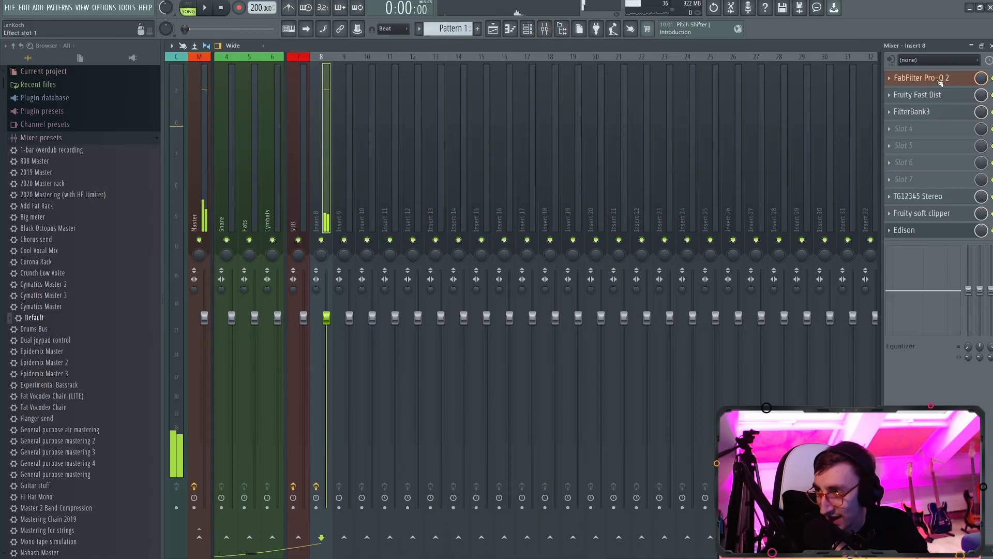
Move the two stacked mid boosts in Pro-Q 2 together down to about 1 kHz
{"action": "left_click", "coordinate": [941, 82]}
{"action": "left_click_drag", "start_coordinate": [479, 161], "coordinate": [510, 207]}
{"action": "mouse_move", "coordinate": [504, 199]}
{"action": "left_mouse_down"}
{"action": "mouse_move", "coordinate": [486, 199]}
{"action": "mouse_move", "coordinate": [497, 197]}
{"action": "left_mouse_up"}
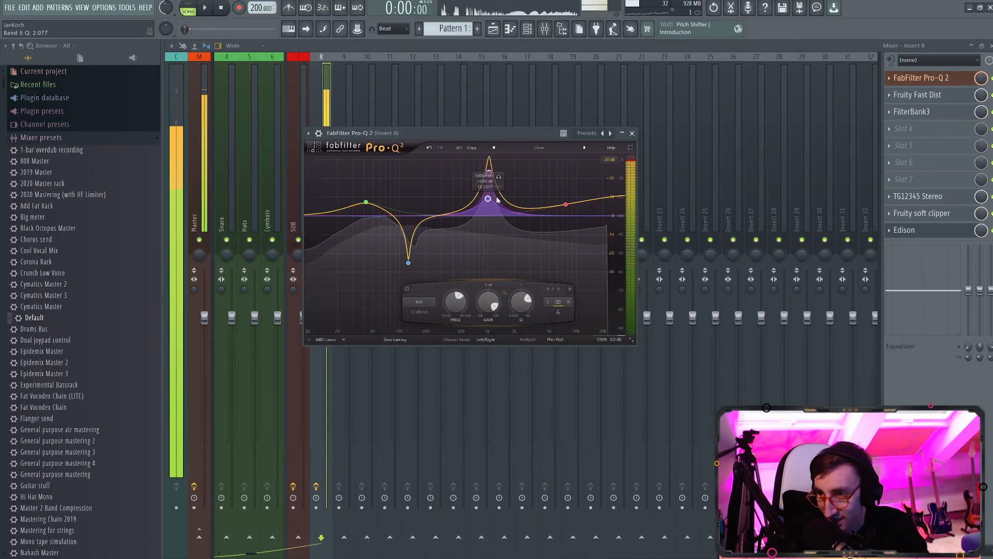
{"action": "left_click", "coordinate": [633, 133]}
Fine-tune the frequency of the second filter in FilterBank3
{"action": "left_click", "coordinate": [934, 112]}
{"action": "left_click_drag", "start_coordinate": [416, 199], "coordinate": [417, 202]}
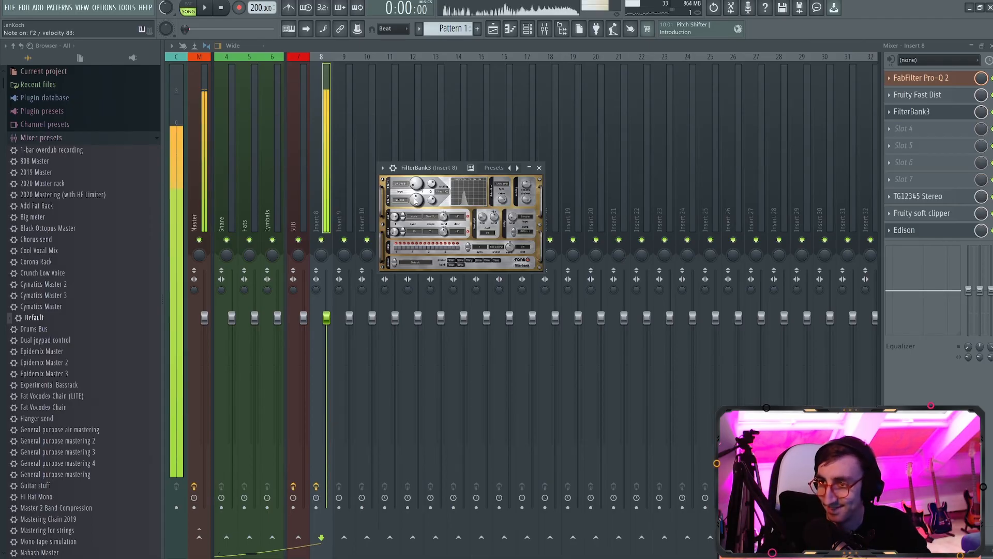
{"action": "left_click", "coordinate": [539, 168]}
Try different phase settings on Serum's oscillator A, including a 171° start phase, and reset the start phase
{"action": "left_click", "coordinate": [527, 29]}
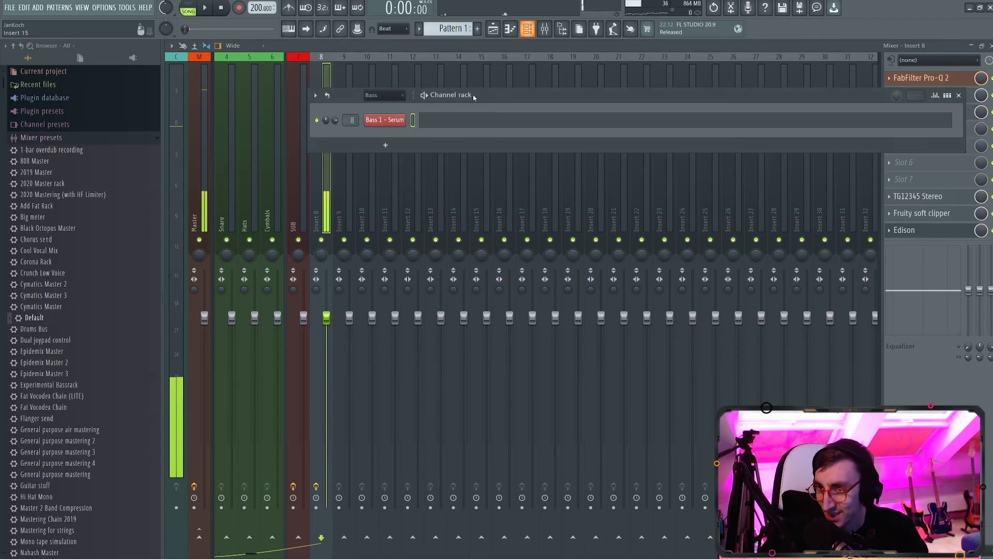
{"action": "left_click", "coordinate": [398, 121]}
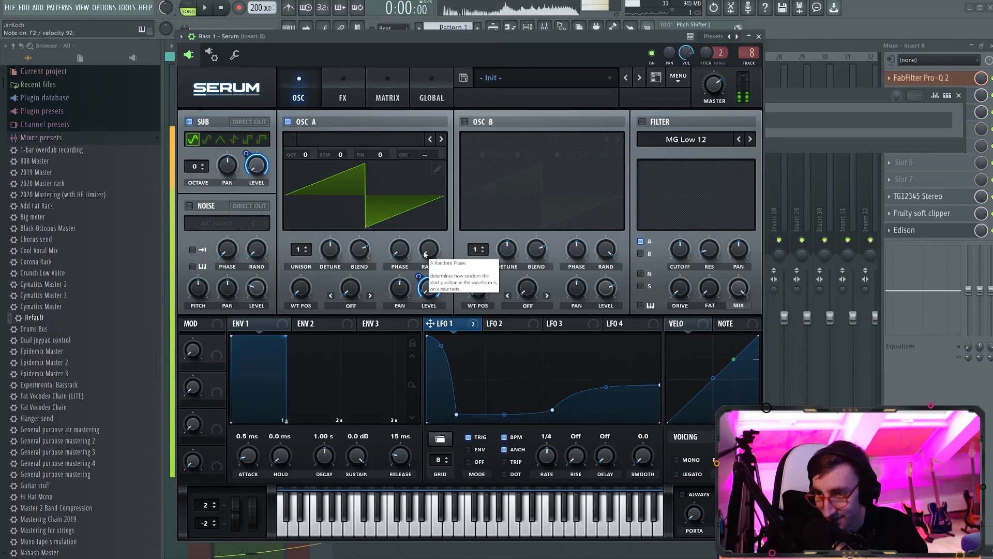
{"action": "scroll", "coordinate": [406, 257], "scroll_direction": "up", "scroll_amount": 20}
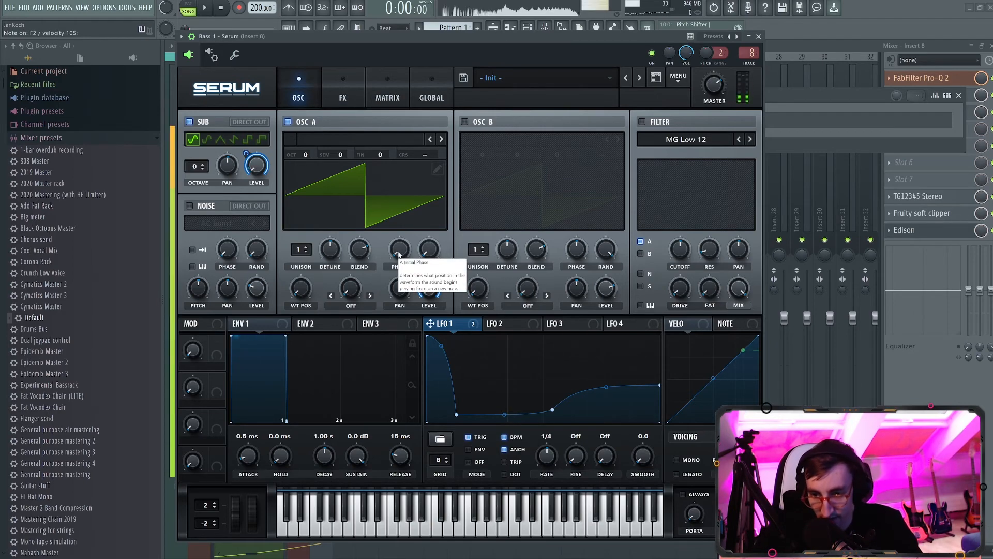
{"action": "mouse_move", "coordinate": [400, 254]}
{"action": "left_mouse_down"}
{"action": "mouse_move", "coordinate": [416, 255]}
{"action": "mouse_move", "coordinate": [403, 254]}
{"action": "left_mouse_up"}
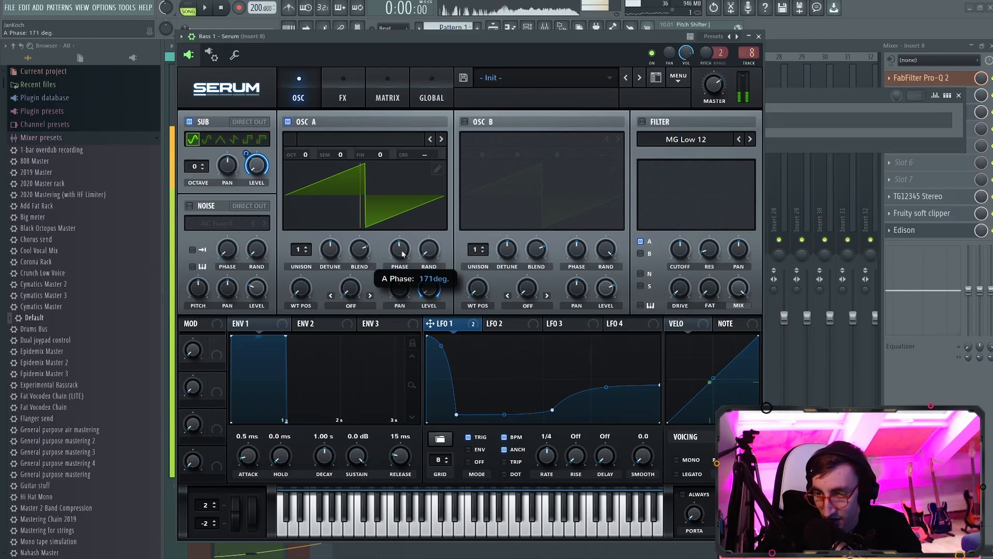
{"action": "double_click", "coordinate": [403, 254]}
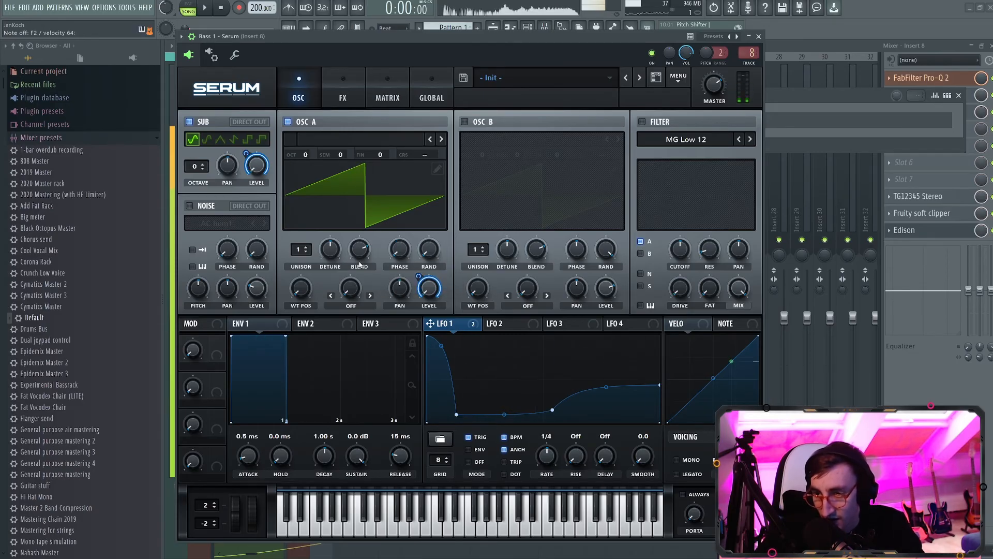
Audition the 4088 wavetable on oscillator A by sweeping its wavetable position, and switch to Basic Mini
{"action": "left_click", "coordinate": [317, 147]}
{"action": "mouse_move", "coordinate": [437, 158]}
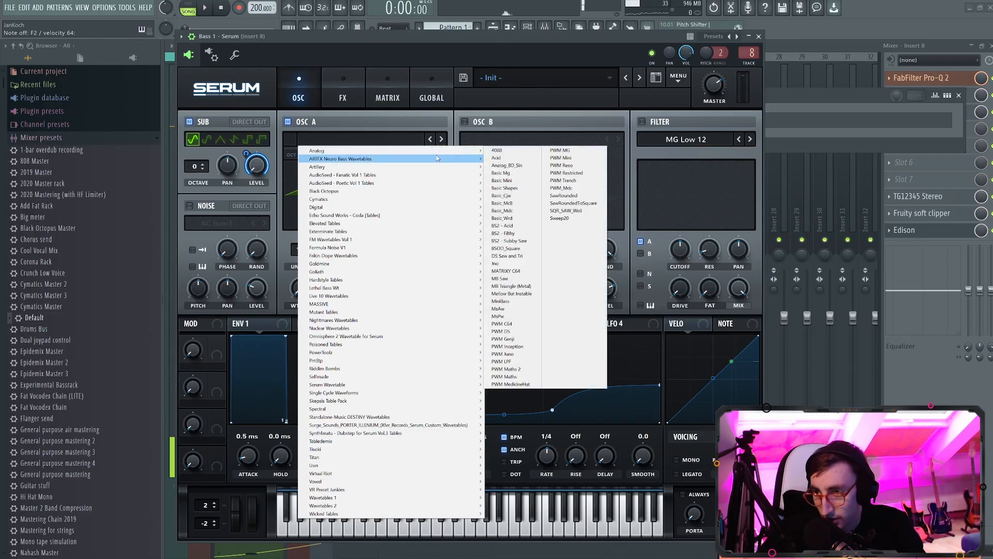
{"action": "left_click", "coordinate": [496, 150]}
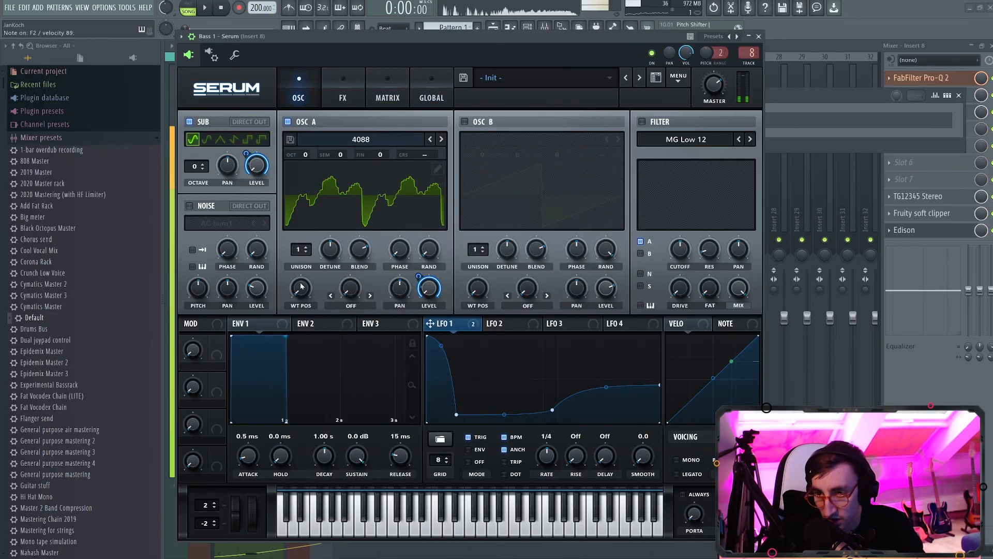
{"action": "left_click_drag", "start_coordinate": [301, 286], "coordinate": [301, 271]}
{"action": "left_click_drag", "start_coordinate": [299, 290], "coordinate": [342, 298]}
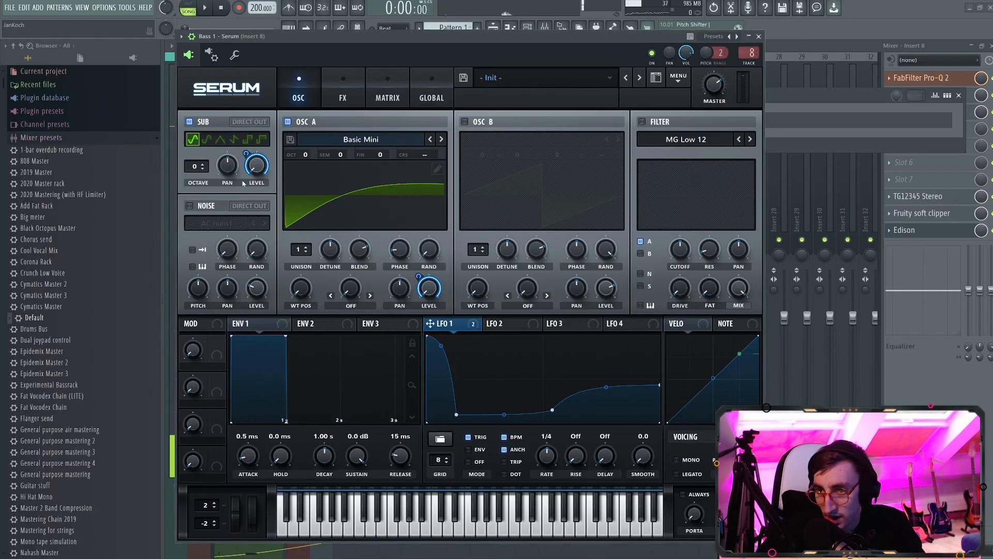
Reduce LFO 1's modulation of the sub oscillator level to 47 and close Serum
{"action": "left_click_drag", "start_coordinate": [248, 154], "coordinate": [233, 157]}
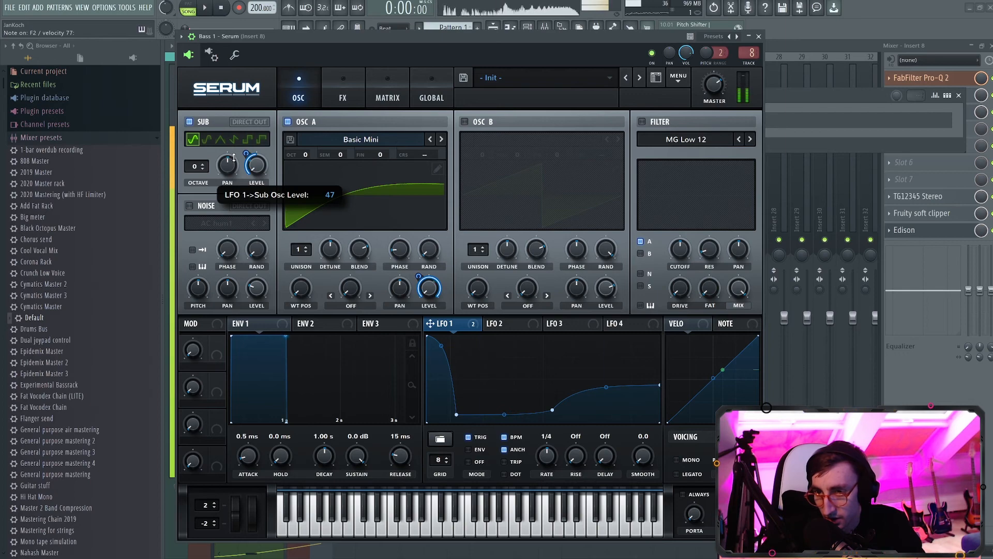
{"action": "left_click", "coordinate": [759, 37]}
{"action": "left_click", "coordinate": [547, 34]}
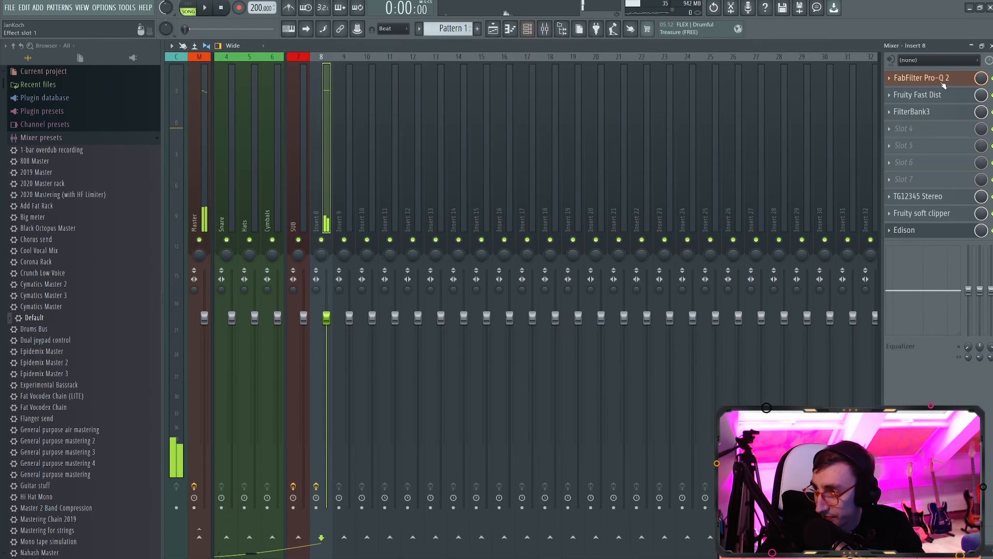
Move the narrow low cut in Pro-Q 2 slightly down in frequency and deepen it to about -28 dB
{"action": "left_click", "coordinate": [921, 77]}
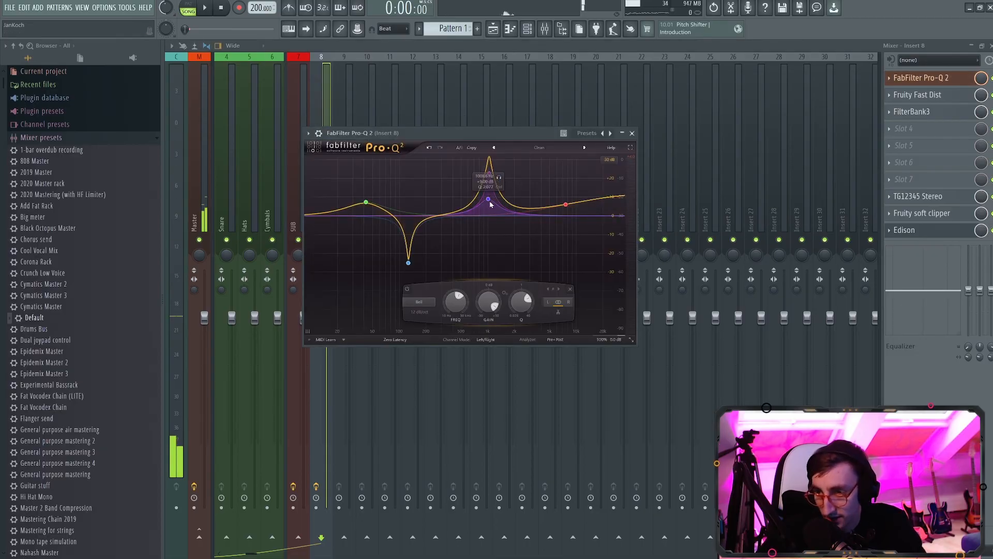
{"action": "mouse_move", "coordinate": [408, 263]}
{"action": "left_mouse_down"}
{"action": "mouse_move", "coordinate": [392, 266]}
{"action": "mouse_move", "coordinate": [424, 269]}
{"action": "mouse_move", "coordinate": [396, 268]}
{"action": "left_mouse_up"}
{"action": "left_click", "coordinate": [632, 134]}
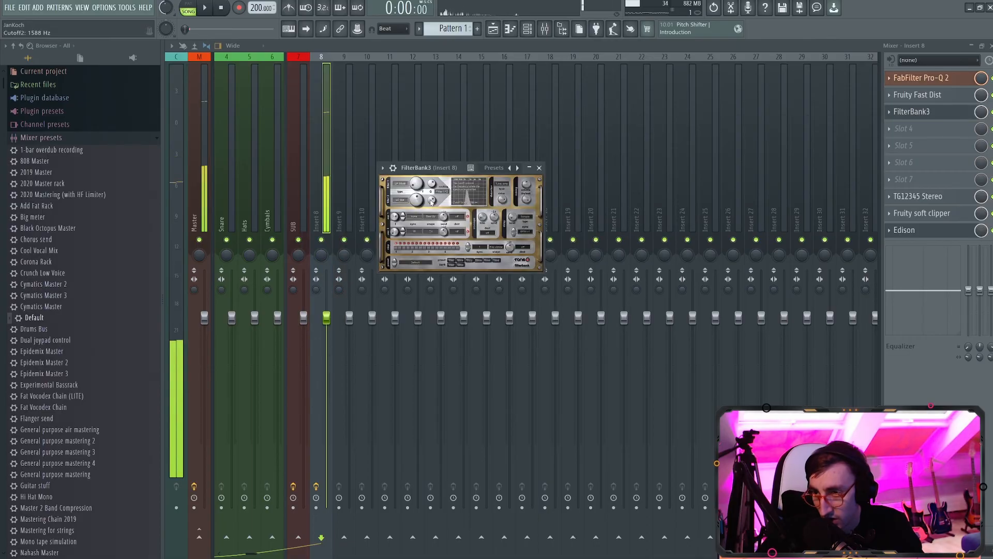
Set the start phase of Serum's oscillator A to 43°
{"action": "left_click", "coordinate": [527, 30]}
{"action": "left_click", "coordinate": [391, 119]}
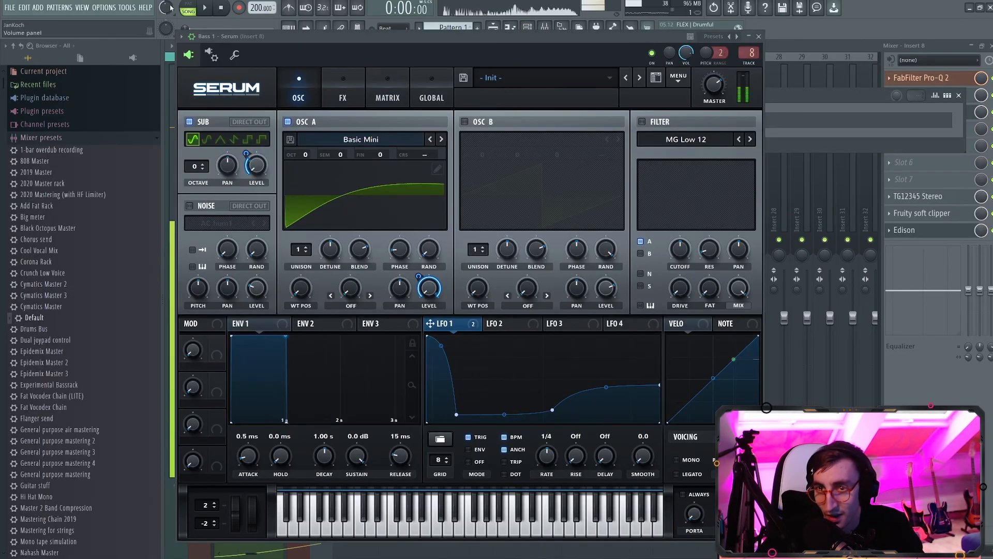
{"action": "mouse_move", "coordinate": [252, 157]}
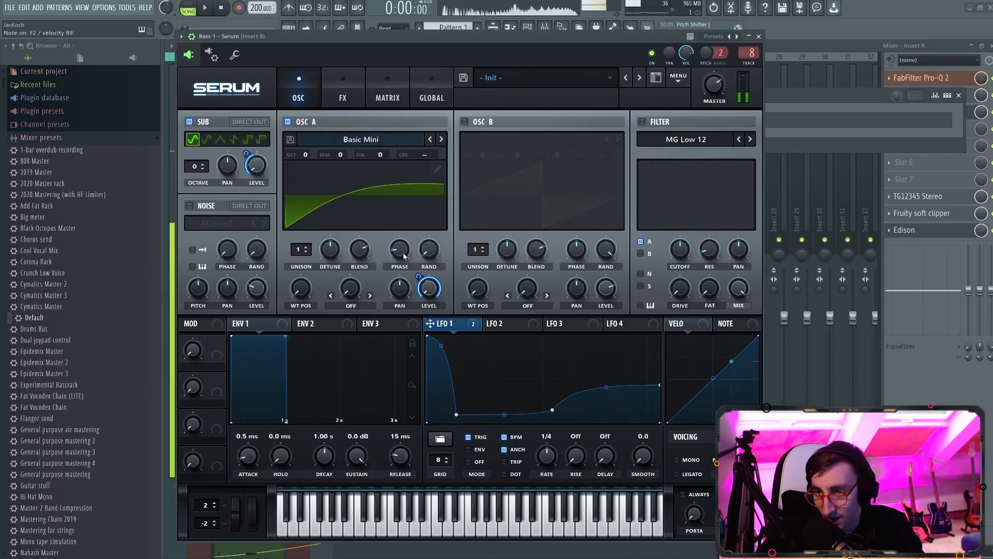
{"action": "scroll", "coordinate": [402, 256], "scroll_direction": "up", "scroll_amount": 5}
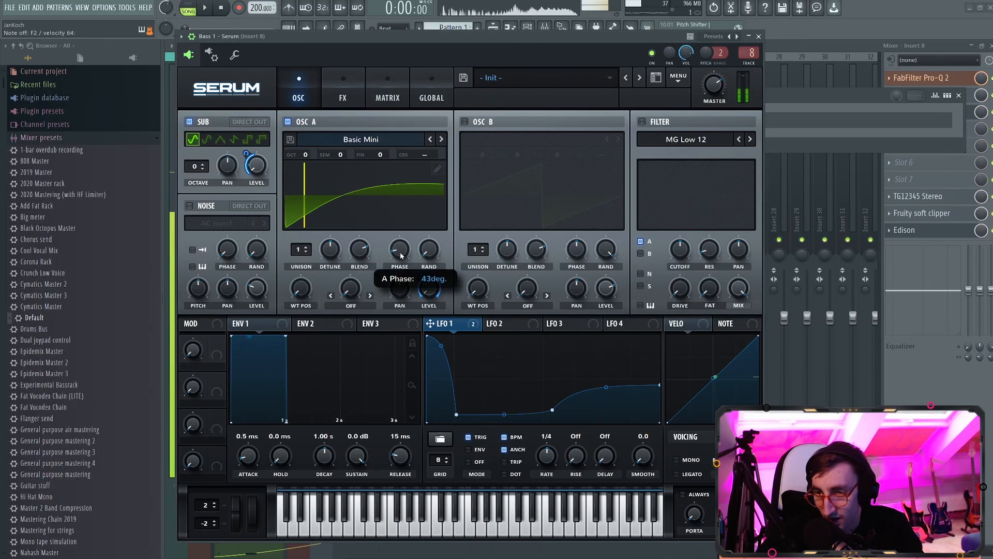
{"action": "left_click", "coordinate": [758, 36]}
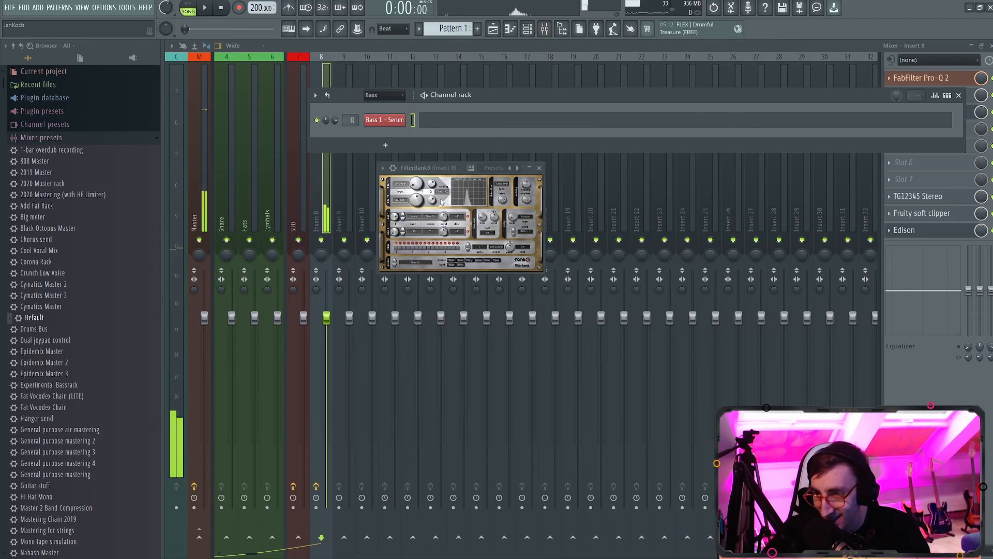
Fine-tune the second filter's smaller knob in FilterBank3 and tidy away the channel rack
{"action": "left_click_drag", "start_coordinate": [432, 200], "coordinate": [432, 206]}
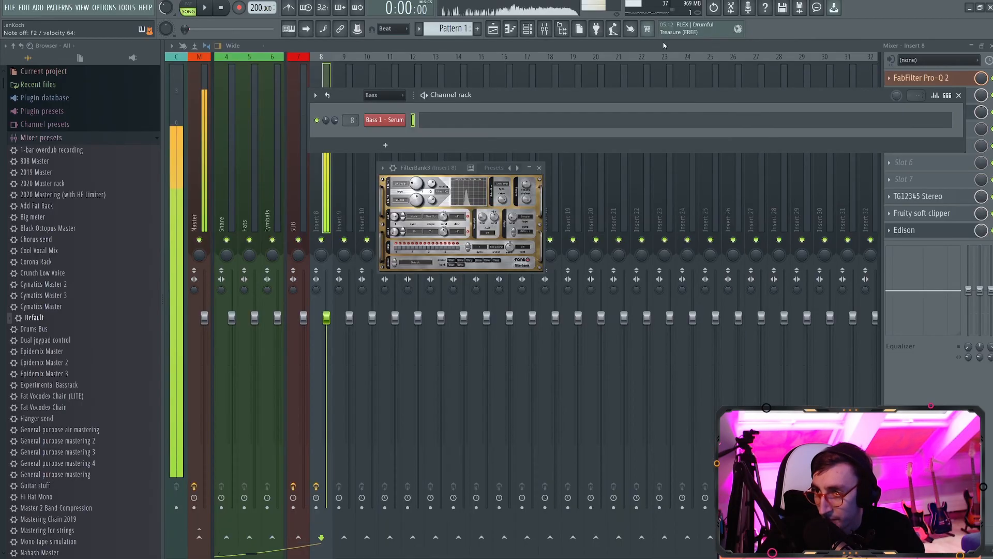
{"action": "left_click", "coordinate": [665, 45]}
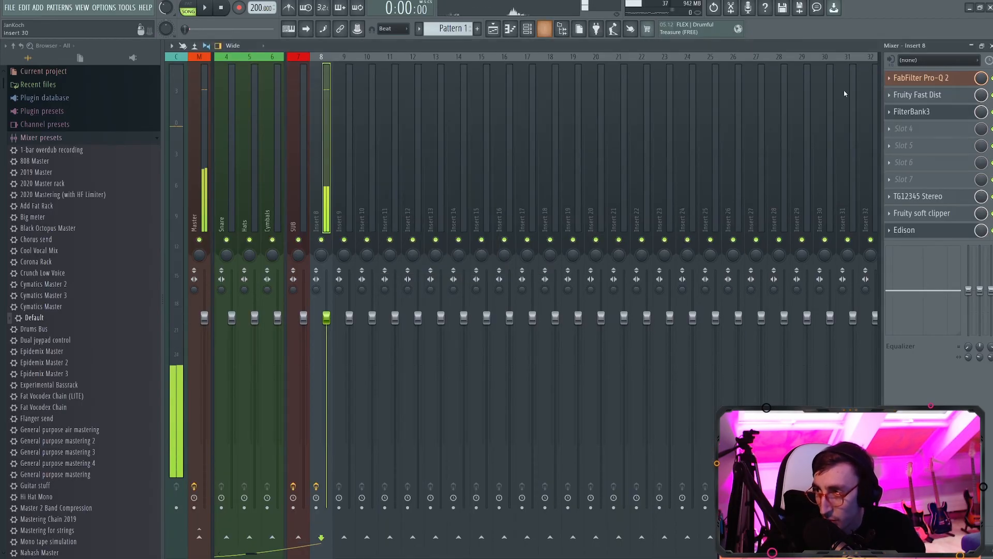
{"action": "left_click", "coordinate": [913, 112]}
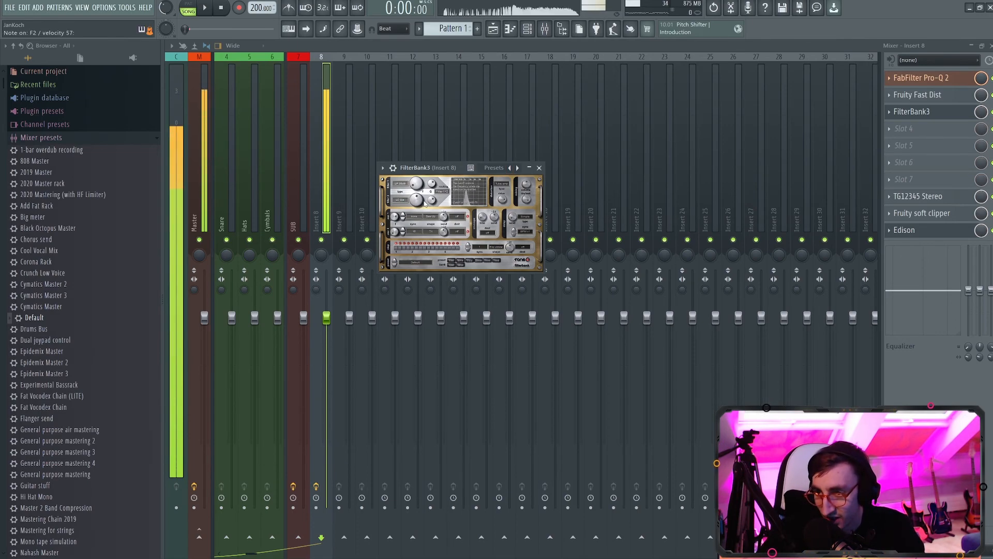
{"action": "left_click", "coordinate": [912, 111]}
Reshape the mid boost in Pro-Q 2 to about 13 dB on the mid peak and set FilterBank3's second cutoff to 3066 Hz
{"action": "left_click", "coordinate": [933, 82]}
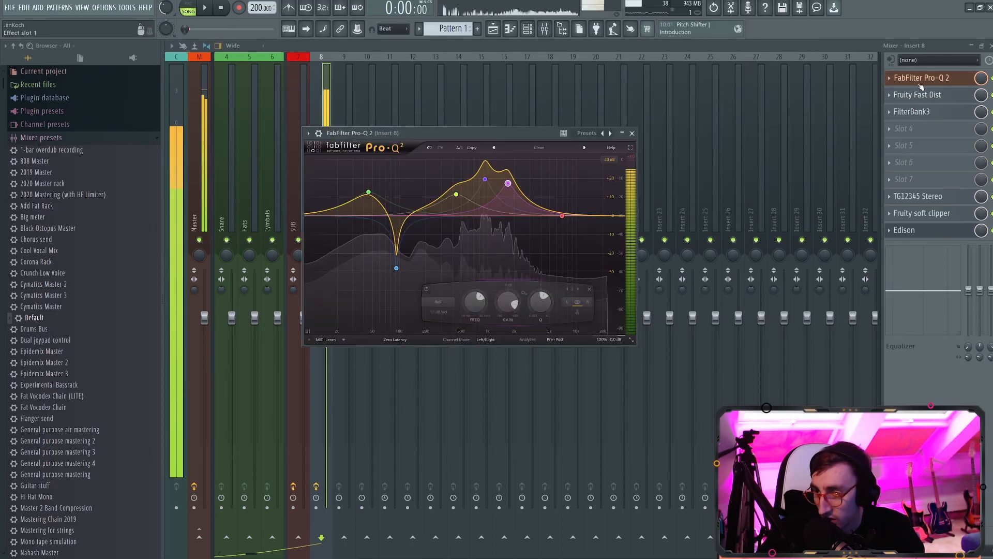
{"action": "left_click_drag", "start_coordinate": [492, 181], "coordinate": [484, 191]}
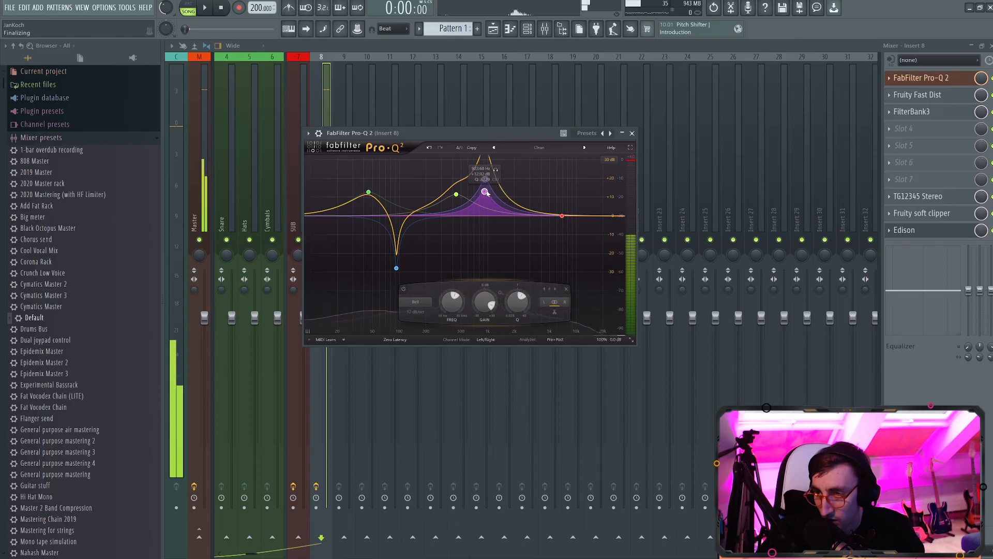
{"action": "scroll", "coordinate": [480, 192], "scroll_direction": "up", "scroll_amount": 5}
{"action": "scroll", "coordinate": [479, 192], "scroll_direction": "up", "scroll_amount": 5}
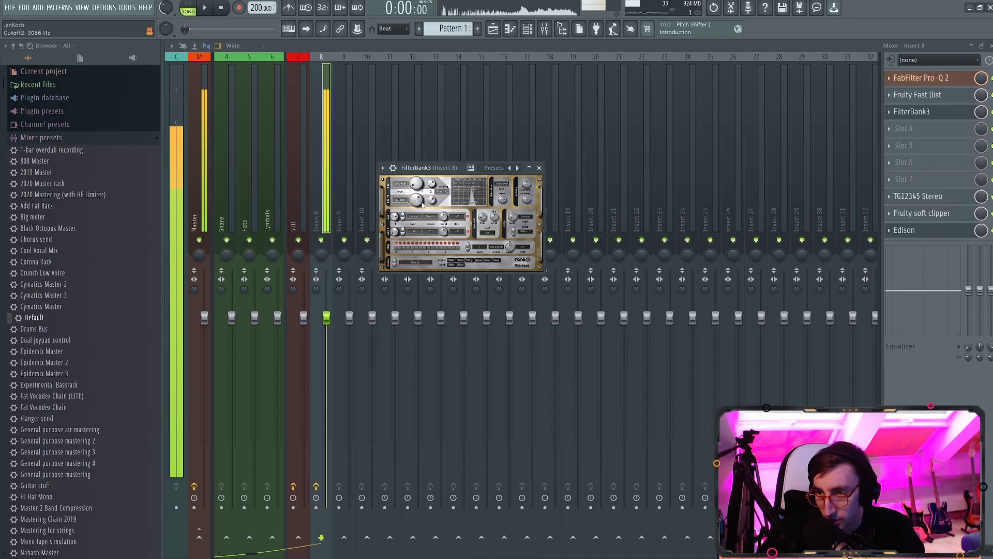
{"action": "left_click", "coordinate": [539, 168]}
Use the BS2 - Filthy wavetable on Serum's oscillator A and raise LFO 1's modulation of the sub level to 100
{"action": "left_click", "coordinate": [528, 28]}
{"action": "left_click", "coordinate": [357, 116]}
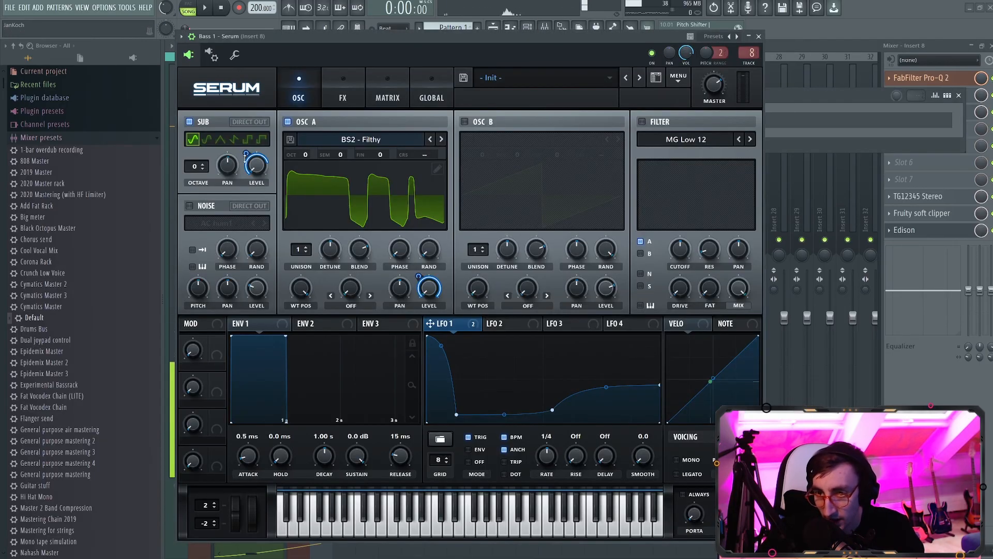
{"action": "left_click_drag", "start_coordinate": [256, 155], "coordinate": [258, 149]}
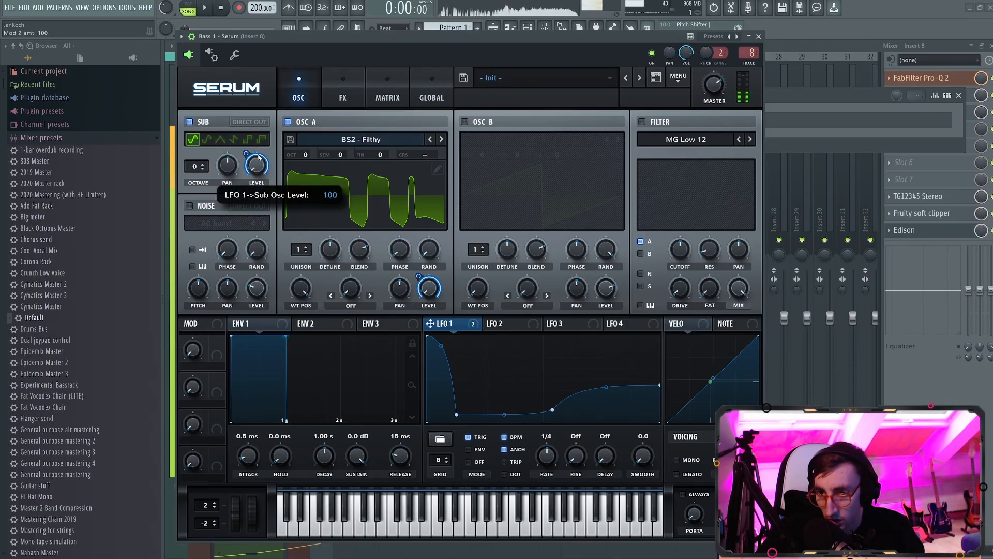
Step through the wavetables of oscillator A to DS Saw and Tri
{"action": "left_click", "coordinate": [442, 139]}
{"action": "left_click", "coordinate": [442, 139]}
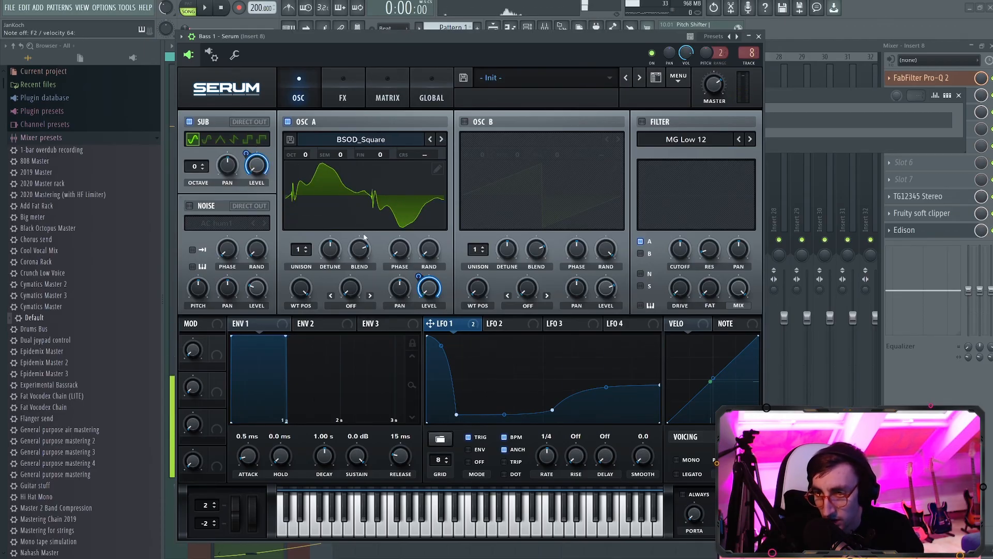
{"action": "left_click", "coordinate": [443, 140]}
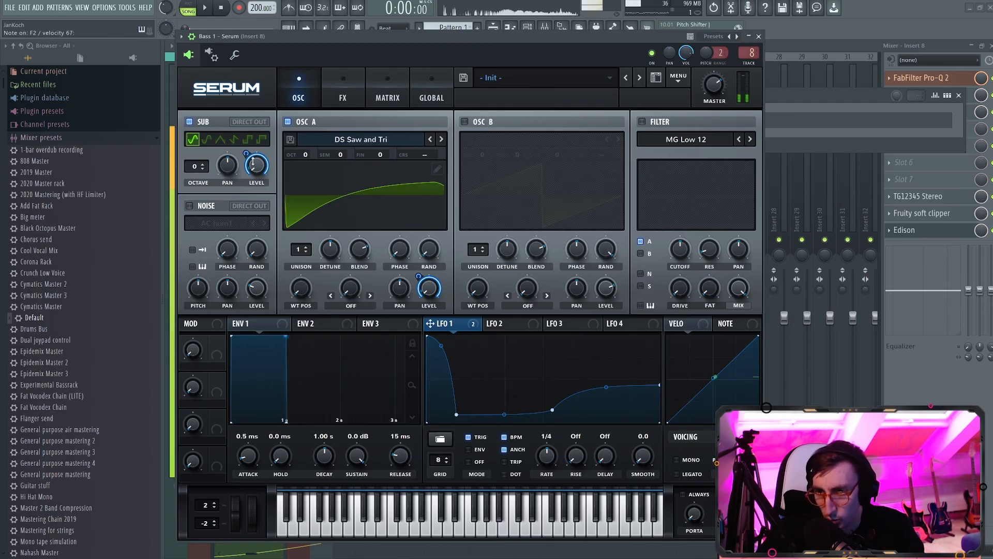
Lower LFO 1's modulation of the sub level to -25, switch the sub oscillator off and close Serum
{"action": "left_click_drag", "start_coordinate": [253, 162], "coordinate": [236, 165]}
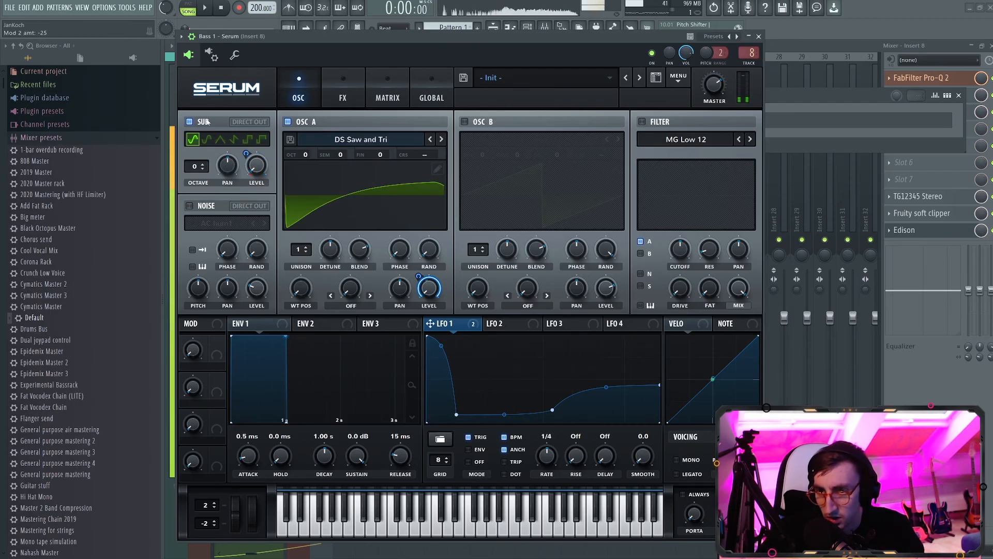
{"action": "left_click", "coordinate": [190, 122]}
{"action": "left_click", "coordinate": [759, 36]}
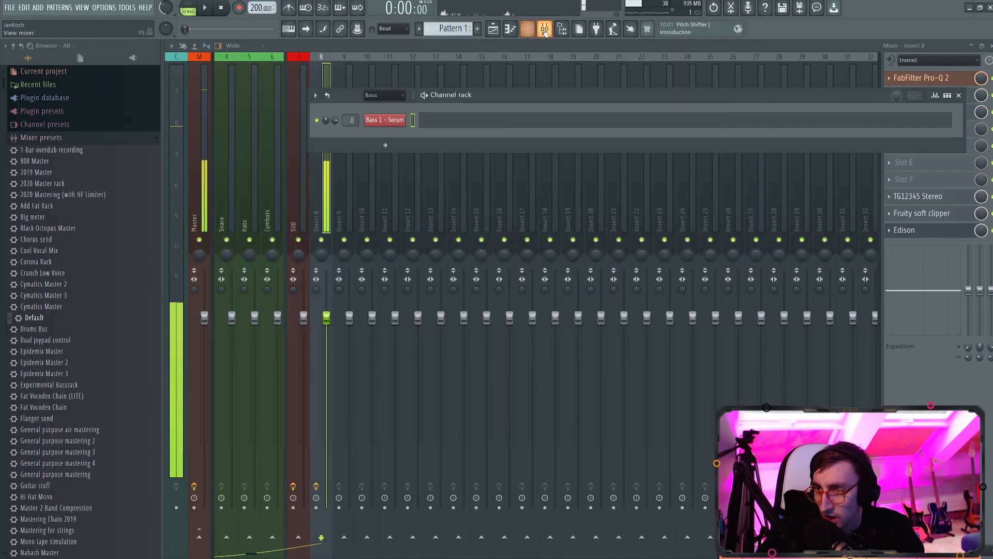
{"action": "left_click", "coordinate": [959, 95]}
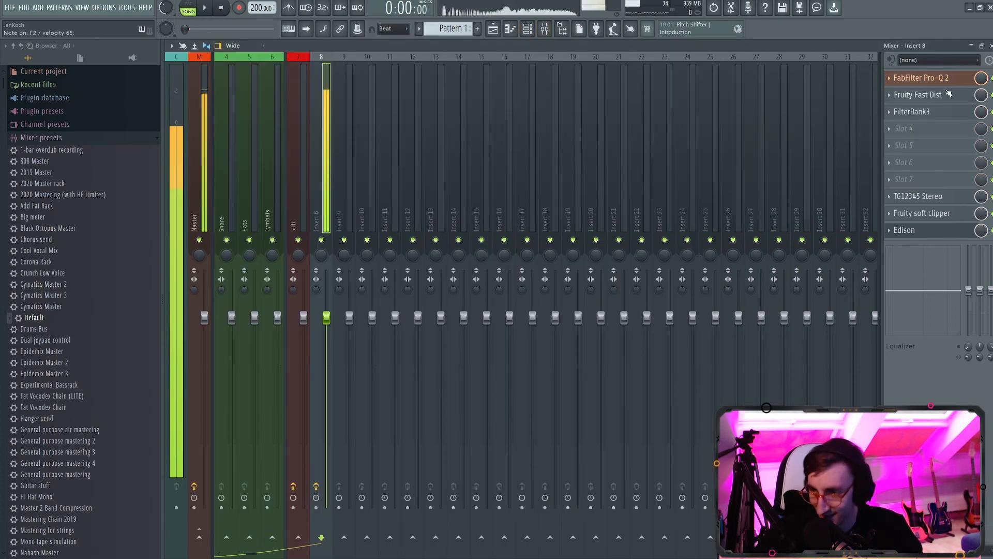
Add a cut of about 13 dB near 63 Hz in Pro-Q 2 with a Q of about 3.7
{"action": "left_click", "coordinate": [924, 78]}
{"action": "left_click_drag", "start_coordinate": [370, 198], "coordinate": [381, 239]}
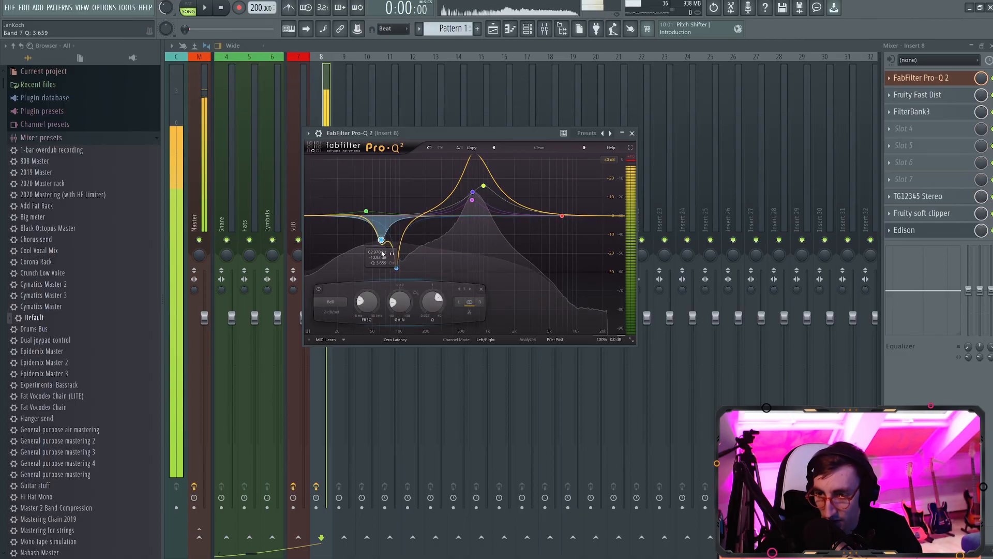
Delete the extra mid boost and the high shelf in Pro-Q 2, and narrow the lower mid boost to a Q of about 8.8
{"action": "right_click", "coordinate": [485, 190]}
{"action": "left_click", "coordinate": [509, 231]}
{"action": "scroll", "coordinate": [474, 202], "scroll_direction": "up", "scroll_amount": 8}
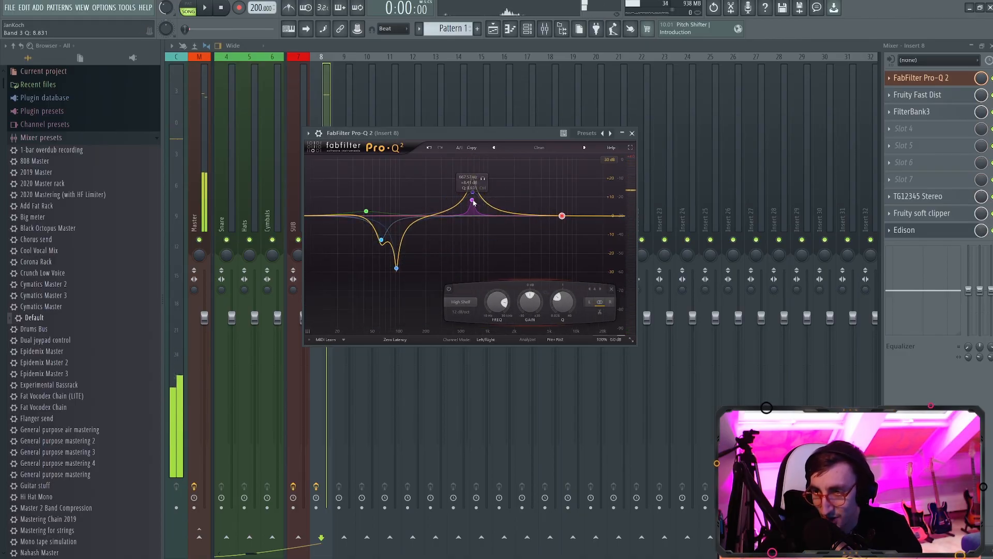
{"action": "right_click", "coordinate": [562, 216]}
{"action": "left_click", "coordinate": [586, 258]}
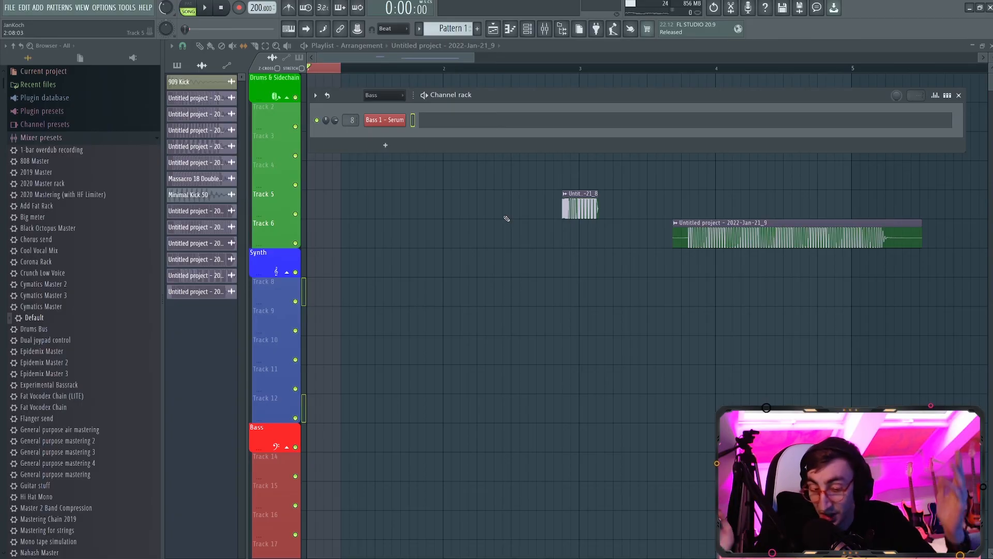
Place both recorded kick clips at the start of Tracks 5 and 6, trimming the silent beginning off the longer one
{"action": "key", "text": "F6"}
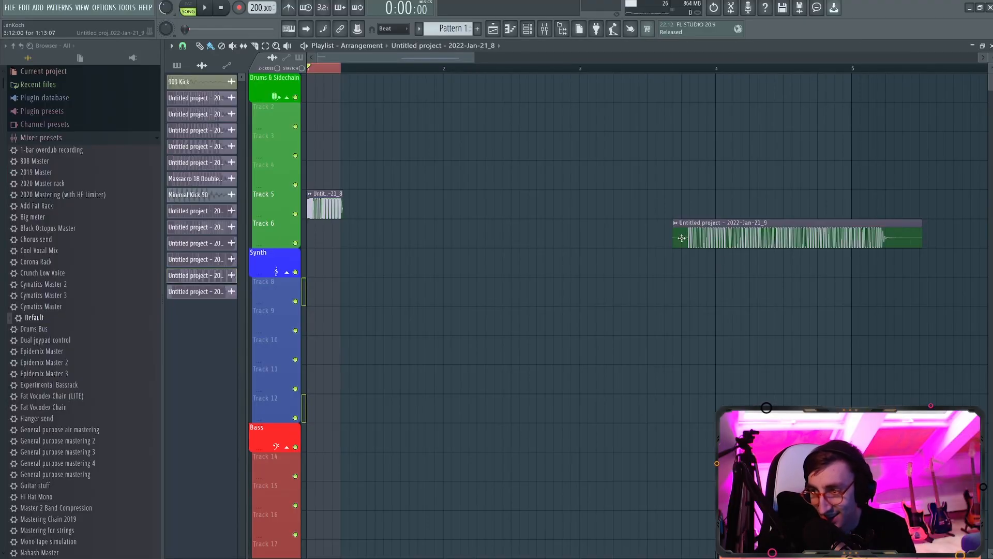
{"action": "left_click_drag", "start_coordinate": [682, 238], "coordinate": [622, 245]}
{"action": "scroll", "coordinate": [422, 244], "scroll_direction": "up", "scroll_amount": 3}
{"action": "scroll", "coordinate": [624, 258], "scroll_direction": "down", "scroll_amount": 3}
{"action": "scroll", "coordinate": [626, 262], "scroll_direction": "up", "scroll_amount": 3}
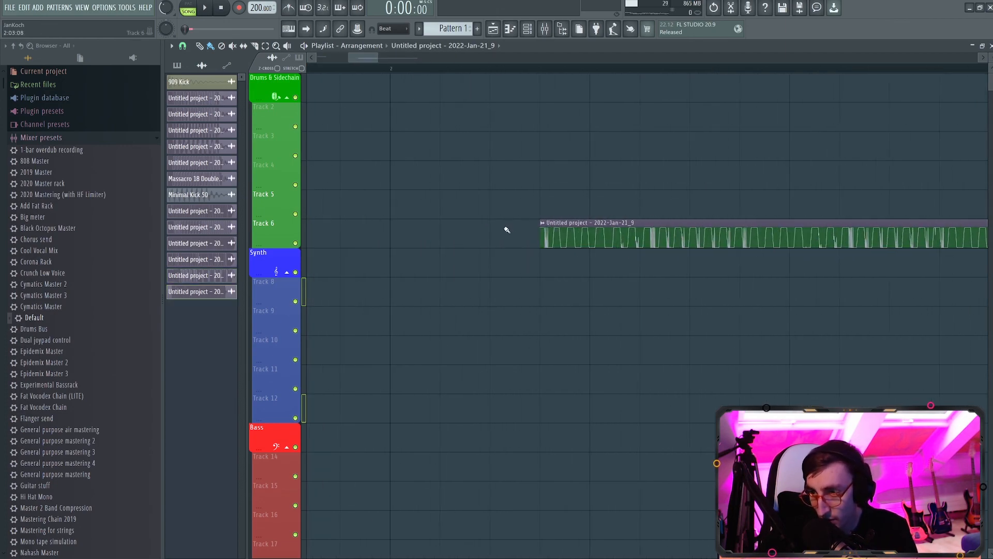
{"action": "left_click_drag", "start_coordinate": [542, 242], "coordinate": [165, 226]}
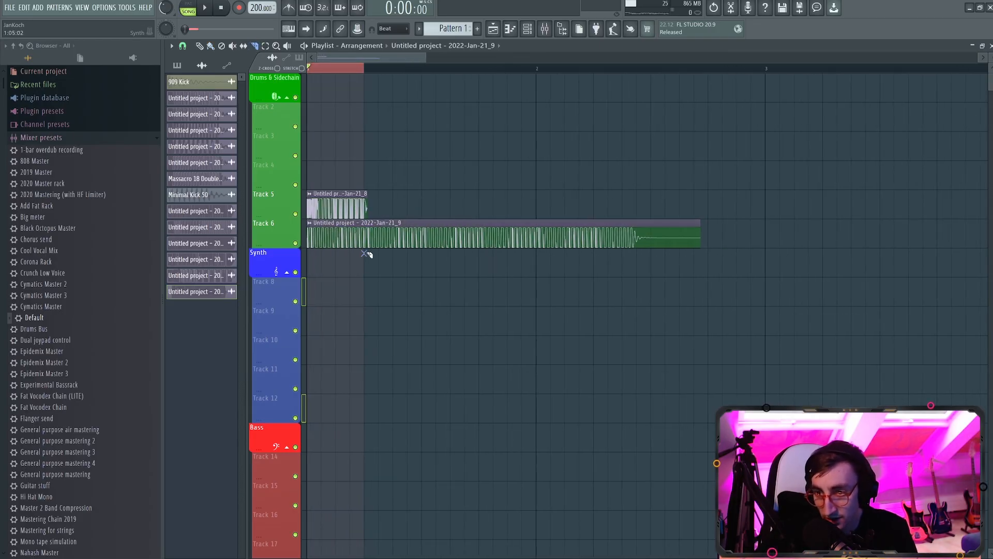
Slice the Track 6 kick clip at the end of the first beat and delete the remainder
{"action": "left_click_drag", "start_coordinate": [370, 226], "coordinate": [370, 222]}
{"action": "left_click", "coordinate": [210, 46]}
{"action": "right_click", "coordinate": [396, 235]}
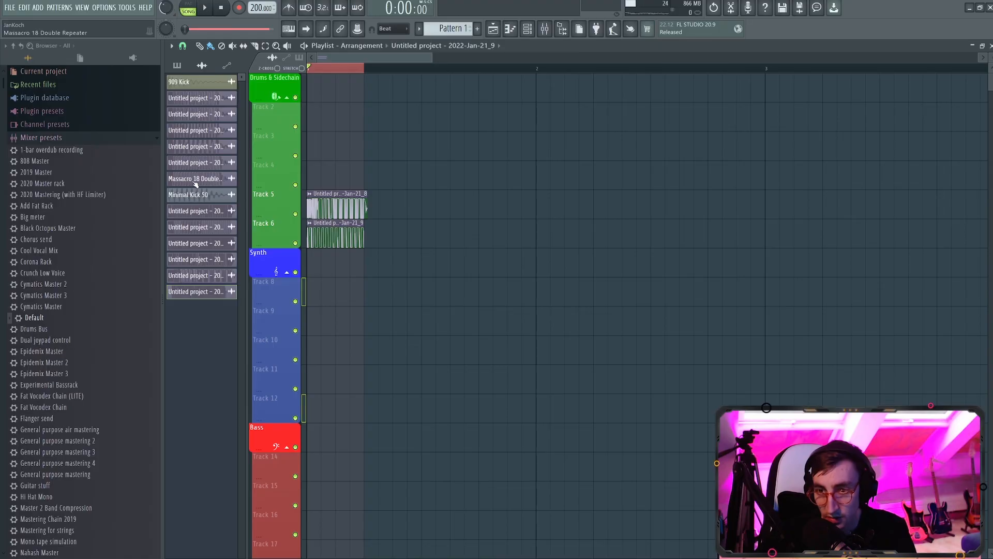
Place the Massacro 18 Double Repeater sample at the start of Track 4 and trim the clips on Tracks 4 and 5 to one beat
{"action": "left_click_drag", "start_coordinate": [196, 184], "coordinate": [332, 176]}
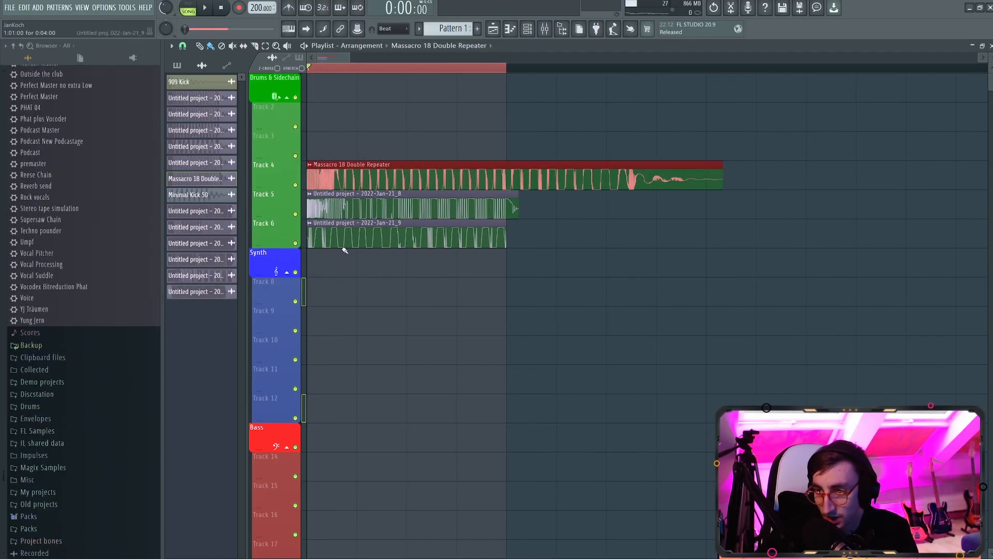
{"action": "scroll", "coordinate": [595, 233], "scroll_direction": "down", "scroll_amount": 1}
{"action": "left_click_drag", "start_coordinate": [632, 179], "coordinate": [462, 200]}
{"action": "scroll", "coordinate": [466, 181], "scroll_direction": "up", "scroll_amount": 1}
{"action": "scroll", "coordinate": [503, 237], "scroll_direction": "down", "scroll_amount": 2}
{"action": "left_click", "coordinate": [325, 67]}
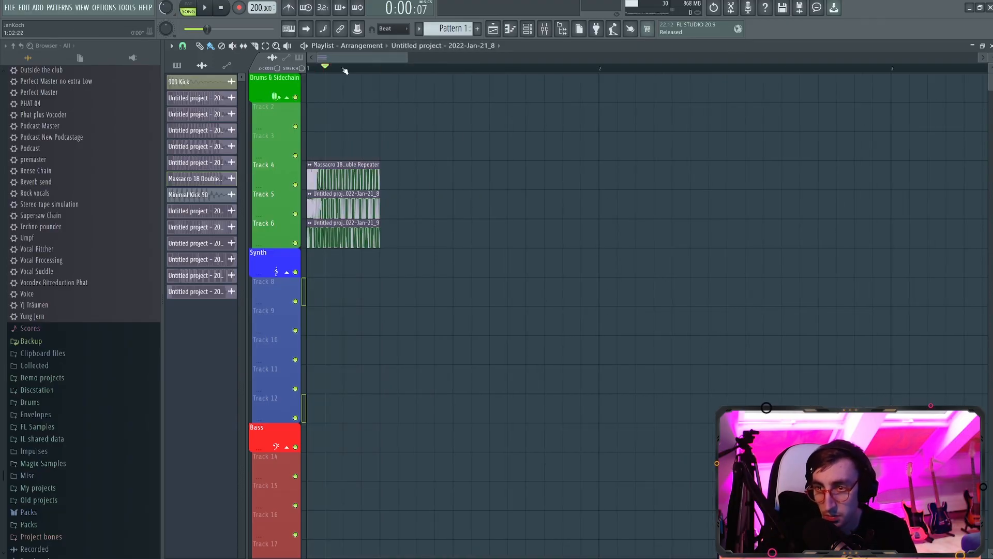
{"action": "left_click_drag", "start_coordinate": [345, 71], "coordinate": [312, 71]}
Arrange the three kicks as consecutive repeated sequences, with Track 4 starting at bar 1, Track 5 at bar 3 and Track 6 at bar 5
{"action": "scroll", "coordinate": [359, 257], "scroll_direction": "down", "scroll_amount": 2}
{"action": "left_click_drag", "start_coordinate": [381, 215], "coordinate": [324, 178]}
{"action": "mouse_move", "coordinate": [324, 178]}
{"action": "left_mouse_down"}
{"action": "mouse_move", "coordinate": [630, 181]}
{"action": "mouse_move", "coordinate": [330, 181]}
{"action": "left_mouse_up"}
{"action": "left_click", "coordinate": [595, 284], "text": "ctrl"}
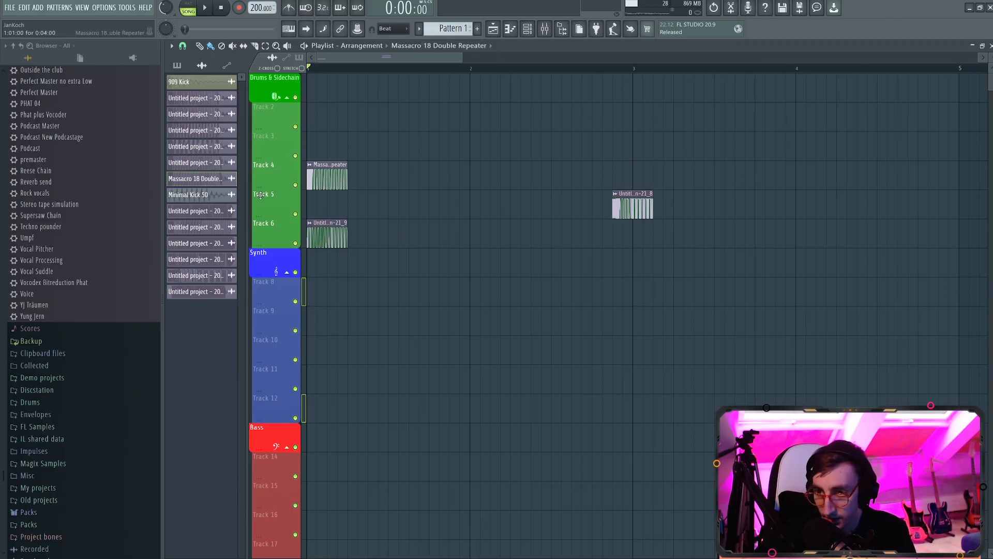
{"action": "scroll", "coordinate": [366, 262], "scroll_direction": "down", "scroll_amount": 2}
{"action": "left_click_drag", "start_coordinate": [313, 238], "coordinate": [778, 262]}
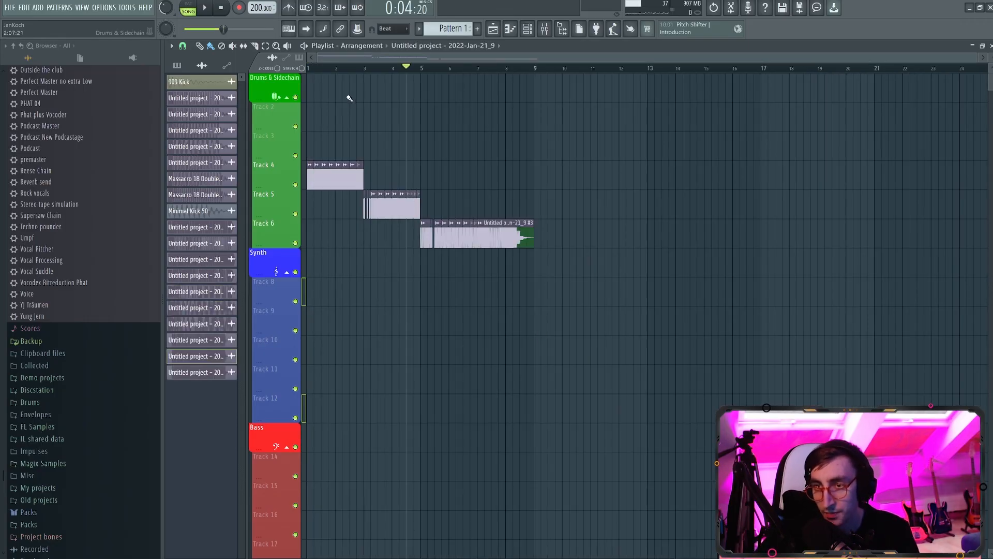
{"action": "key", "text": "space"}
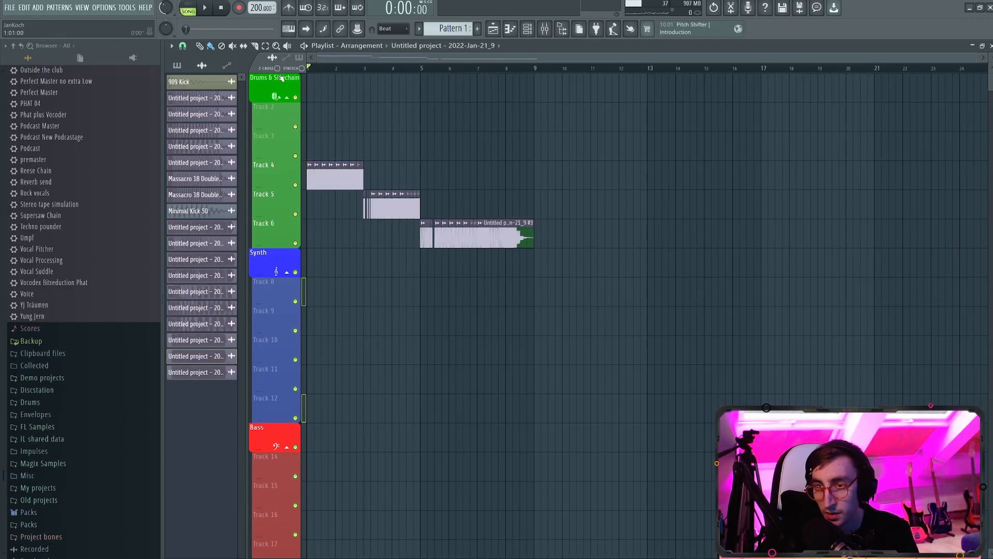
{"action": "scroll", "coordinate": [378, 342], "scroll_direction": "up", "scroll_amount": 2}
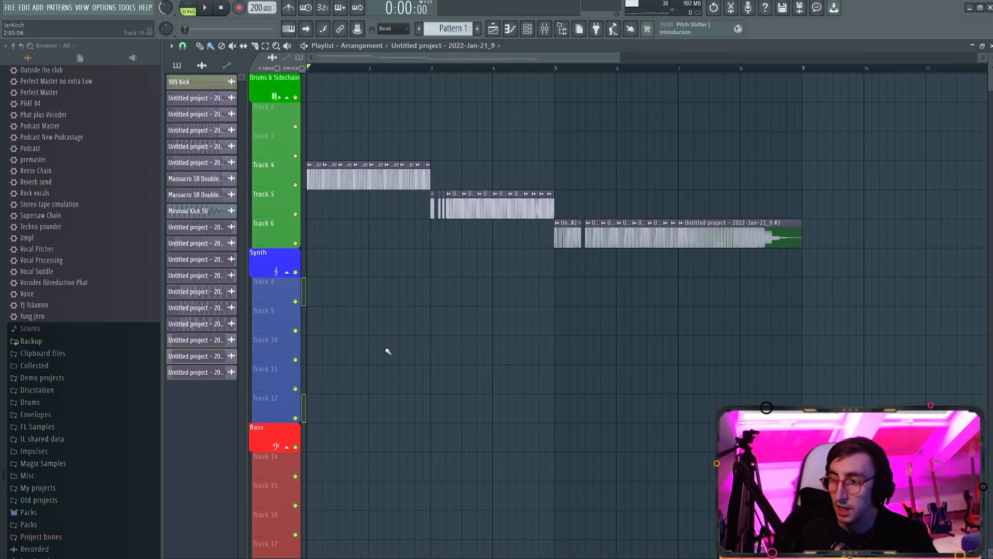